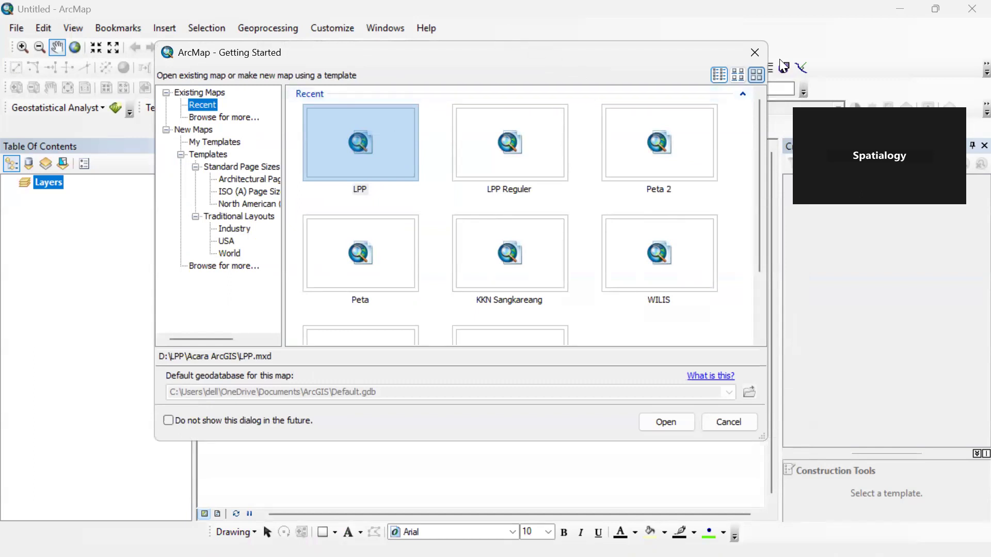
# Dismiss the Getting Started dialog and make the Table Of Contents slightly narrower.
pyautogui.click(756, 50)
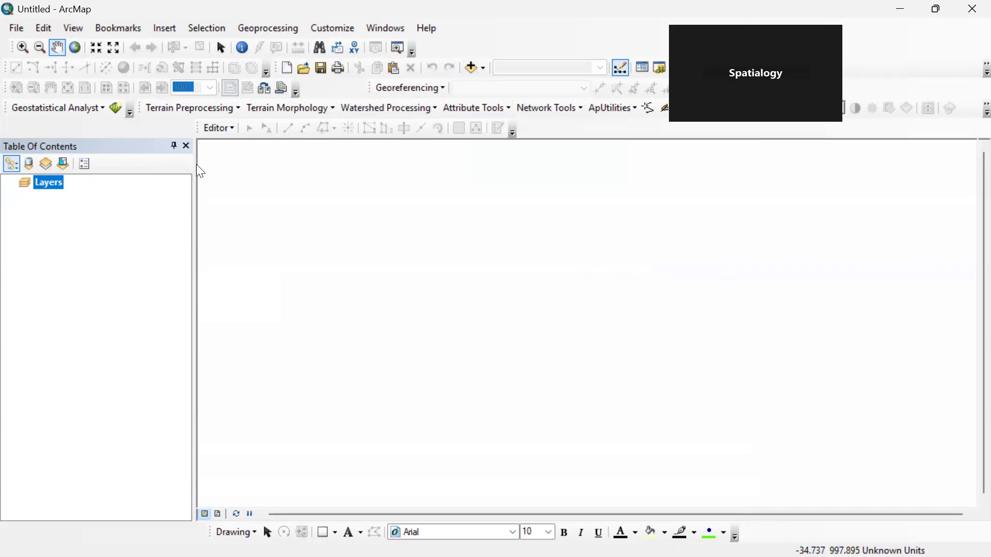
pyautogui.moveTo(192, 166); pyautogui.dragTo(172, 171)
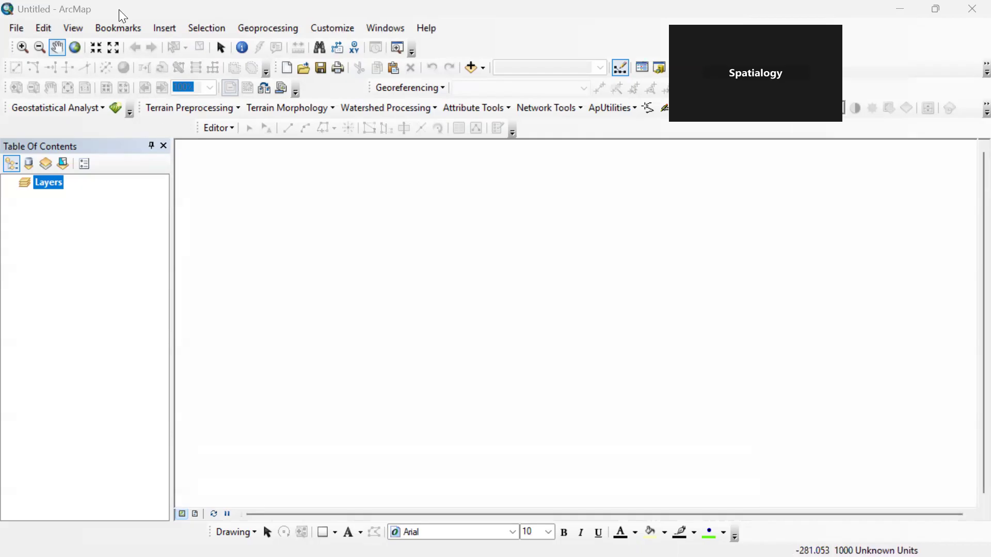
pyautogui.click(472, 71)
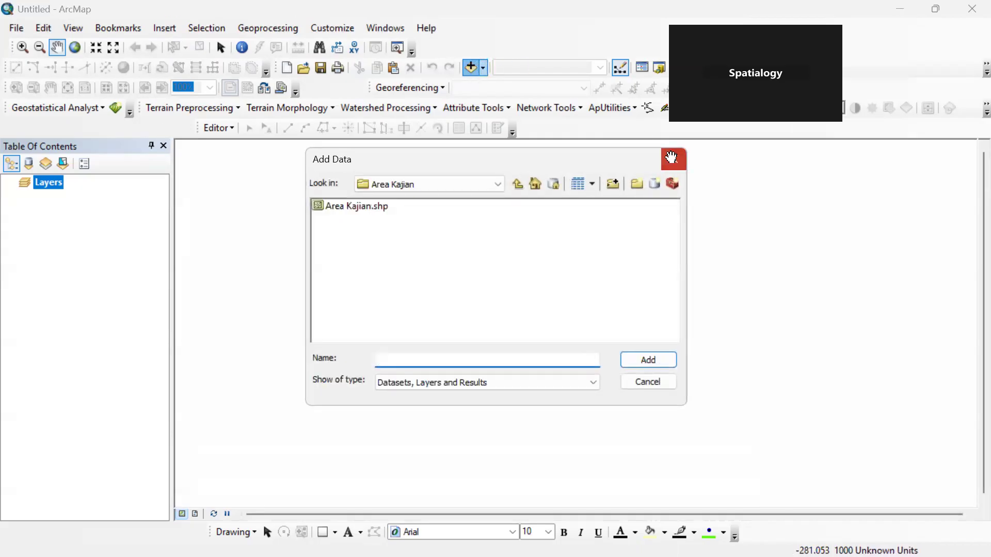
pyautogui.click(678, 165)
pyautogui.click(471, 64)
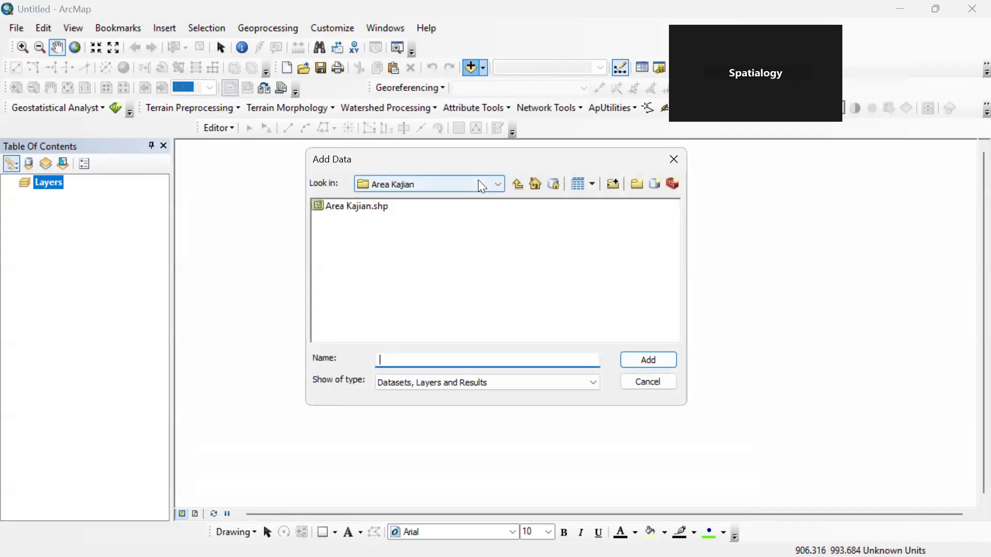
pyautogui.click(499, 186)
pyautogui.scroll(3, 502, 195)
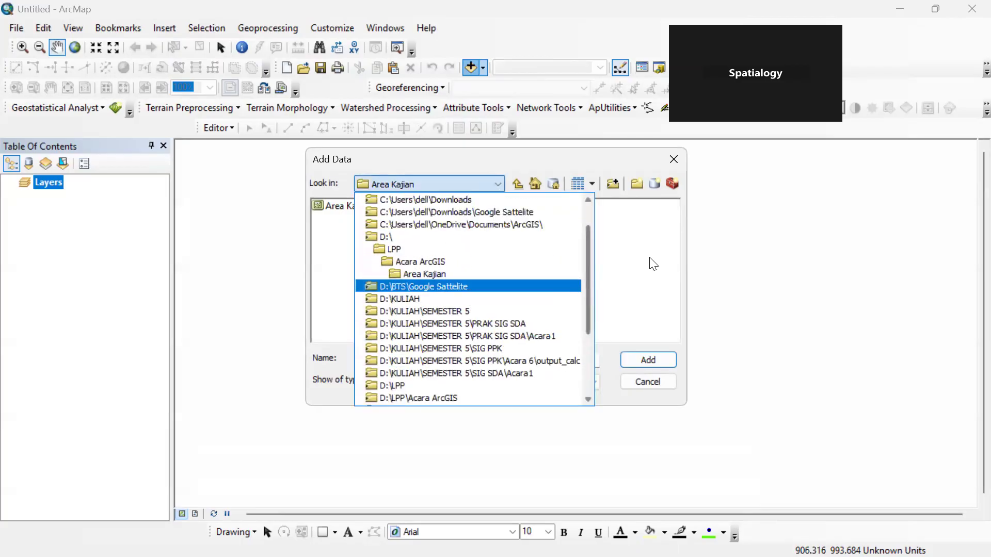
pyautogui.click(506, 168)
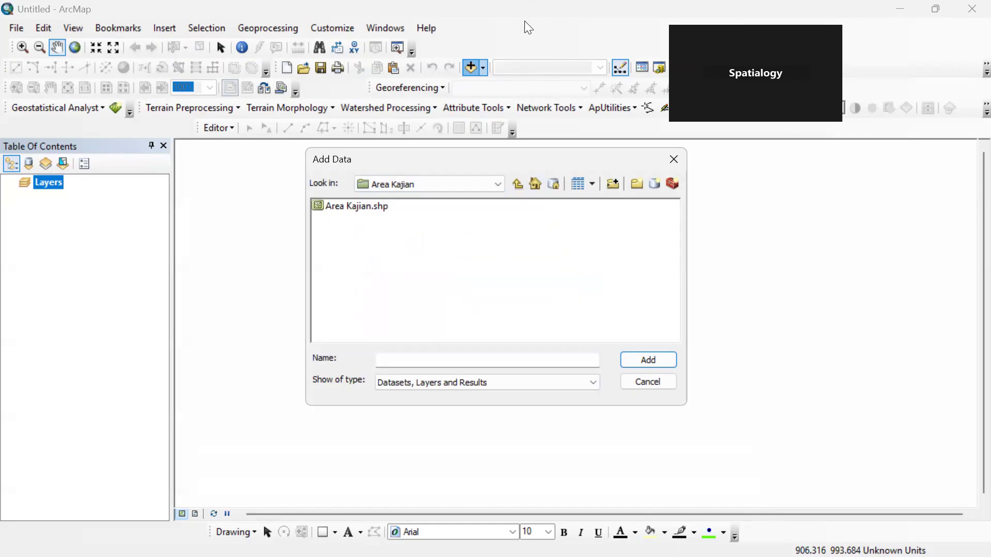
pyautogui.click(685, 163)
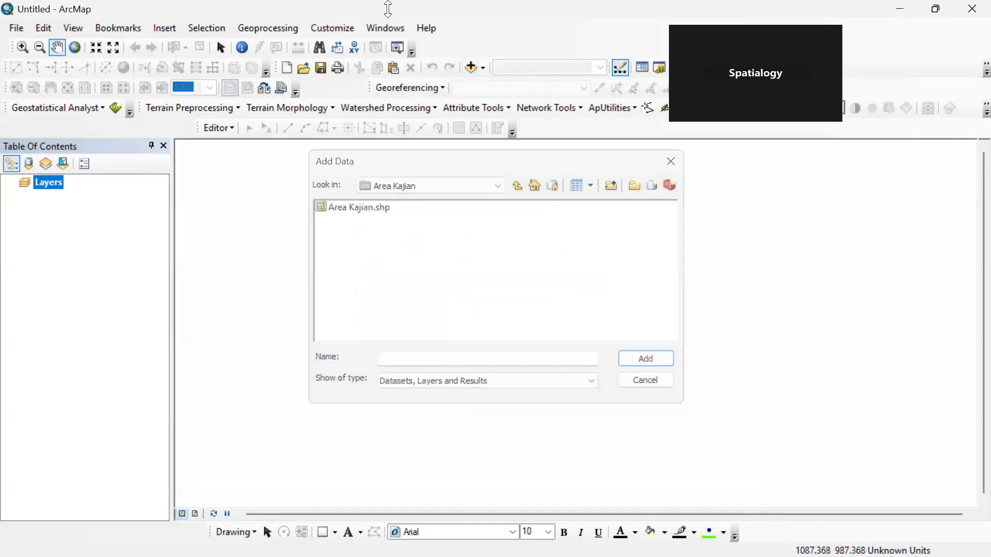
# Switch to the Chrome browser and open the Ina-Geoportal site at tanahair.indonesia.go.id/portal-web/.
pyautogui.press('super+d')
pyautogui.doubleClick(21, 223)
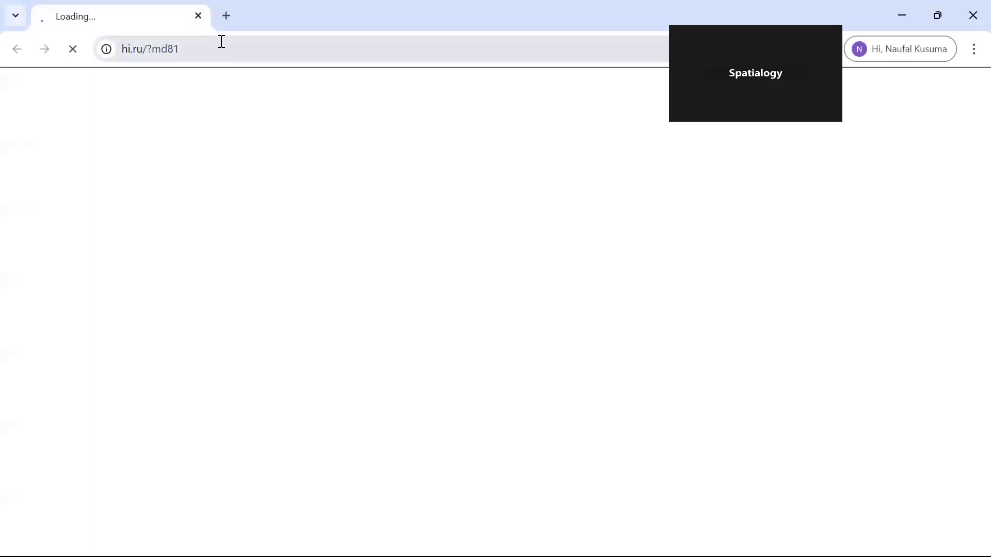
pyautogui.click(222, 47)
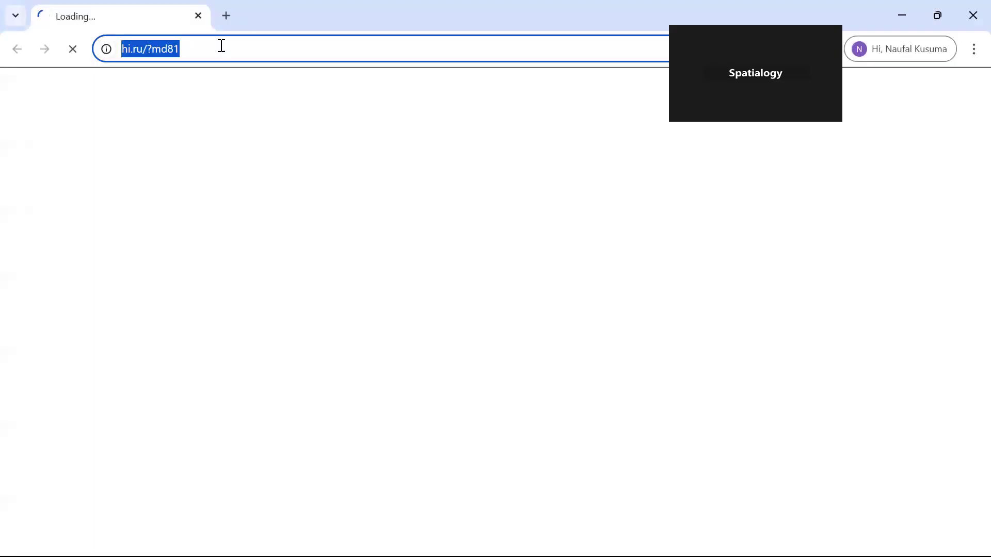
pyautogui.write('i')
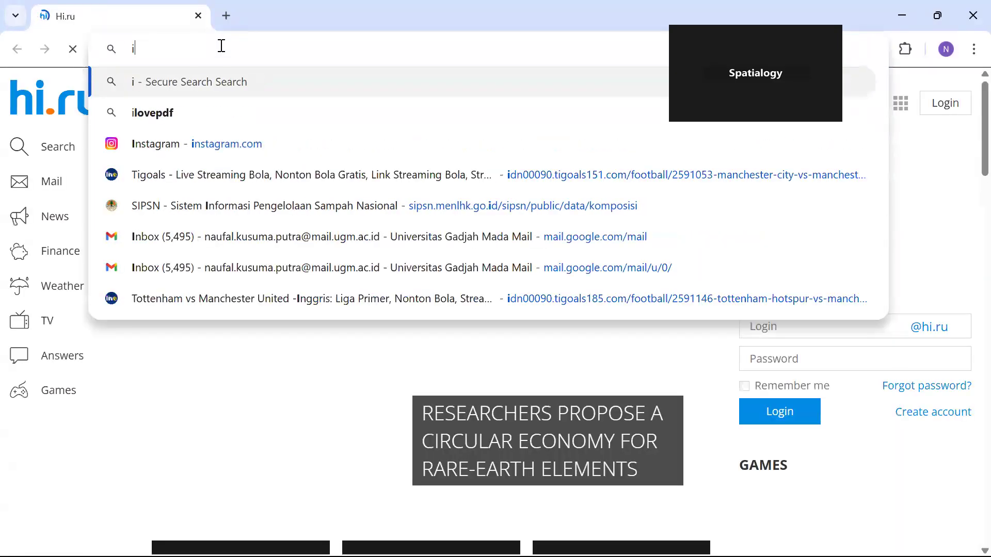
pyautogui.write('na ge')
pyautogui.press('Down')
pyautogui.press('Down')
pyautogui.press('Down')
pyautogui.press('Down')
pyautogui.press('Down')
pyautogui.press('Down')
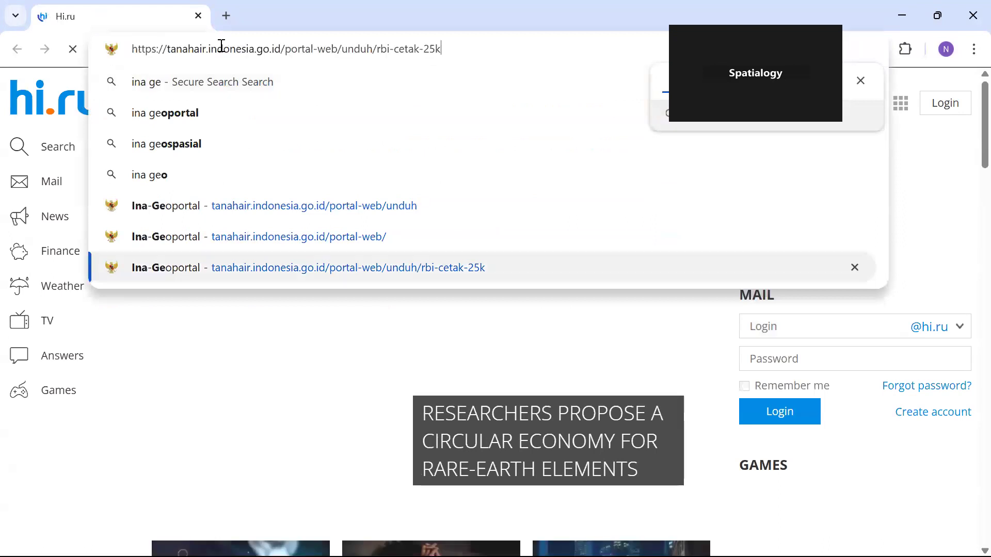
pyautogui.press('Return')
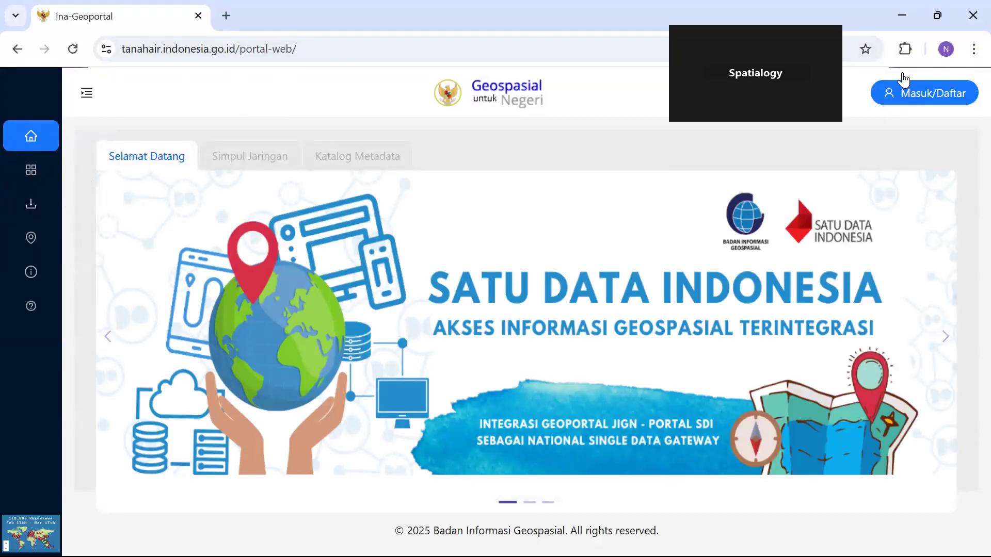
# View the portal's Login page and its Registrasi account form.
pyautogui.click(901, 103)
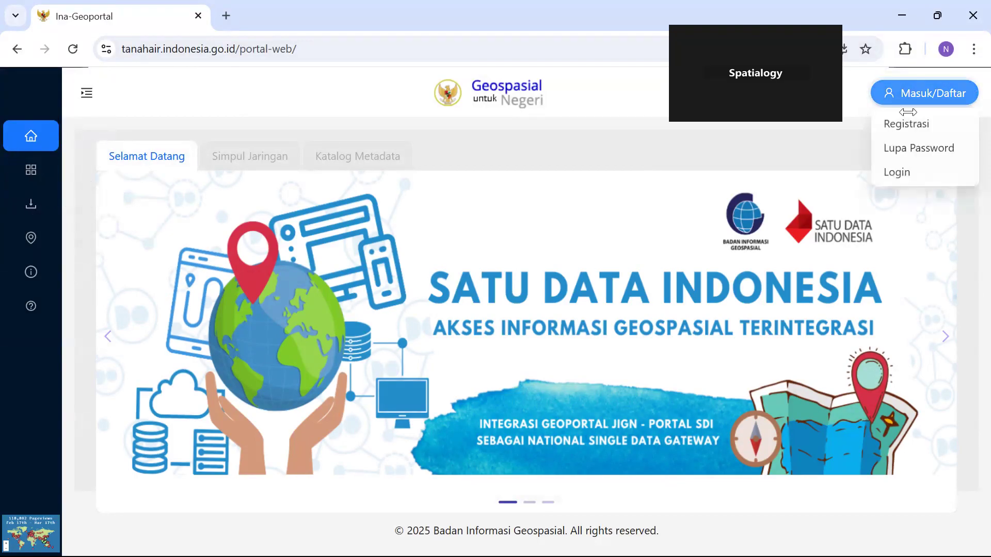
pyautogui.click(904, 177)
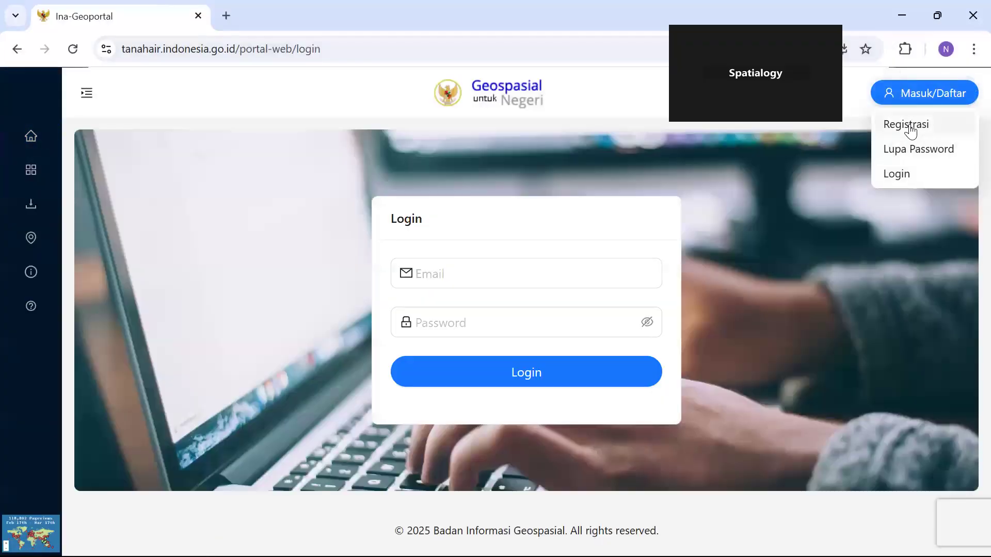
pyautogui.click(905, 126)
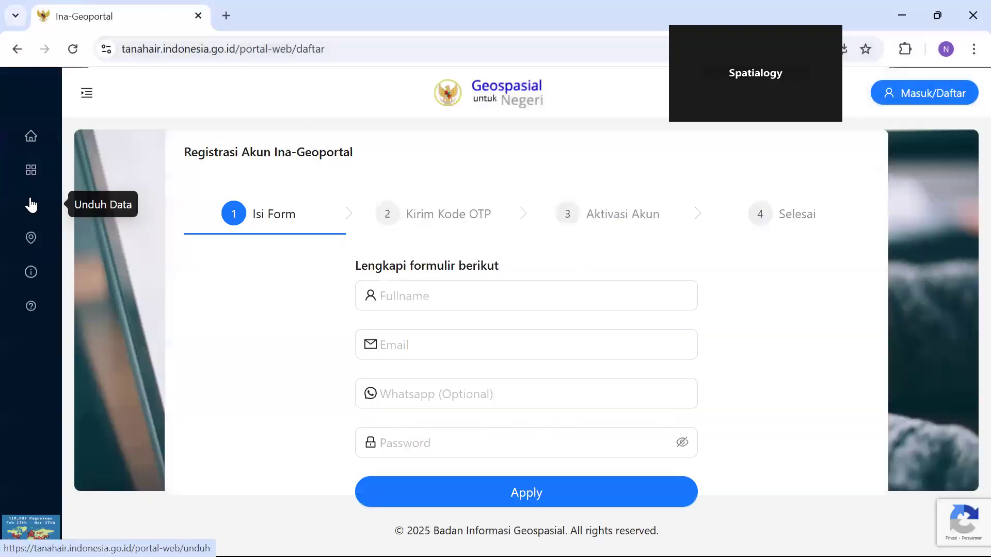
# Open the portal's Unduh Data page and look through the downloadable datasets, down to the RBI Cetak maps.
pyautogui.click(31, 206)
pyautogui.scroll(-1, 368, 328)
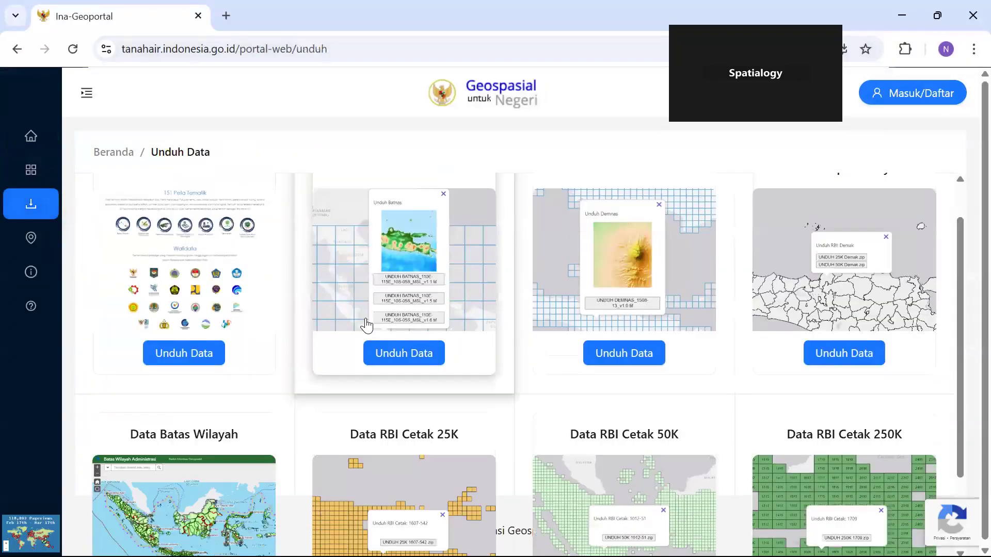
pyautogui.scroll(-2, 368, 328)
pyautogui.scroll(1, 277, 252)
pyautogui.scroll(-1, 279, 253)
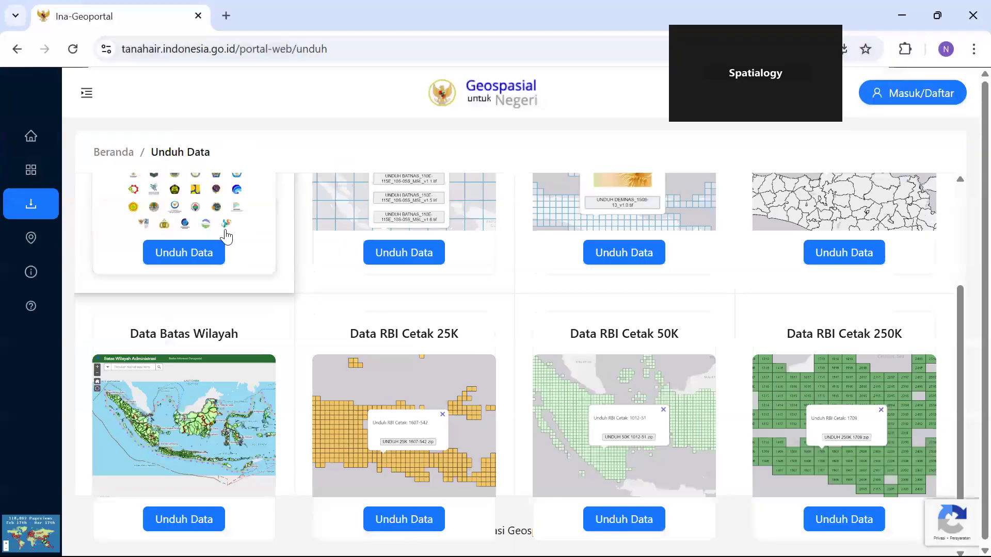
pyautogui.scroll(3, 321, 268)
pyautogui.scroll(-3, 712, 252)
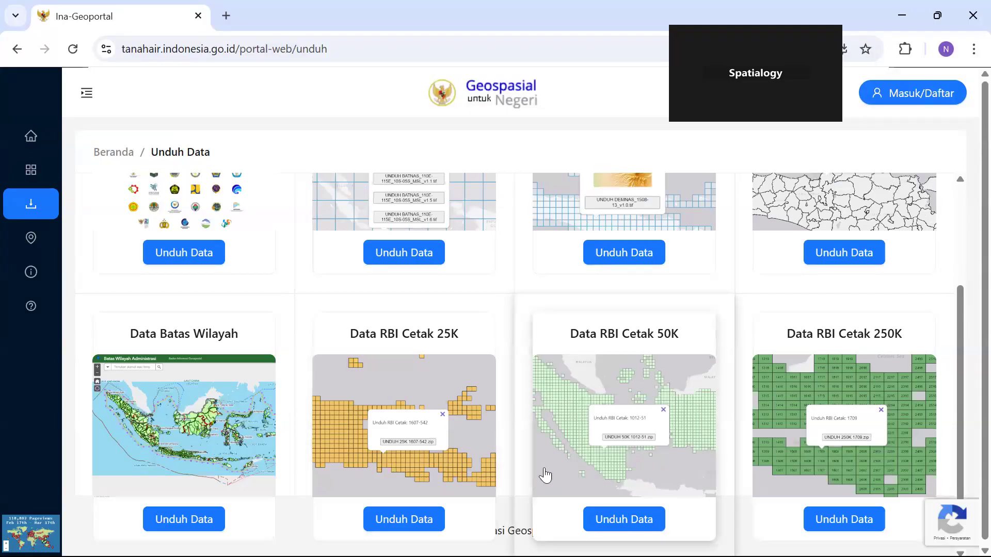
# Switch to File Explorer and open the Acara ArcGIS folder.
pyautogui.press('super')
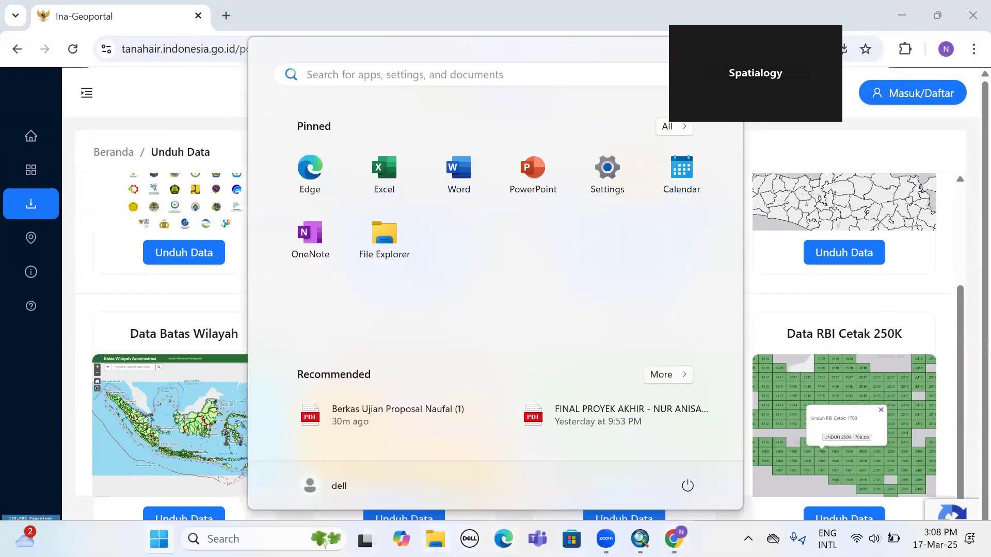
pyautogui.press('super')
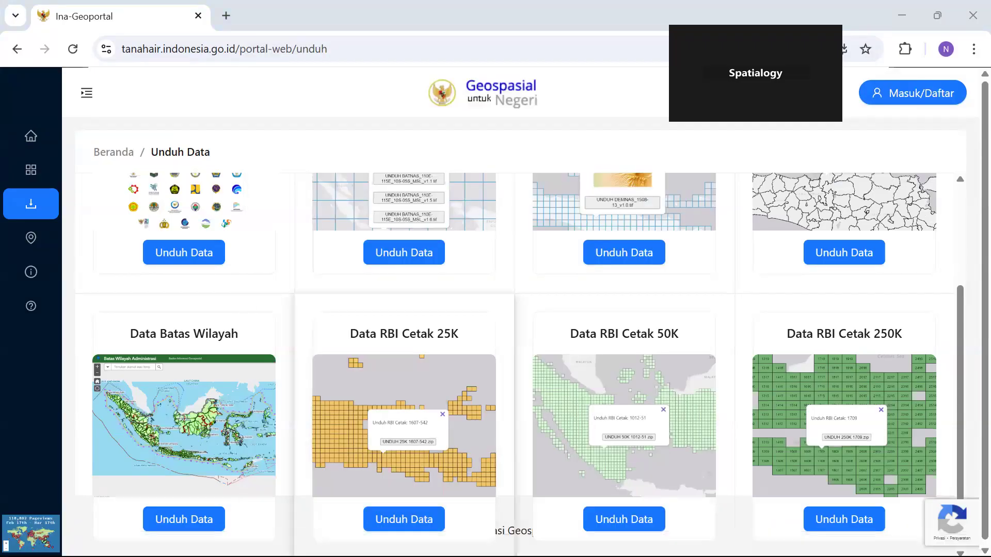
pyautogui.press('super+e')
pyautogui.press('super')
pyautogui.press('super')
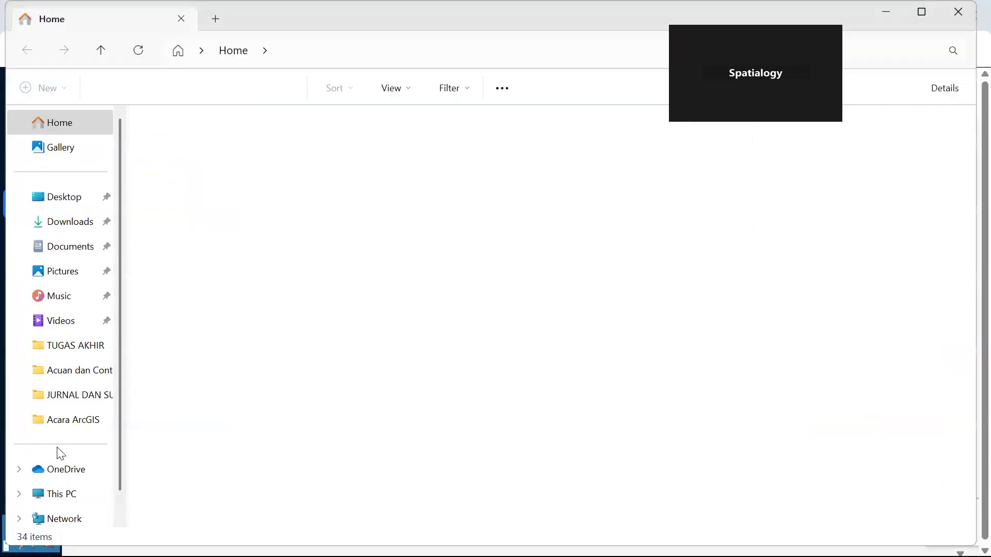
pyautogui.scroll(-1, 72, 408)
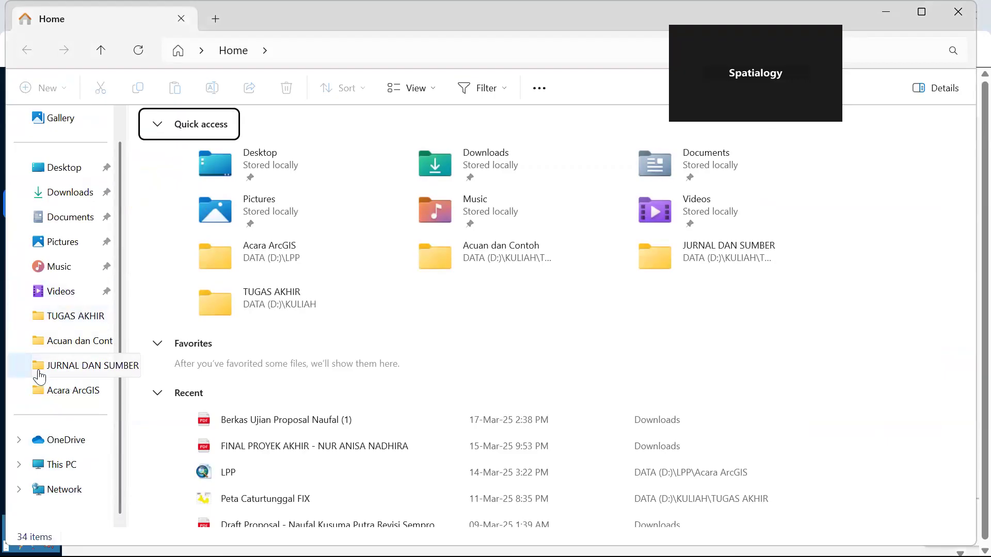
pyautogui.click(85, 403)
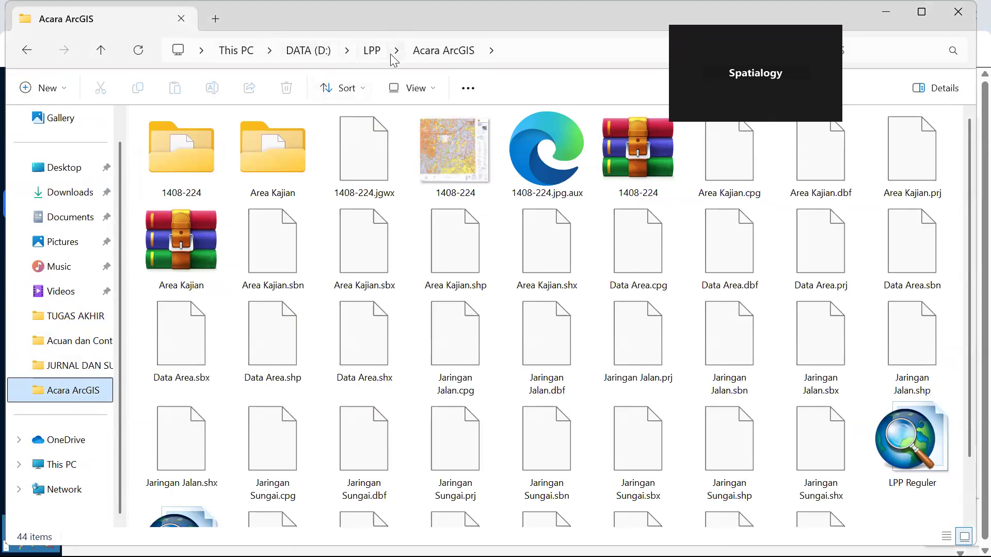
# Examine the contents of the 1408-224 folder and the parent LPP folder, ending back in Acara ArcGIS.
pyautogui.doubleClick(206, 168)
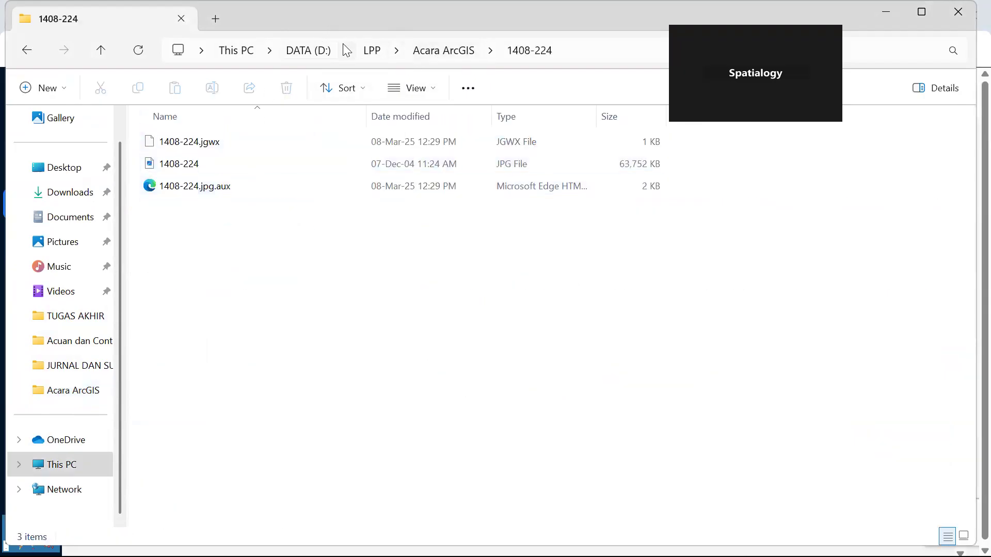
pyautogui.click(369, 51)
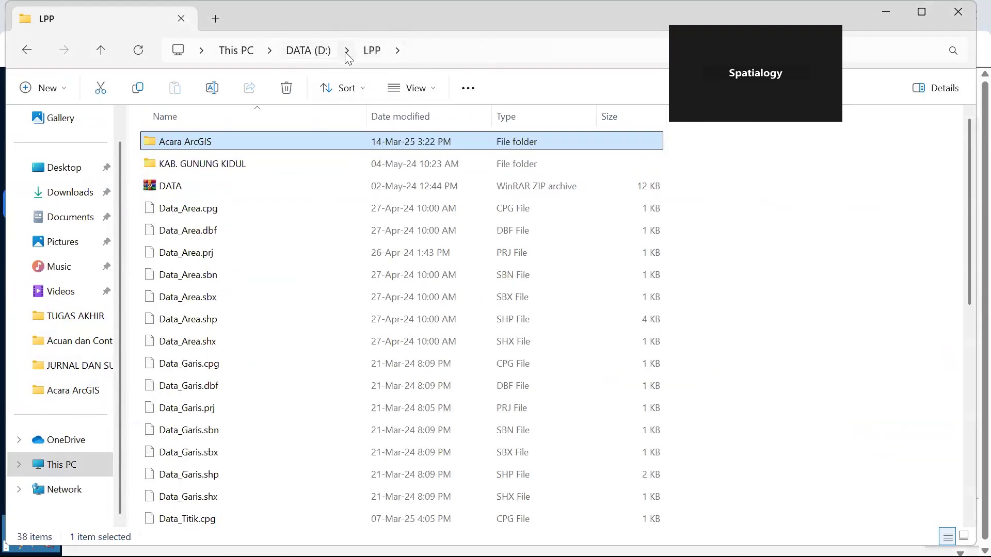
pyautogui.doubleClick(318, 140)
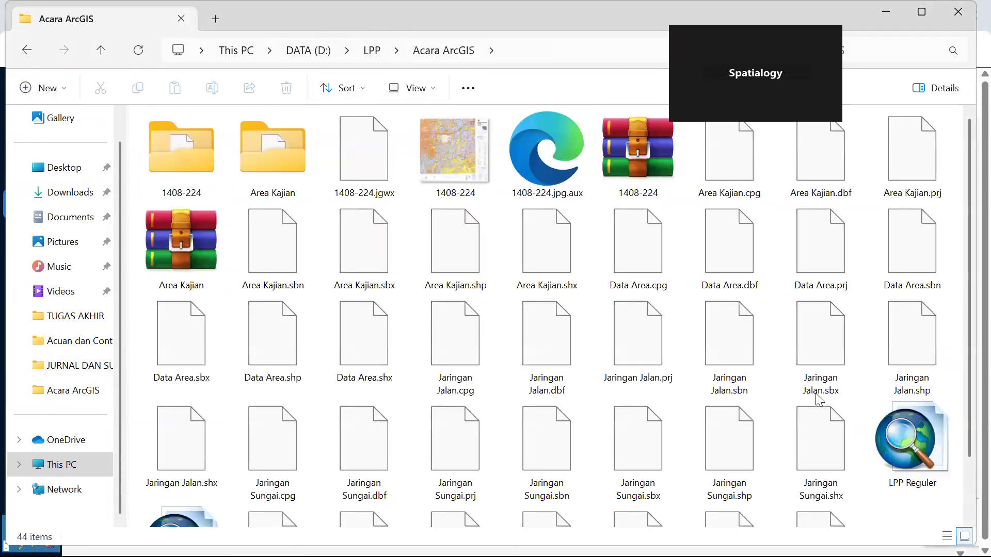
# Create a new folder named Peta RBI inside the Acara ArcGIS folder.
pyautogui.rightClick(706, 342)
pyautogui.moveTo(800, 438)
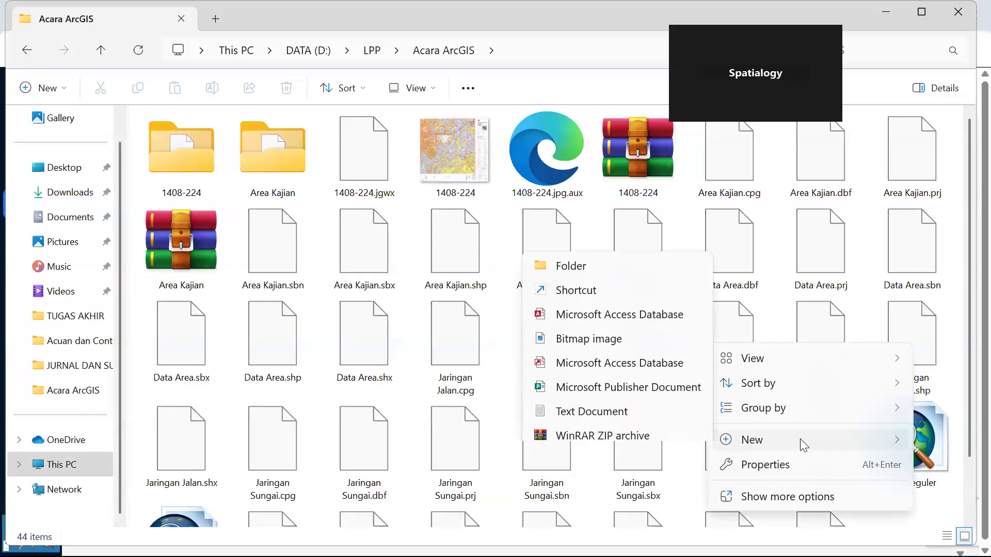
pyautogui.click(596, 241)
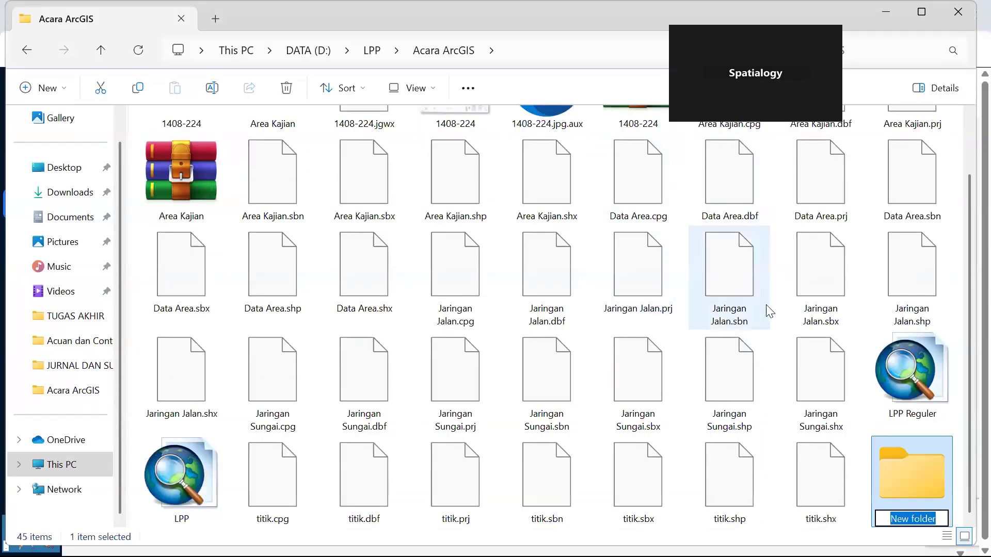
pyautogui.write('Peta RBI')
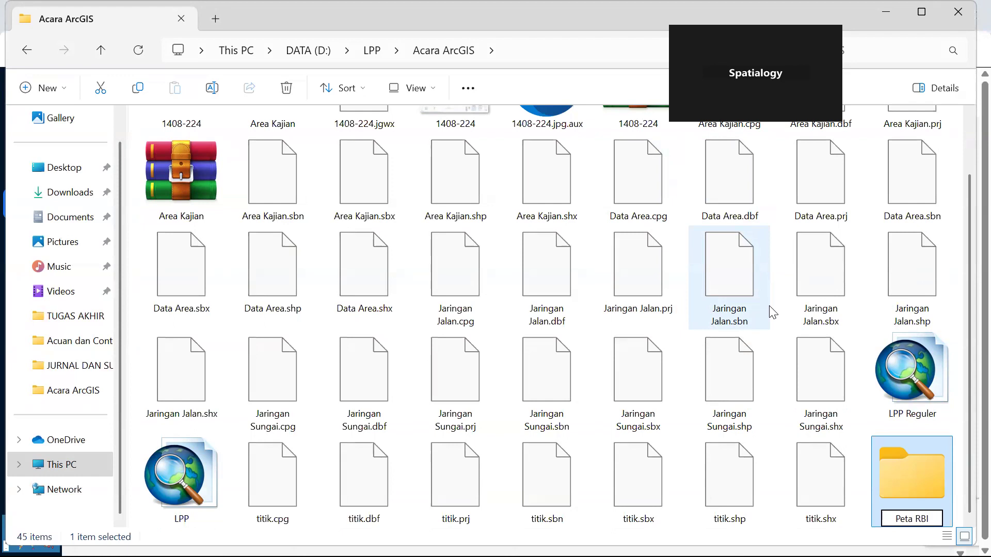
pyautogui.press('Return')
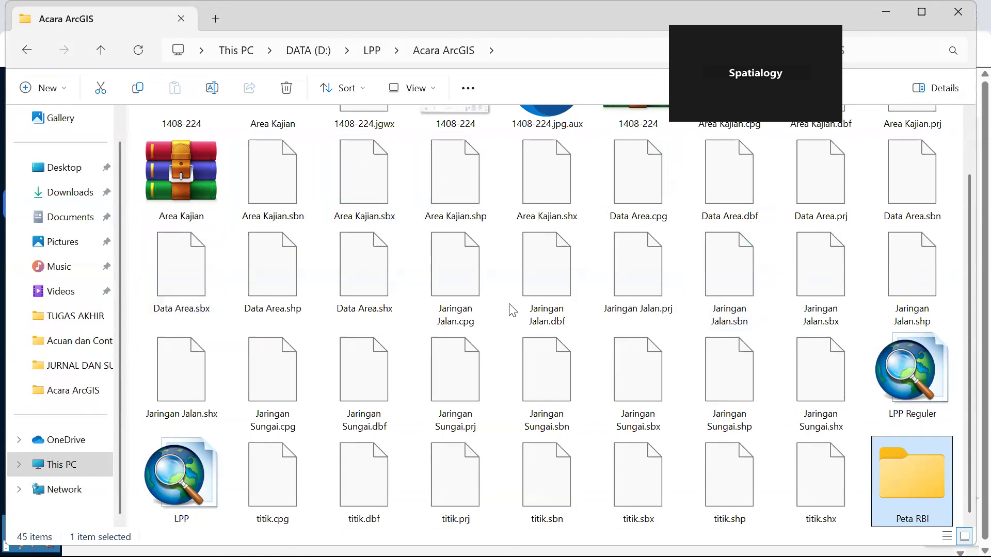
pyautogui.click(684, 353)
pyautogui.scroll(2, 728, 369)
pyautogui.scroll(-2, 481, 261)
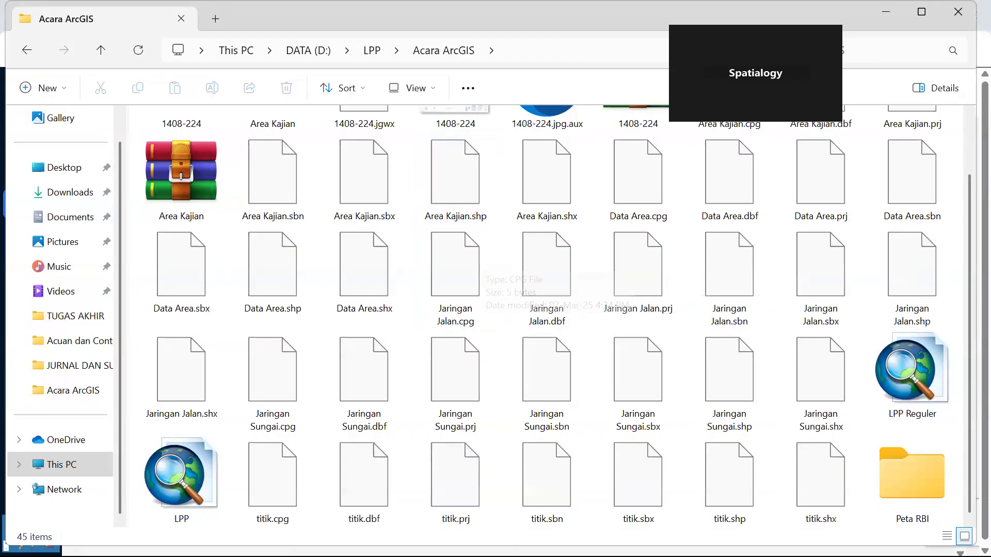
# Rename the Peta RBI folder as Data.
pyautogui.click(896, 471)
pyautogui.rightClick(896, 469)
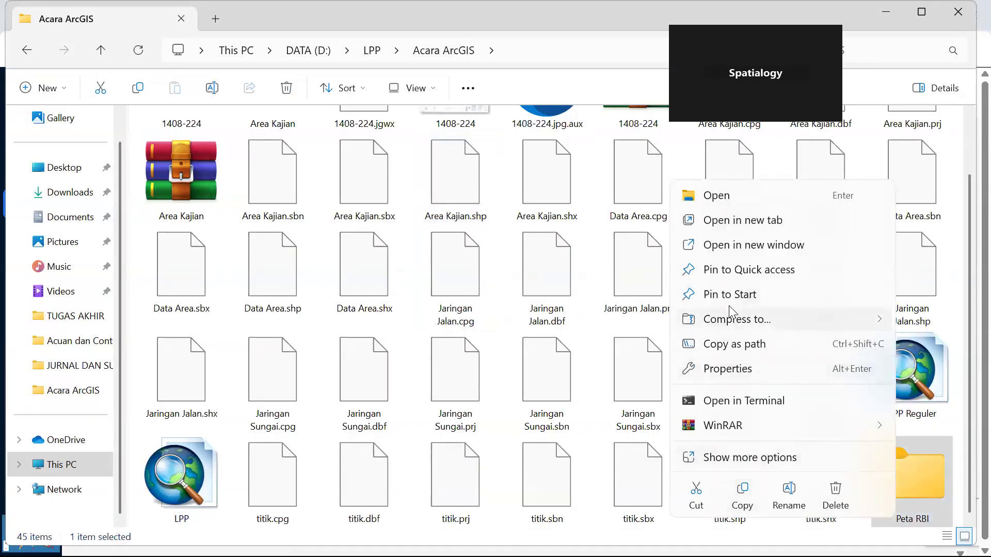
pyautogui.click(733, 458)
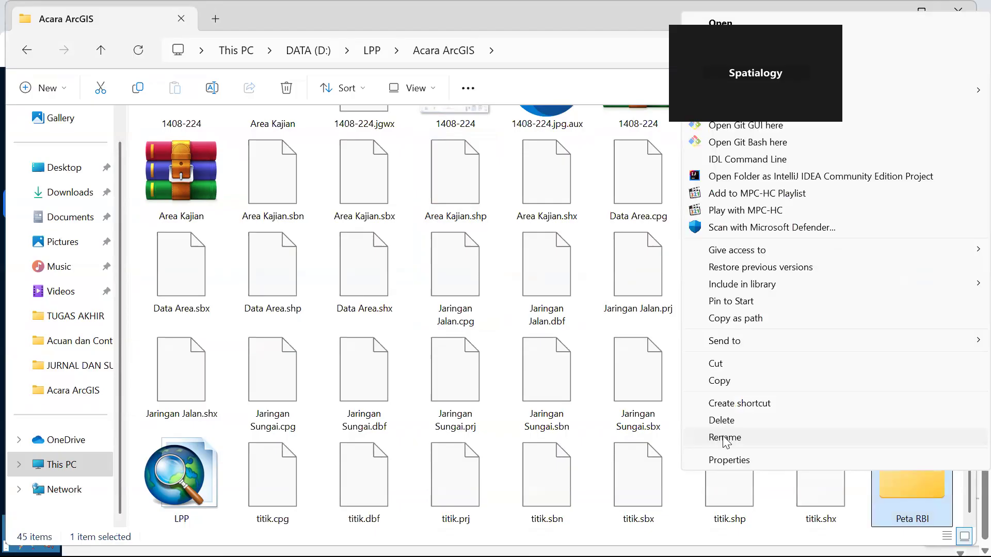
pyautogui.click(733, 437)
pyautogui.write('Data')
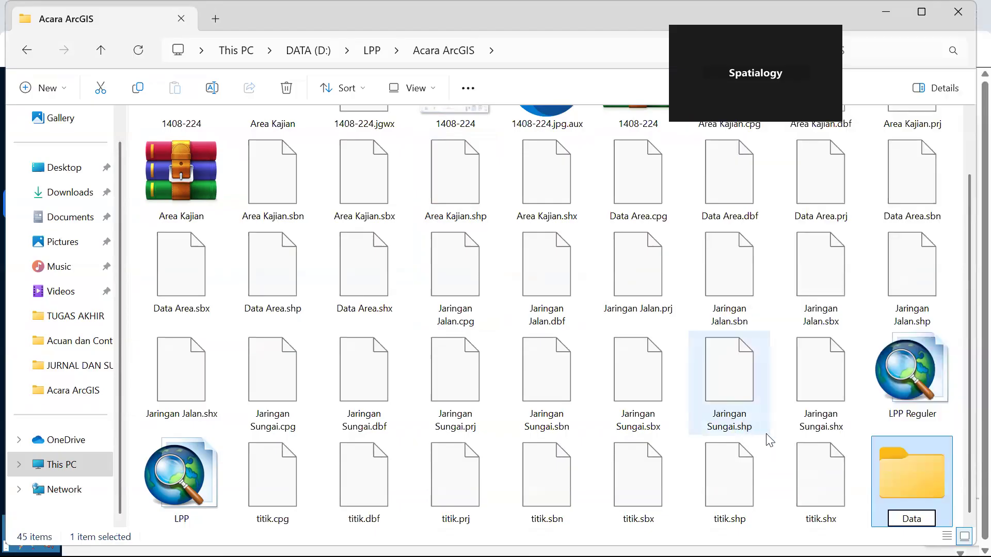
pyautogui.press('Return')
pyautogui.scroll(2, 764, 428)
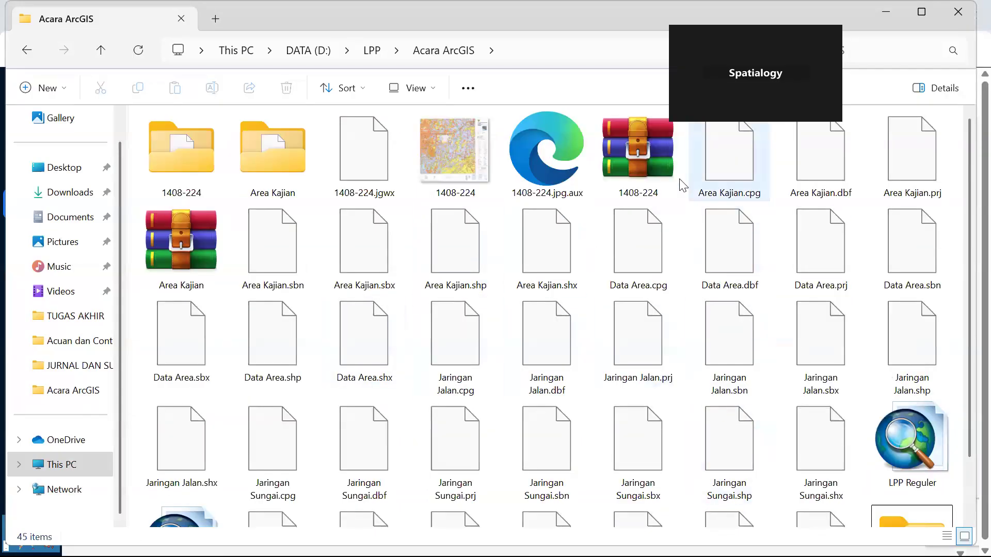
# Copy the 1408-224 ZIP archive from Acara ArcGIS into the new Data folder.
pyautogui.click(665, 149)
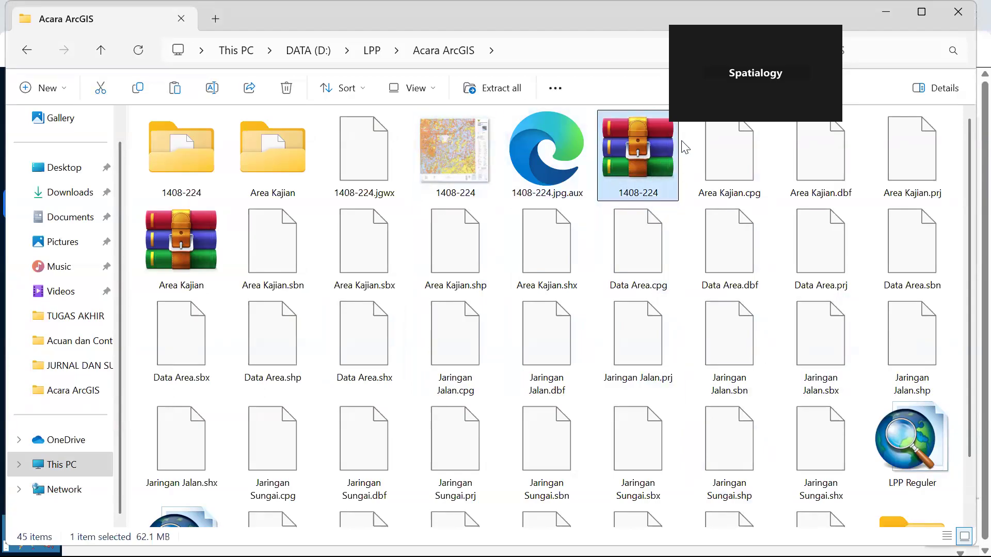
pyautogui.scroll(-2, 827, 256)
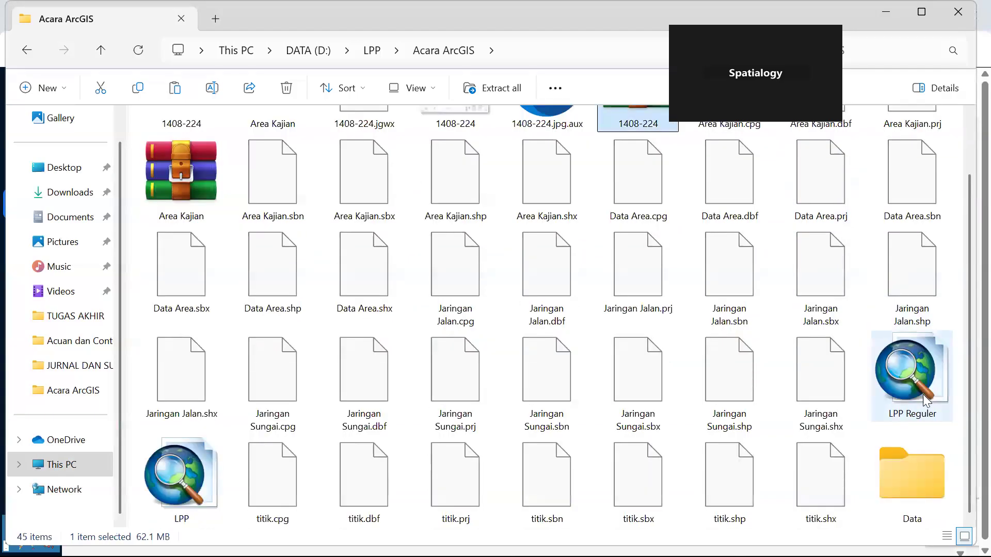
pyautogui.doubleClick(938, 488)
pyautogui.hotkey('ctrl', 'v')
pyautogui.click(349, 143)
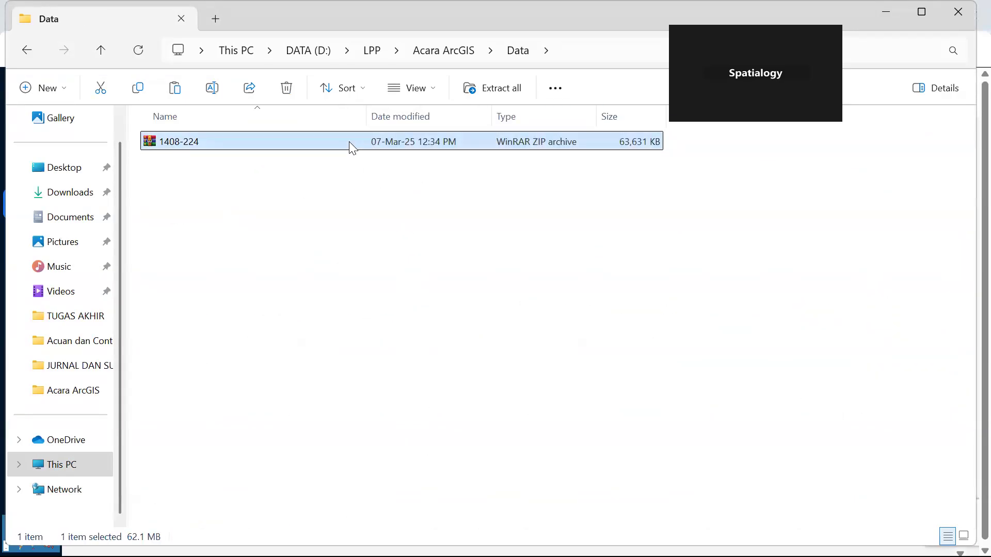
pyautogui.rightClick(349, 142)
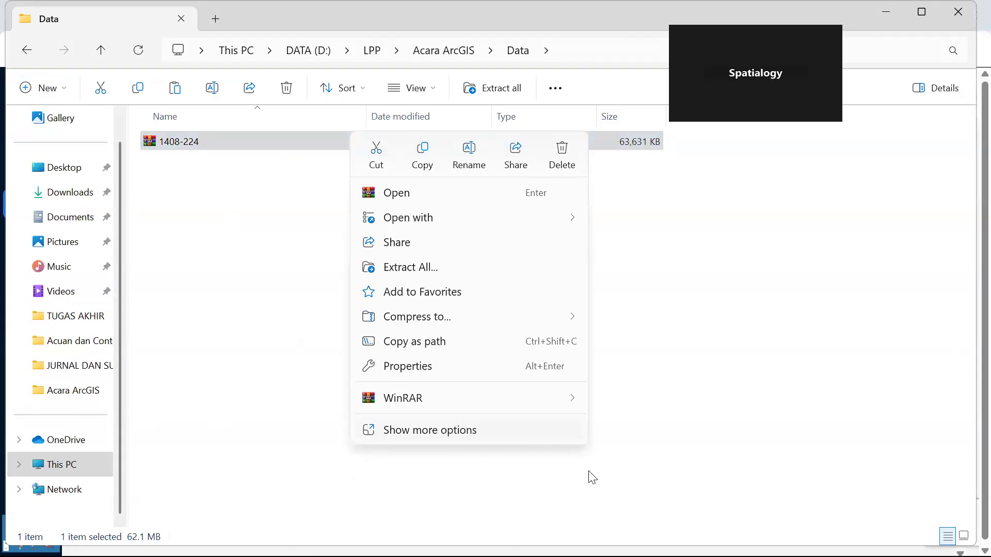
pyautogui.moveTo(550, 399)
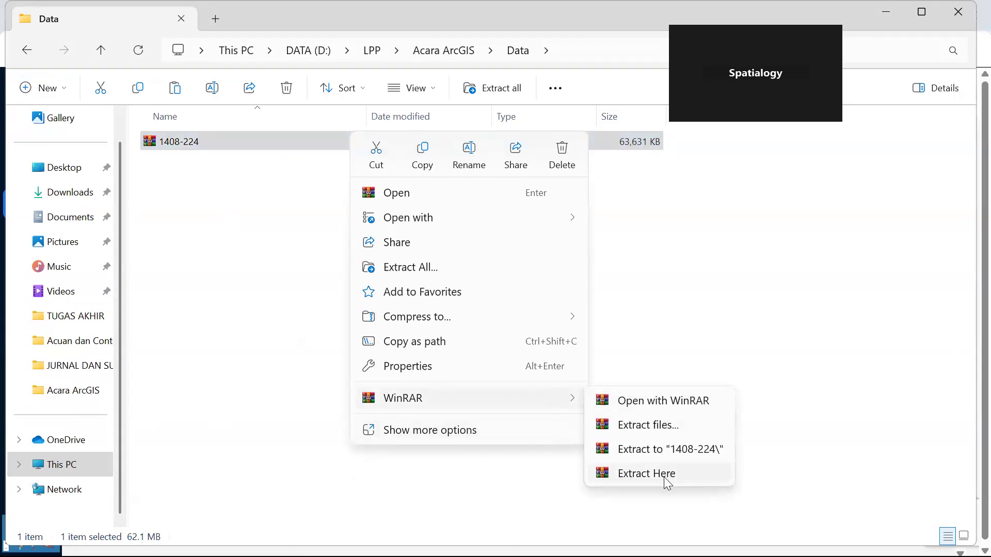
pyautogui.click(407, 274)
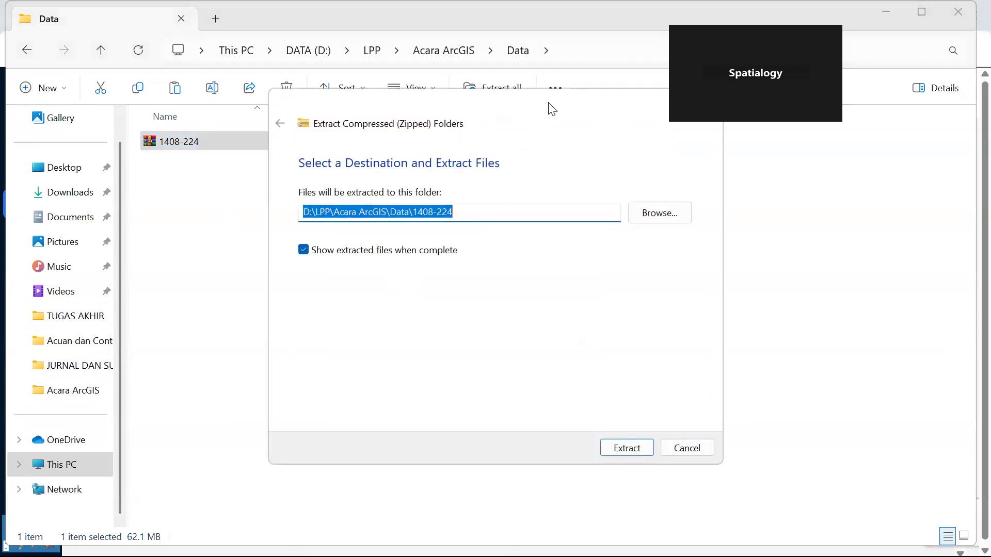
pyautogui.click(586, 122)
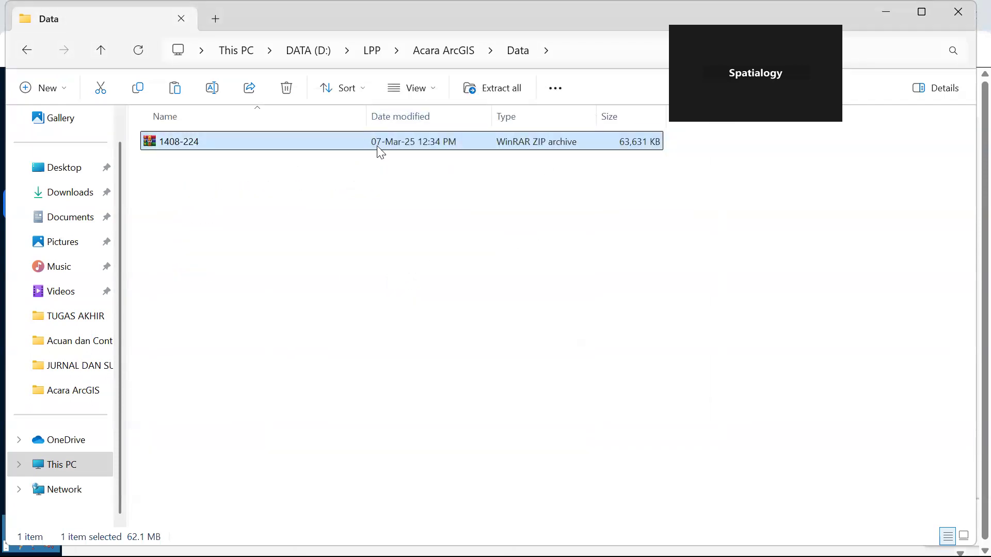
# Extract the 1408-224 archive directly into the Data folder with WinRAR.
pyautogui.rightClick(361, 142)
pyautogui.click(429, 437)
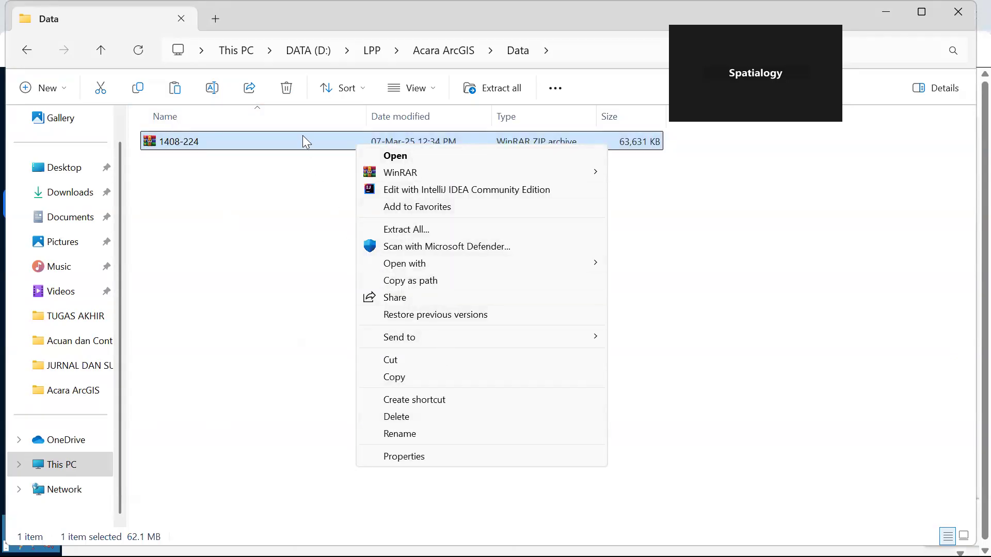
pyautogui.moveTo(586, 172)
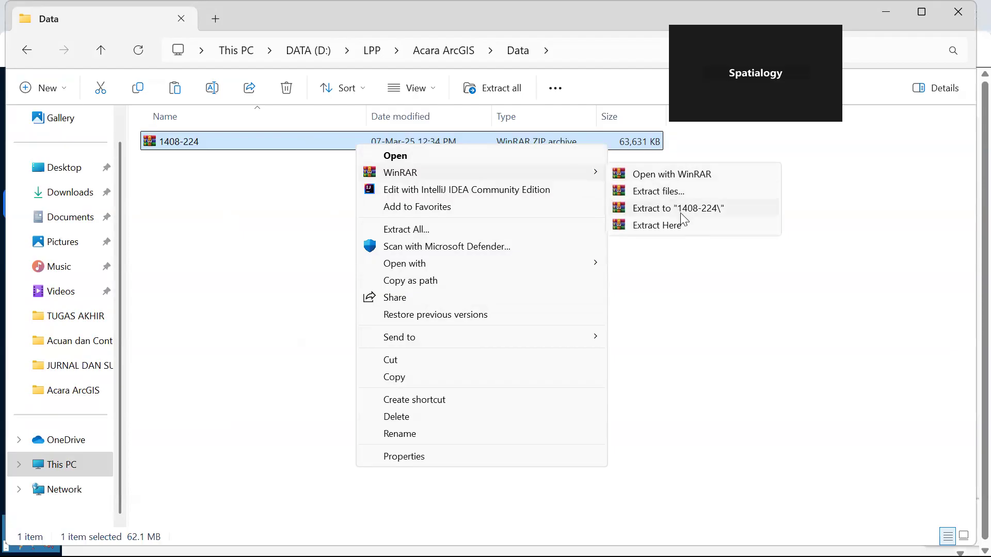
pyautogui.click(671, 225)
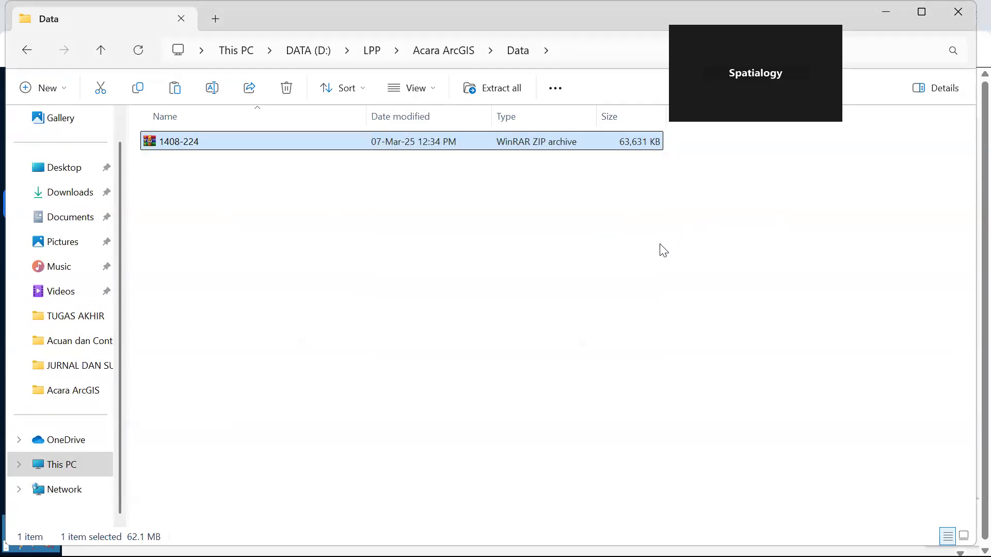
# Open the extracted 1408-224 JPG file in Photos and bring its window to the front.
pyautogui.click(210, 141)
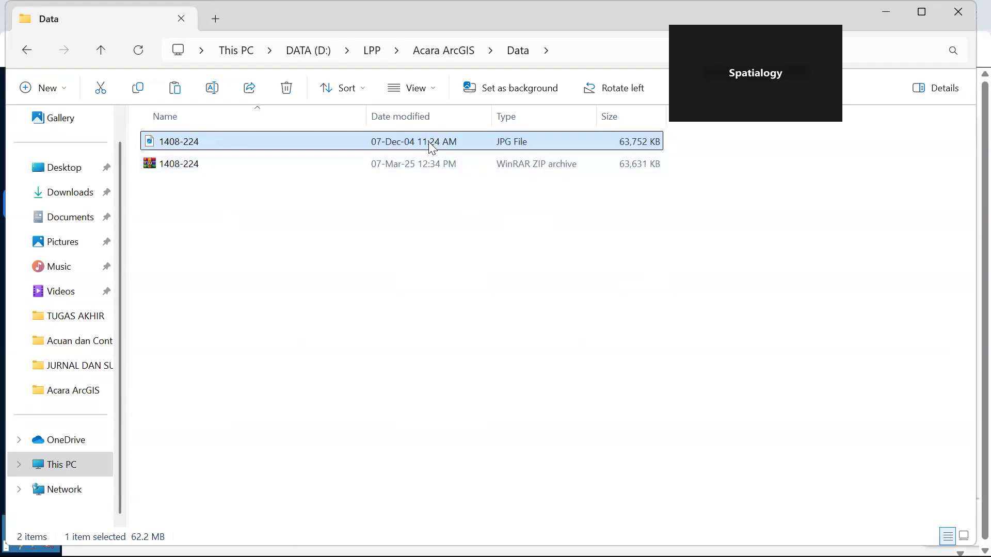
pyautogui.doubleClick(449, 149)
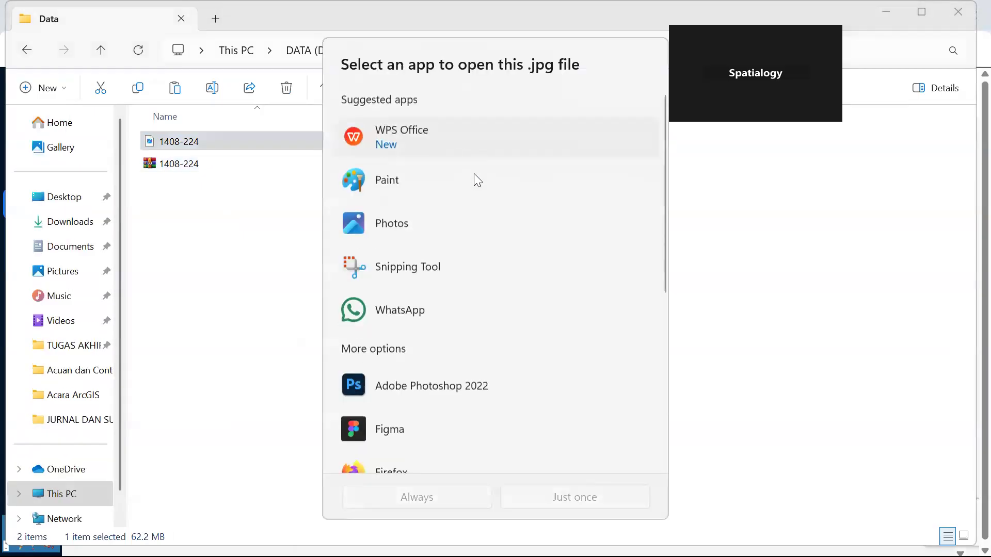
pyautogui.doubleClick(425, 223)
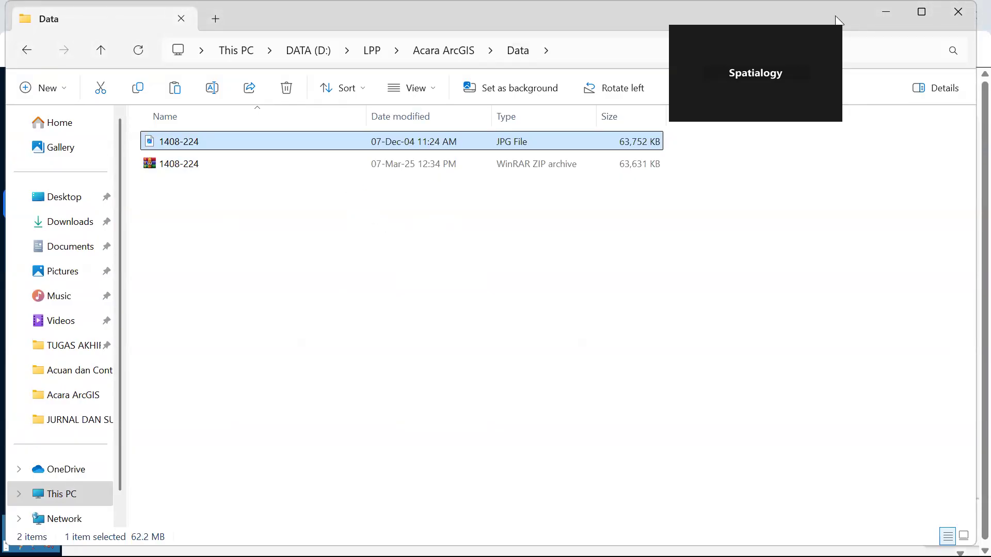
pyautogui.press('super')
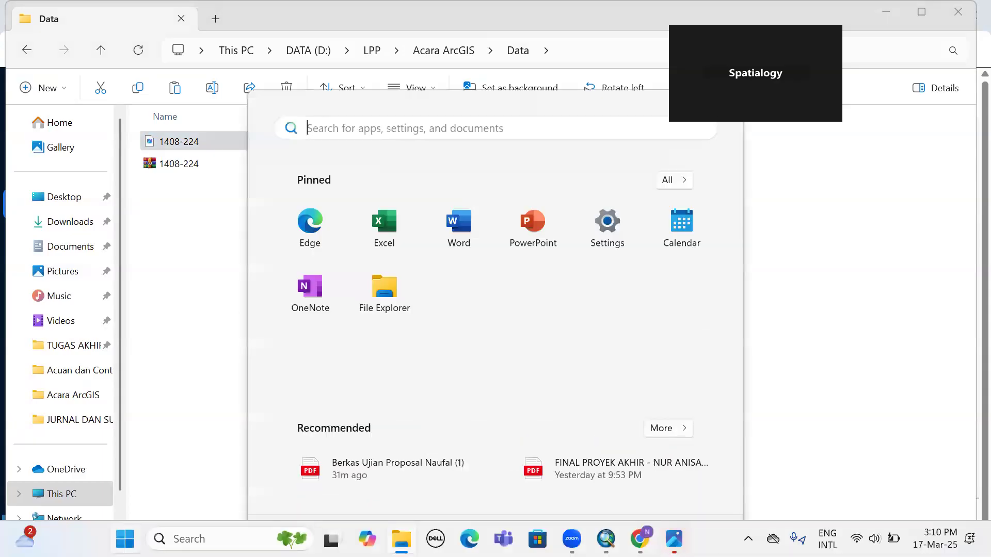
pyautogui.click(674, 539)
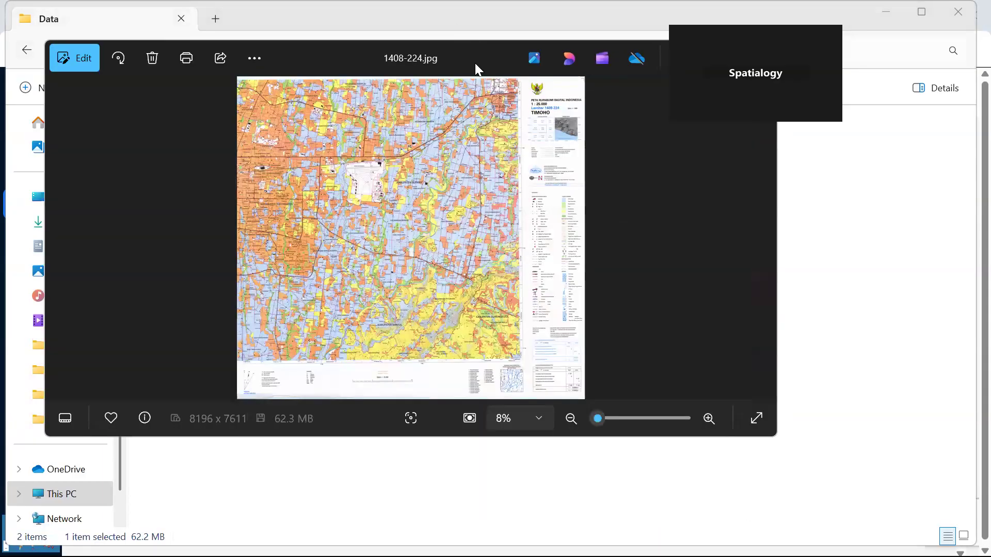
# Maximize the image window and examine the map sheet's title block and legend up close.
pyautogui.moveTo(475, 63); pyautogui.dragTo(376, 84)
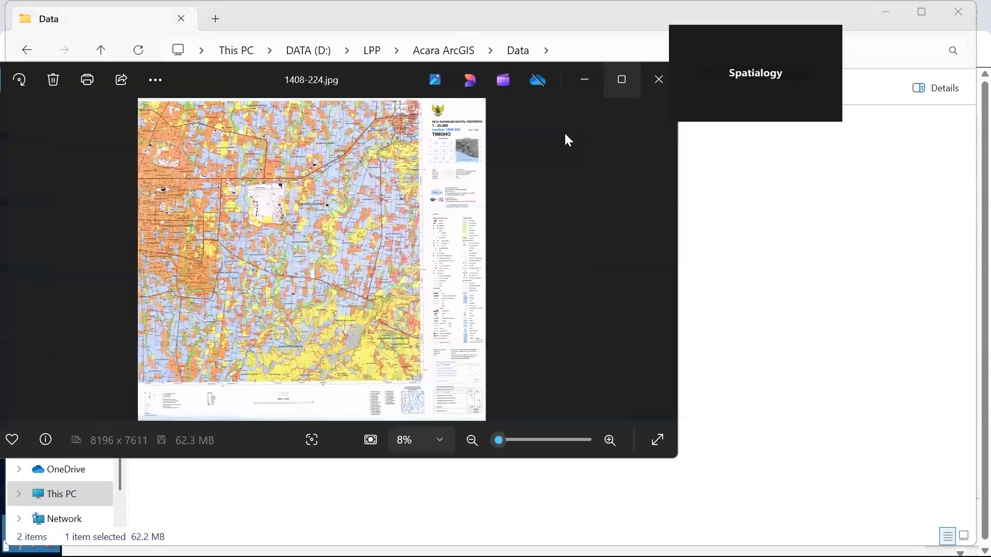
pyautogui.press('super+Up')
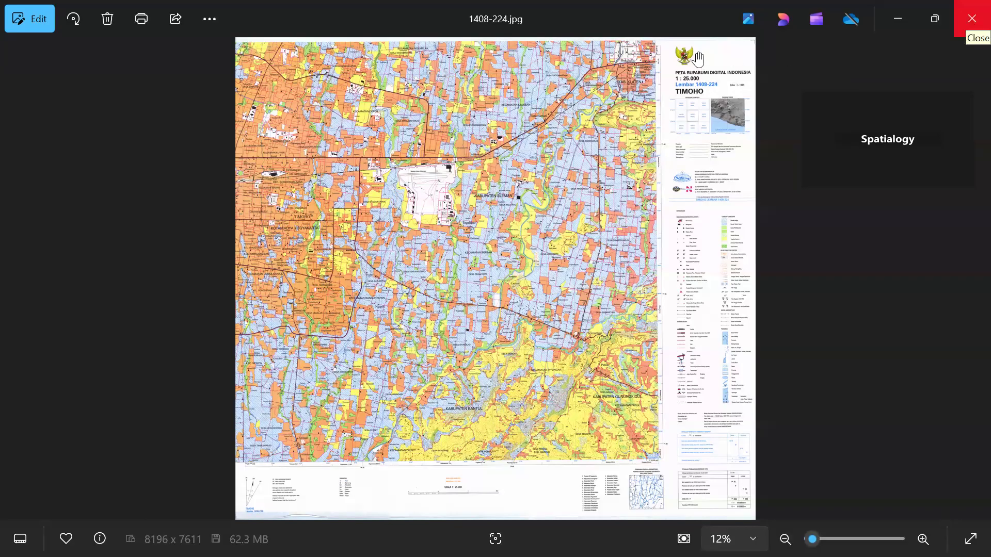
pyautogui.scroll(2, 566, 156)
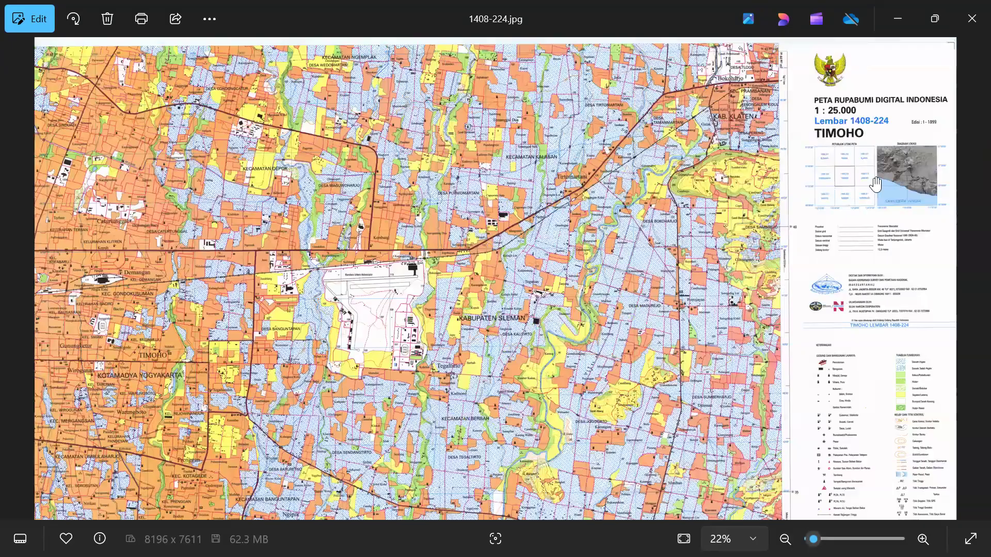
pyautogui.scroll(-1, 875, 183)
pyautogui.press('super')
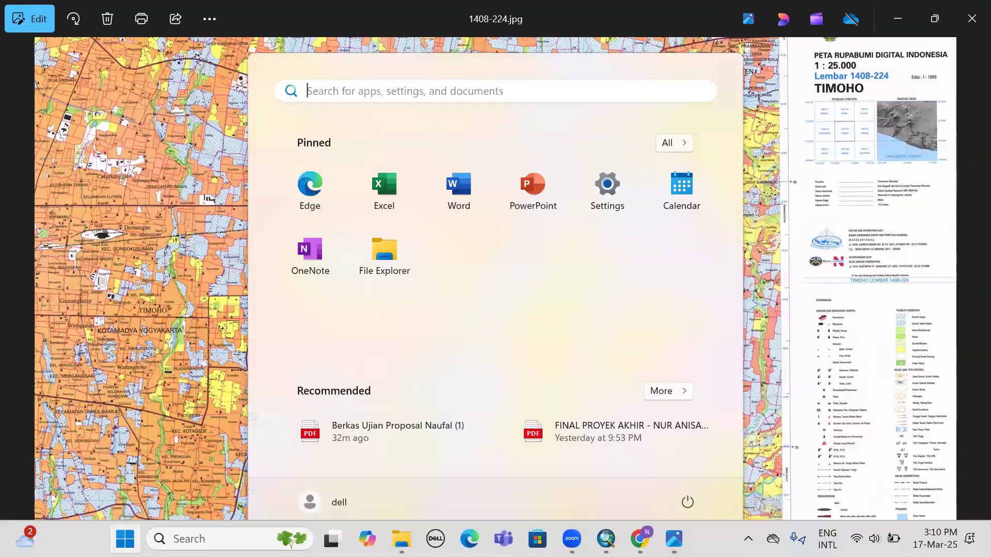
pyautogui.moveTo(572, 539)
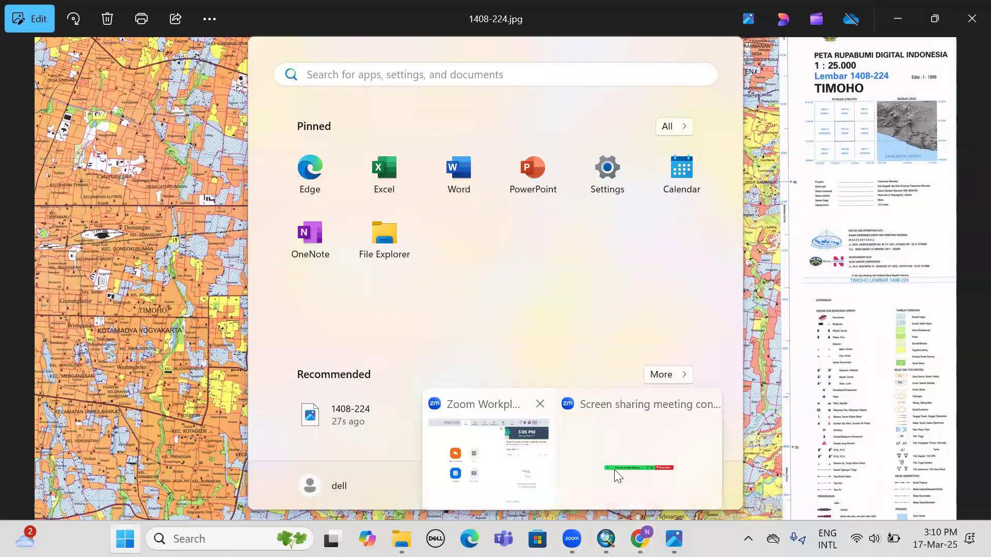
pyautogui.click(614, 437)
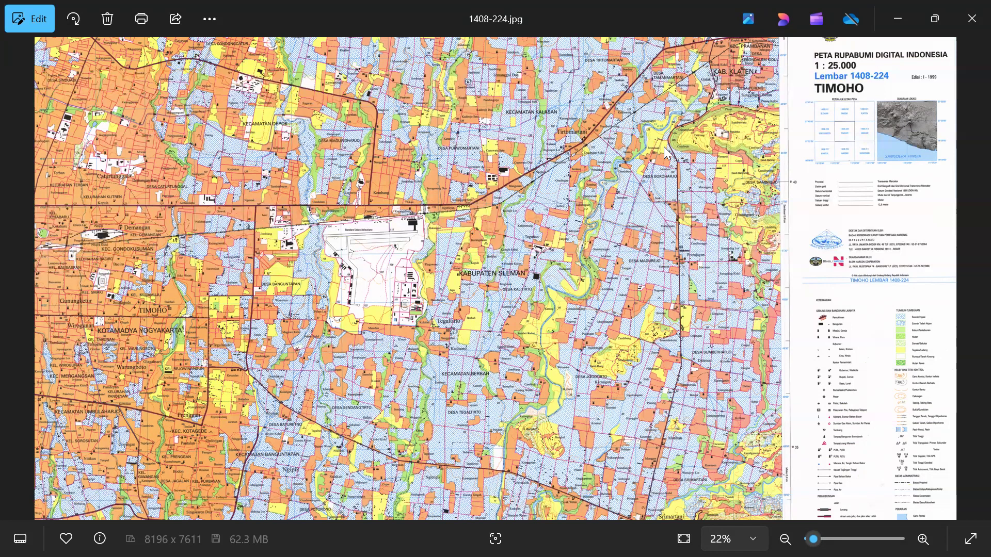
pyautogui.press('XF86AudioRaiseVolume')
pyautogui.press('XF86AudioRaiseVolume')
pyautogui.press('XF86AudioRaiseVolume')
pyautogui.press('XF86AudioRaiseVolume')
pyautogui.press('XF86AudioRaiseVolume')
pyautogui.press('XF86AudioRaiseVolume')
pyautogui.press('XF86AudioRaiseVolume')
pyautogui.press('XF86AudioRaiseVolume')
pyautogui.press('XF86AudioRaiseVolume')
pyautogui.press('XF86AudioRaiseVolume')
pyautogui.press('XF86AudioRaiseVolume')
pyautogui.press('XF86AudioRaiseVolume')
pyautogui.press('XF86AudioRaiseVolume')
pyautogui.press('XF86AudioRaiseVolume')
pyautogui.press('XF86AudioRaiseVolume')
pyautogui.press('XF86AudioRaiseVolume')
pyautogui.press('XF86AudioRaiseVolume')
pyautogui.press('XF86AudioRaiseVolume')
pyautogui.press('XF86AudioRaiseVolume')
pyautogui.press('XF86AudioRaiseVolume')
# Close the map image and switch to ArcMap.
pyautogui.click(970, 9)
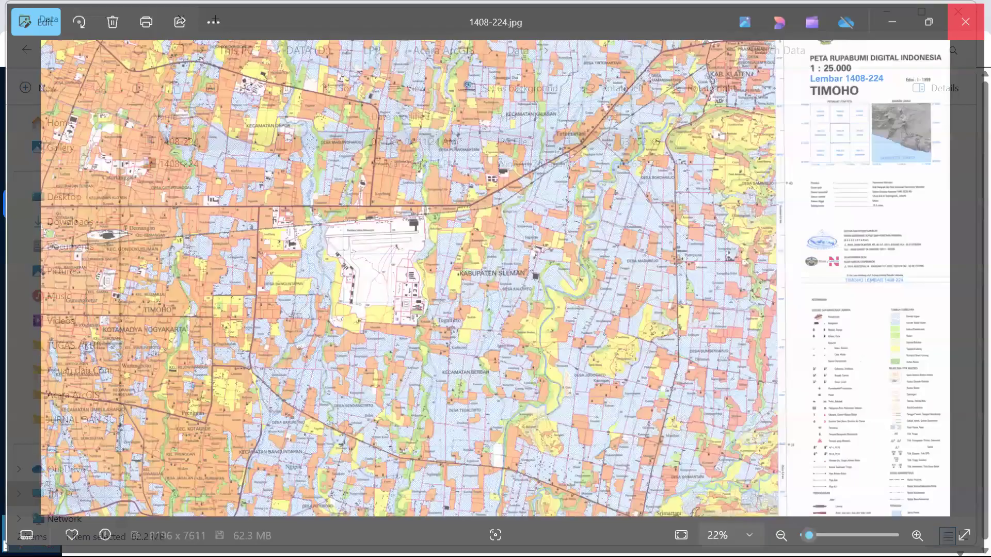
pyautogui.press('super')
pyautogui.click(639, 539)
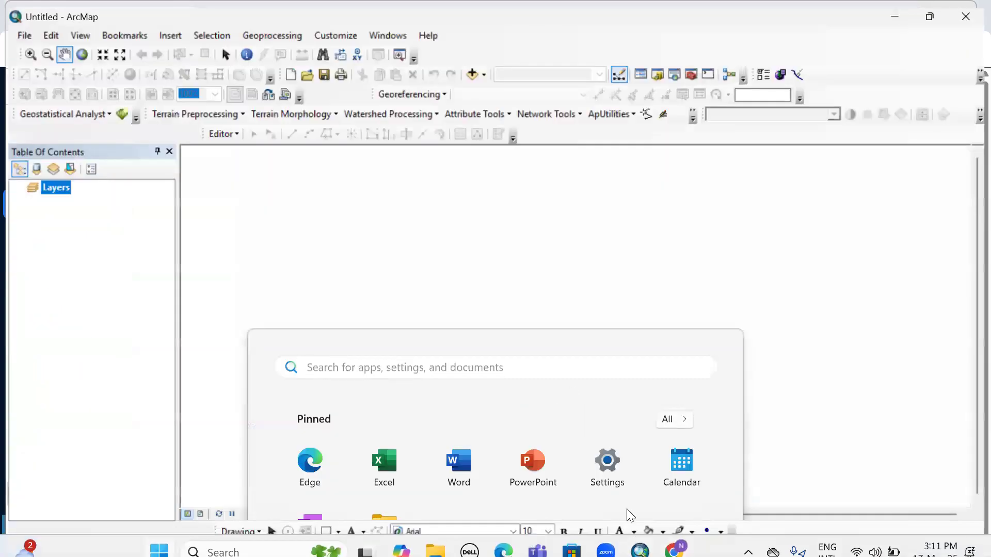
# Add 1408-224.jpg from the Data folder in Acara ArcGIS to the map, accepting the missing spatial reference.
pyautogui.click(475, 68)
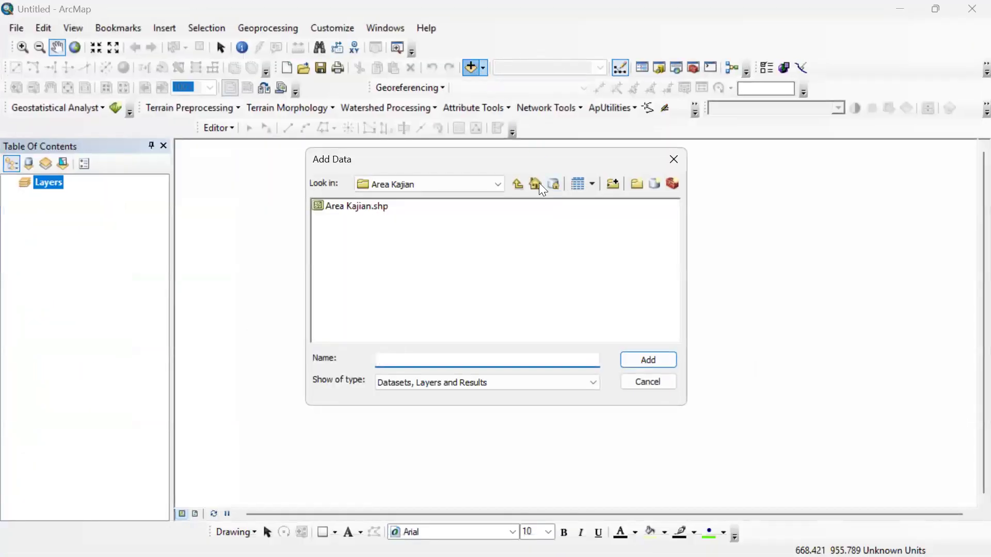
pyautogui.click(517, 184)
pyautogui.click(517, 185)
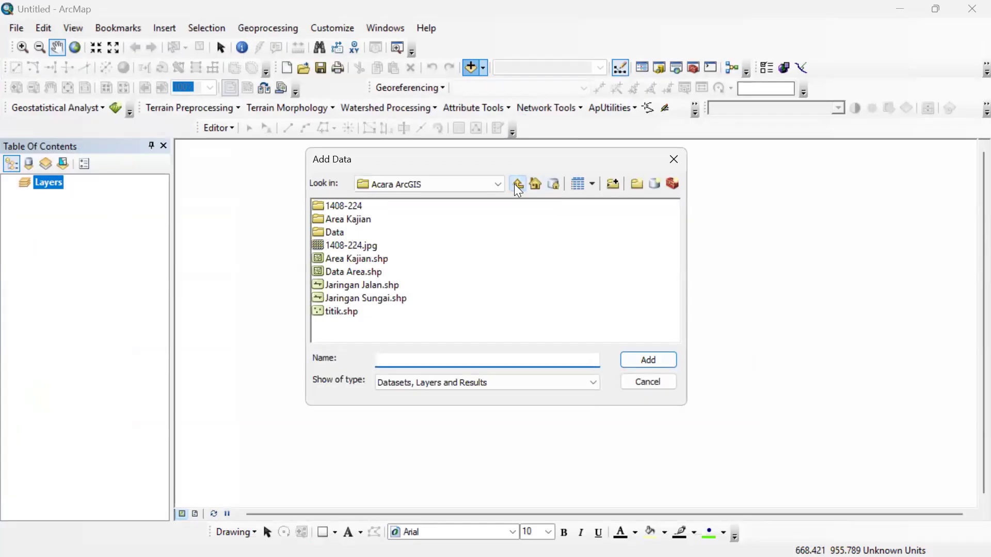
pyautogui.doubleClick(361, 206)
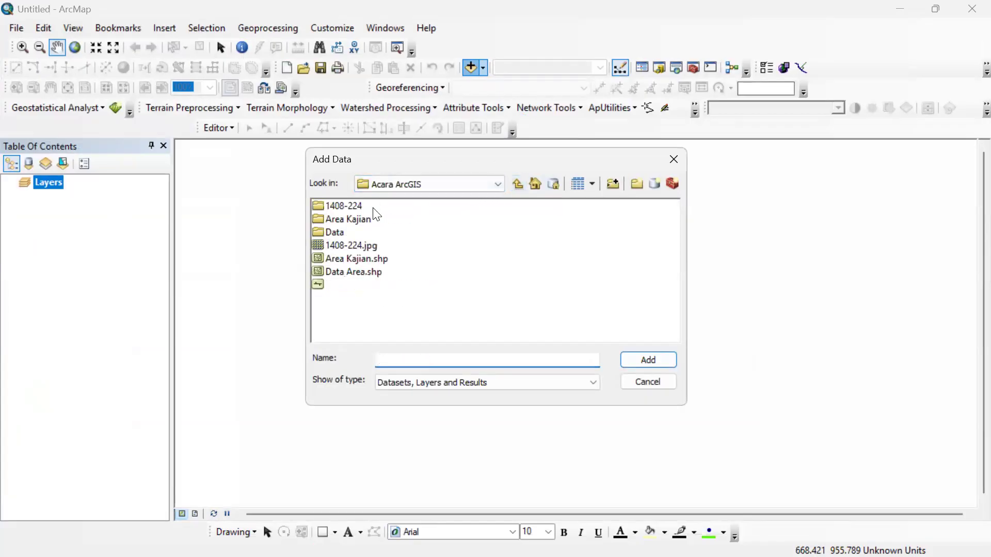
pyautogui.doubleClick(337, 233)
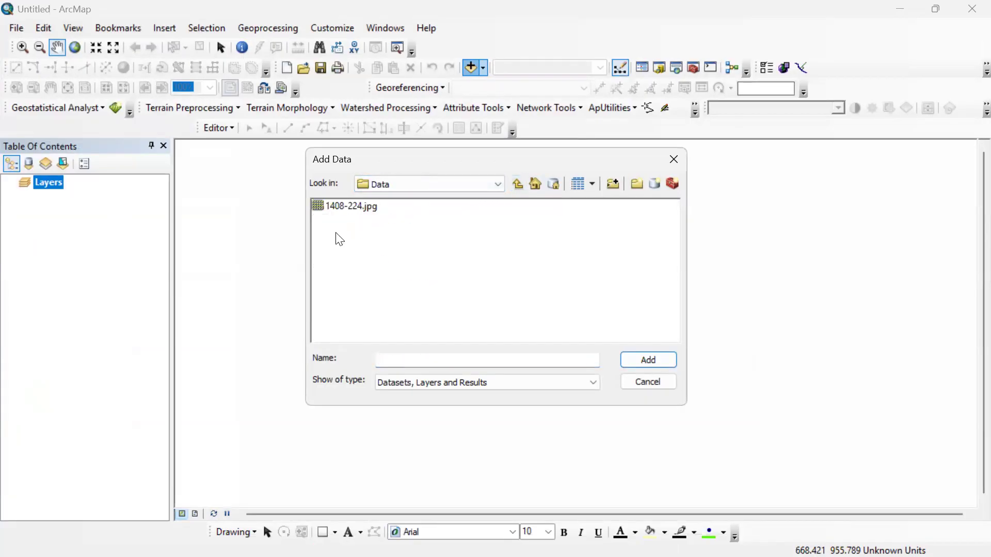
pyautogui.click(371, 206)
pyautogui.click(636, 356)
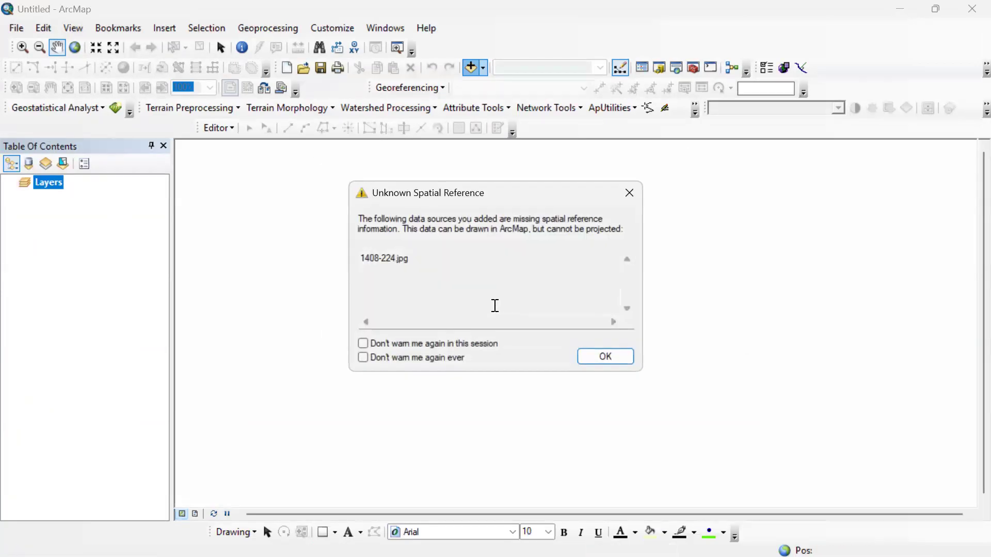
pyautogui.click(605, 355)
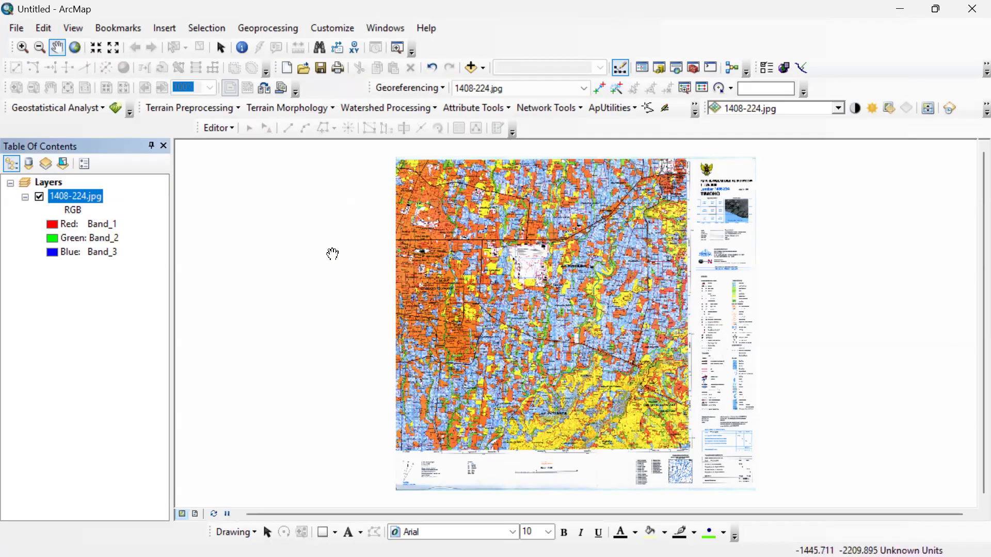
# Choose WGS 1984 UTM Zone 49S as the coordinate system in the data frame properties.
pyautogui.rightClick(332, 253)
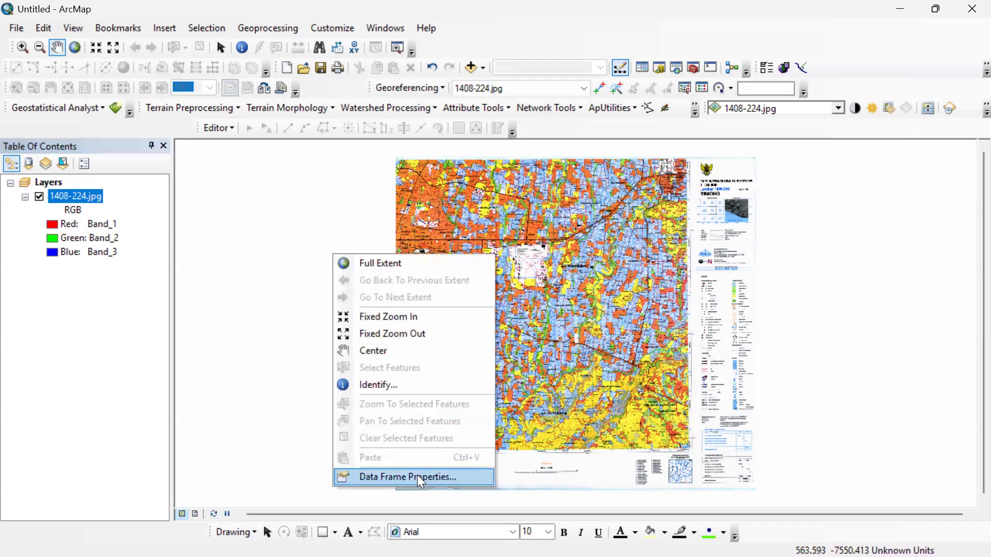
pyautogui.click(417, 475)
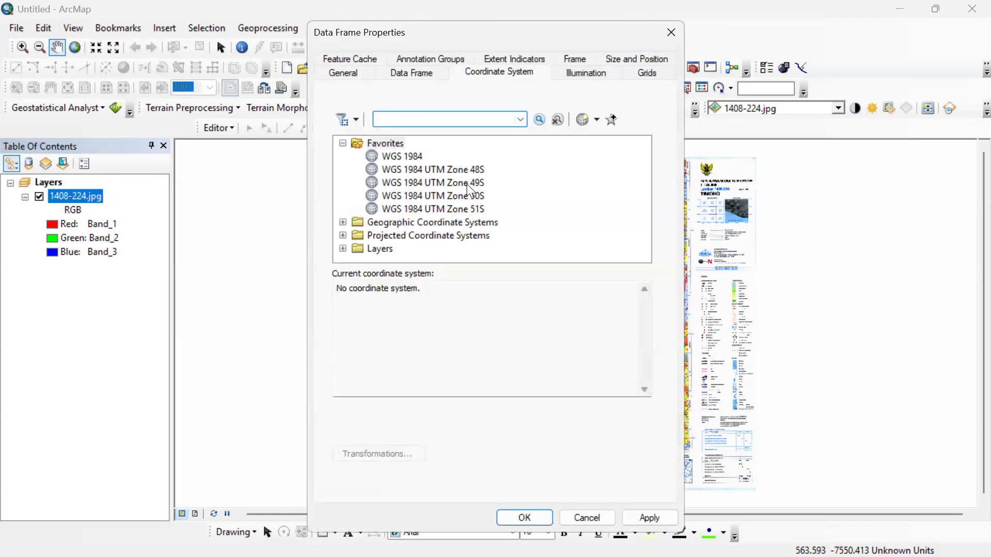
pyautogui.click(470, 186)
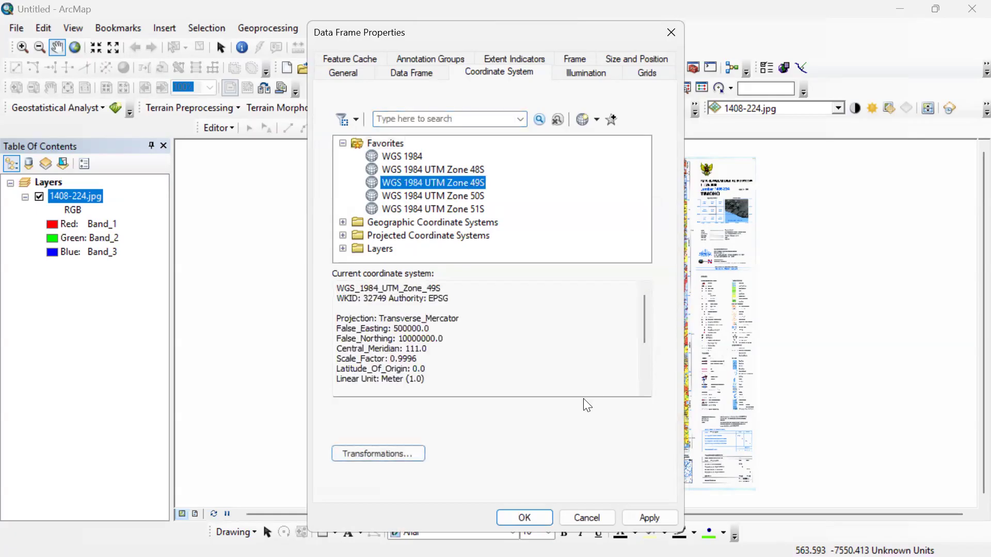
# Select WGS 1984 UTM Zone 49S among the projected UTM systems for WGS 1984, Southern Hemisphere, and add it to the favorites.
pyautogui.moveTo(408, 34); pyautogui.dragTo(371, 14)
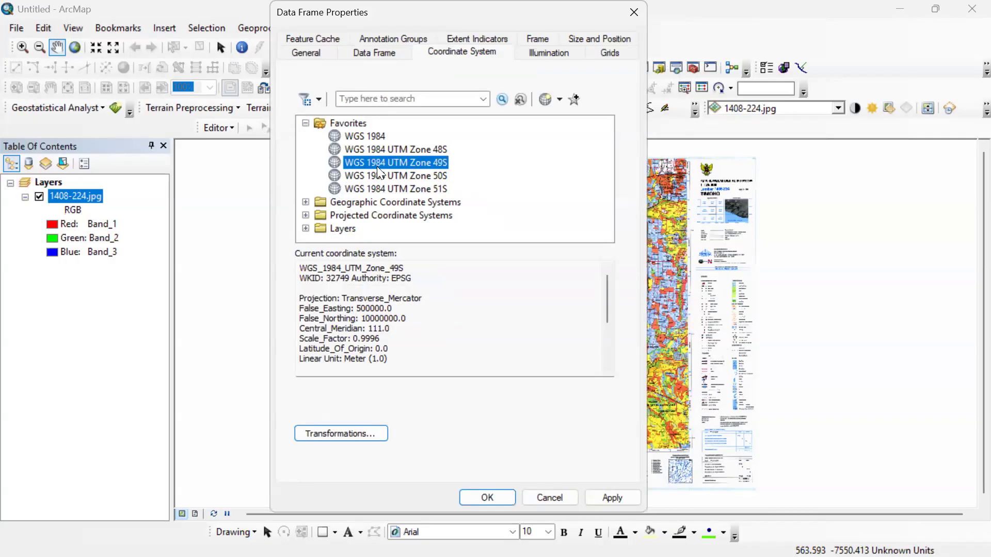
pyautogui.click(306, 217)
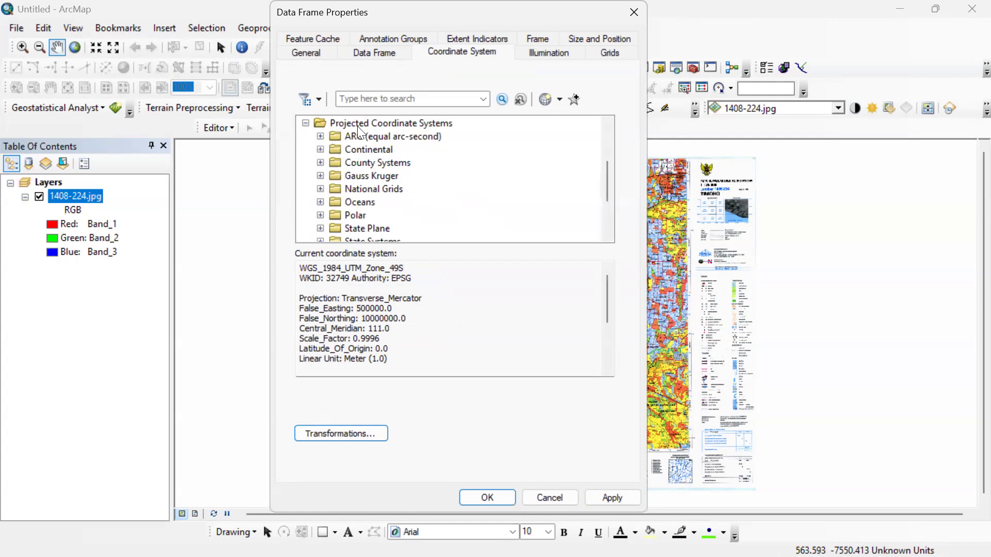
pyautogui.scroll(-2, 418, 149)
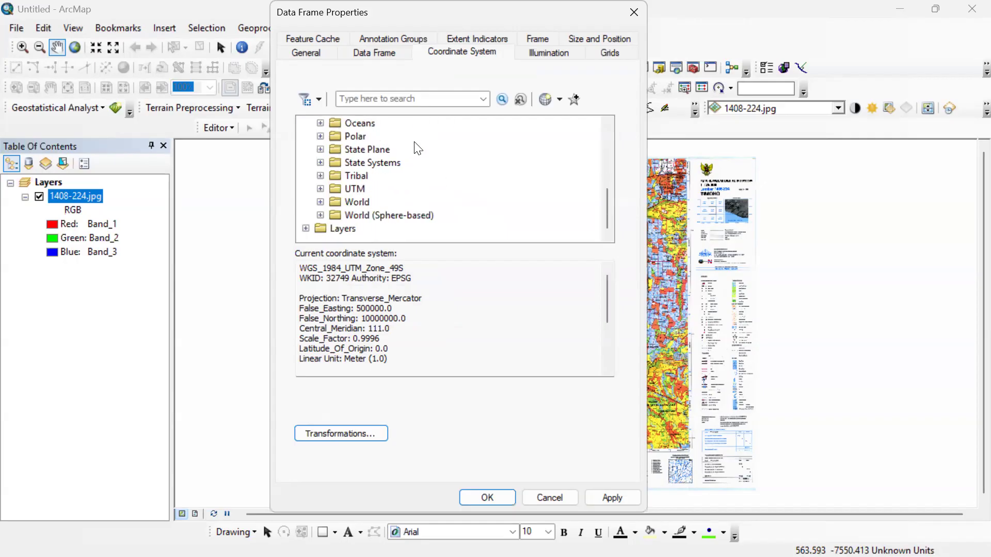
pyautogui.click(321, 189)
pyautogui.scroll(-3, 421, 188)
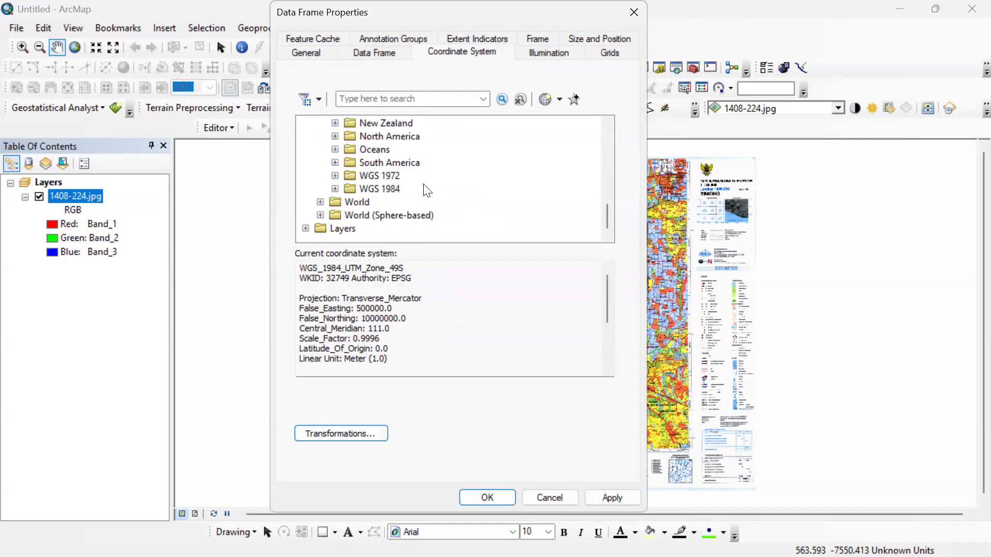
pyautogui.click(335, 189)
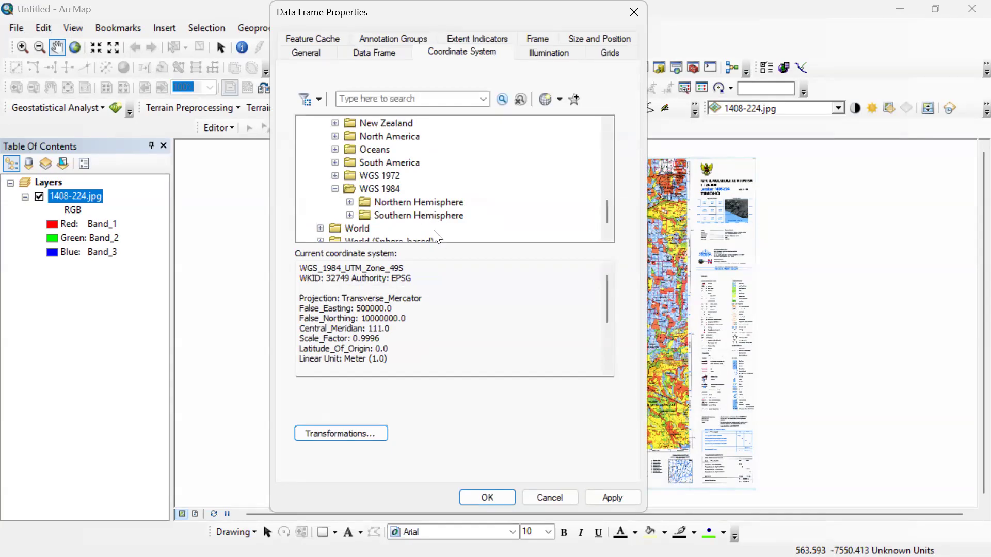
pyautogui.click(350, 215)
pyautogui.scroll(-11, 327, 221)
pyautogui.scroll(-7, 420, 186)
pyautogui.scroll(5, 421, 185)
pyautogui.scroll(-2, 454, 191)
pyautogui.click(467, 176)
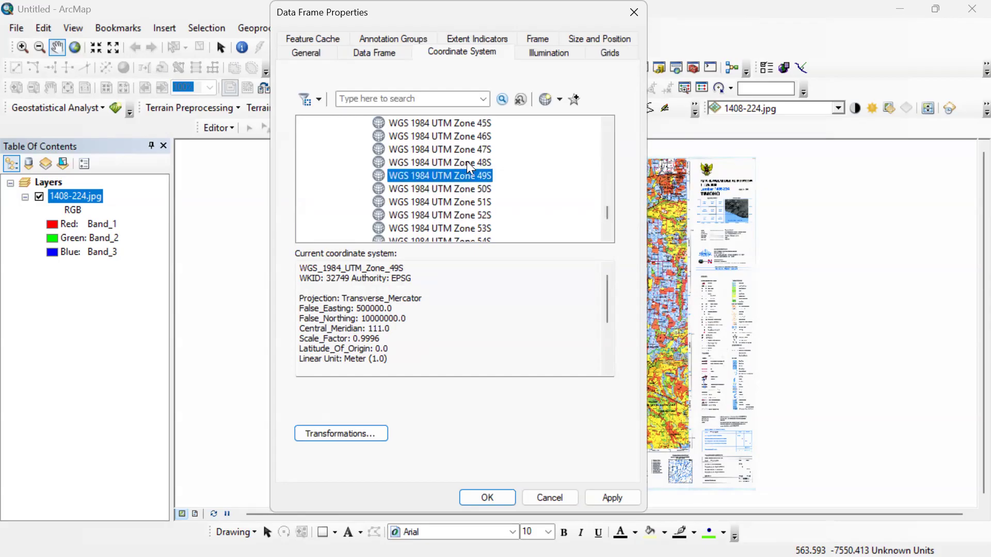
pyautogui.click(574, 100)
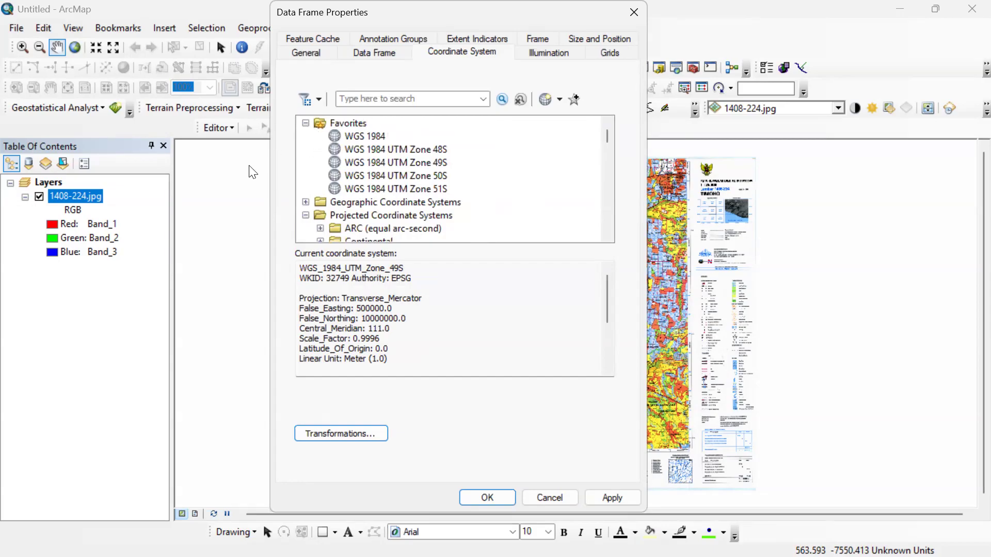
pyautogui.click(365, 137)
pyautogui.click(393, 163)
pyautogui.click(425, 189)
pyautogui.click(432, 174)
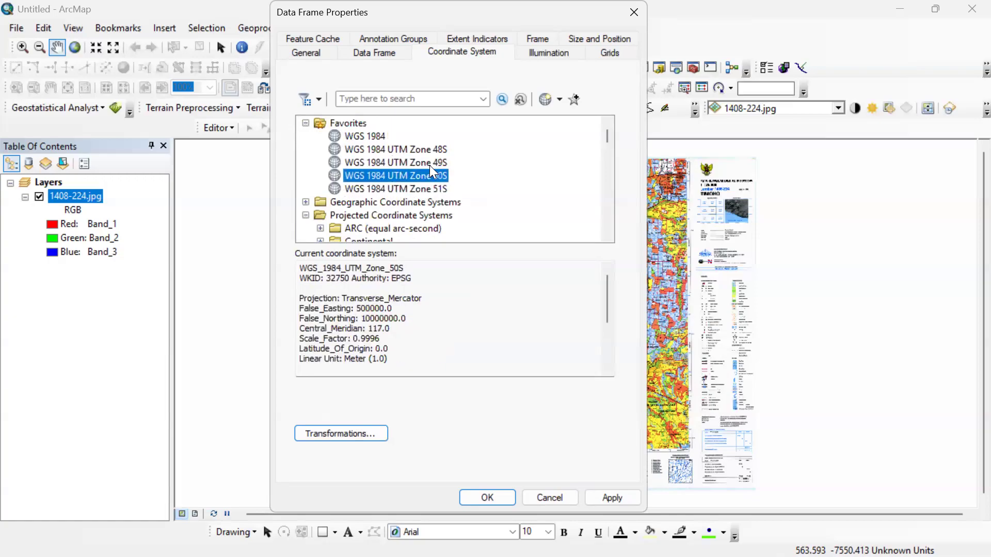
pyautogui.click(433, 149)
pyautogui.click(431, 162)
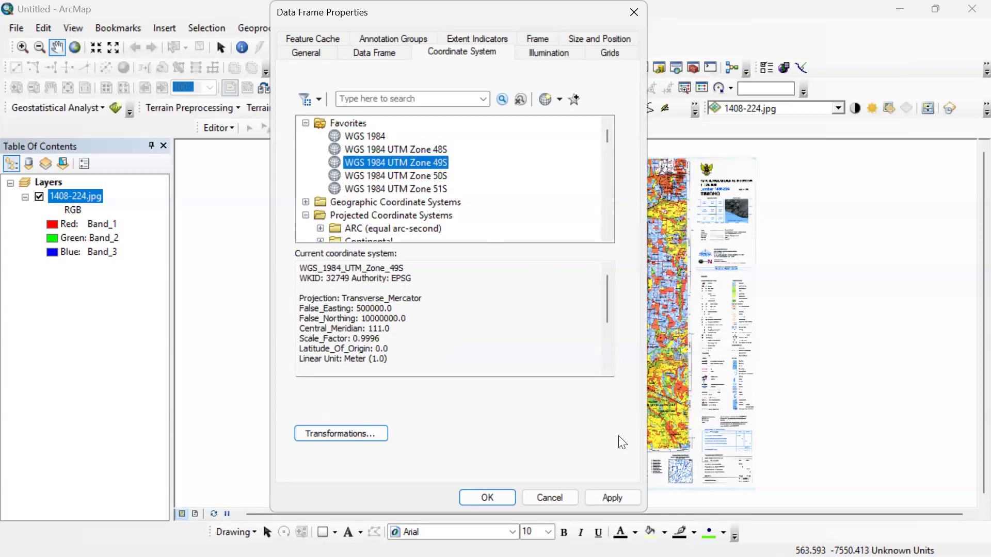
pyautogui.click(633, 11)
# Reopen the data frame properties and apply WGS 1984 UTM Zone 49S from the favorites as the coordinate system.
pyautogui.moveTo(621, 304); pyautogui.dragTo(558, 286)
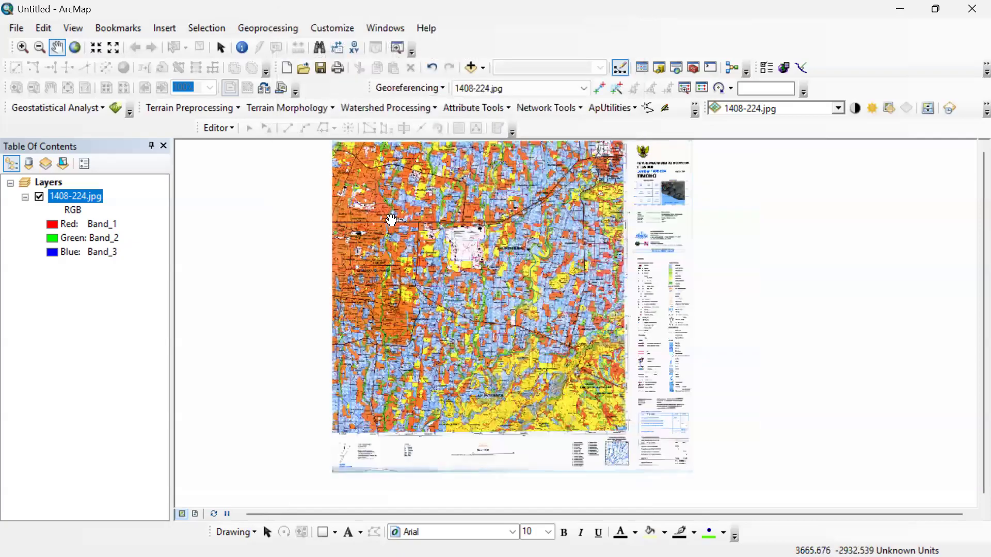
pyautogui.rightClick(272, 196)
pyautogui.click(397, 419)
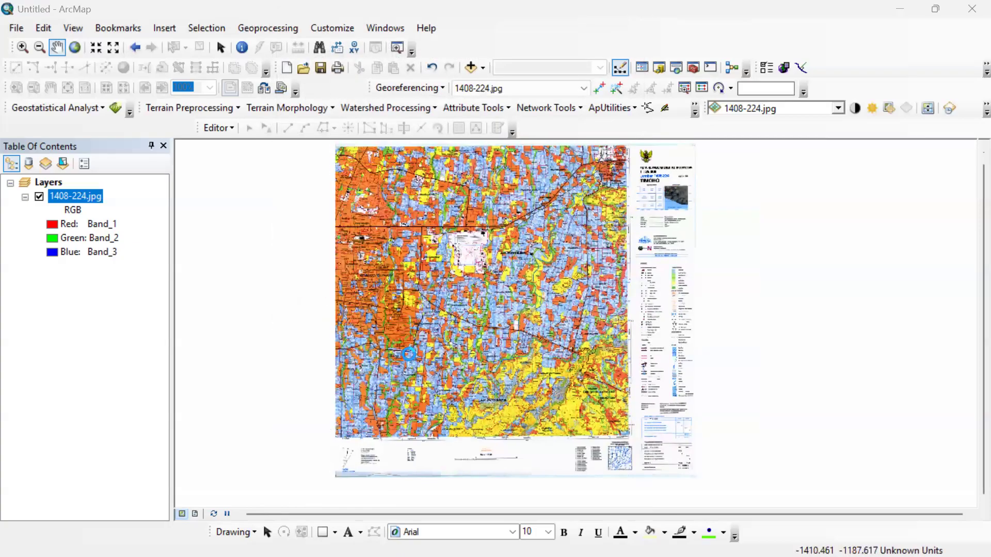
pyautogui.click(414, 172)
pyautogui.click(450, 186)
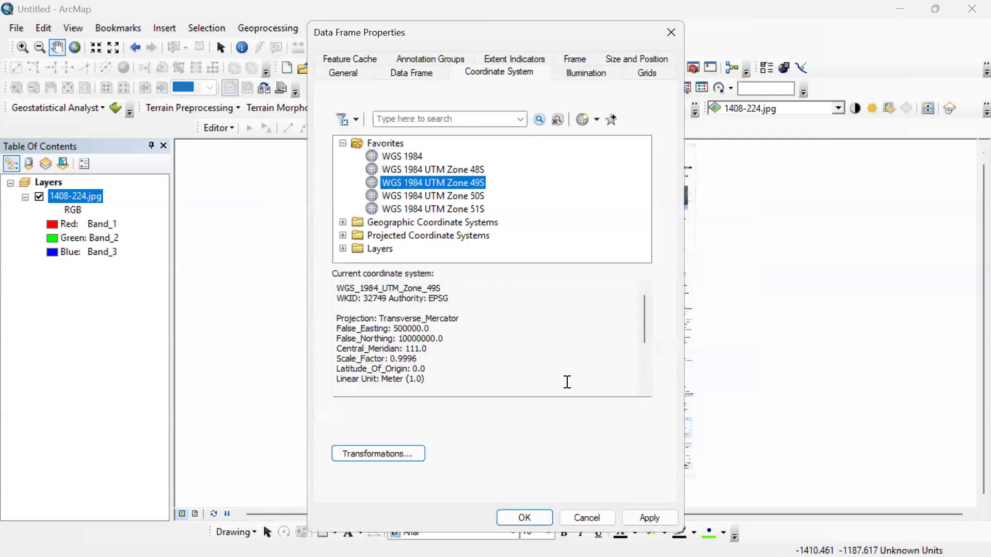
pyautogui.click(640, 517)
pyautogui.click(524, 518)
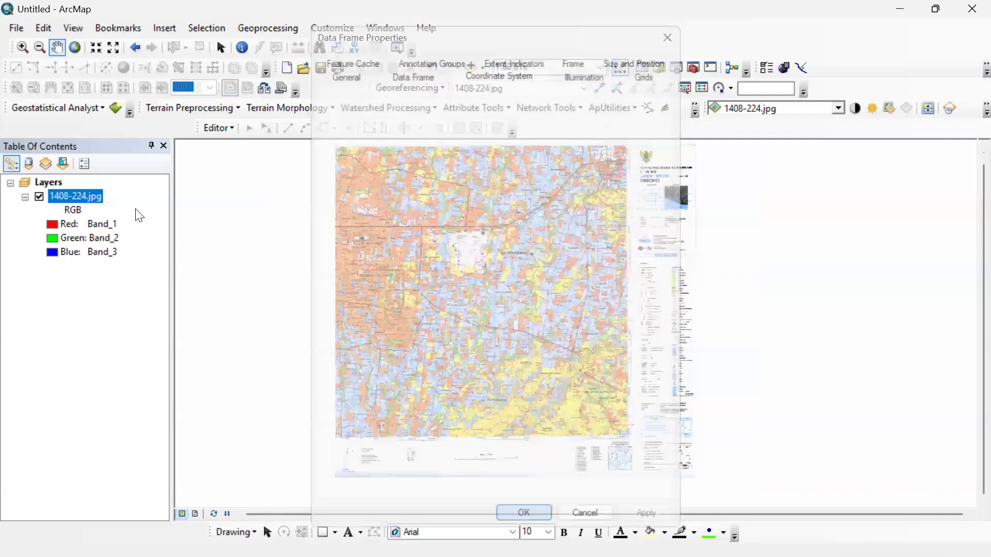
# Examine the coordinate labels at the northwest corner of the map sheet up close.
pyautogui.moveTo(463, 276); pyautogui.dragTo(493, 290)
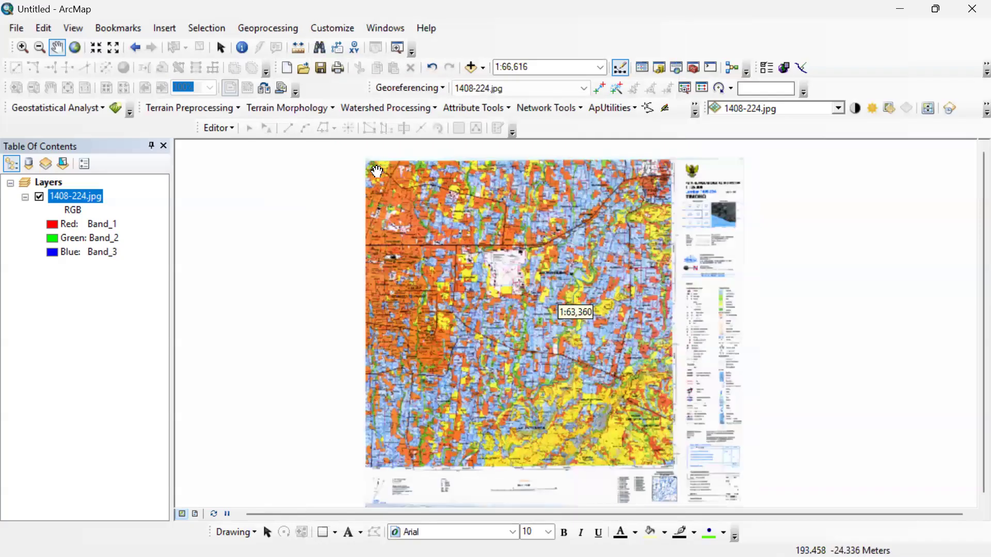
pyautogui.scroll(3, 368, 170)
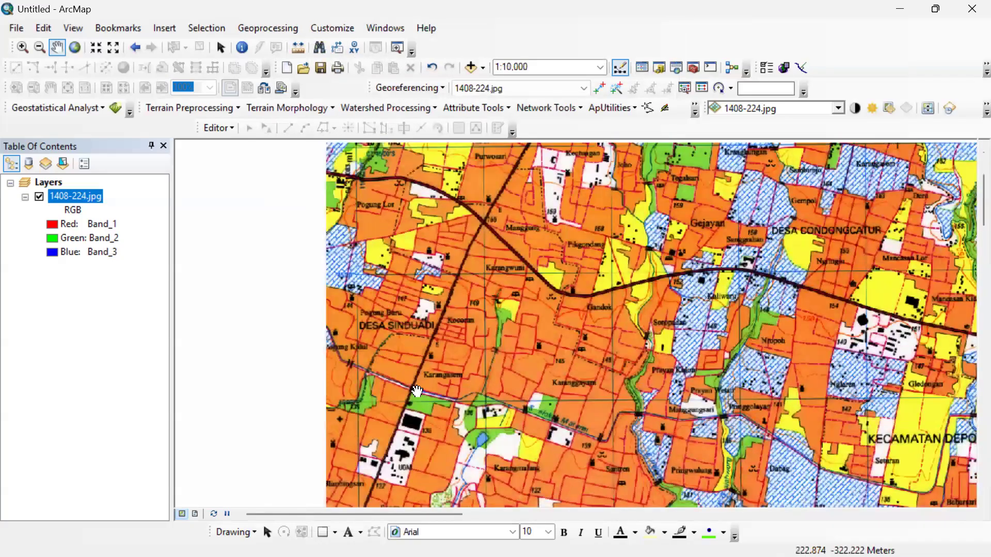
pyautogui.scroll(3, 258, 295)
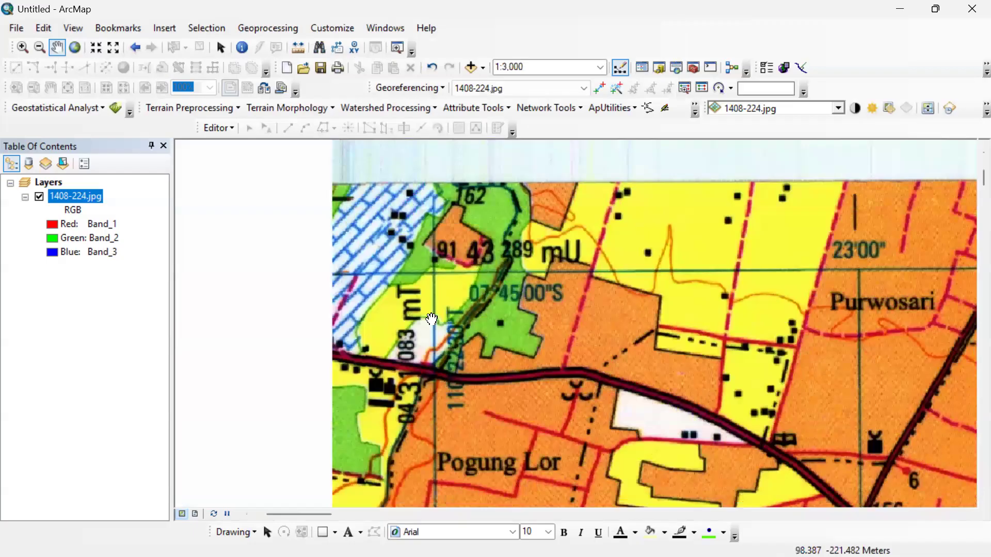
pyautogui.scroll(1, 506, 386)
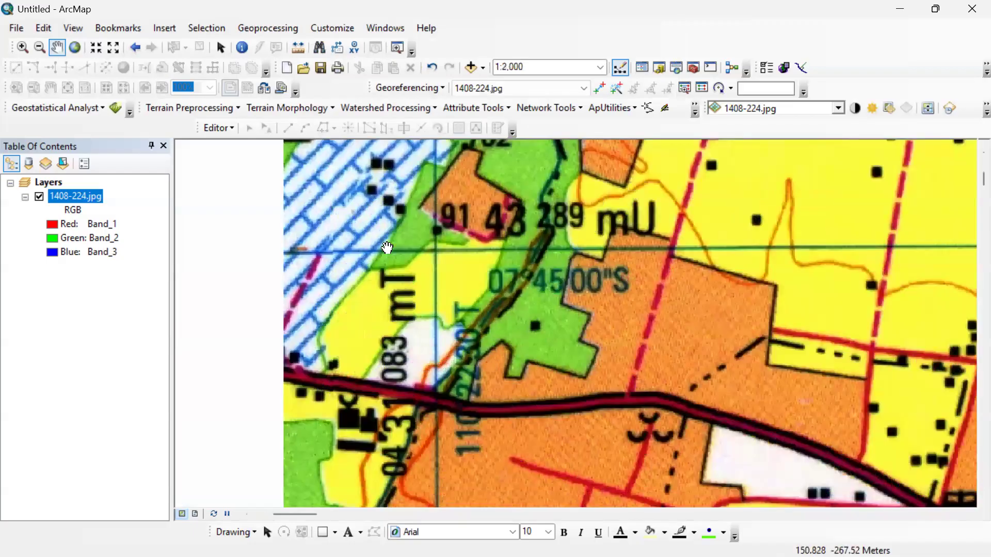
pyautogui.moveTo(469, 307); pyautogui.dragTo(428, 259)
pyautogui.scroll(-2, 457, 313)
pyautogui.scroll(-3, 457, 313)
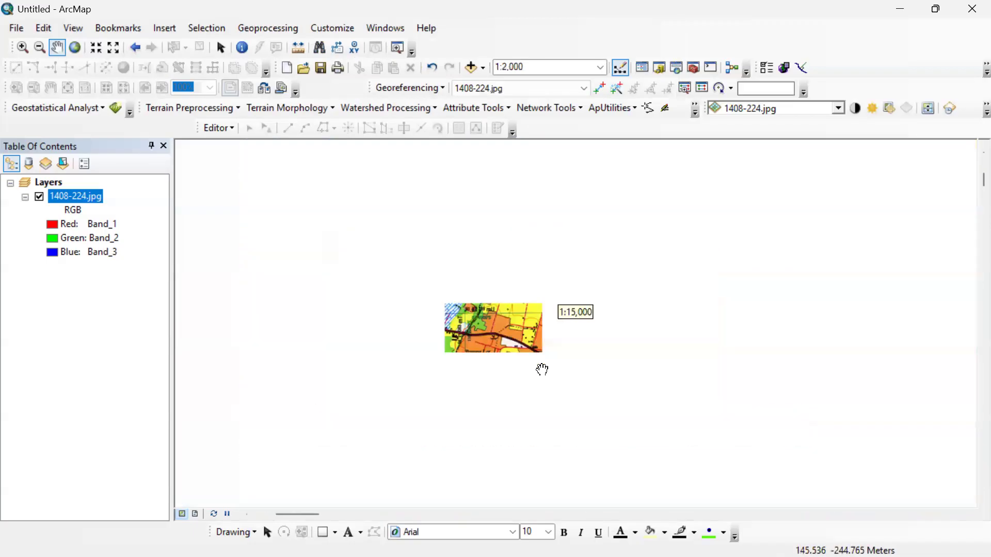
pyautogui.scroll(-2, 672, 431)
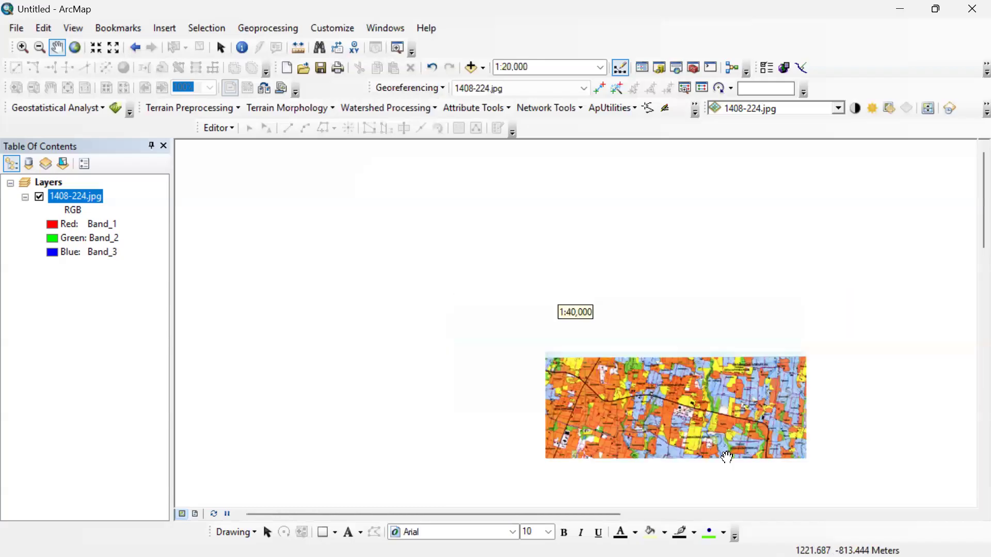
pyautogui.scroll(-1, 566, 241)
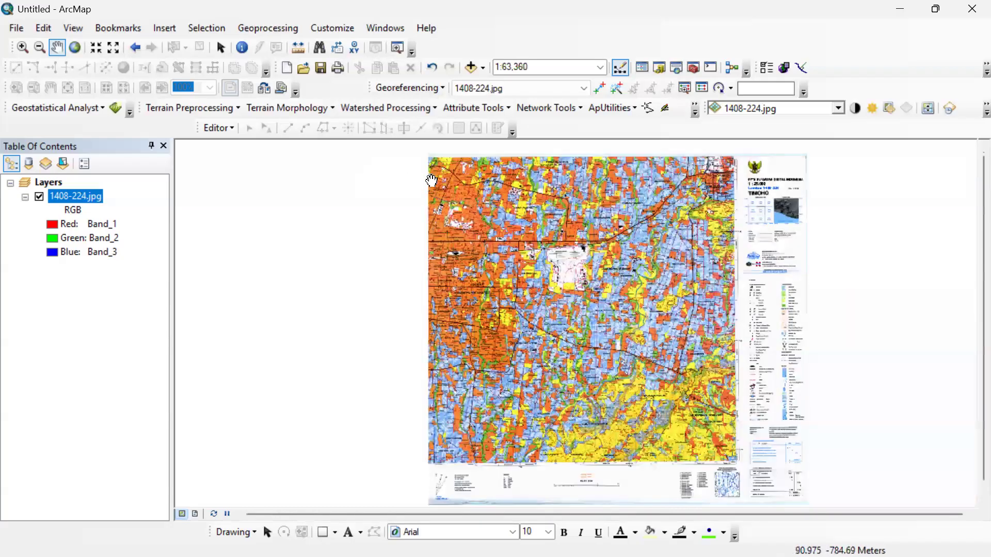
pyautogui.moveTo(416, 166); pyautogui.dragTo(423, 196)
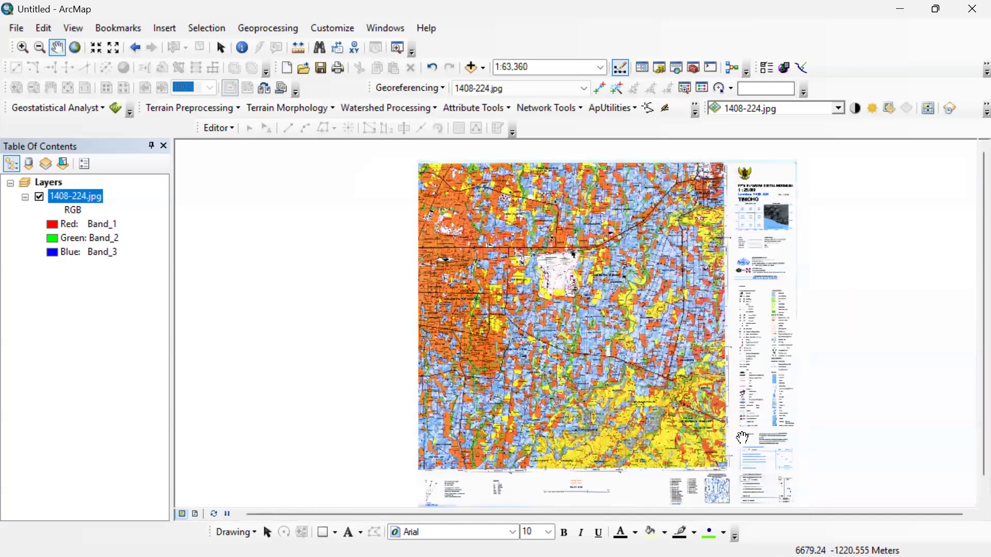
pyautogui.scroll(6, 414, 155)
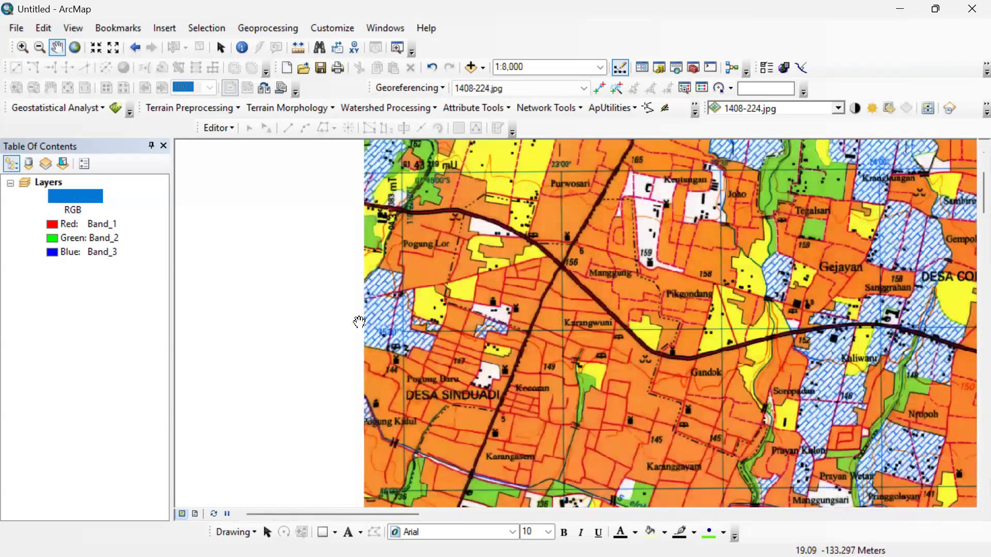
pyautogui.scroll(3, 408, 292)
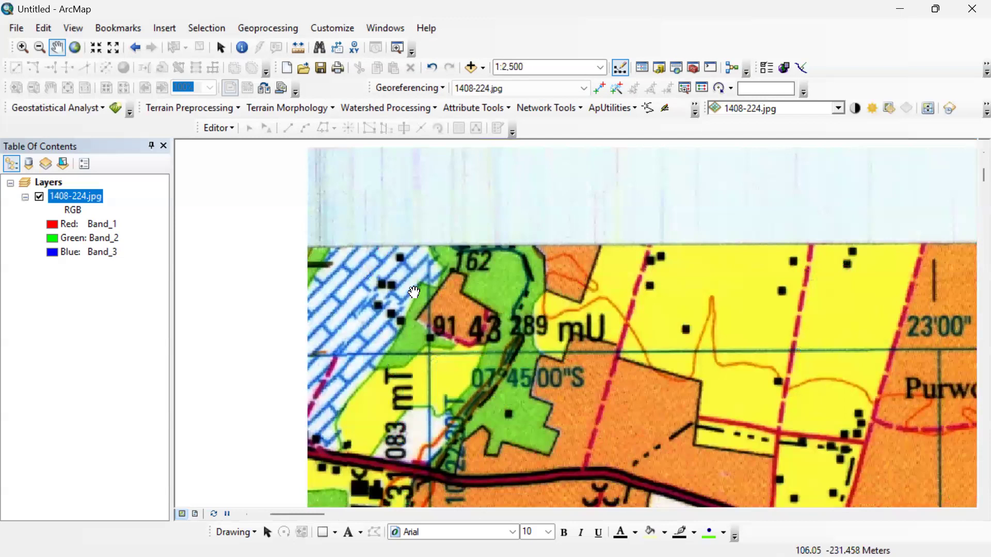
pyautogui.scroll(1, 418, 293)
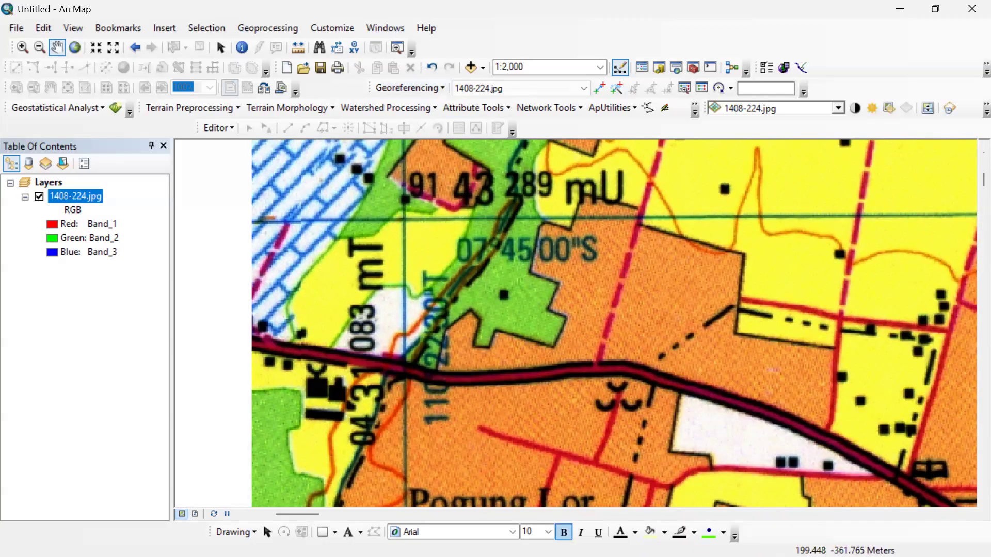
# Switch to Notepad and bring up the note listing the x and y coordinates of the four control points over the map.
pyautogui.press('super')
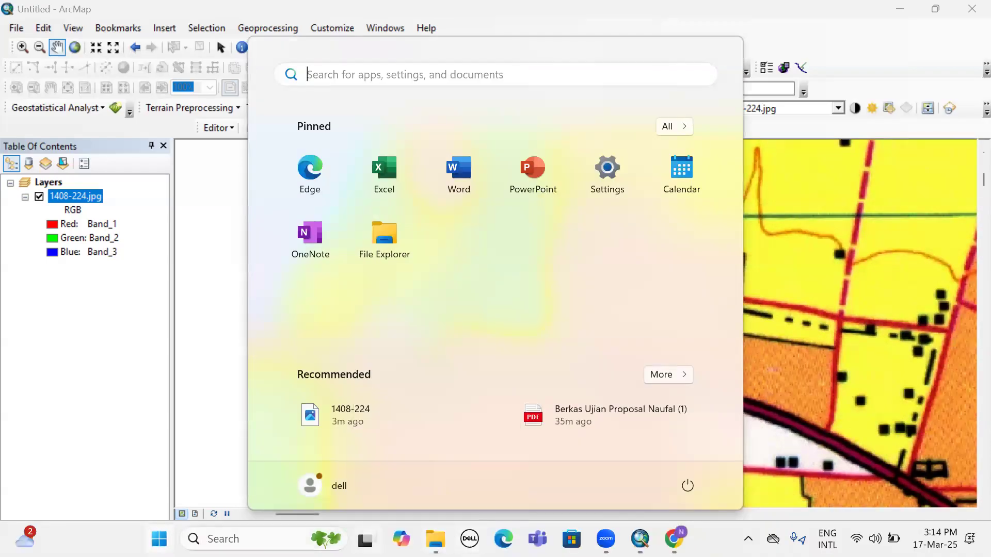
pyautogui.press('super')
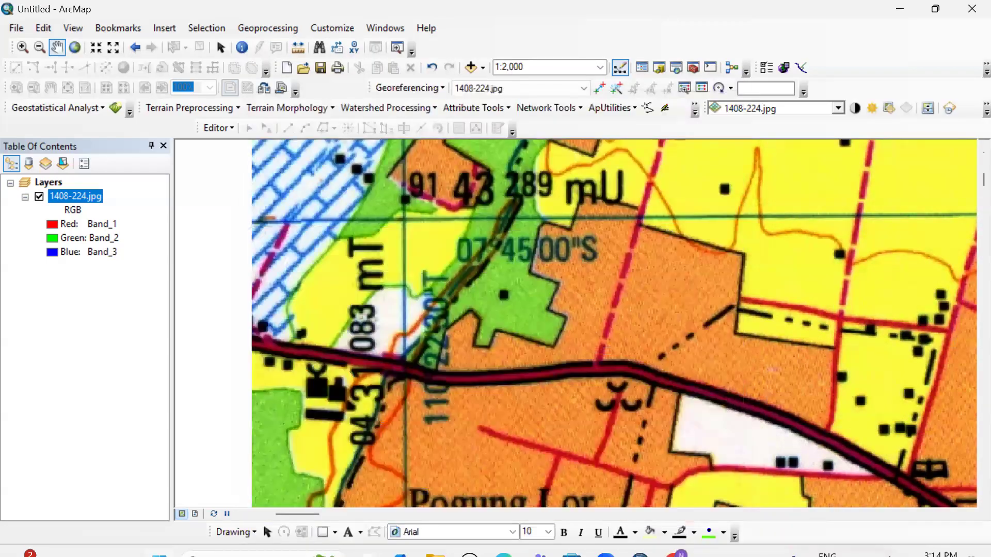
pyautogui.press('super')
pyautogui.press('super')
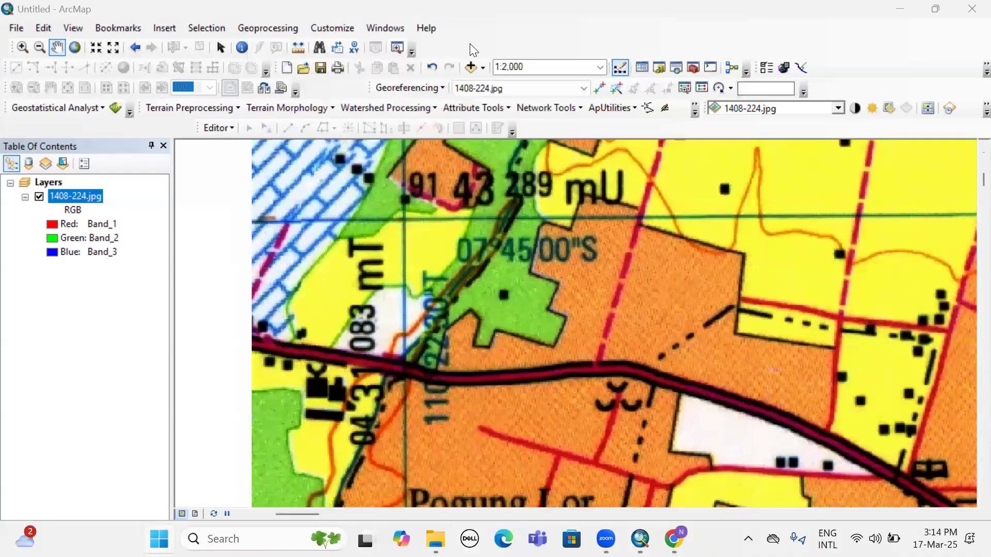
pyautogui.press('super')
pyautogui.write('noted')
pyautogui.click(391, 190)
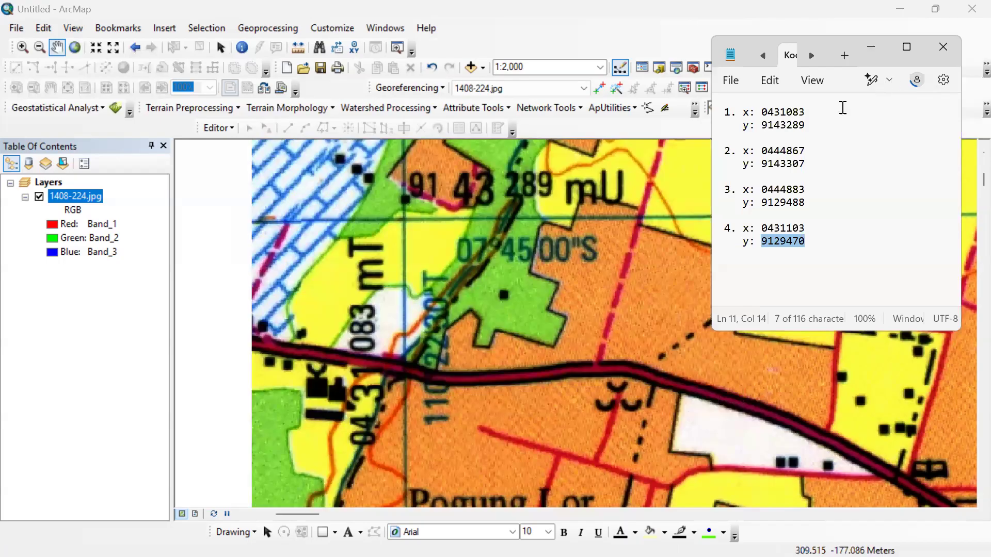
pyautogui.click(808, 241)
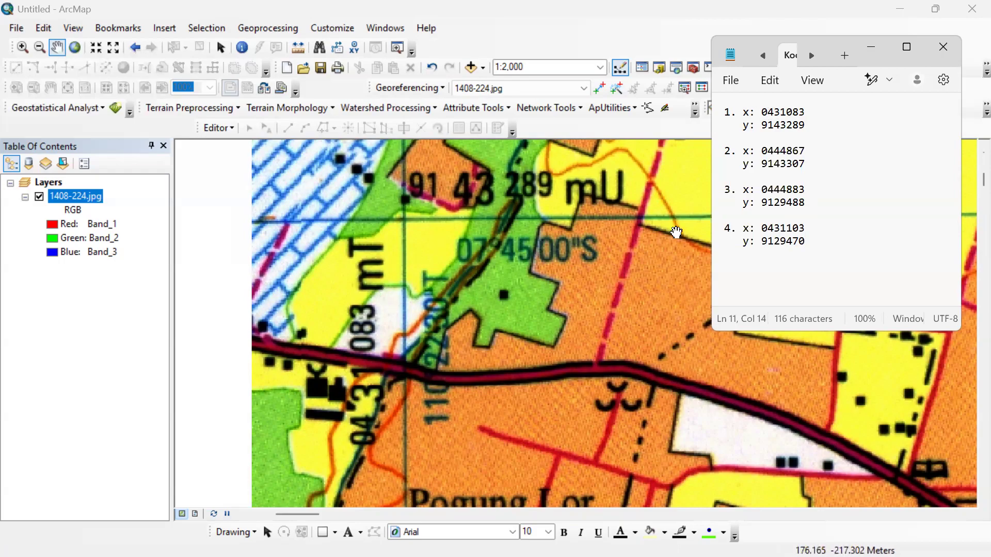
# Compare the x and y coordinates of point 1 in the note with the labels at the map's northwest corner.
pyautogui.moveTo(766, 113); pyautogui.dragTo(819, 119)
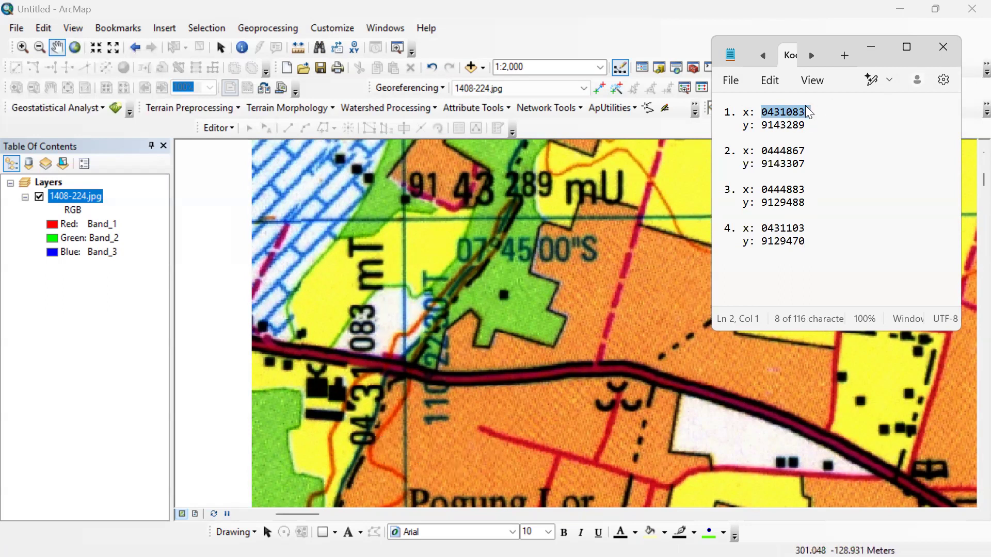
pyautogui.click(801, 112)
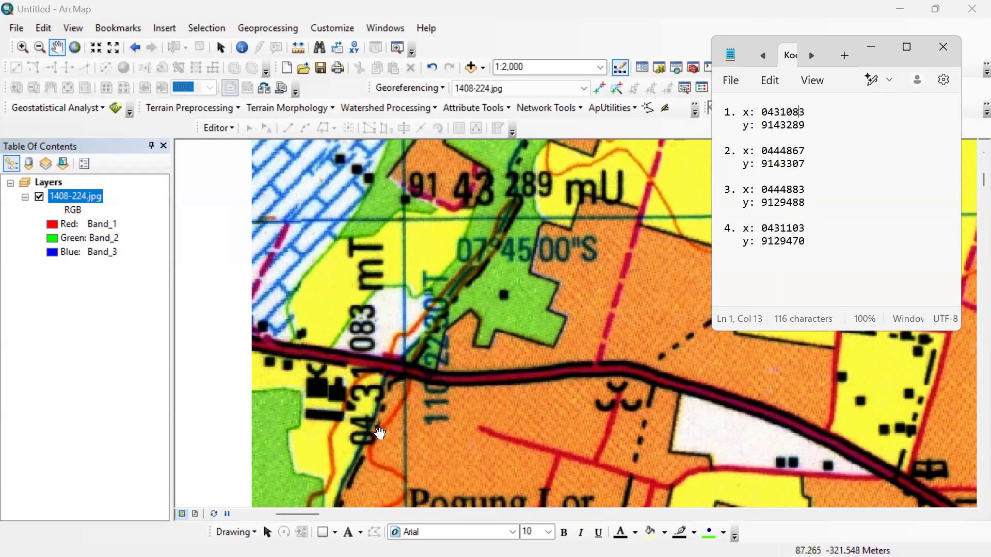
pyautogui.click(395, 436)
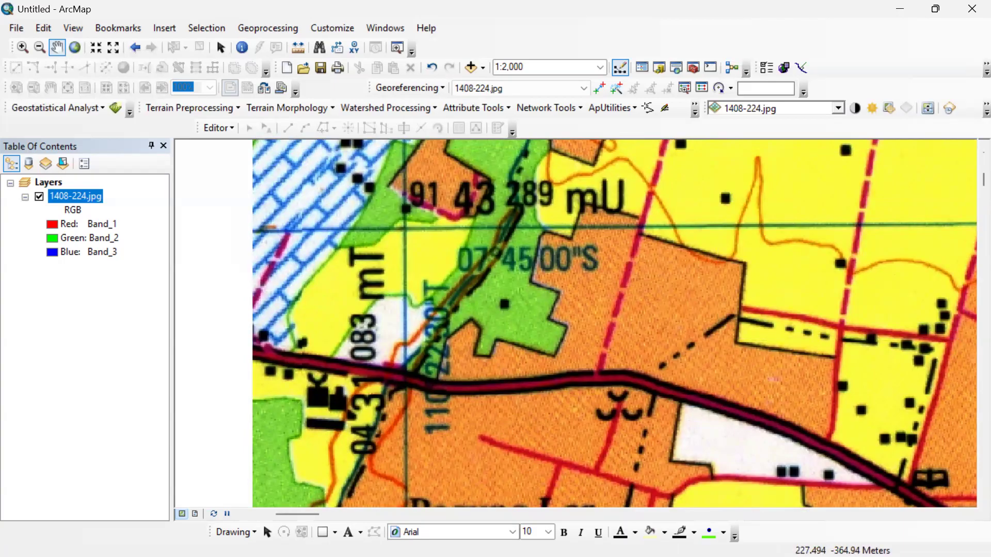
pyautogui.press('super')
pyautogui.click(674, 539)
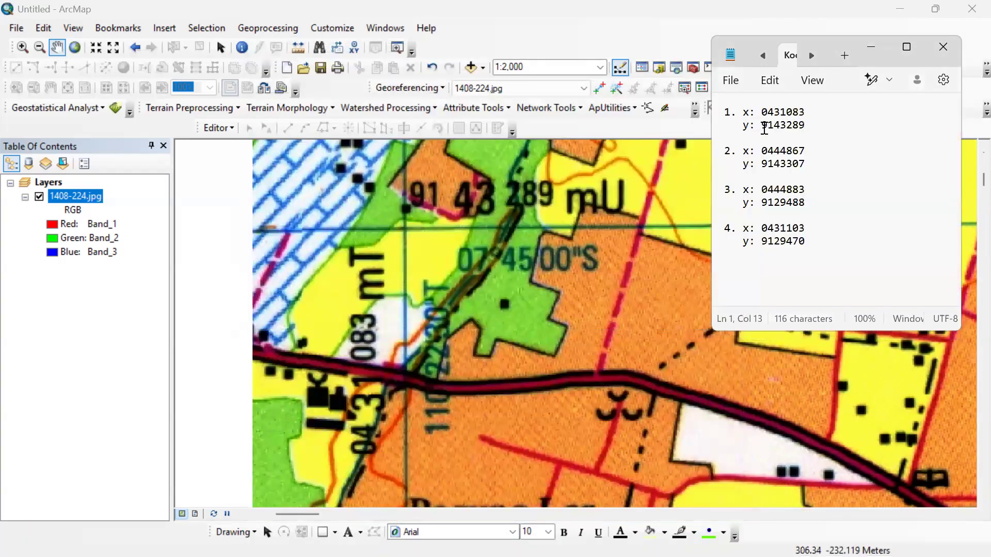
pyautogui.doubleClick(765, 128)
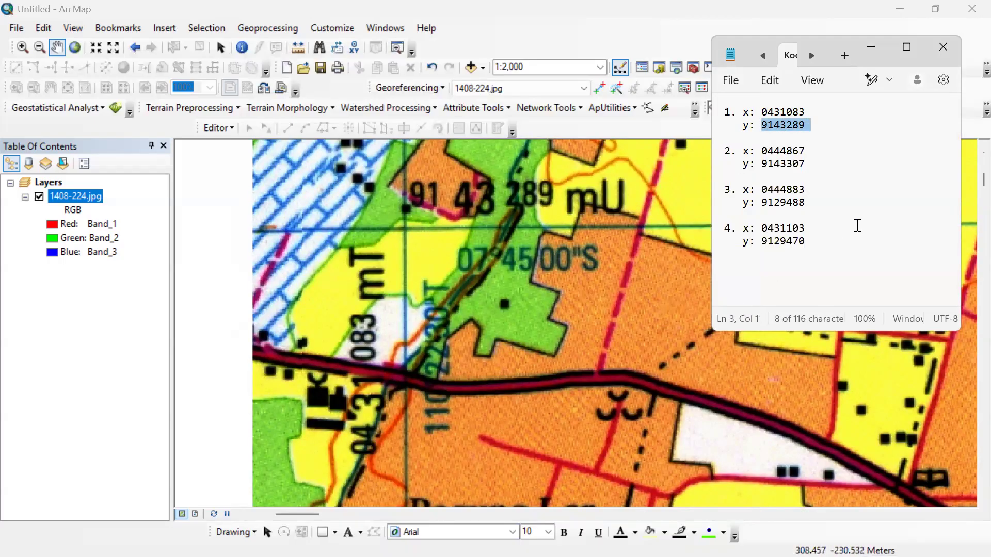
pyautogui.click(832, 111)
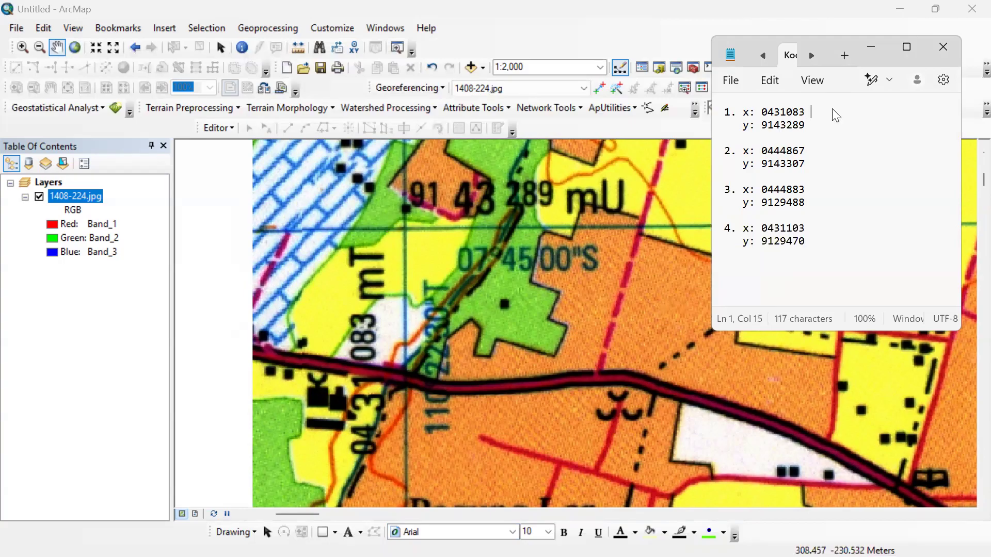
# Append the unit mT to the x coordinate and mU to the y coordinate of point 1 in the note.
pyautogui.press('BackSpace')
pyautogui.write('m')
pyautogui.press('BackSpace')
pyautogui.write('mU')
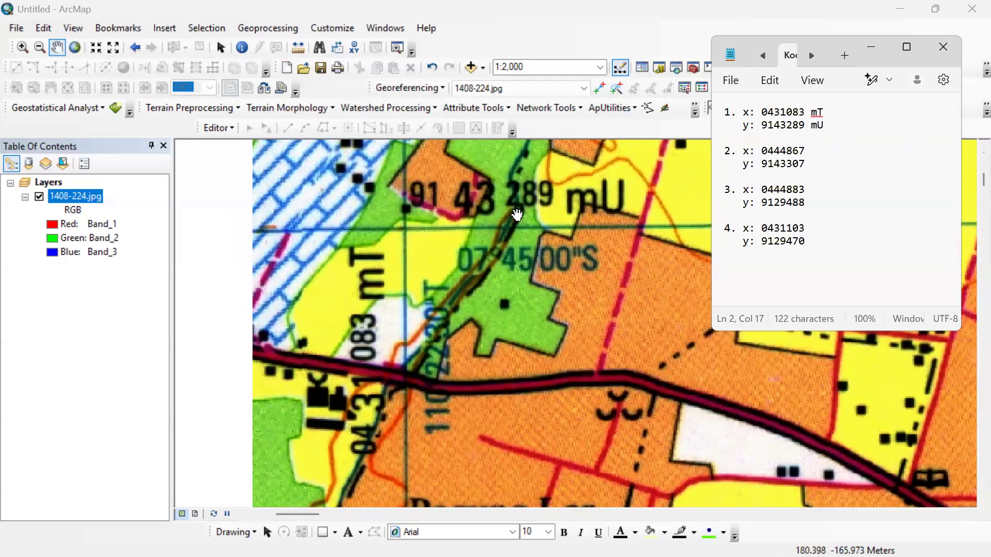
pyautogui.click(766, 126)
pyautogui.moveTo(769, 126); pyautogui.dragTo(799, 126)
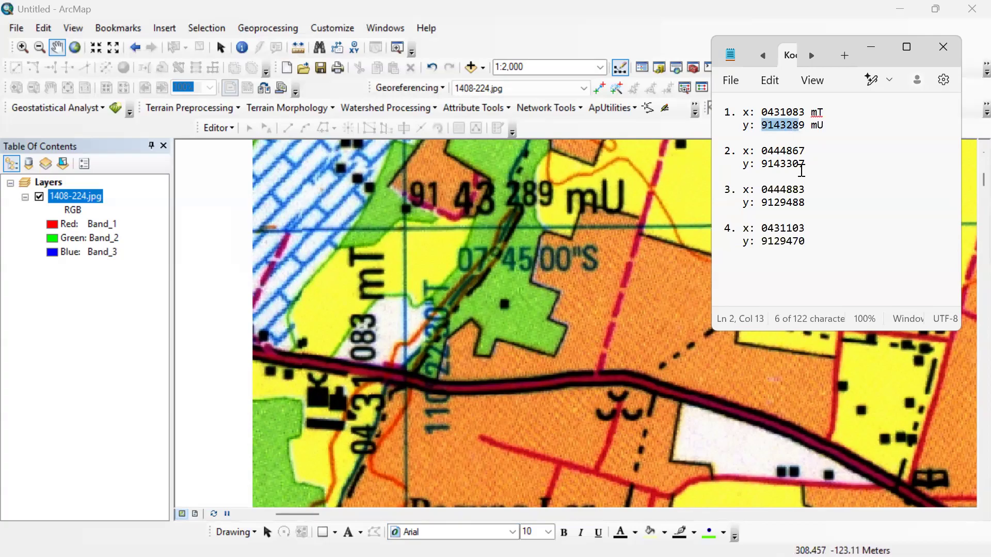
# Append mT and mU to the x and y coordinates of point 2 in the note, matching the labels at the map's northeast corner.
pyautogui.scroll(2, 633, 223)
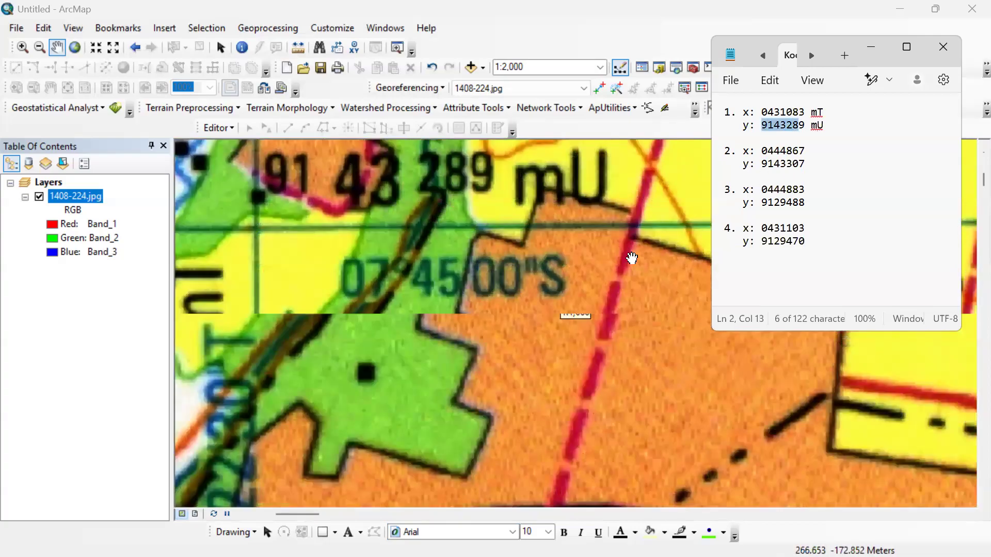
pyautogui.scroll(-2, 631, 258)
pyautogui.scroll(-2, 708, 365)
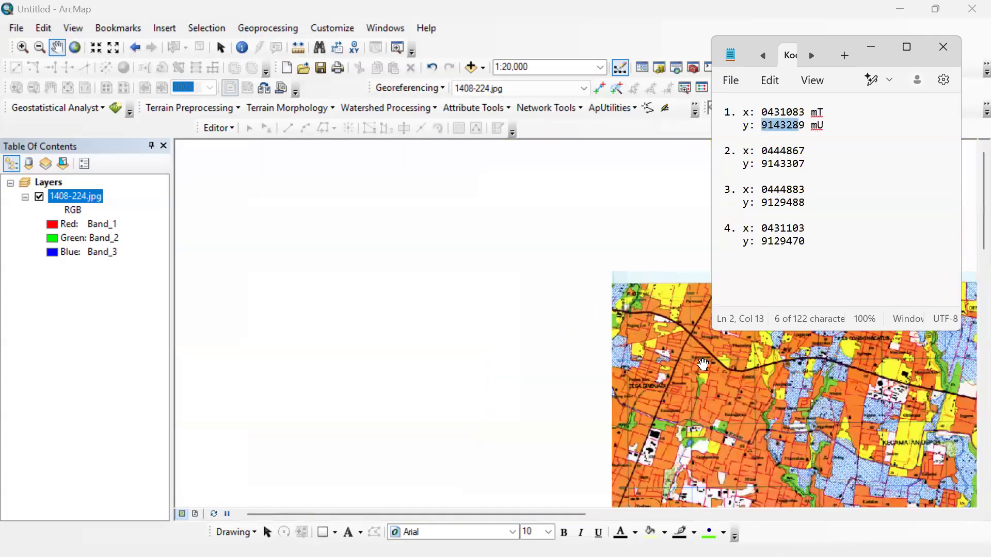
pyautogui.moveTo(467, 328); pyautogui.dragTo(242, 323)
pyautogui.moveTo(780, 313); pyautogui.dragTo(414, 293)
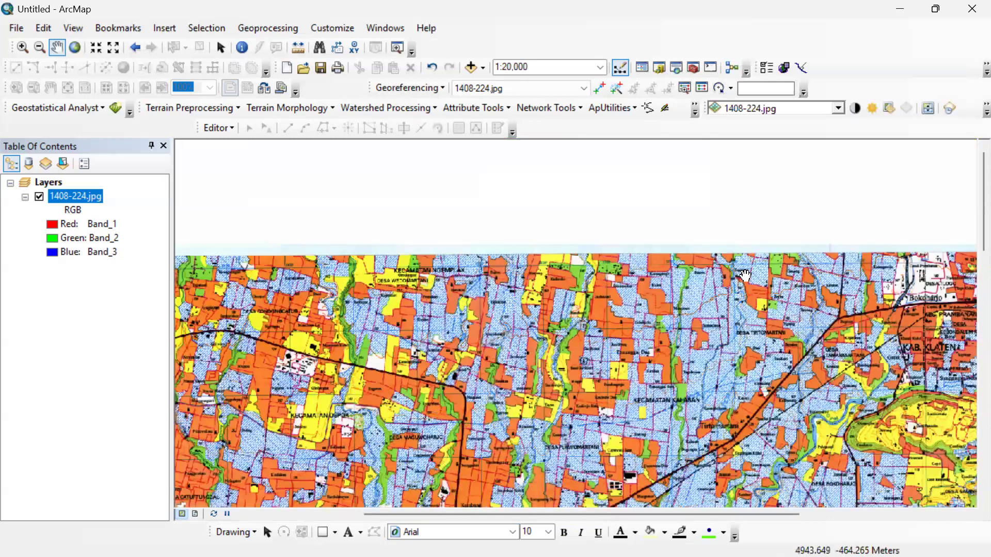
pyautogui.scroll(1, 712, 302)
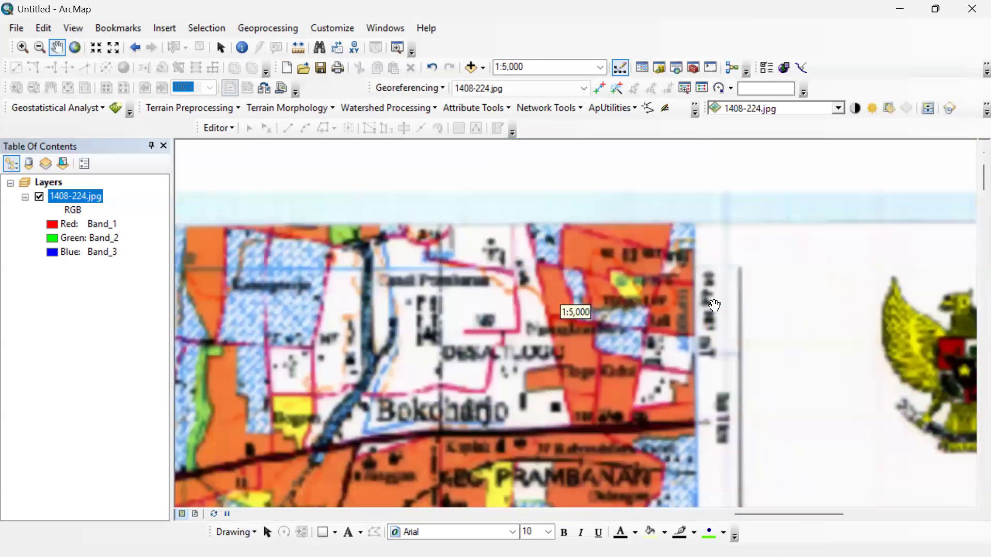
pyautogui.scroll(1, 645, 340)
pyautogui.scroll(1, 542, 317)
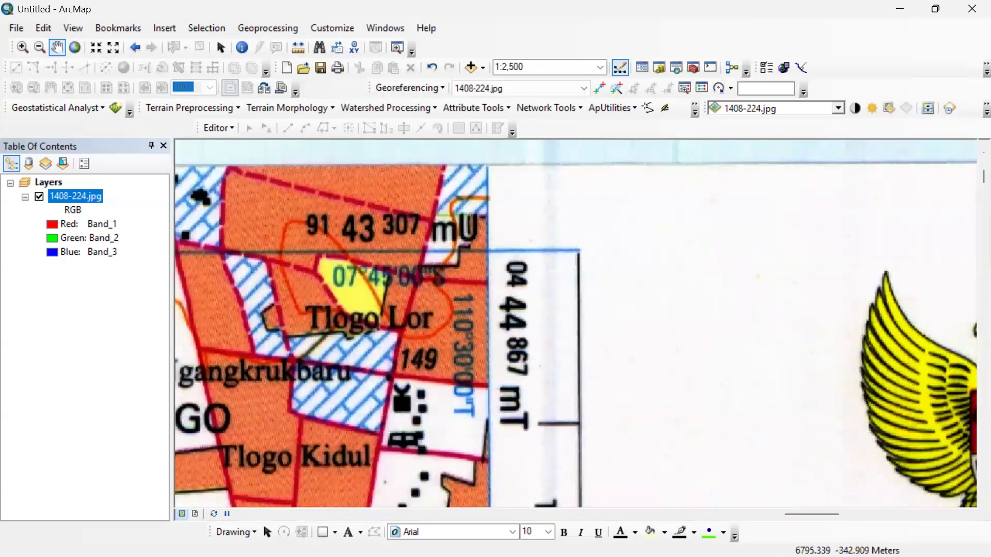
pyautogui.press('super')
pyautogui.click(674, 540)
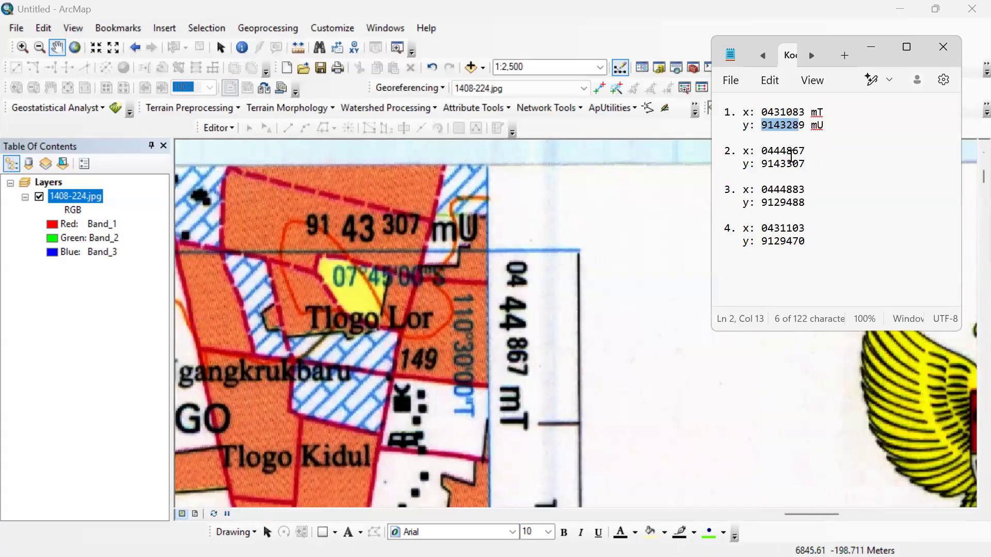
pyautogui.click(811, 152)
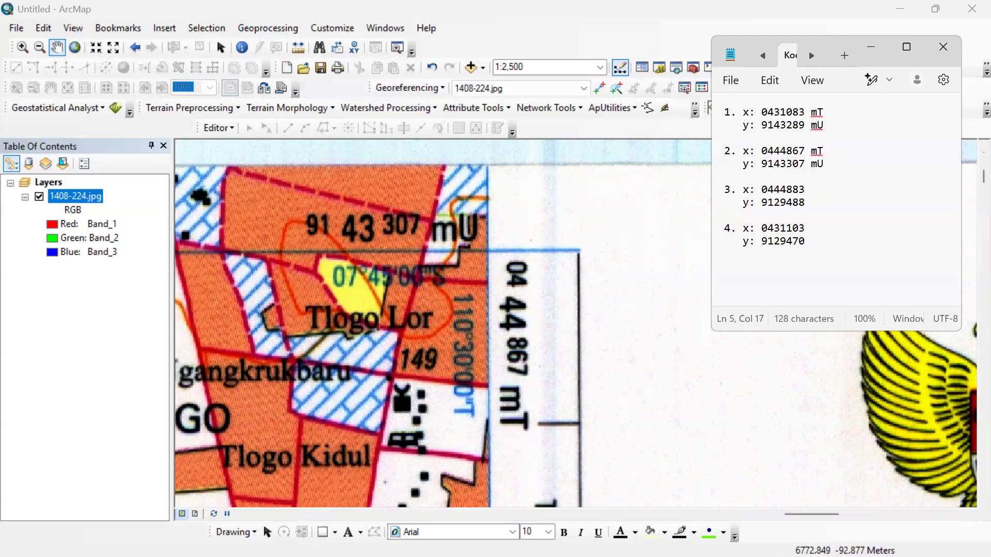
pyautogui.scroll(5, 468, 308)
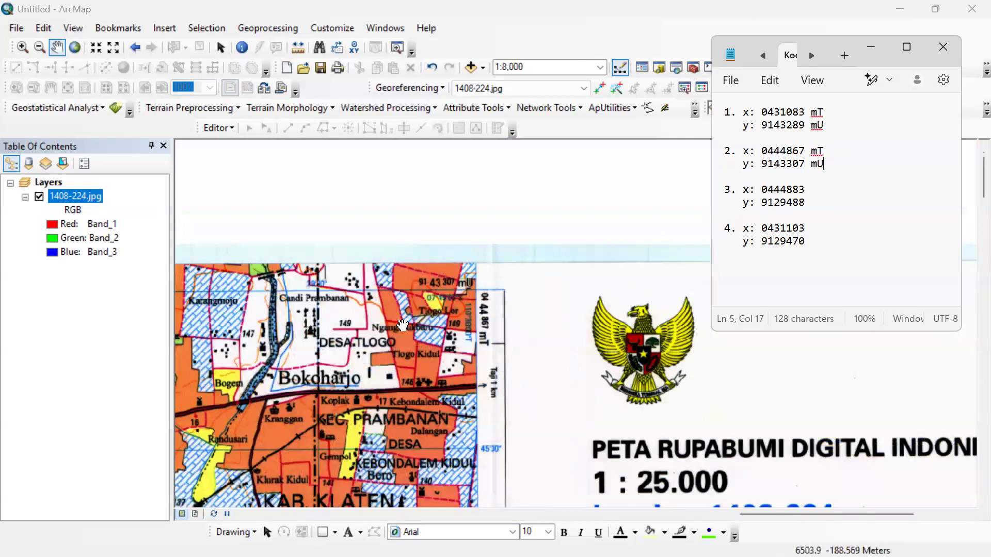
pyautogui.moveTo(306, 404); pyautogui.dragTo(617, 319)
pyautogui.scroll(3, 480, 328)
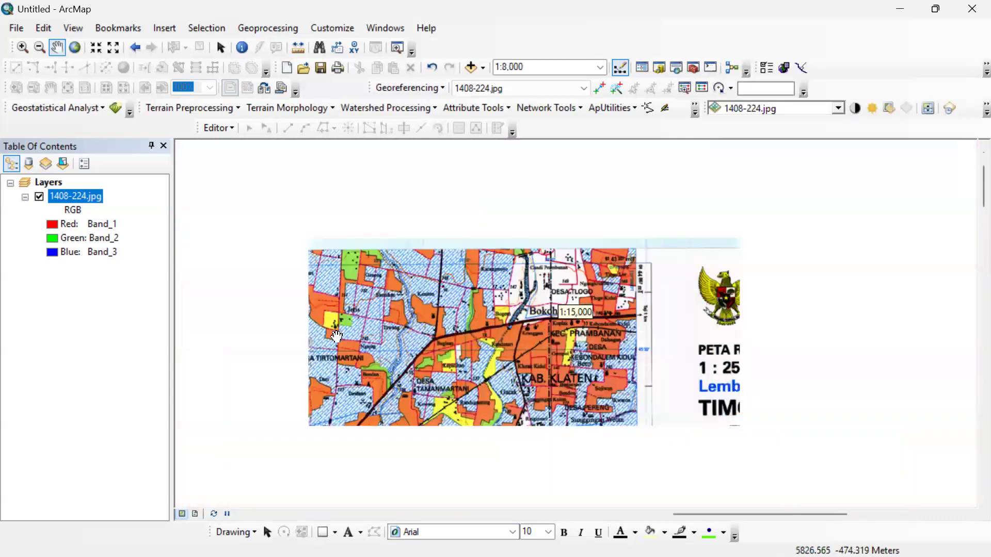
pyautogui.scroll(4, 337, 336)
pyautogui.moveTo(371, 386); pyautogui.dragTo(582, 351)
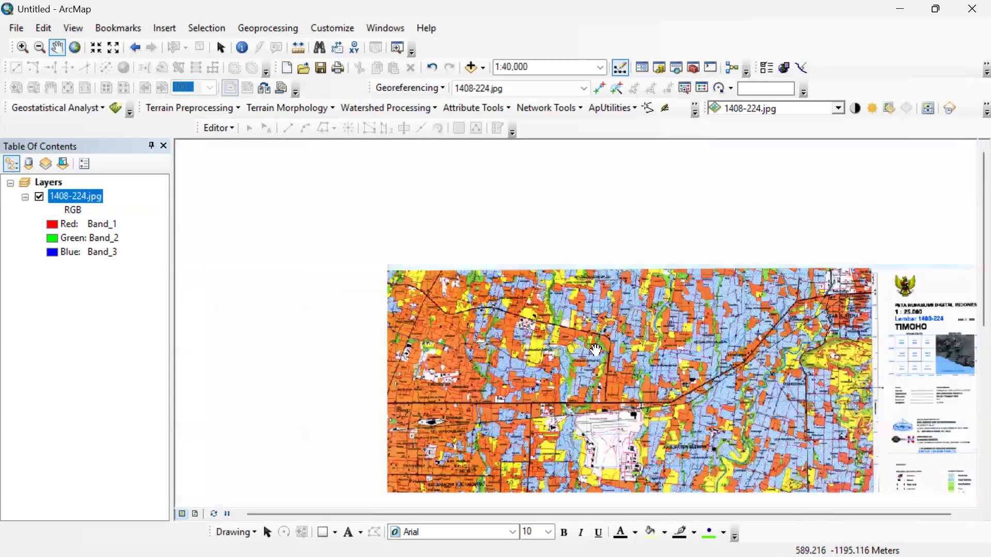
pyautogui.moveTo(879, 374); pyautogui.dragTo(547, 307)
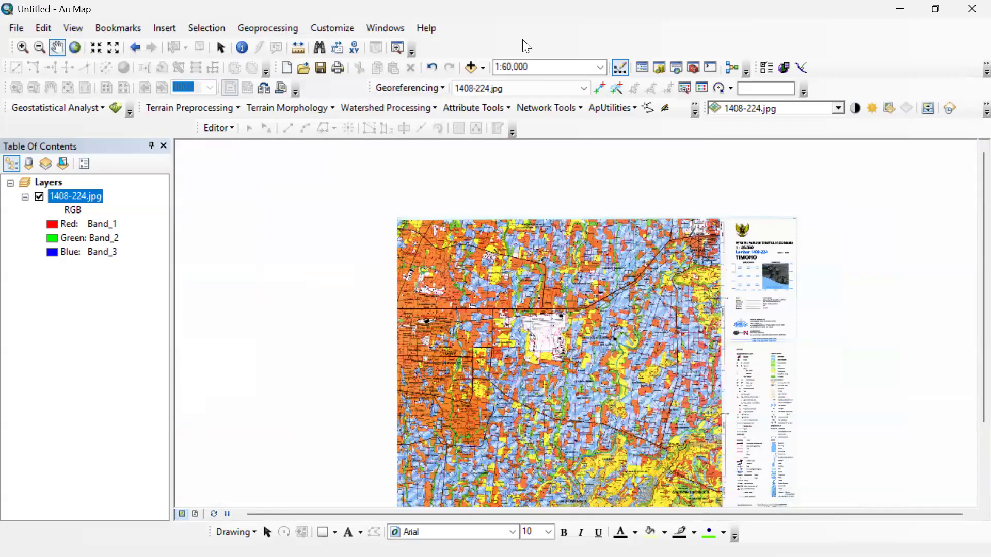
# Turn the Georeferencing toolbar off and on again, and float it over the map before docking it back.
pyautogui.rightClick(523, 39)
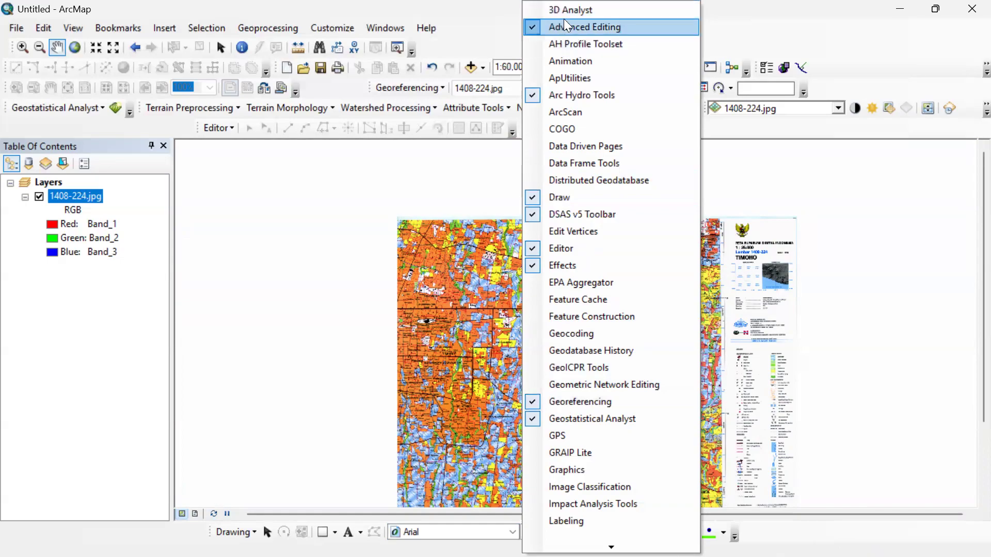
pyautogui.click(548, 400)
pyautogui.rightClick(471, 86)
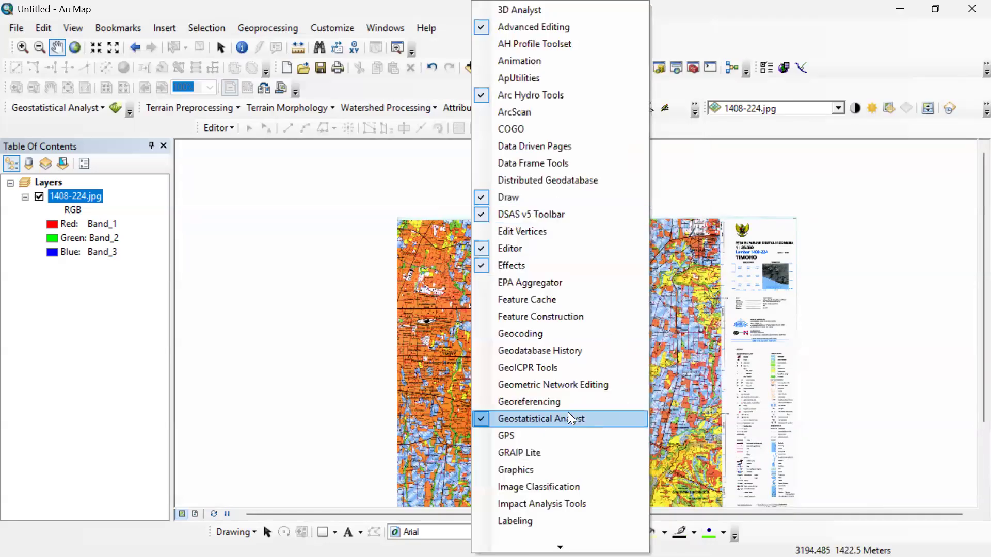
pyautogui.click(561, 401)
pyautogui.moveTo(374, 89); pyautogui.dragTo(209, 186)
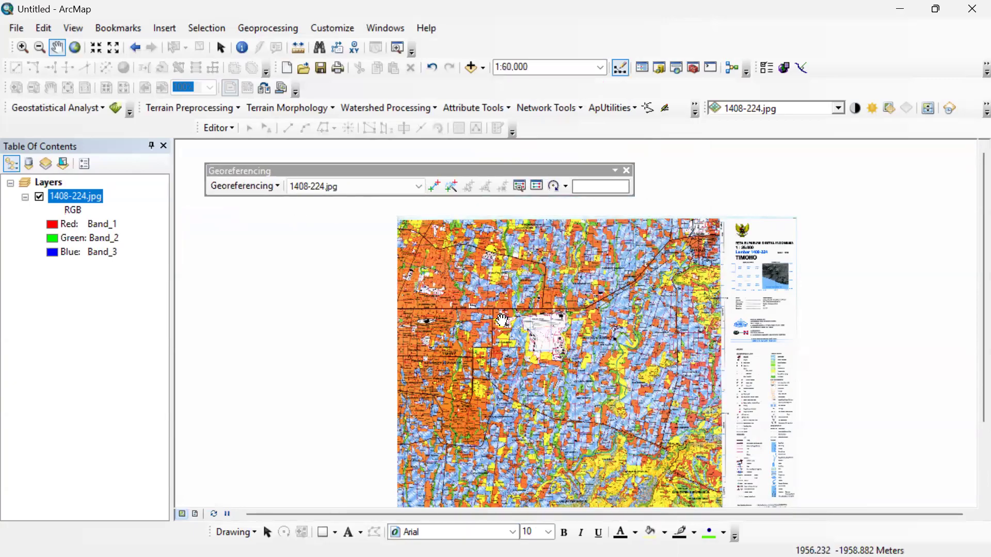
pyautogui.moveTo(216, 169); pyautogui.dragTo(414, 84)
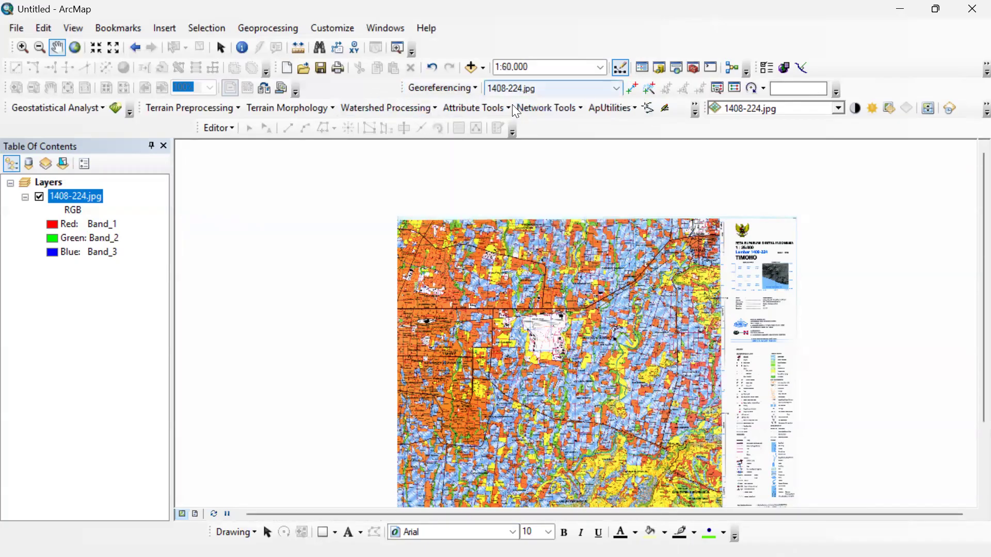
# Locate the grid line intersection at the northwest corner of the map sheet.
pyautogui.scroll(-3, 403, 192)
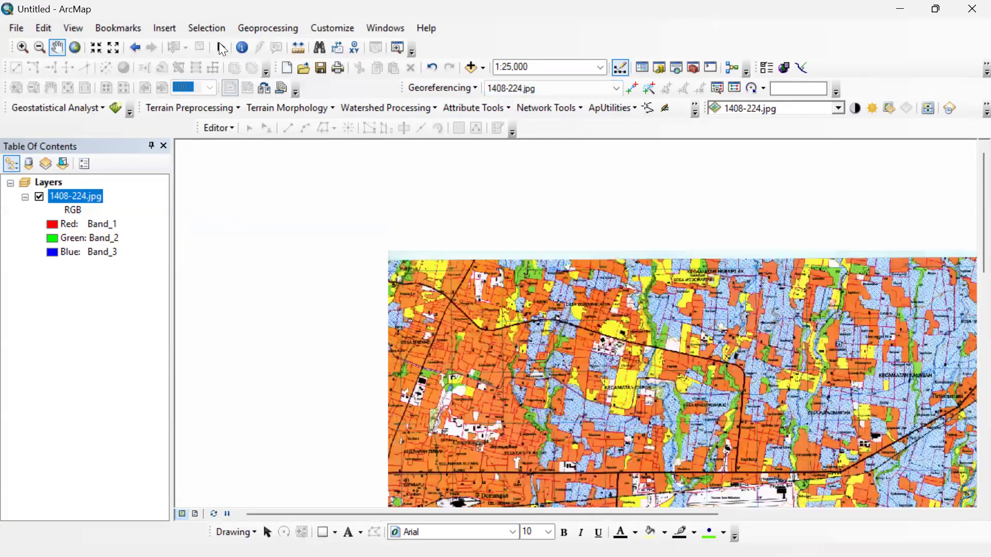
pyautogui.scroll(-5, 451, 272)
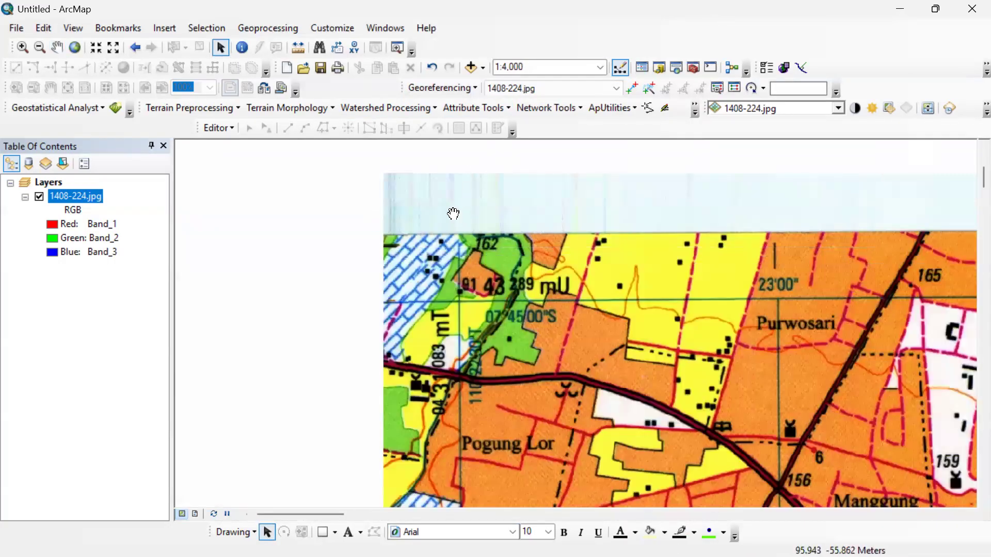
pyautogui.scroll(-1, 473, 275)
pyautogui.scroll(3, 470, 265)
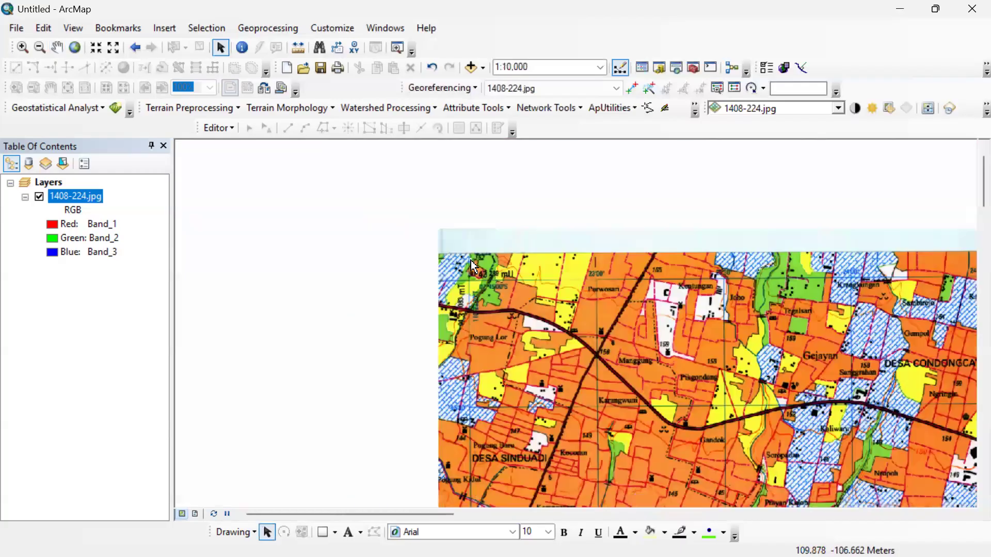
pyautogui.scroll(-3, 468, 262)
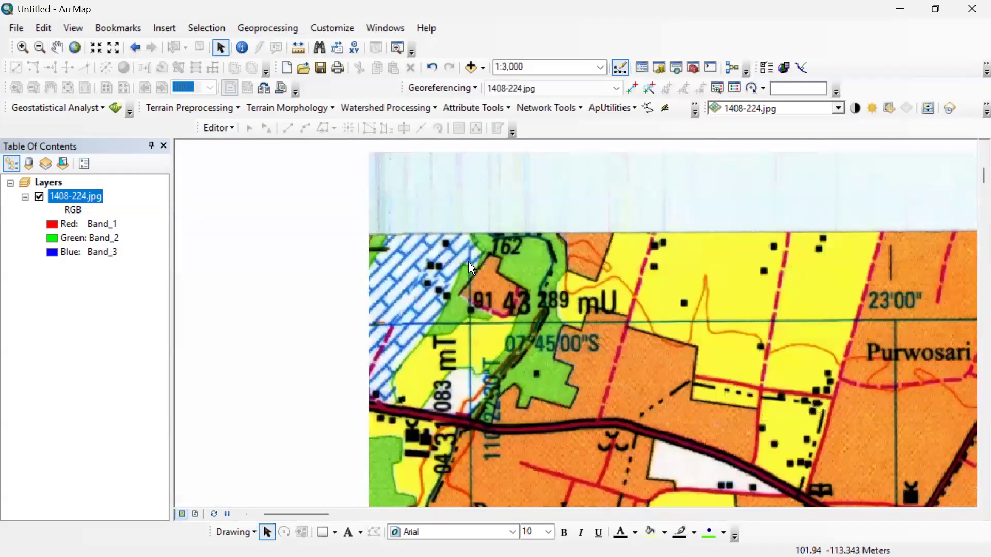
pyautogui.click(216, 50)
pyautogui.click(56, 45)
pyautogui.moveTo(479, 281); pyautogui.dragTo(585, 281)
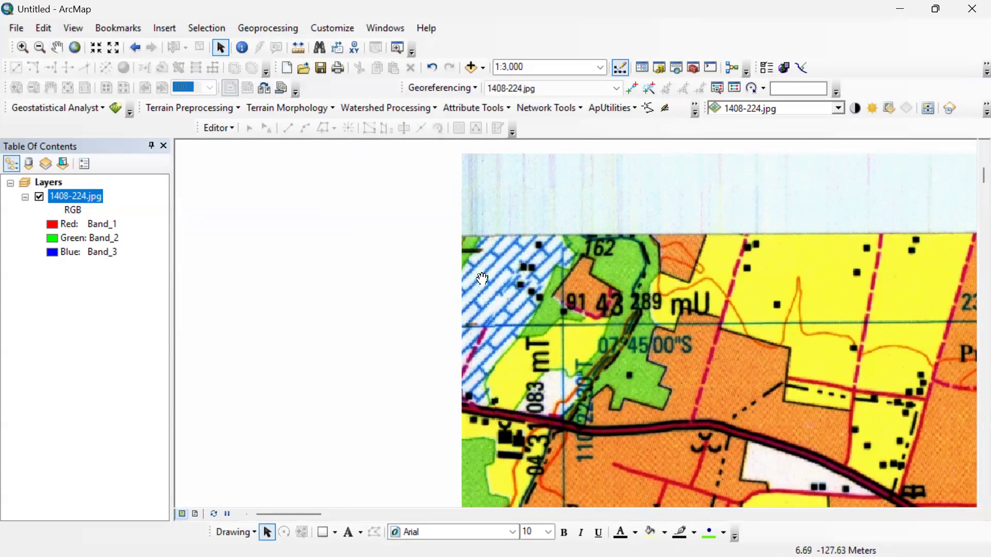
pyautogui.moveTo(521, 277); pyautogui.dragTo(353, 275)
pyautogui.moveTo(466, 331); pyautogui.dragTo(593, 325)
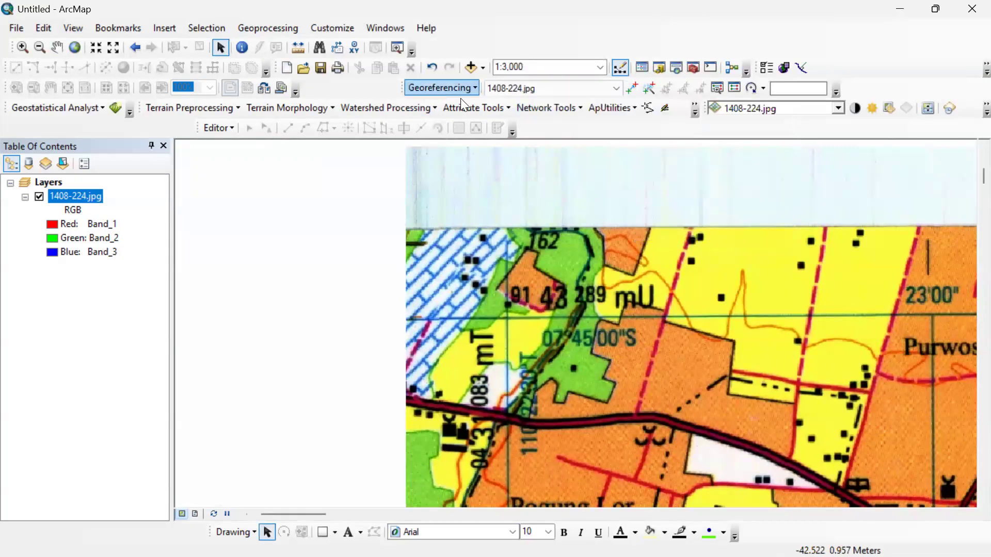
# Add the first georeferencing control point at the centre of the grid line crossing at the map's northwest corner.
pyautogui.click(633, 88)
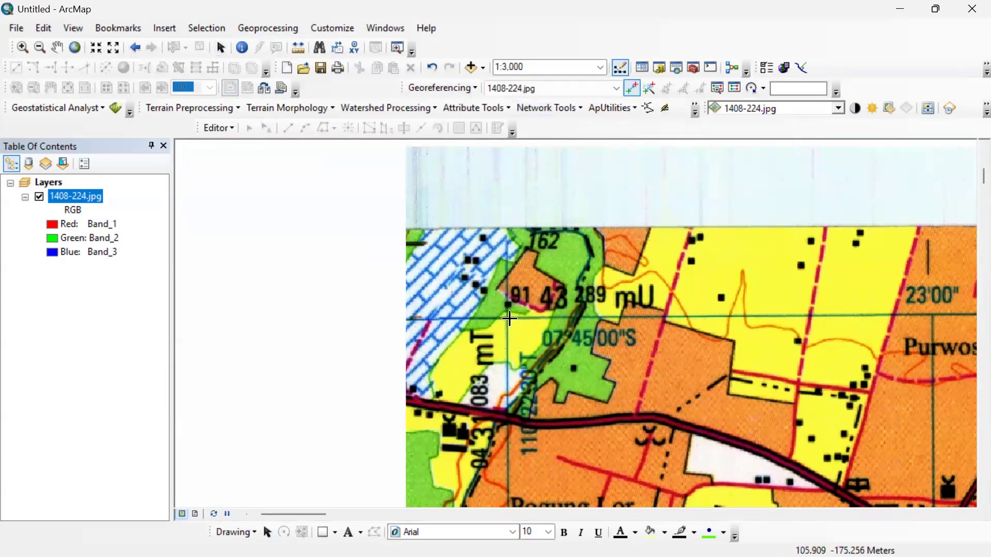
pyautogui.scroll(4, 550, 310)
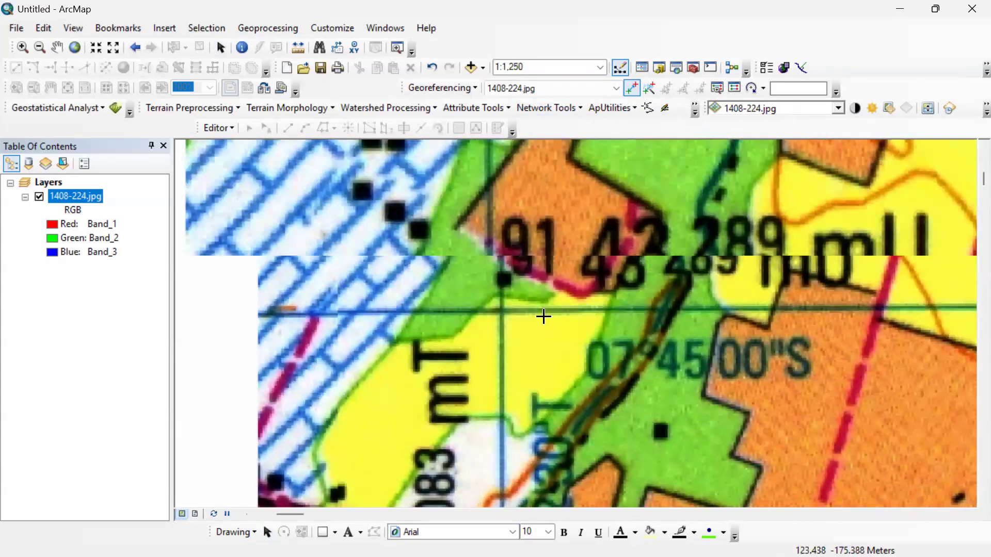
pyautogui.scroll(2, 453, 313)
pyautogui.scroll(5, 451, 311)
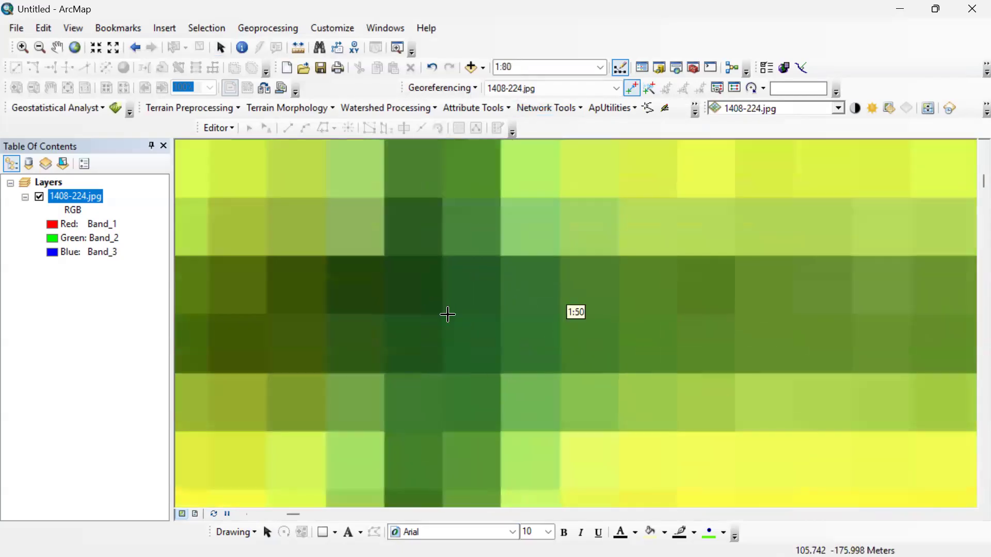
pyautogui.click(443, 316)
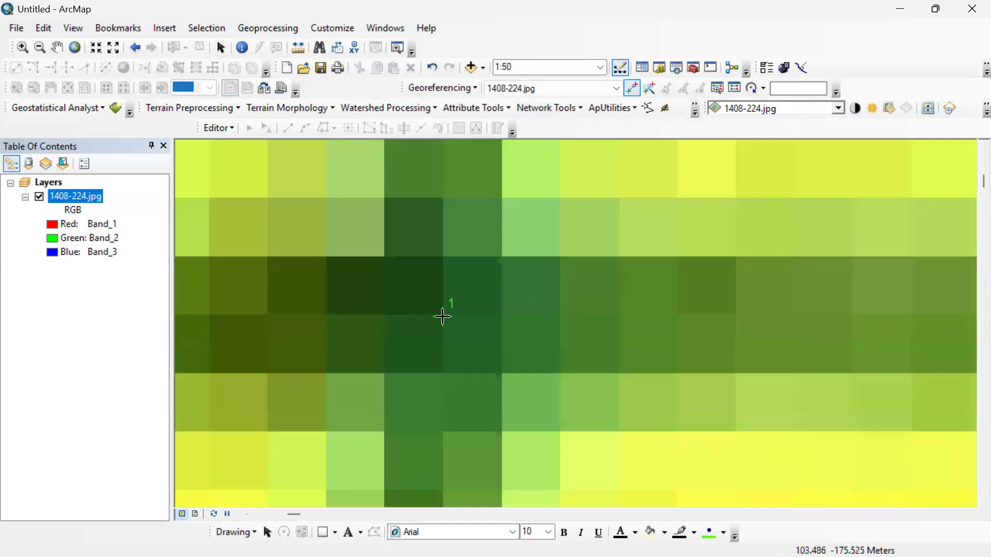
# Open the X and Y coordinate entry for the first control point and set X to 0431083, copied from the note.
pyautogui.rightClick(443, 316)
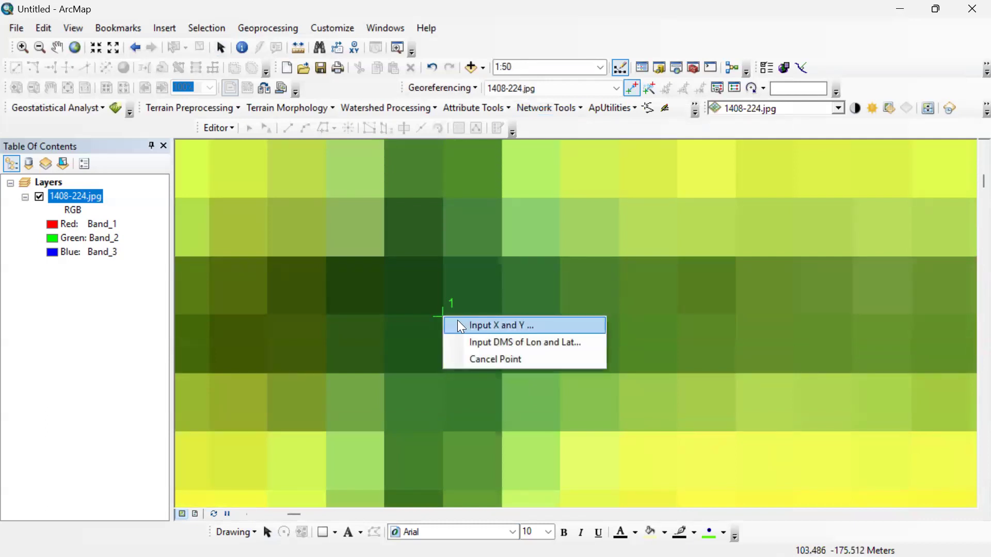
pyautogui.click(523, 328)
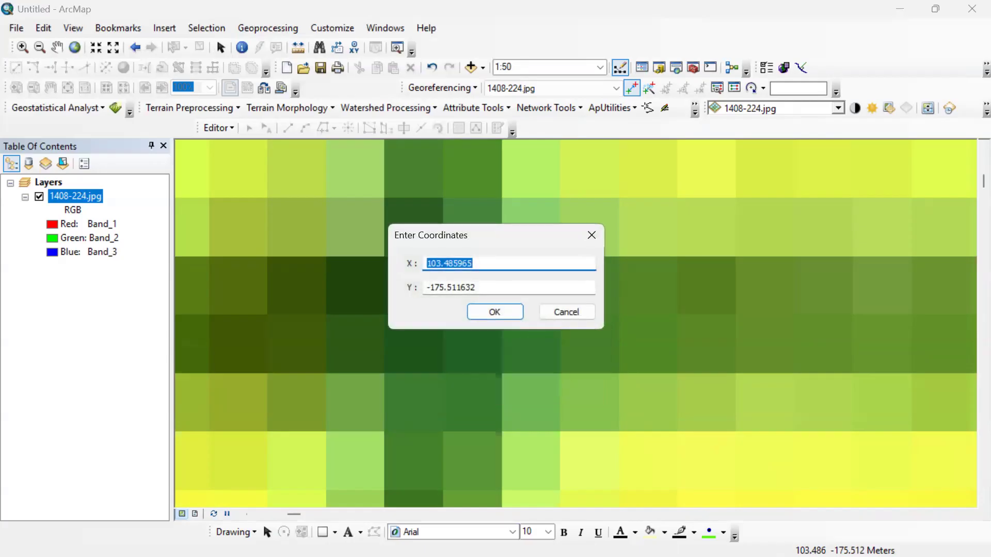
pyautogui.press('super')
pyautogui.click(675, 540)
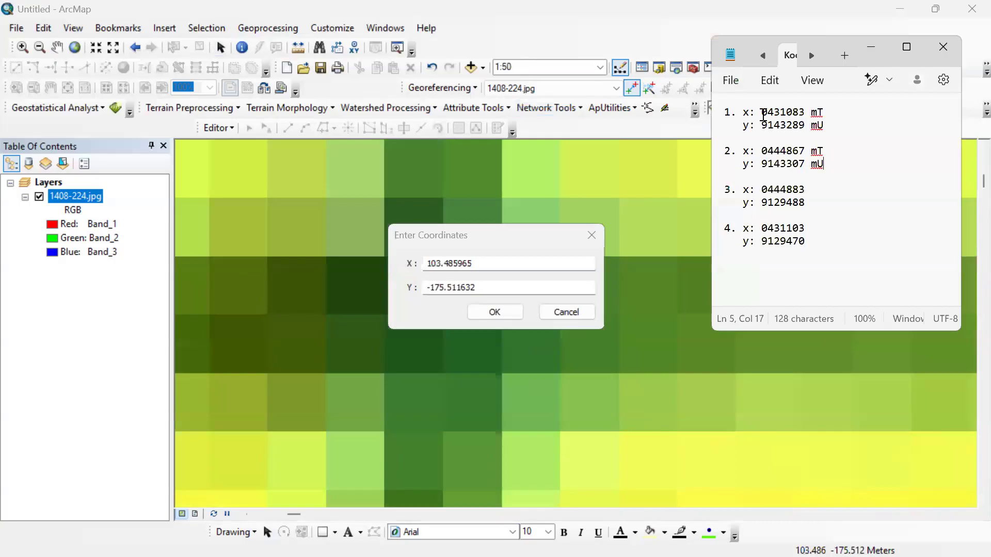
pyautogui.moveTo(762, 115); pyautogui.dragTo(800, 114)
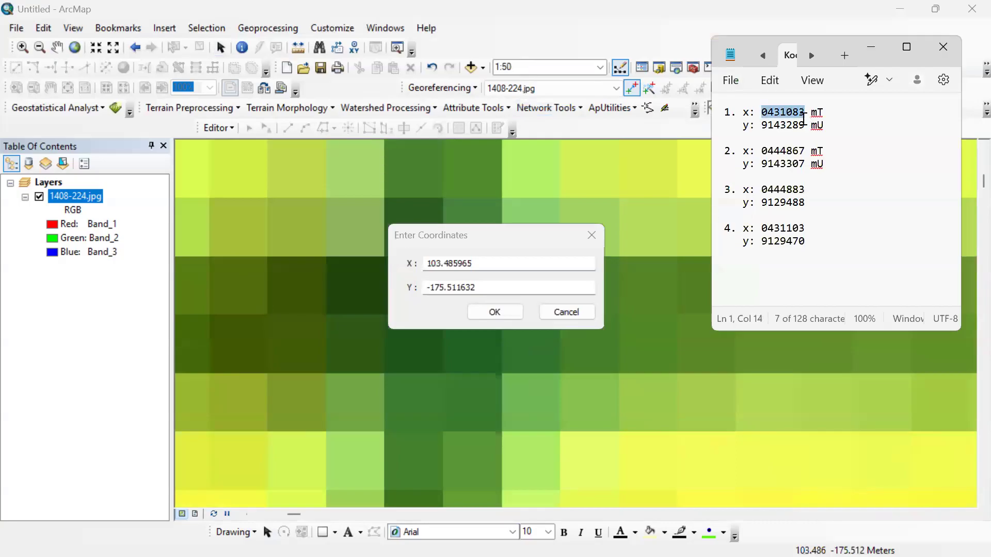
pyautogui.hotkey('alt', 'Tab')
pyautogui.write('0431083')
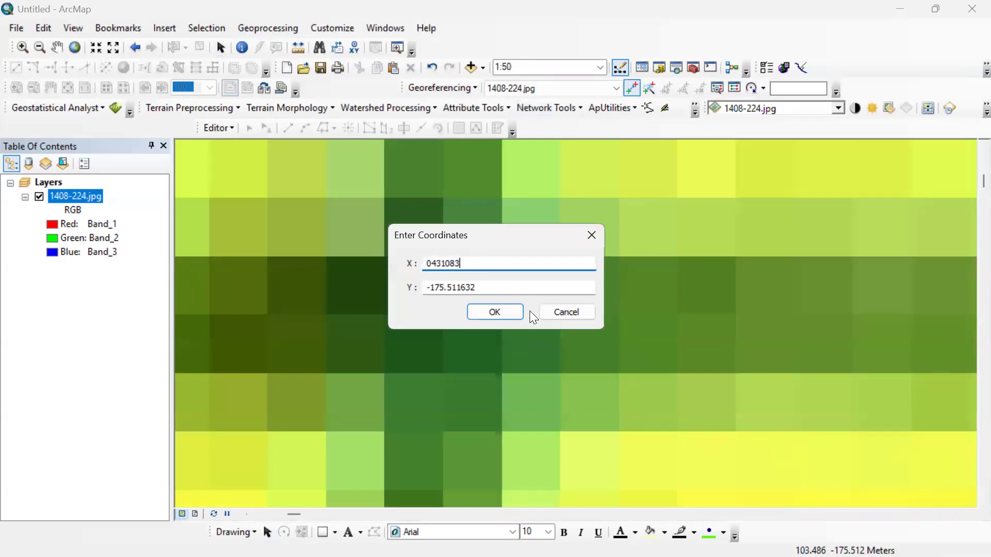
# Copy Y 9143289 from the note into the first control point's coordinates and accept them.
pyautogui.press('super')
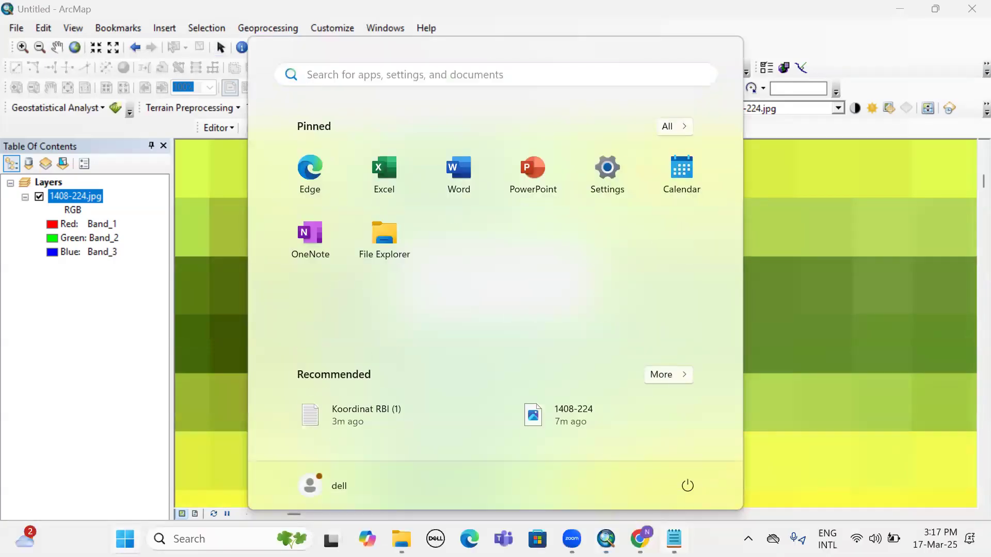
pyautogui.click(675, 539)
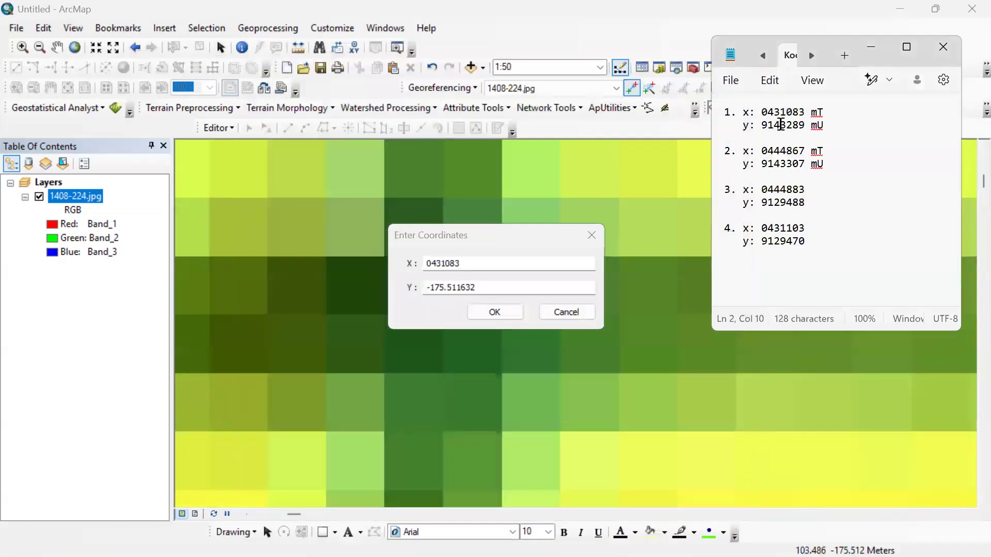
pyautogui.doubleClick(780, 125)
pyautogui.hotkey('alt', 'Tab')
pyautogui.doubleClick(463, 287)
pyautogui.write('9143289')
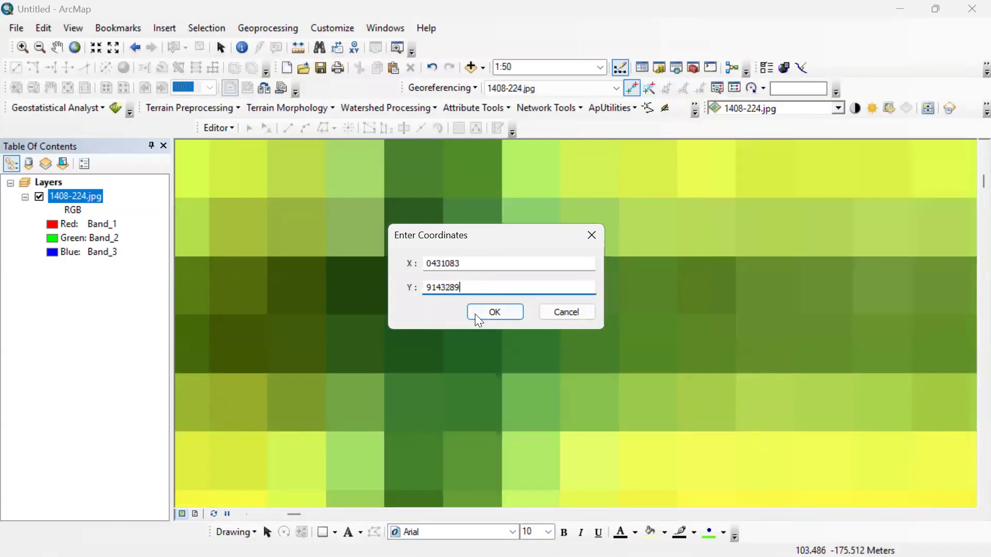
pyautogui.click(495, 312)
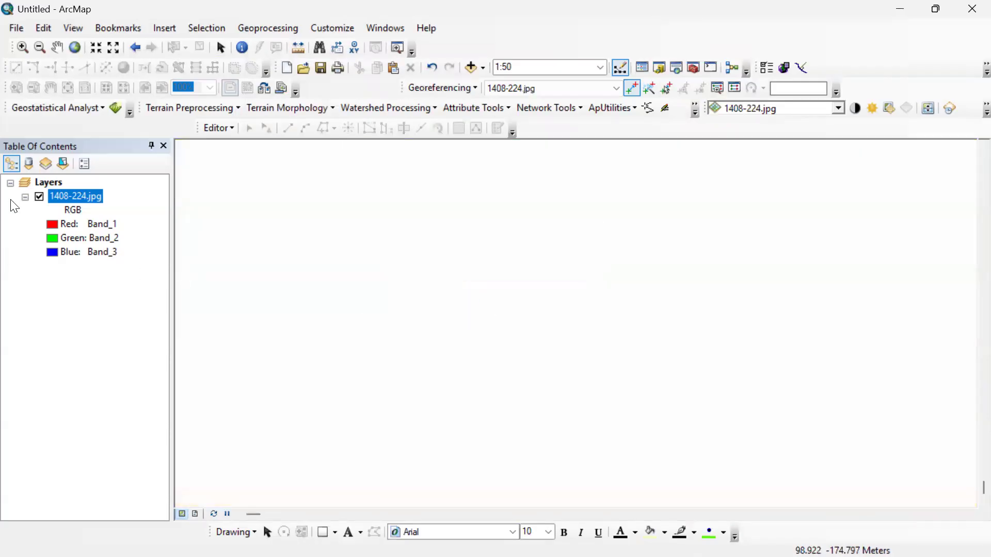
pyautogui.scroll(1, 421, 292)
pyautogui.scroll(5, 364, 259)
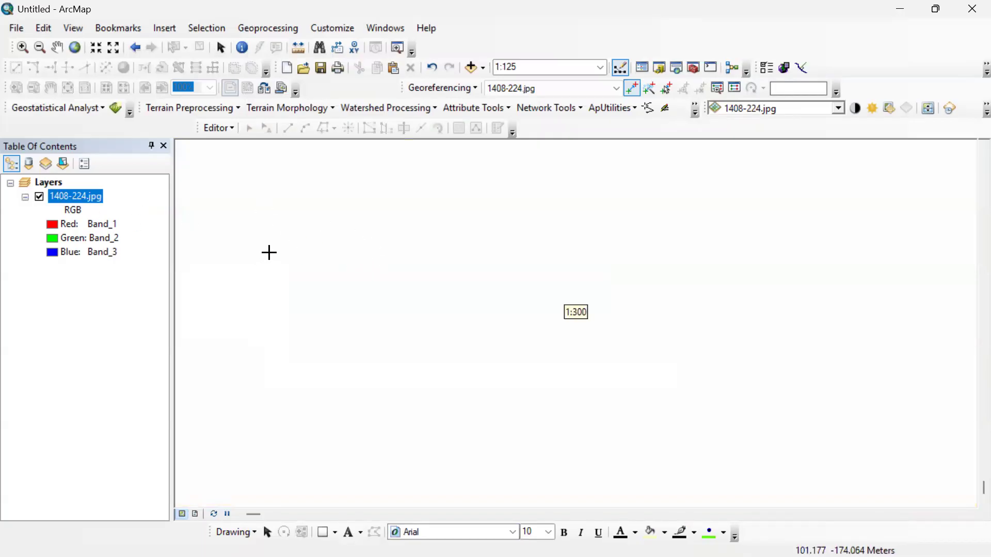
pyautogui.rightClick(73, 196)
pyautogui.click(67, 200)
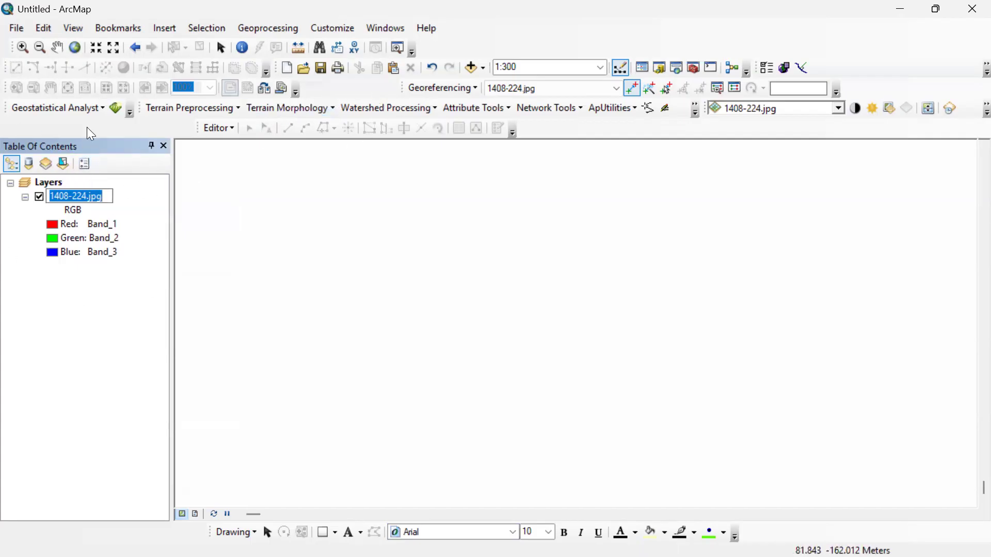
# Turn the Standard toolbar off and back on.
pyautogui.rightClick(346, 85)
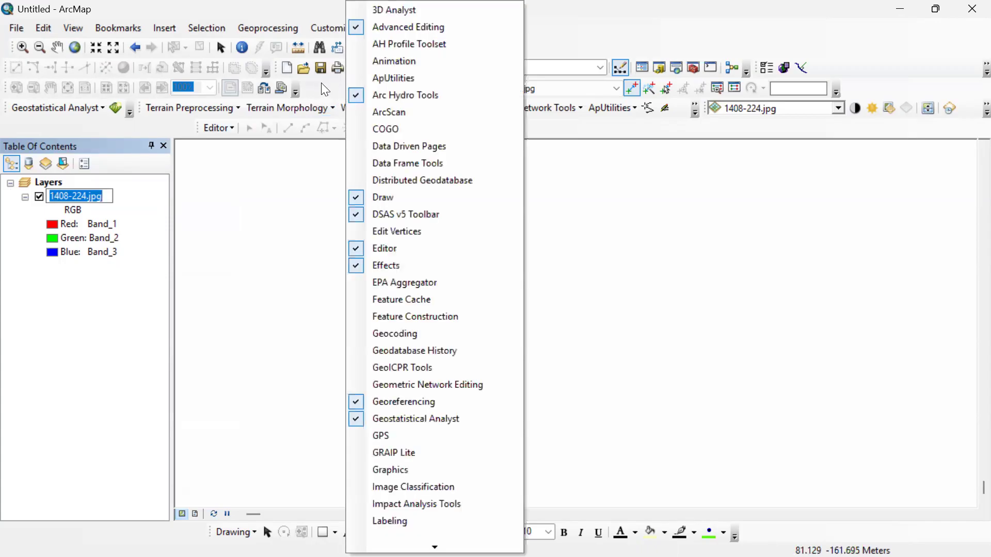
pyautogui.moveTo(435, 547)
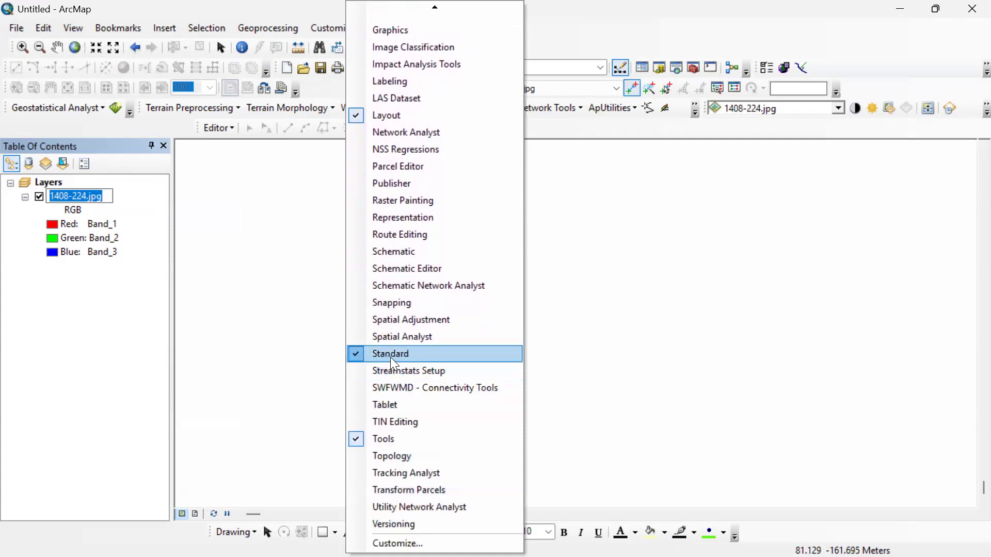
pyautogui.click(395, 353)
pyautogui.rightClick(348, 67)
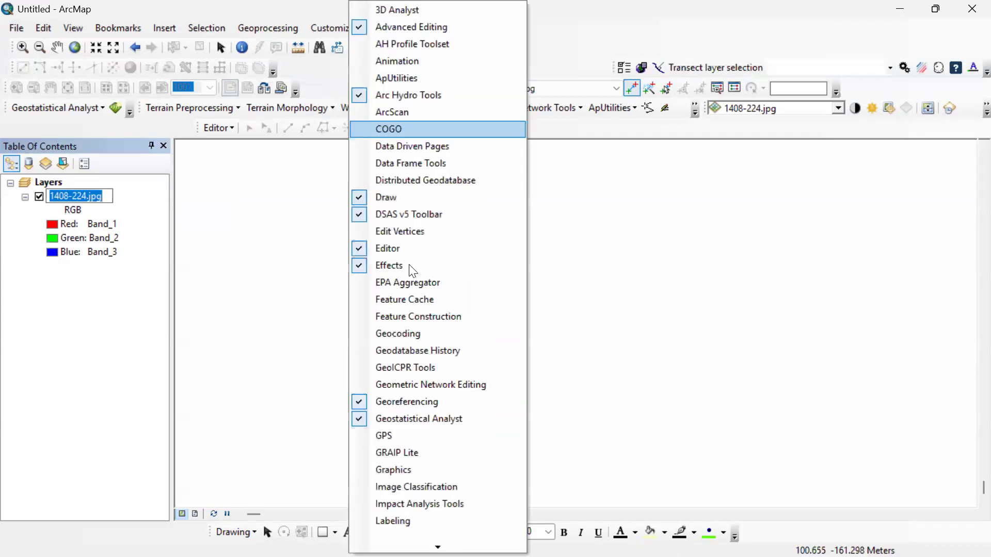
pyautogui.rightClick(608, 30)
pyautogui.rightClick(607, 30)
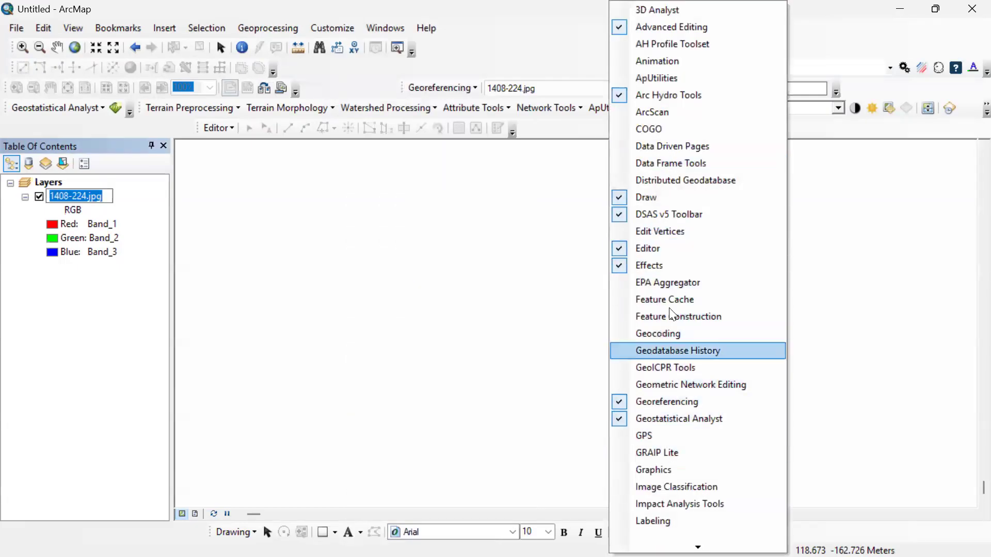
pyautogui.moveTo(698, 548)
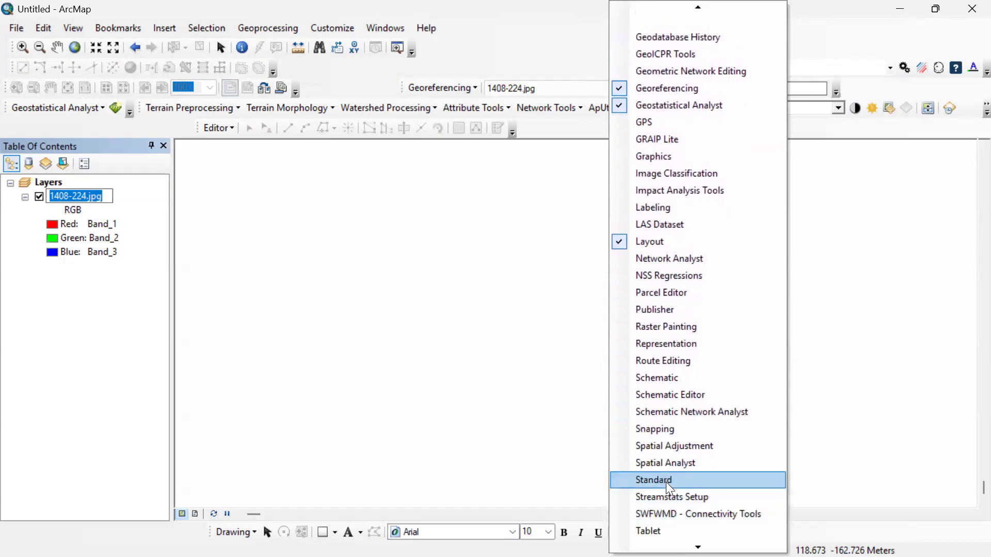
pyautogui.click(668, 482)
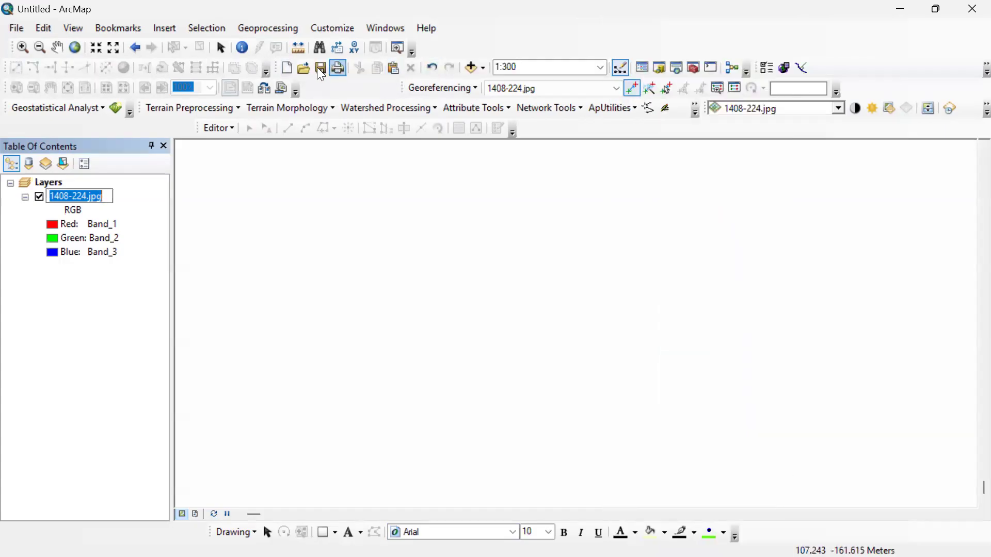
# Rearrange the docked toolbars, placing the DSAS toolbar in the Tools toolbar's row and redocking the Standard toolbar in the row below.
pyautogui.moveTo(280, 72); pyautogui.dragTo(309, 65)
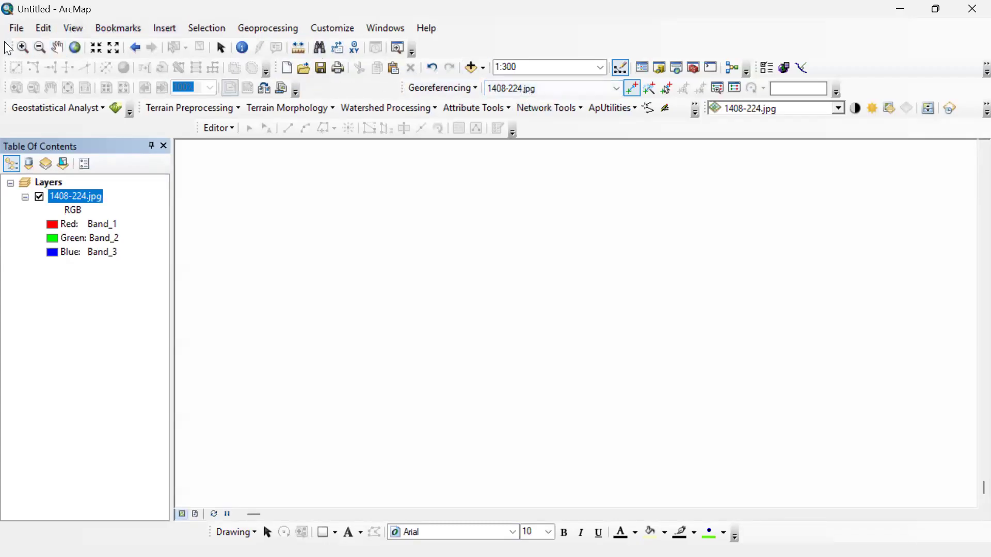
pyautogui.moveTo(9, 45); pyautogui.dragTo(2, 45)
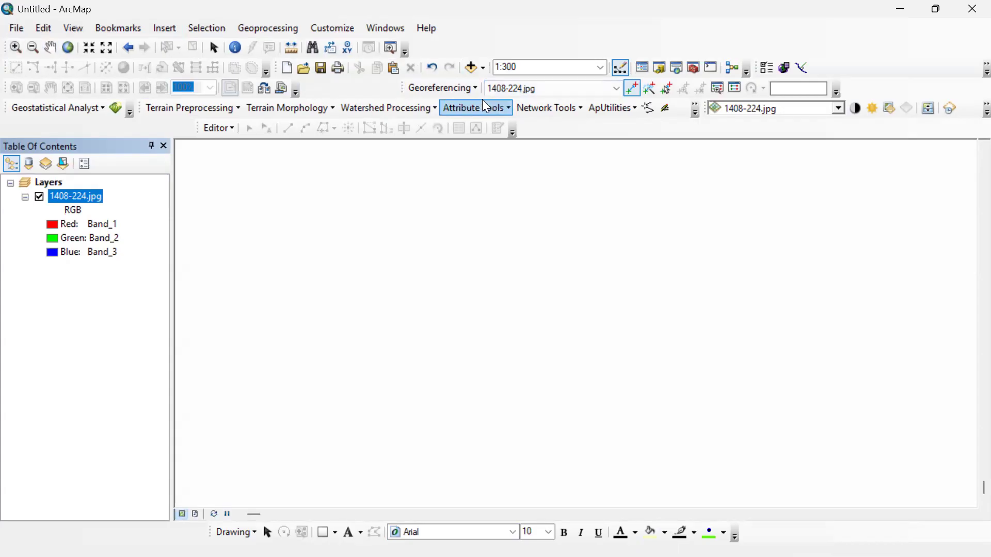
pyautogui.moveTo(279, 67); pyautogui.dragTo(373, 259)
pyautogui.moveTo(612, 64); pyautogui.dragTo(518, 43)
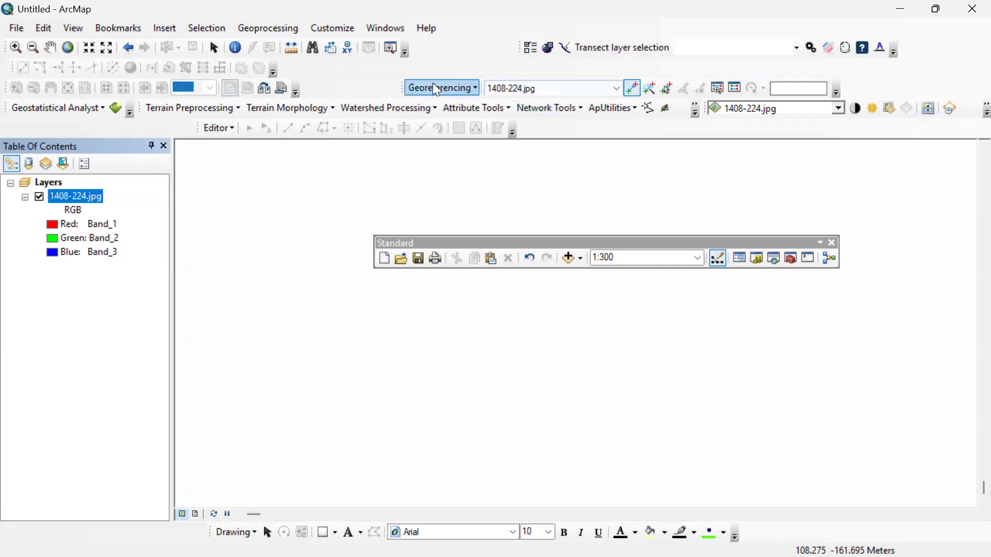
pyautogui.moveTo(388, 248); pyautogui.dragTo(335, 69)
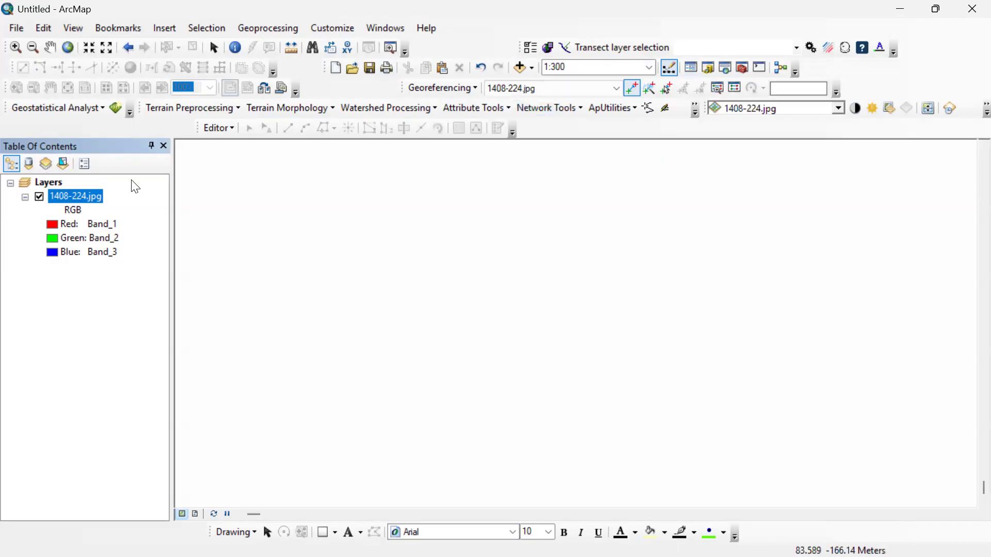
# Undock and close the Table of Contents, and reopen it docked beside the map.
pyautogui.moveTo(141, 148); pyautogui.dragTo(263, 212)
pyautogui.click(271, 208)
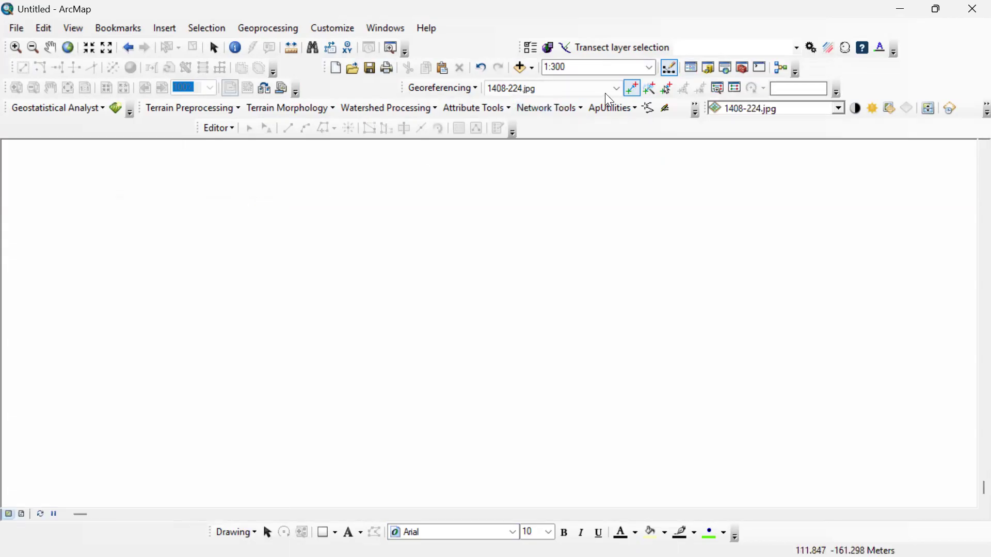
pyautogui.click(689, 67)
pyautogui.moveTo(62, 196); pyautogui.dragTo(23, 333)
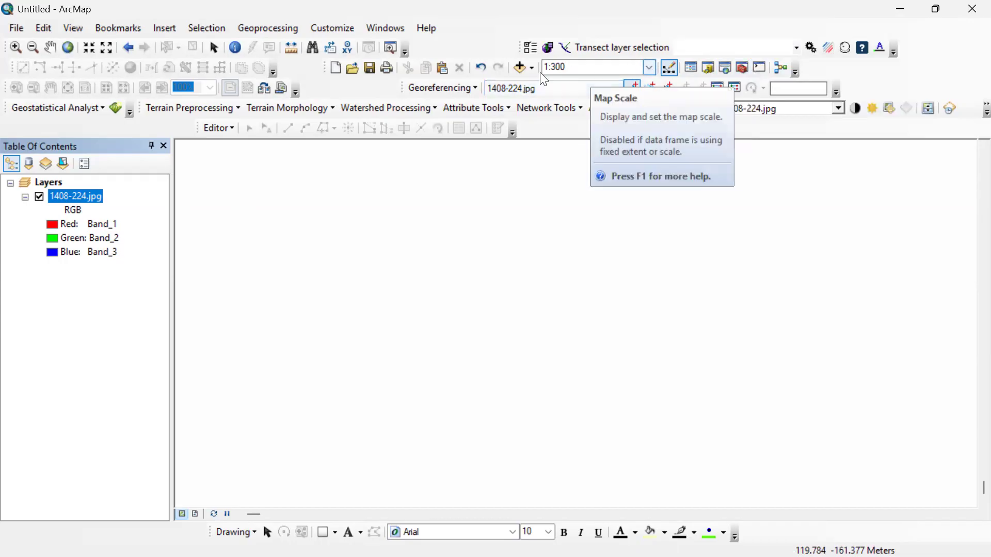
# Show the full extent of the 1408-224.jpg layer and locate the grid line intersection at the map's northeast corner.
pyautogui.rightClick(90, 203)
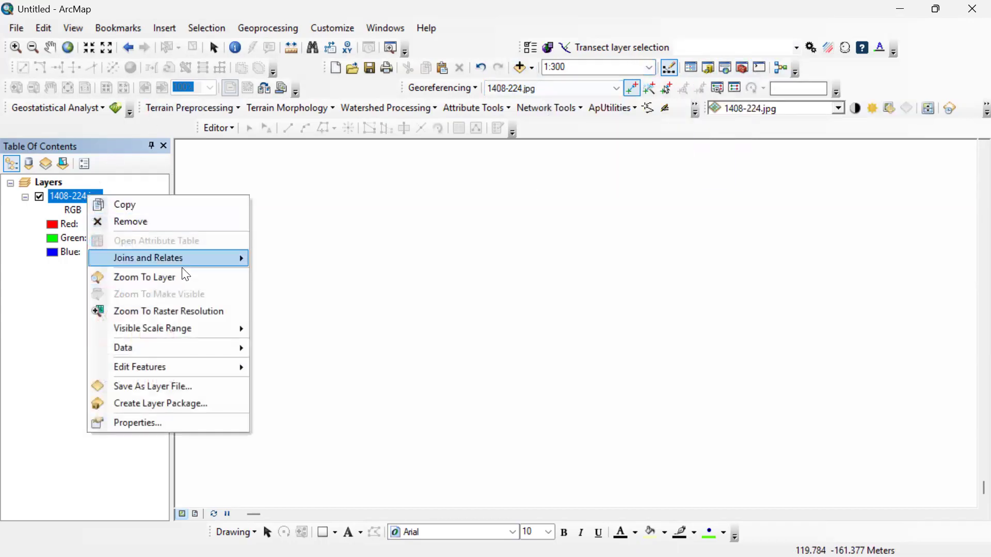
pyautogui.click(197, 277)
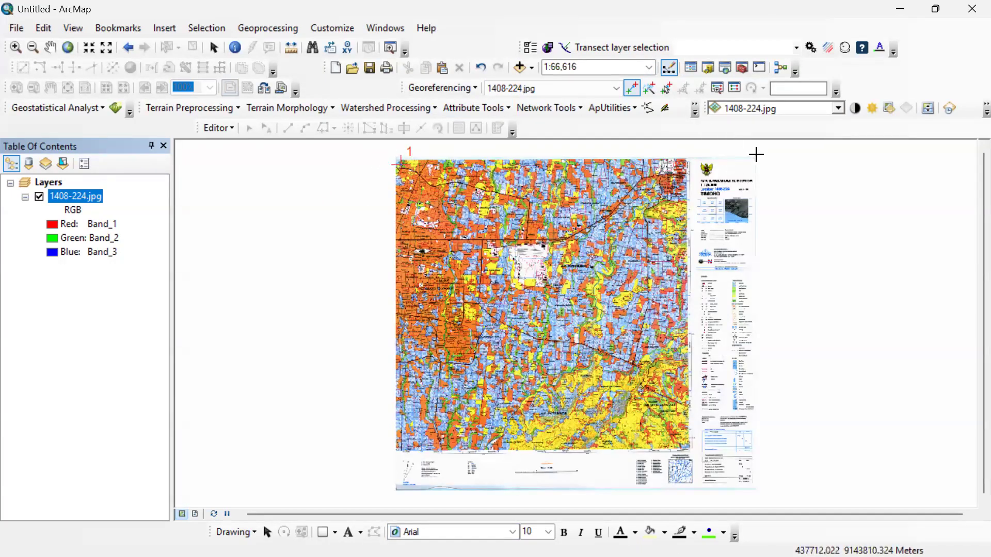
pyautogui.scroll(-2, 737, 147)
pyautogui.scroll(-2, 596, 173)
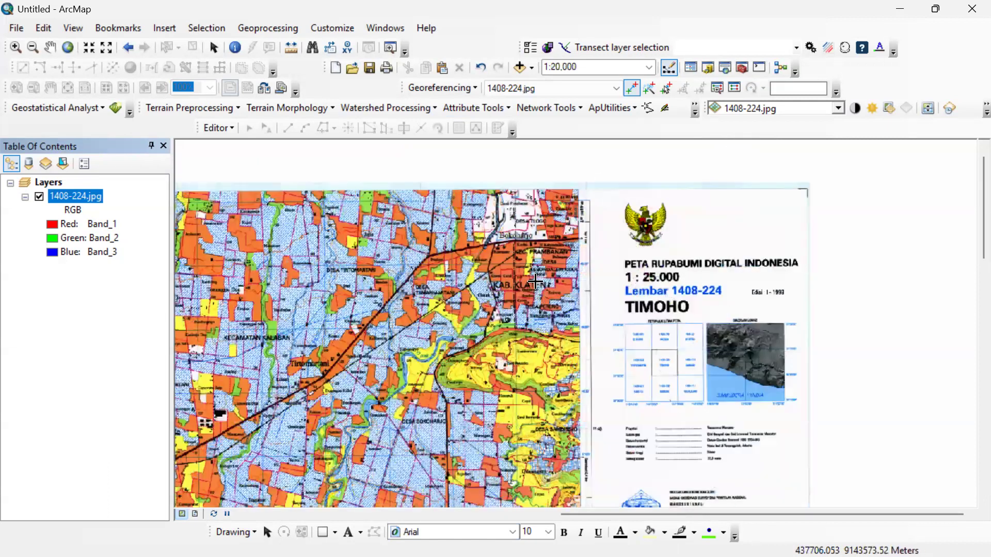
pyautogui.scroll(-5, 535, 277)
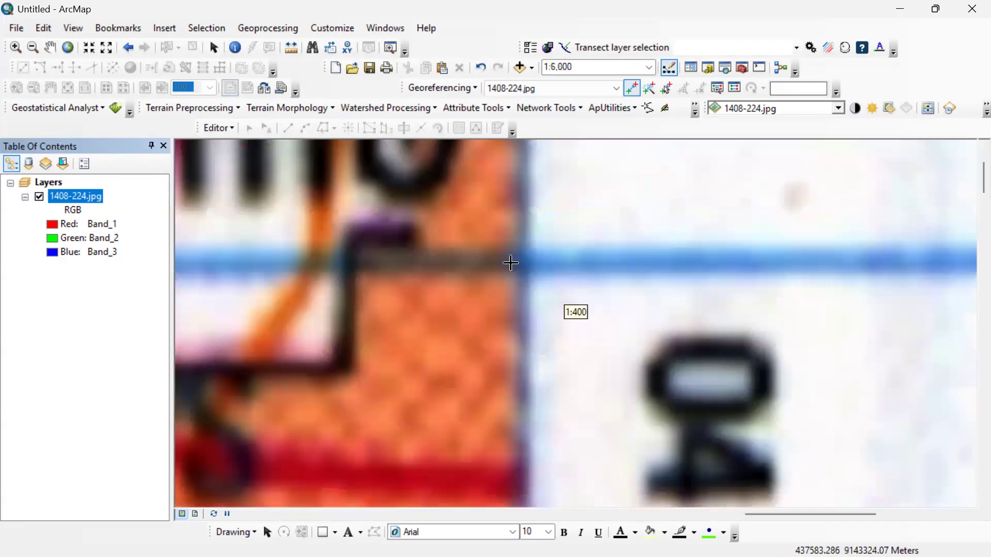
pyautogui.scroll(-3, 539, 270)
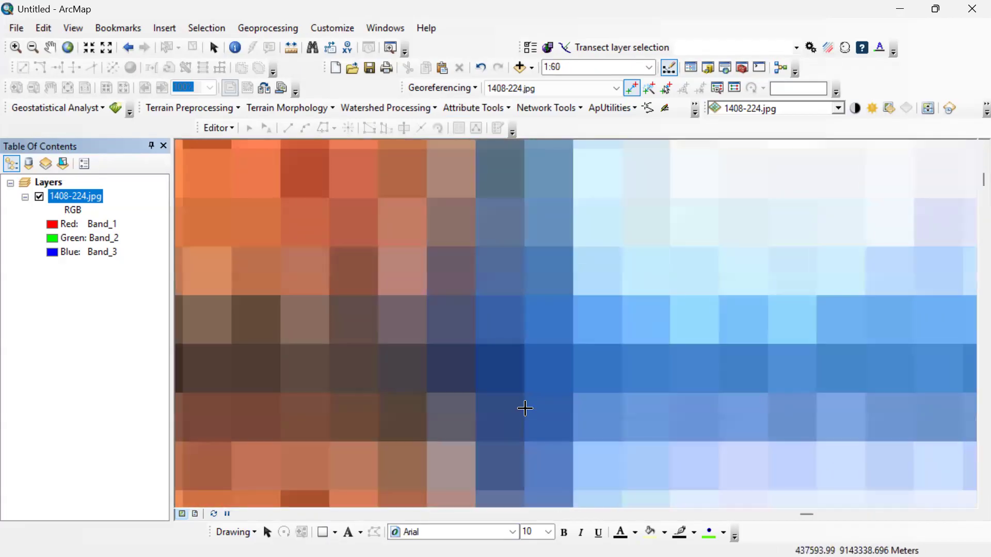
pyautogui.scroll(-2, 523, 408)
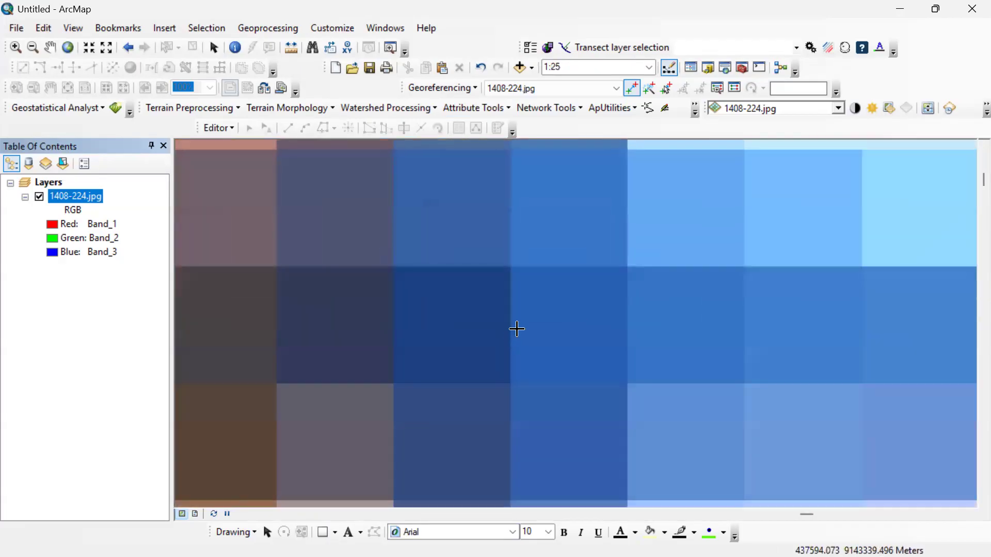
pyautogui.scroll(-2, 515, 312)
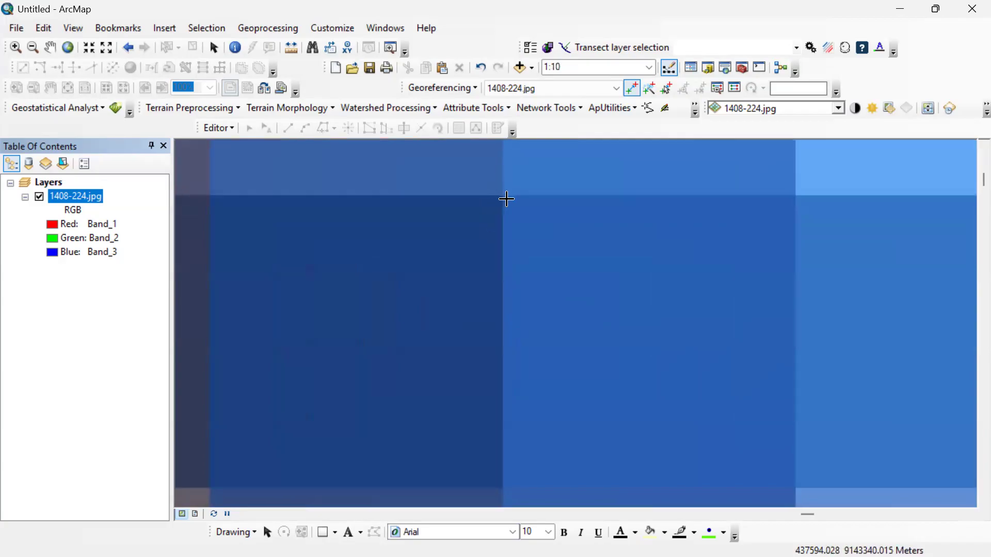
pyautogui.scroll(4, 507, 356)
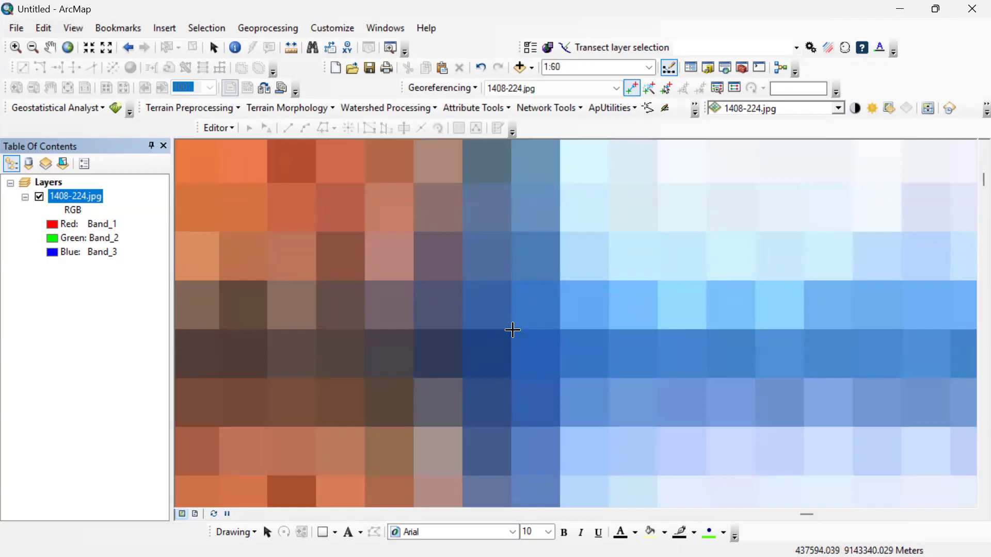
pyautogui.rightClick(512, 330)
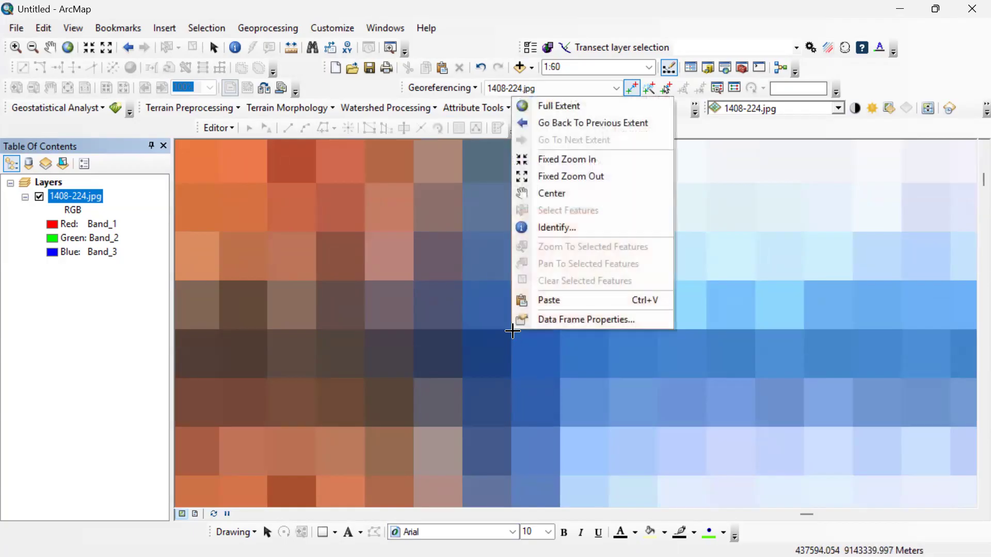
pyautogui.click(513, 331)
pyautogui.rightClick(513, 331)
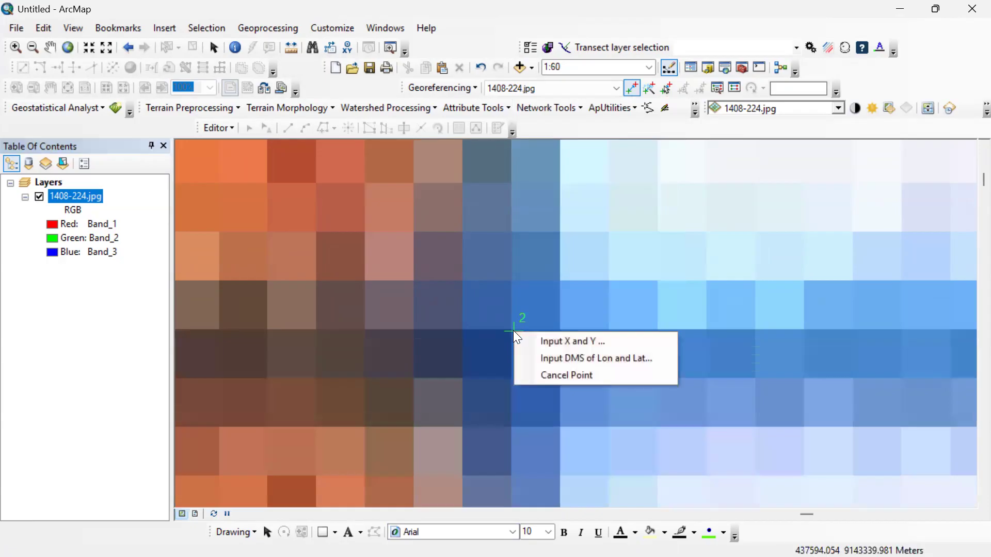
pyautogui.click(553, 375)
# Place the second control point at the centre of the grid line crossing at the map's northeast corner.
pyautogui.scroll(-1, 521, 347)
pyautogui.scroll(-2, 517, 345)
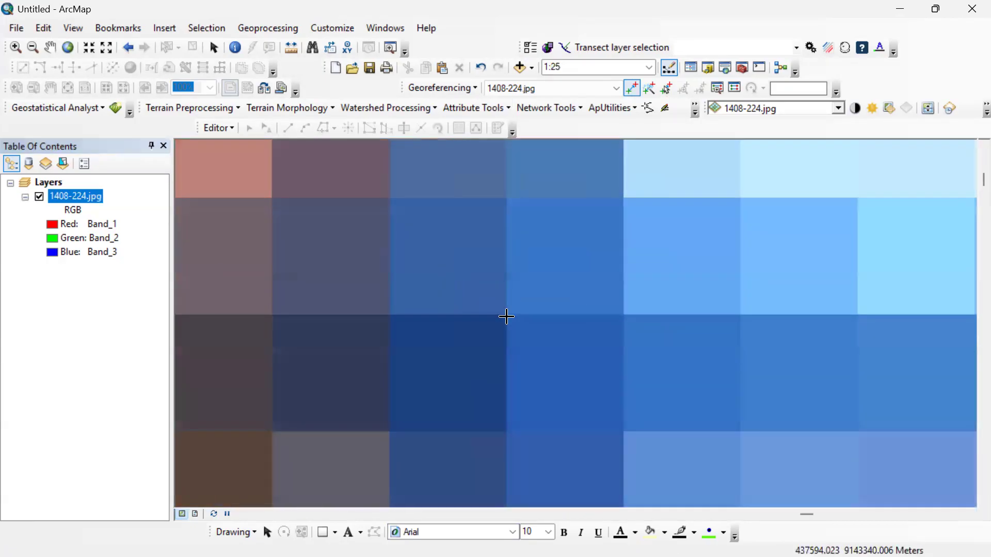
pyautogui.click(506, 316)
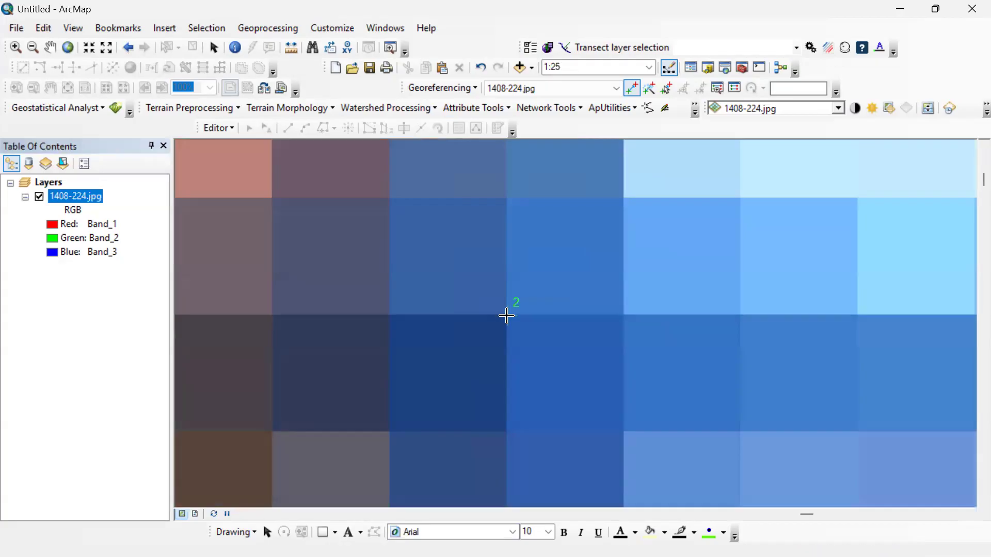
# Open the X and Y coordinate entry for the second control point and set X to 0444867, copied from the note.
pyautogui.rightClick(506, 316)
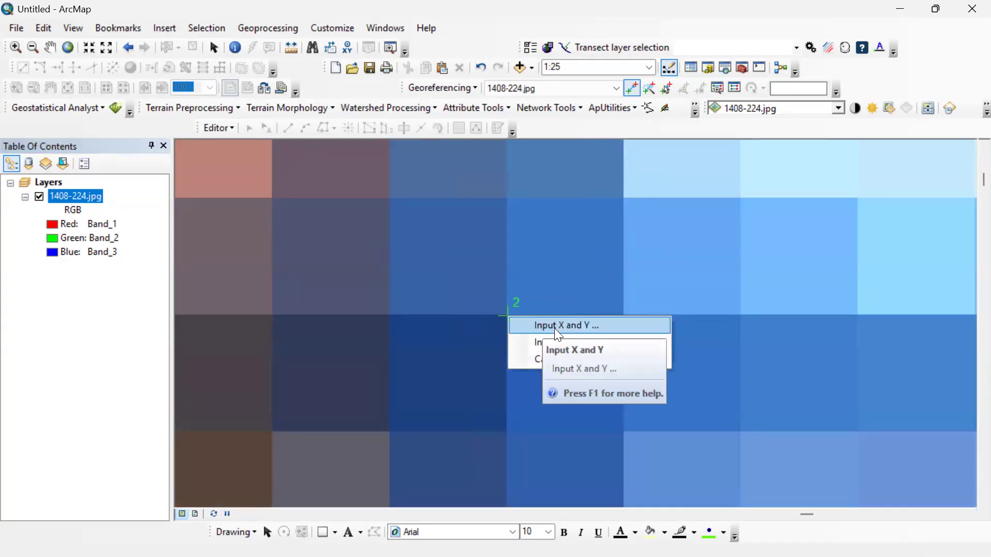
pyautogui.click(556, 329)
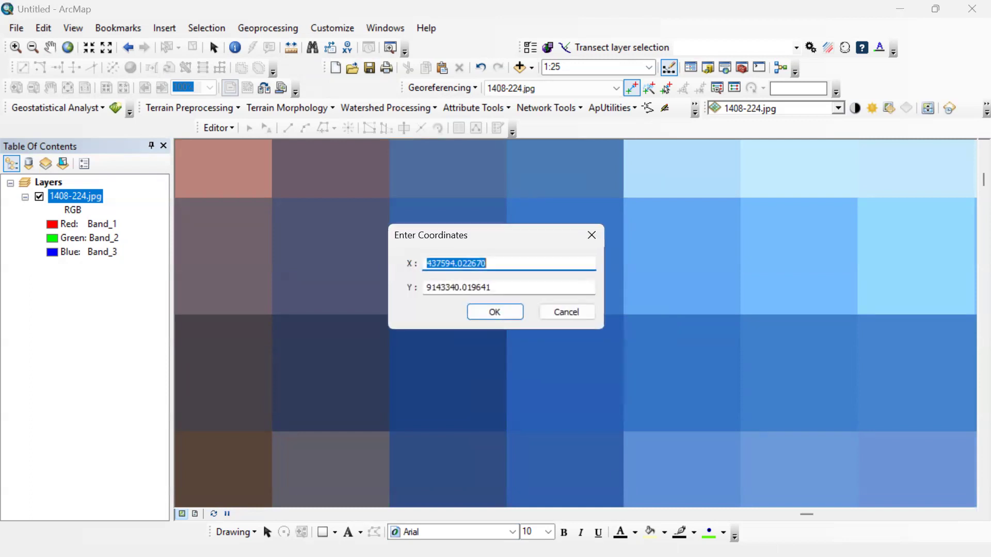
pyautogui.press('super')
pyautogui.click(674, 540)
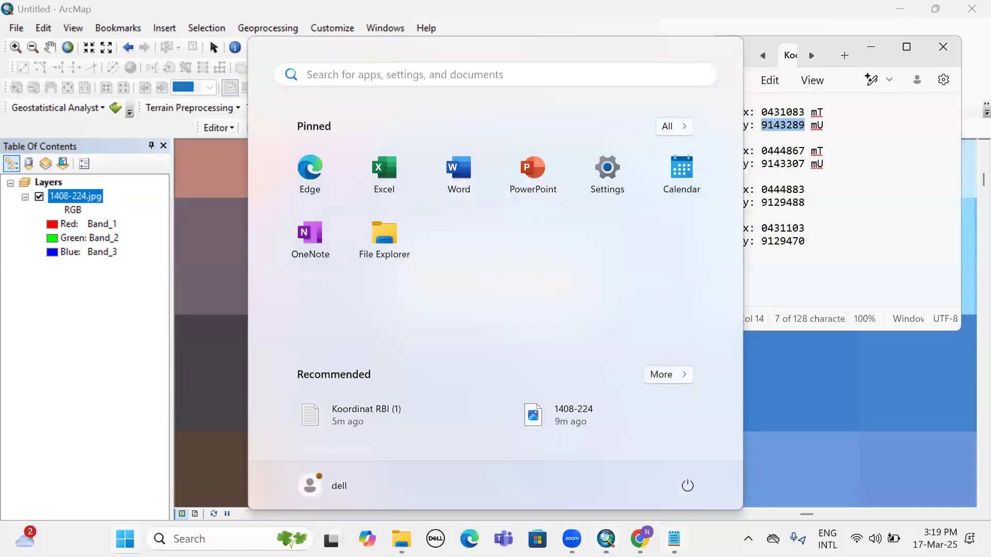
pyautogui.doubleClick(770, 154)
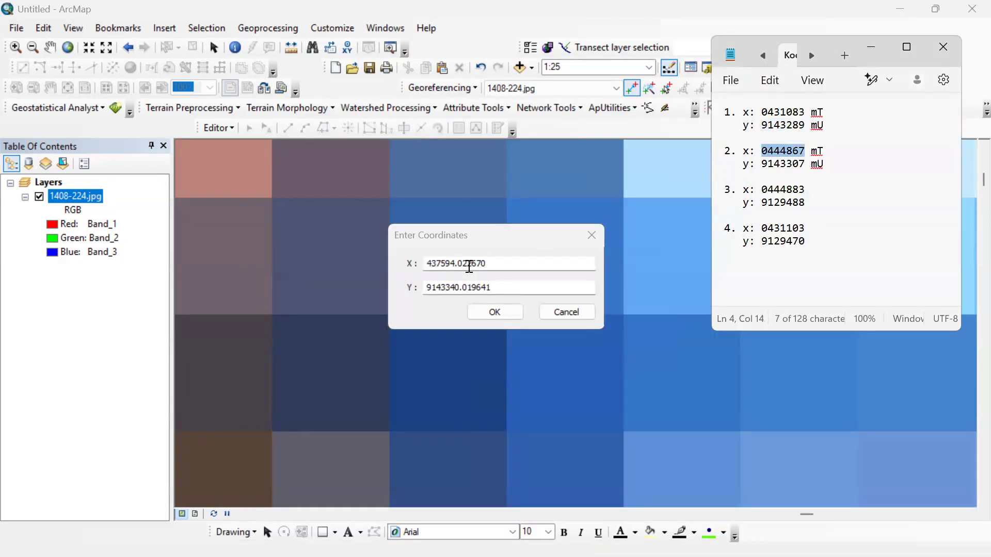
pyautogui.hotkey('ctrl', 'c')
pyautogui.hotkey('alt', 'Tab')
pyautogui.hotkey('ctrl', 'v')
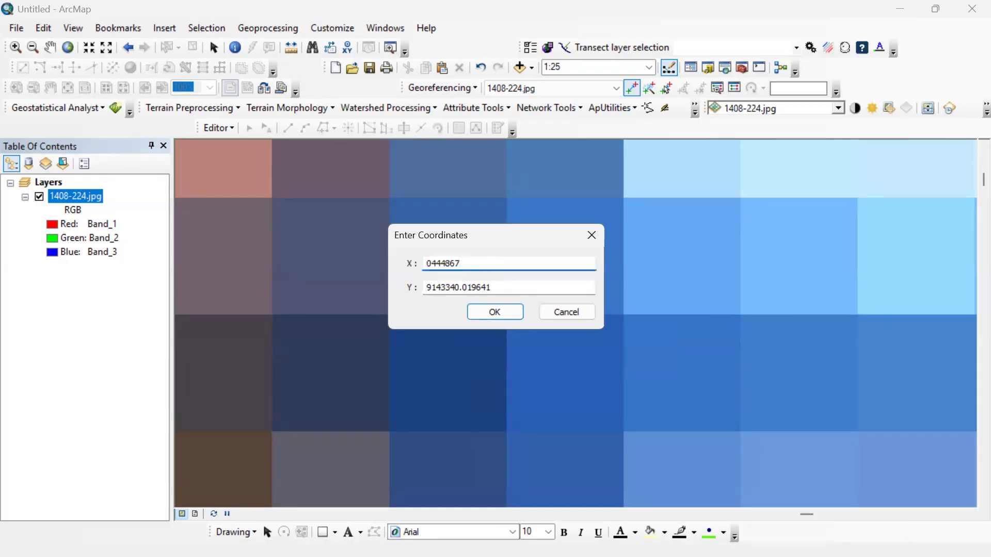
# Set the second control point's Y coordinate to 9143307, copied from the note, and accept the coordinates.
pyautogui.press('super')
pyautogui.click(675, 540)
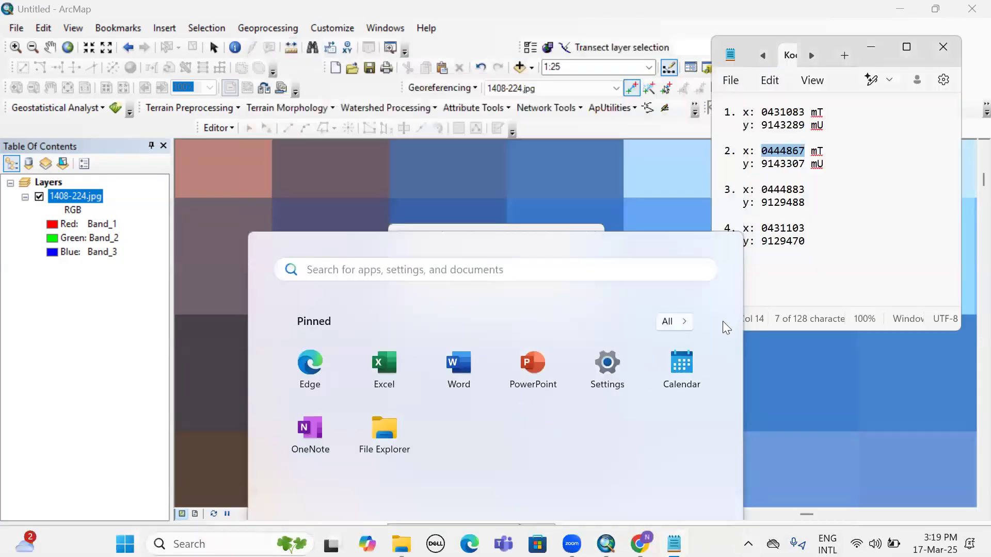
pyautogui.doubleClick(784, 165)
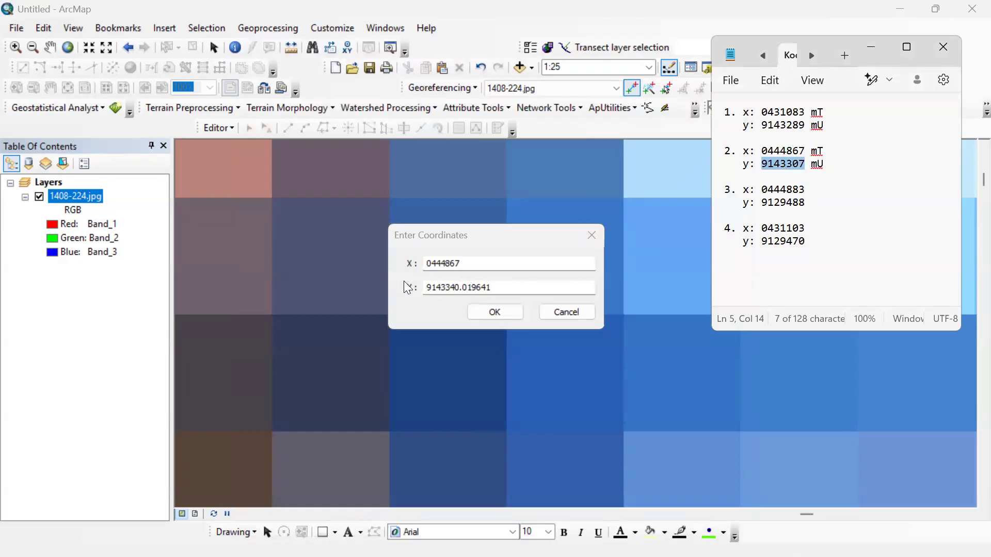
pyautogui.hotkey('ctrl', 'c')
pyautogui.doubleClick(462, 287)
pyautogui.hotkey('ctrl', 'v')
pyautogui.click(495, 310)
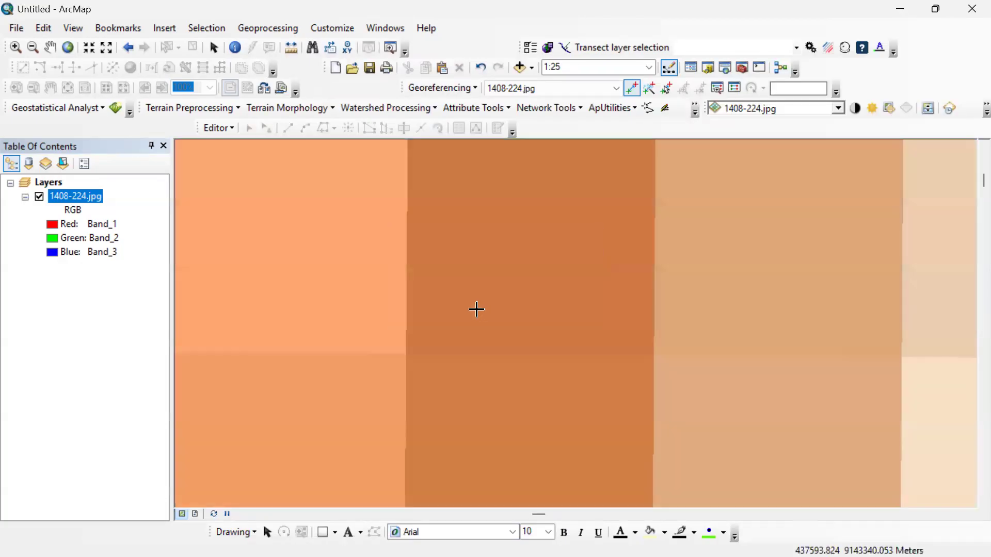
# Place the third control point at the centre of the grid line crossing at the map's southeast corner.
pyautogui.rightClick(74, 195)
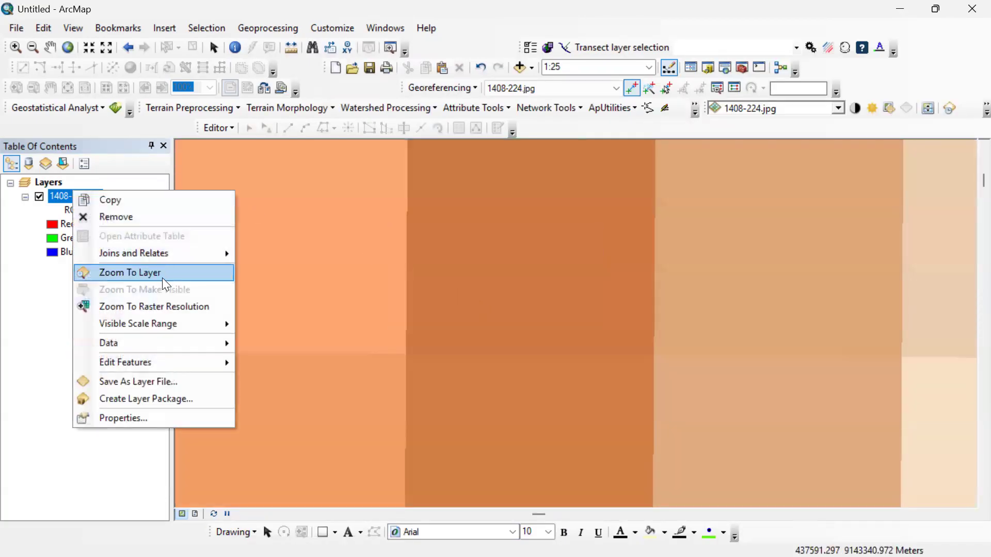
pyautogui.click(130, 272)
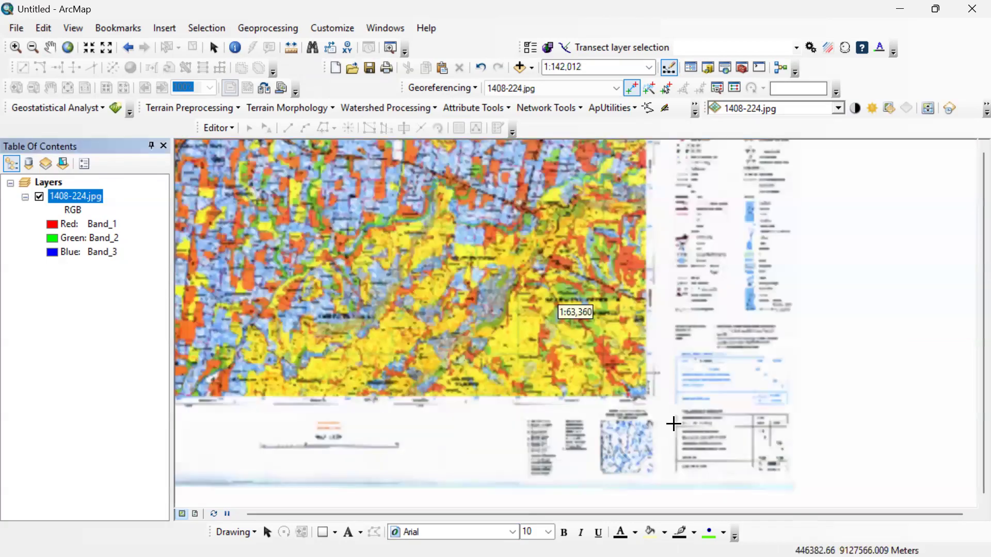
pyautogui.scroll(5, 669, 408)
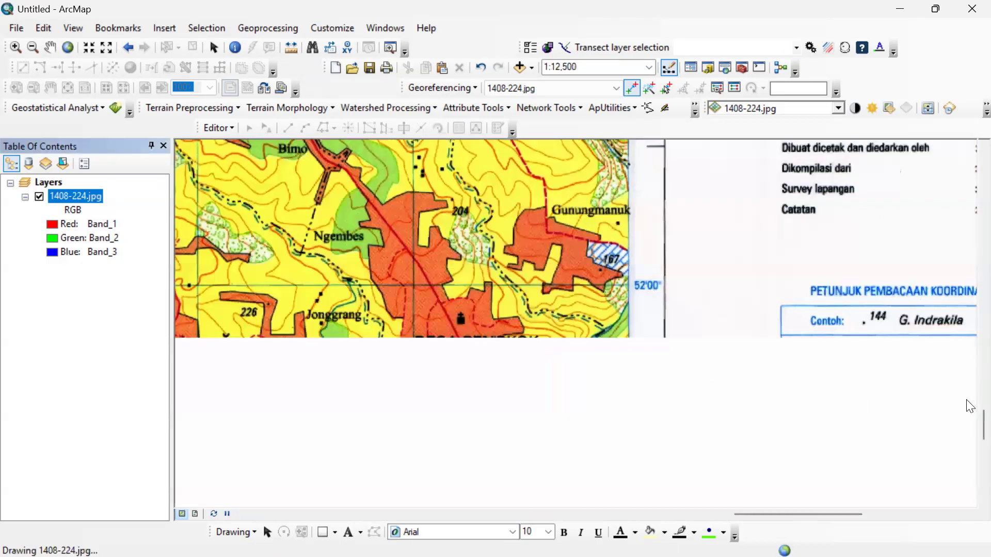
pyautogui.moveTo(981, 424); pyautogui.dragTo(981, 450)
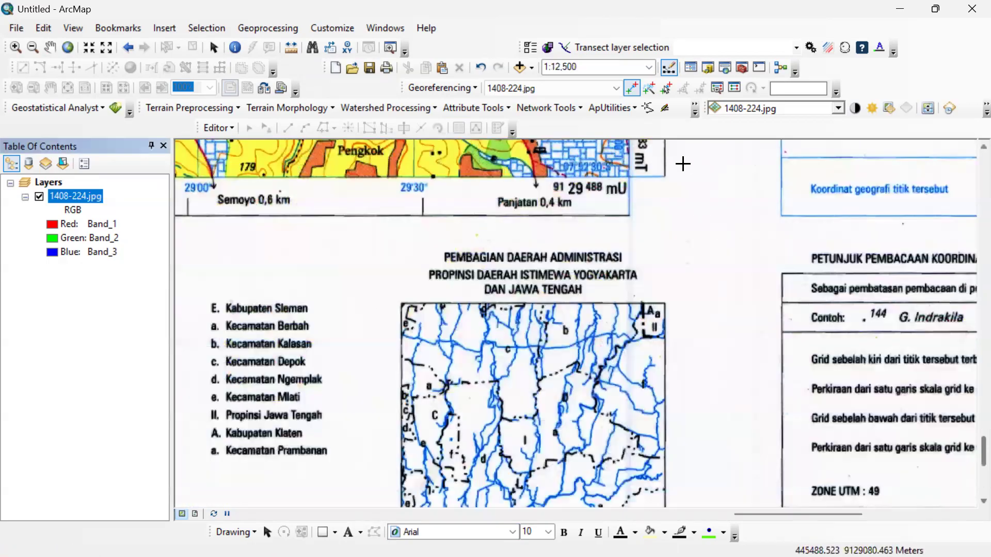
pyautogui.scroll(4, 671, 170)
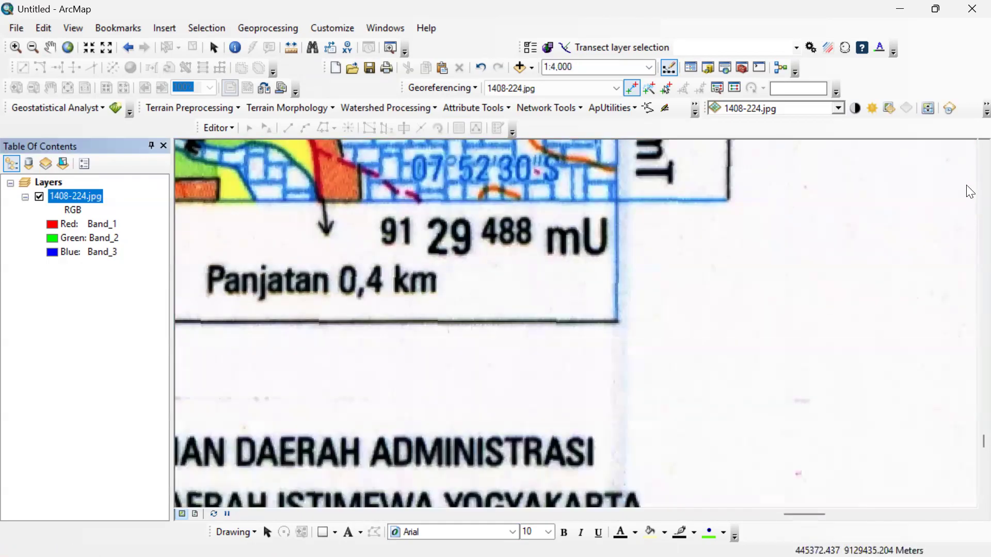
pyautogui.scroll(3, 647, 155)
pyautogui.scroll(2, 581, 321)
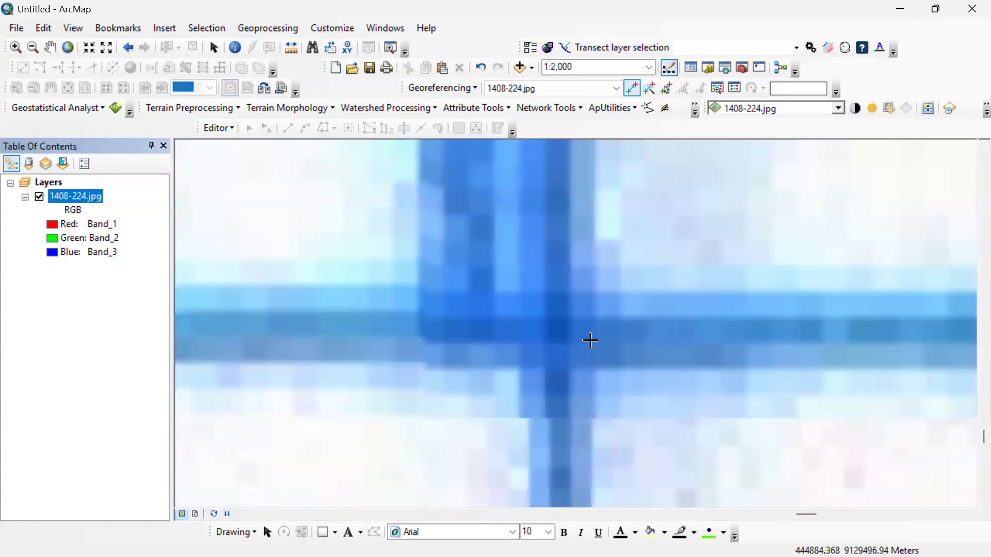
pyautogui.scroll(5, 590, 341)
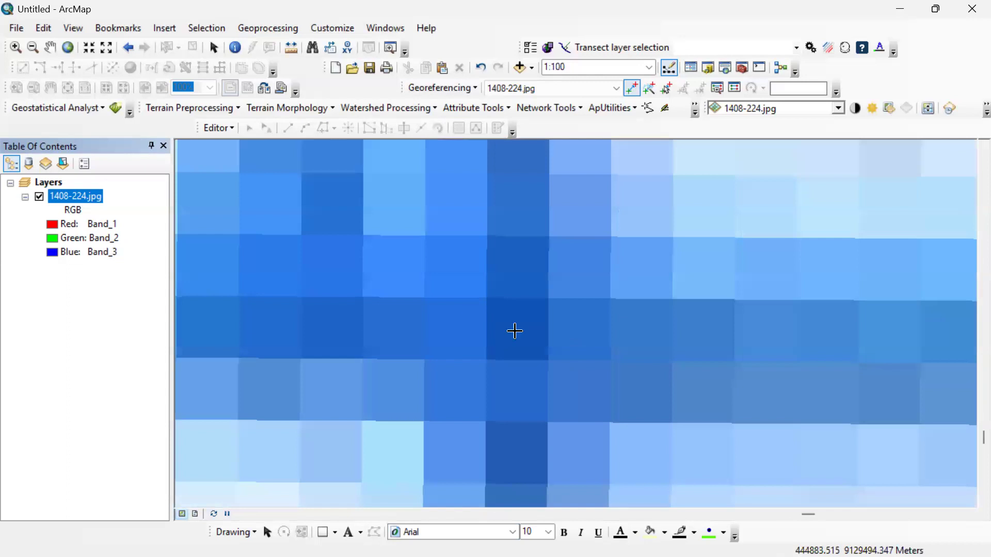
pyautogui.scroll(-5, 515, 331)
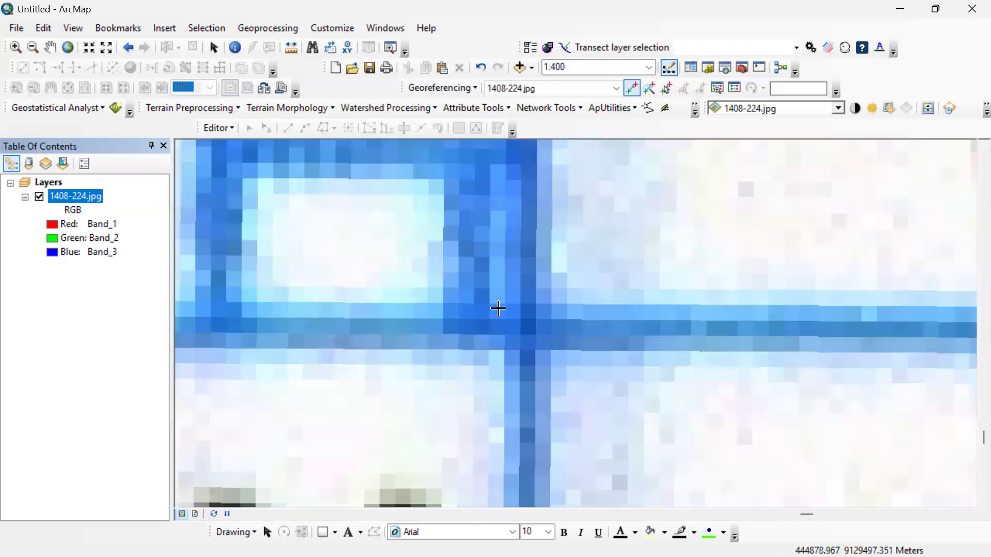
pyautogui.scroll(4, 526, 316)
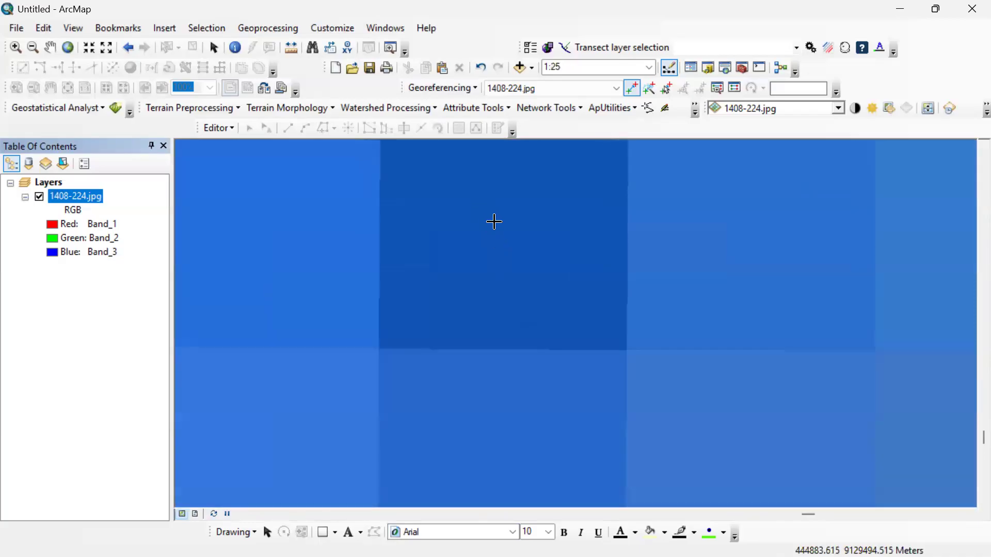
pyautogui.rightClick(509, 228)
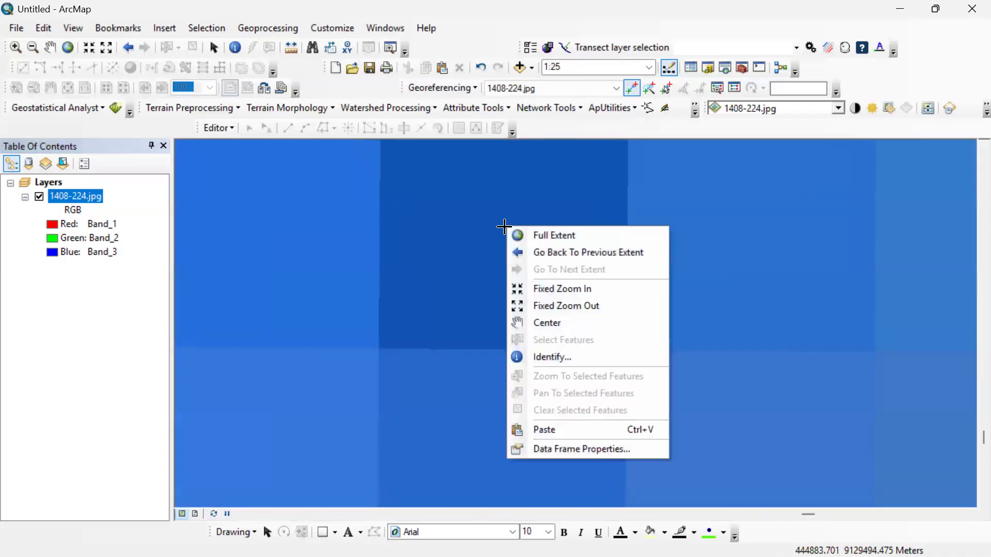
pyautogui.click(504, 226)
# Open the X and Y coordinate entry for the third control point and set X to 0444883, copied from the note.
pyautogui.rightClick(504, 227)
pyautogui.click(536, 237)
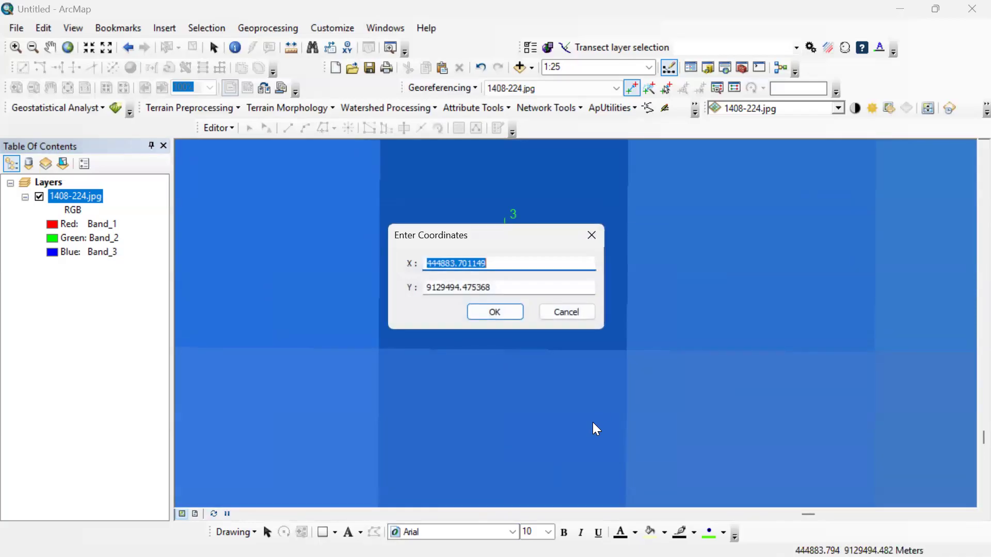
pyautogui.press('super')
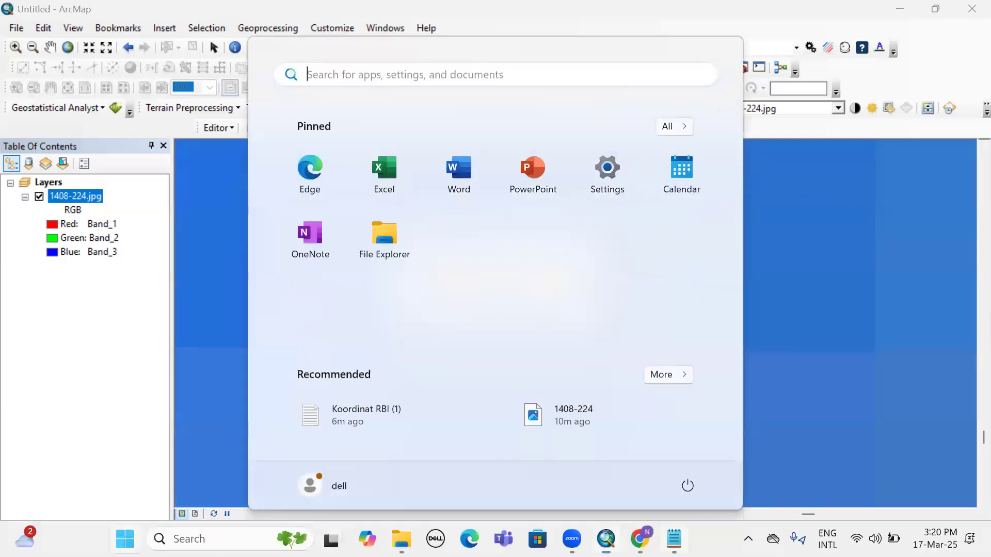
pyautogui.click(674, 540)
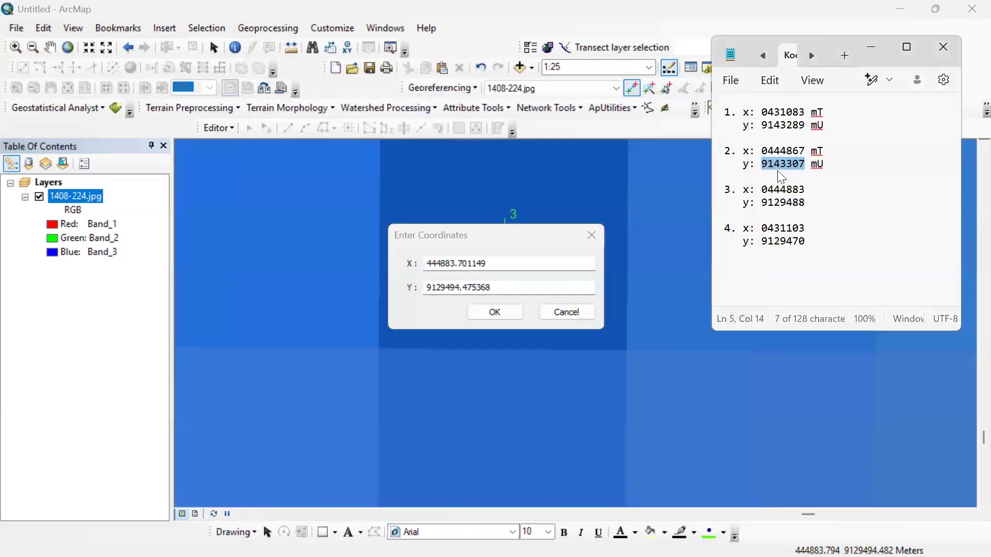
pyautogui.doubleClick(783, 190)
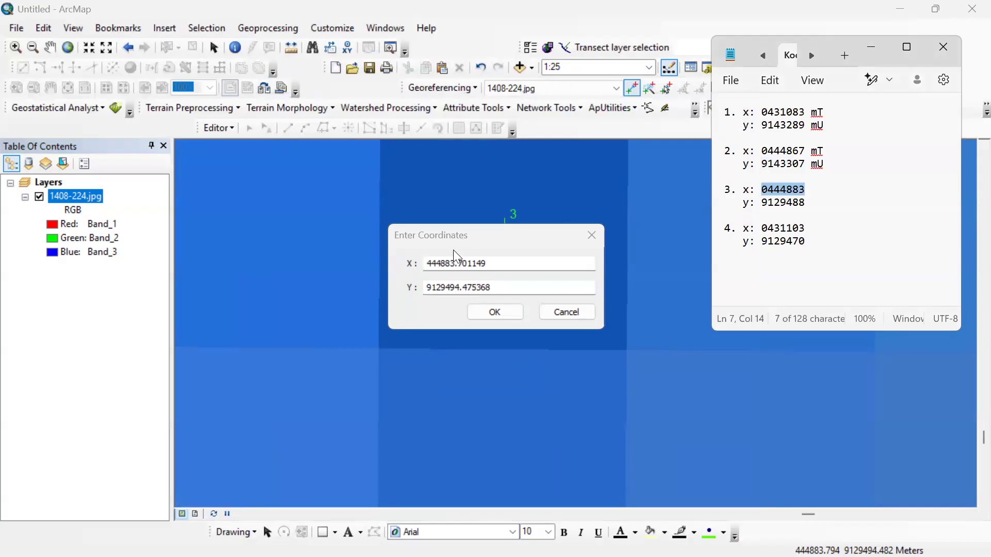
pyautogui.click(460, 261)
pyautogui.hotkey('ctrl', 'a')
pyautogui.hotkey('ctrl', 'v')
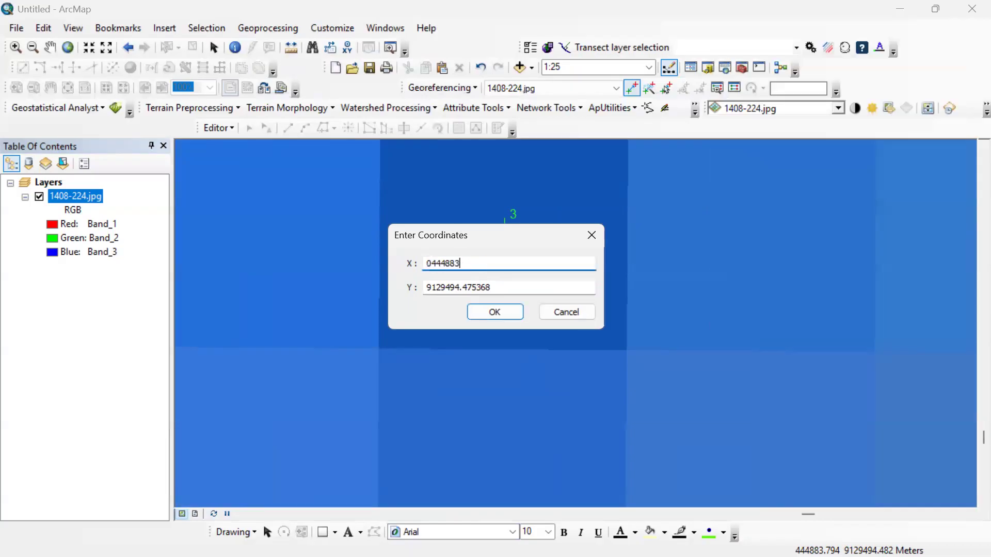
# Set the third control point's Y coordinate to 9129488 from the note and accept the coordinates.
pyautogui.press('super')
pyautogui.click(674, 540)
pyautogui.click(769, 193)
pyautogui.doubleClick(777, 202)
pyautogui.hotkey('ctrl', 'c')
pyautogui.click(498, 283)
pyautogui.hotkey('ctrl', 'a')
pyautogui.hotkey('ctrl', 'v')
pyautogui.click(502, 313)
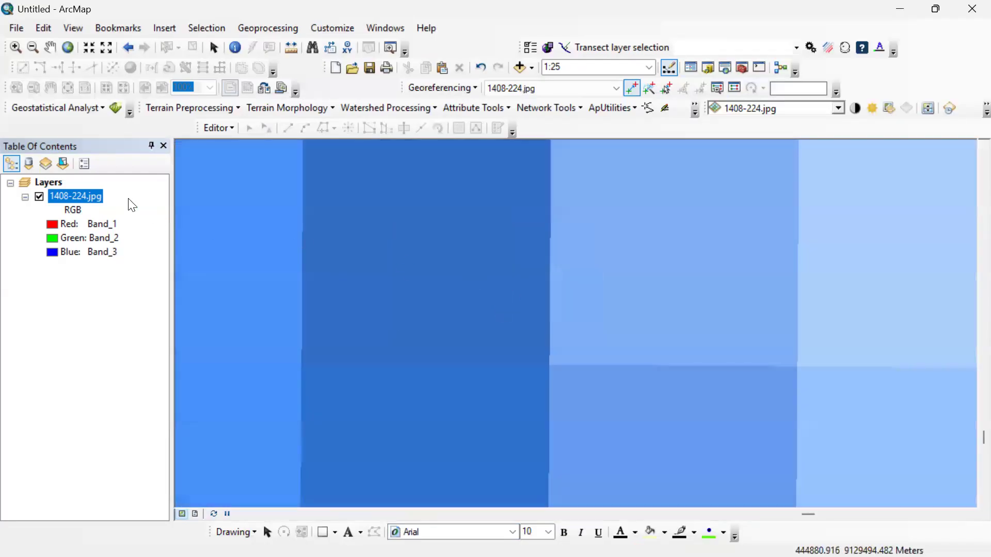
# Place the fourth control point at the centre of the grid line crossing at the map's southwest corner.
pyautogui.rightClick(103, 198)
pyautogui.click(183, 281)
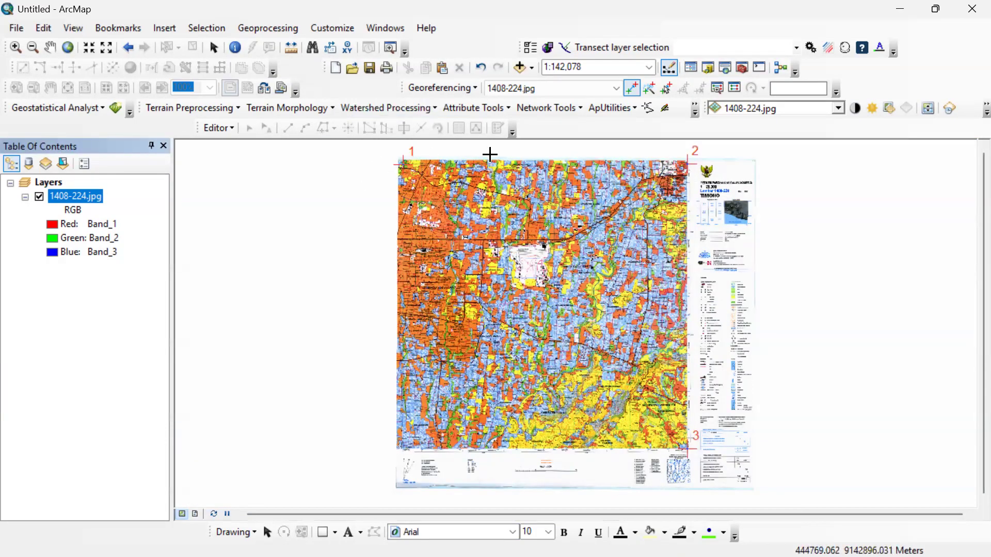
pyautogui.scroll(2, 401, 469)
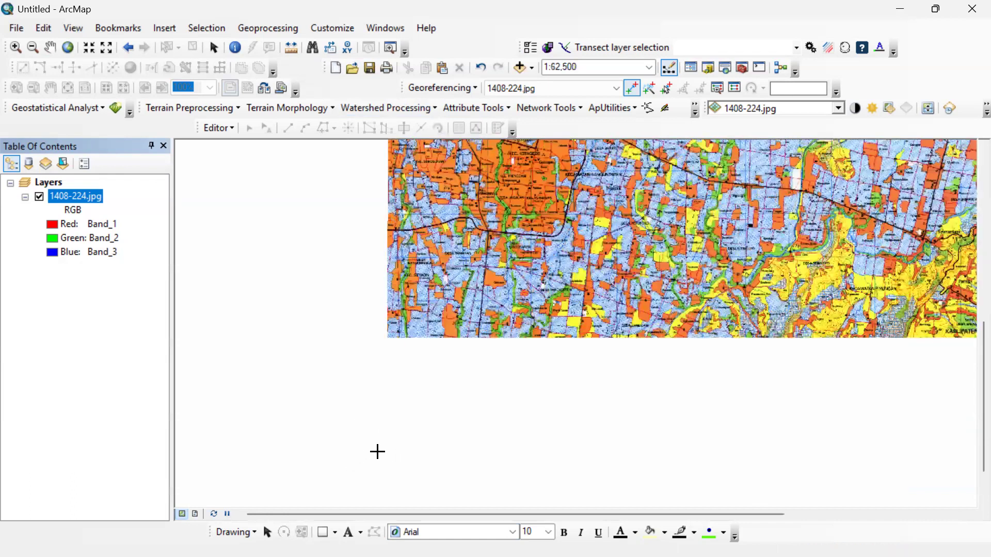
pyautogui.scroll(3, 403, 429)
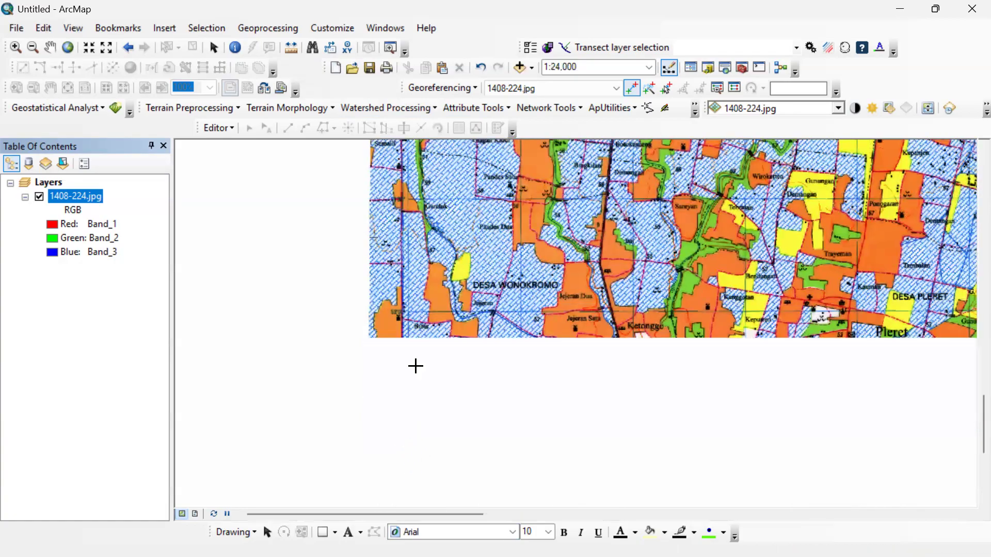
pyautogui.scroll(4, 415, 366)
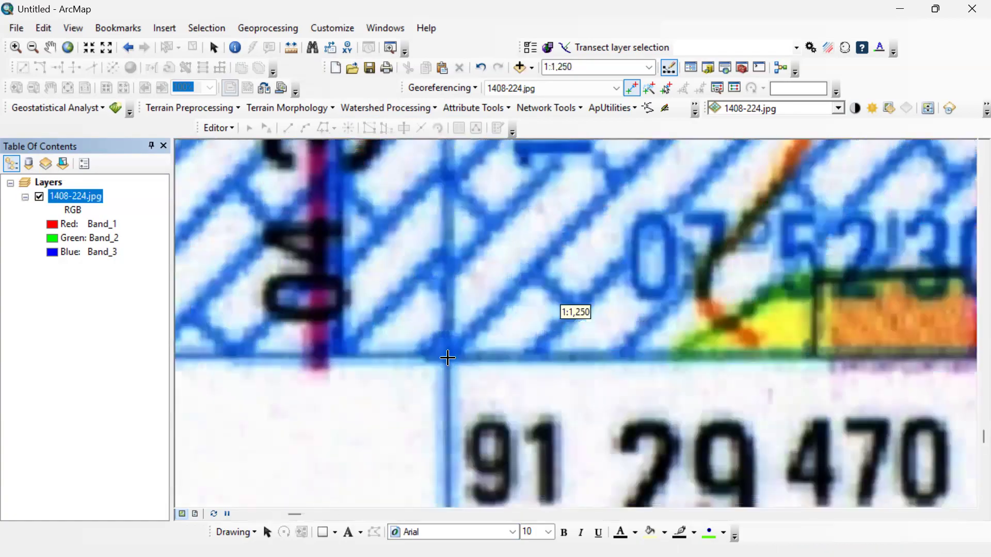
pyautogui.scroll(3, 448, 358)
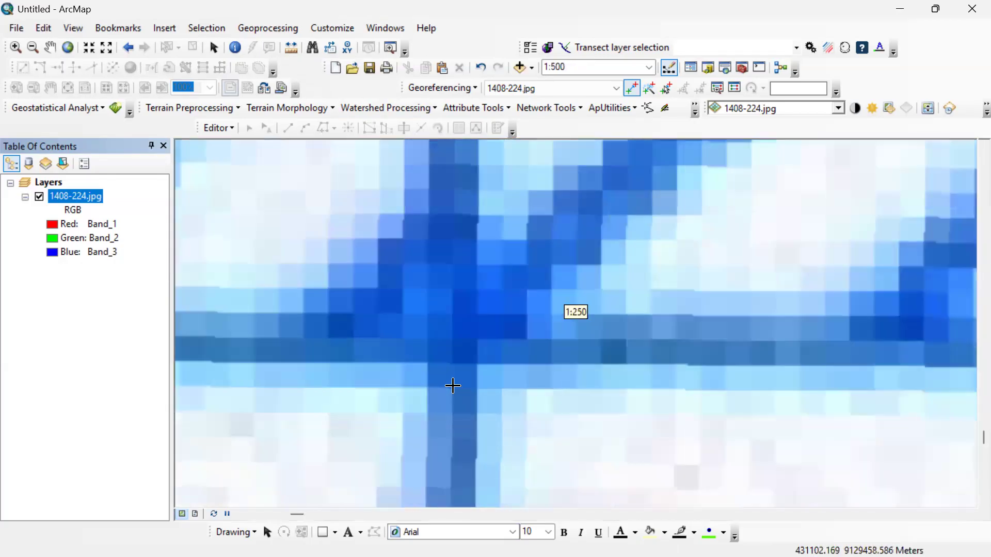
pyautogui.scroll(2, 453, 385)
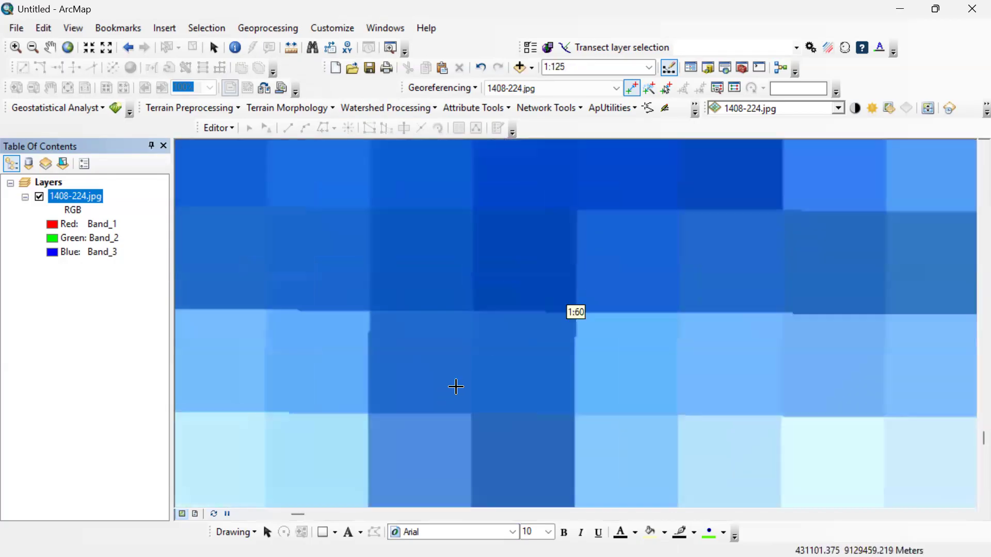
pyautogui.click(474, 312)
# Open the X and Y coordinate entry for the fourth control point and set X to 0431103, copied from the note.
pyautogui.rightClick(473, 312)
pyautogui.click(516, 317)
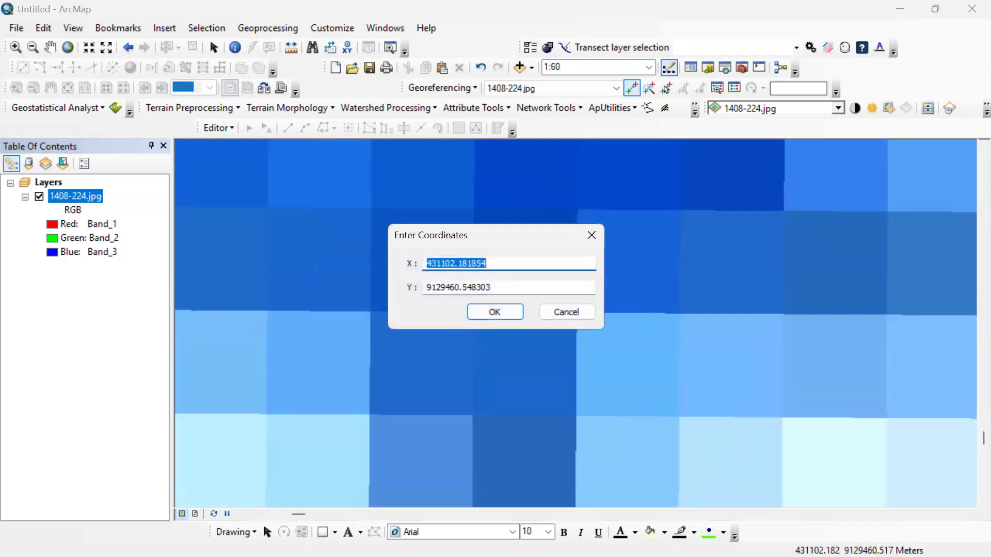
pyautogui.press('super')
pyautogui.click(674, 540)
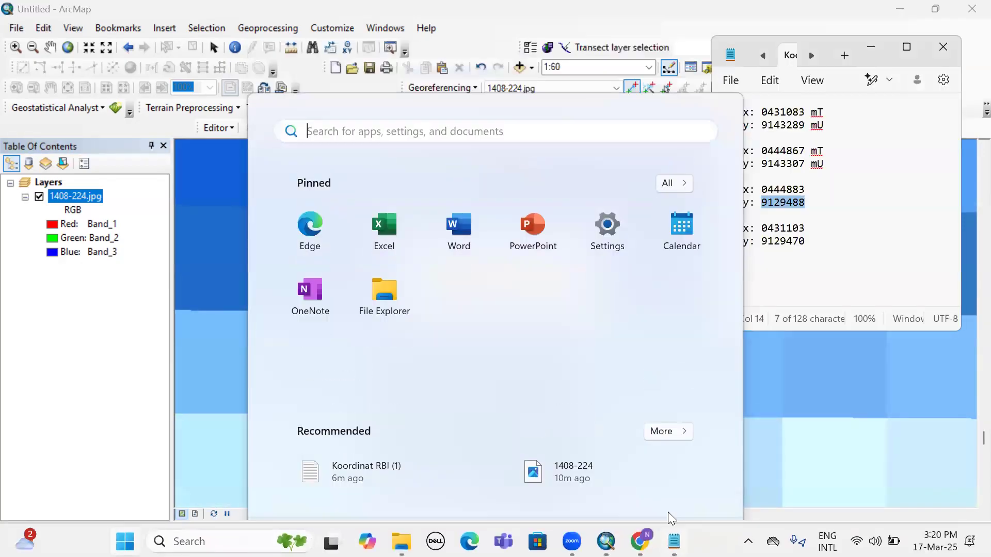
pyautogui.click(794, 228)
pyautogui.doubleClick(795, 230)
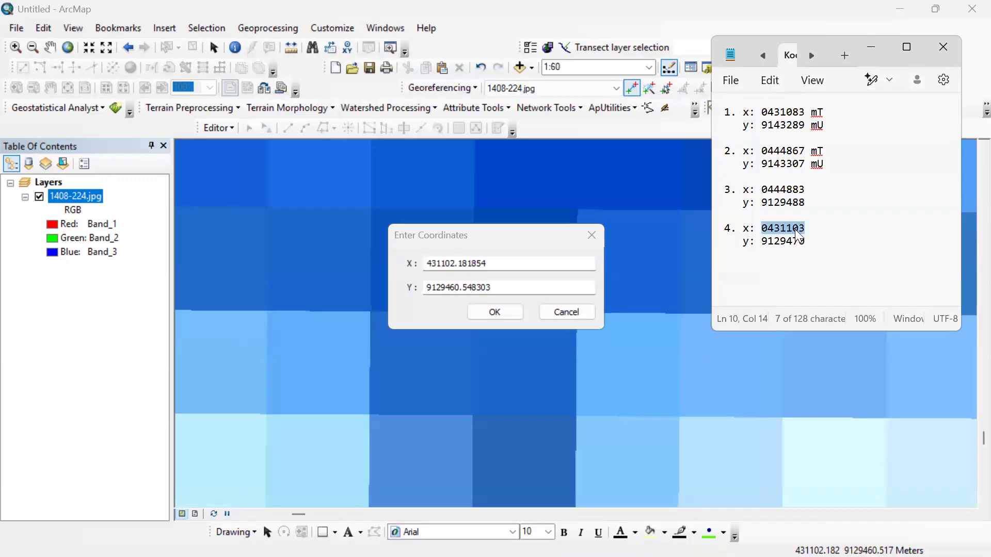
pyautogui.doubleClick(484, 264)
pyautogui.hotkey('ctrl', 'v')
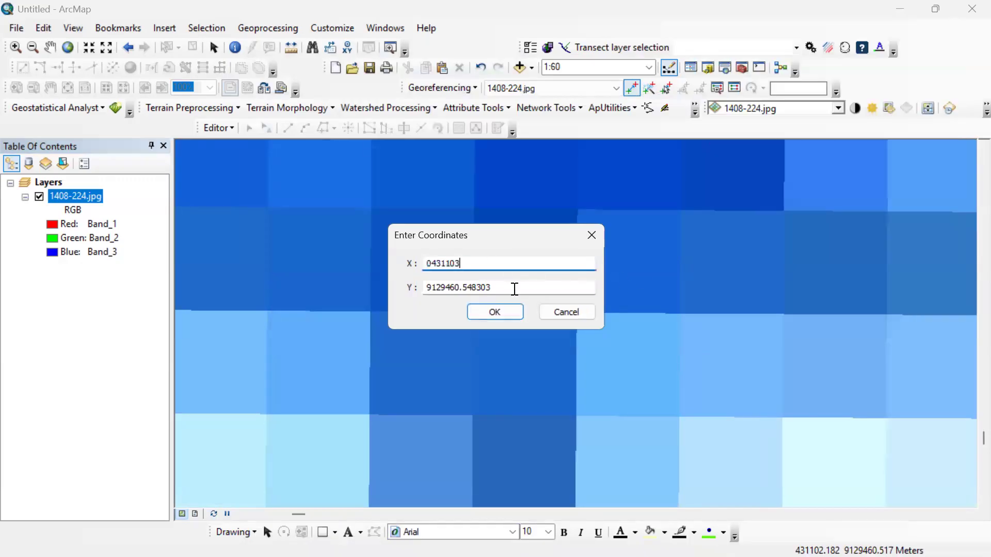
# Set the fourth control point's Y coordinate to 9129470 from the note, accept it, and show the full extent of the 1408-224.jpg layer.
pyautogui.press('super')
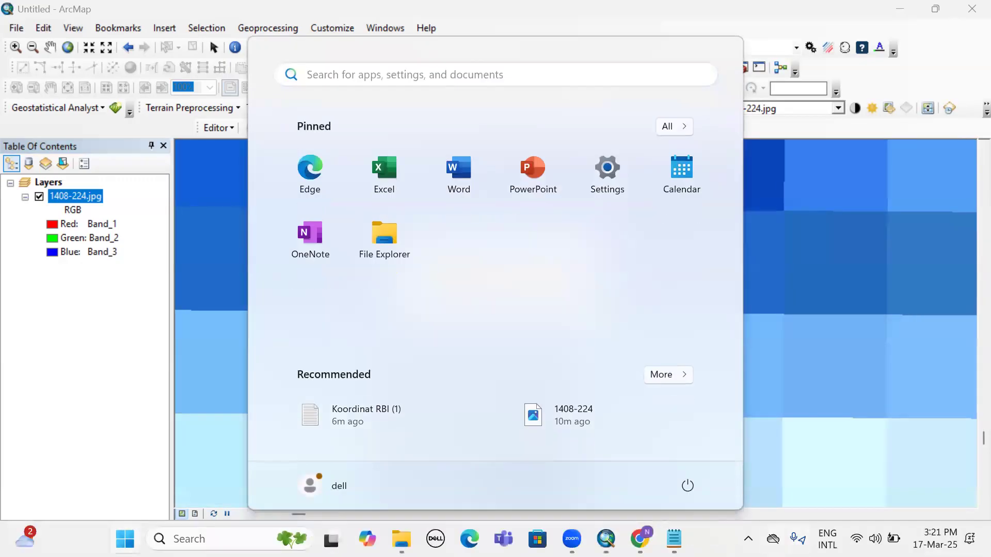
pyautogui.click(674, 552)
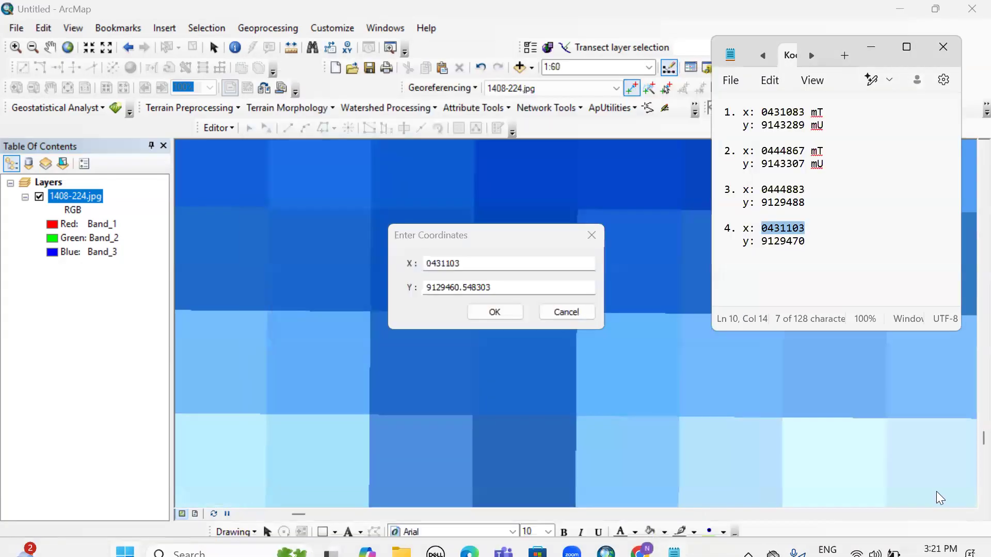
pyautogui.doubleClick(797, 241)
pyautogui.doubleClick(484, 287)
pyautogui.hotkey('ctrl', 'v')
pyautogui.click(494, 312)
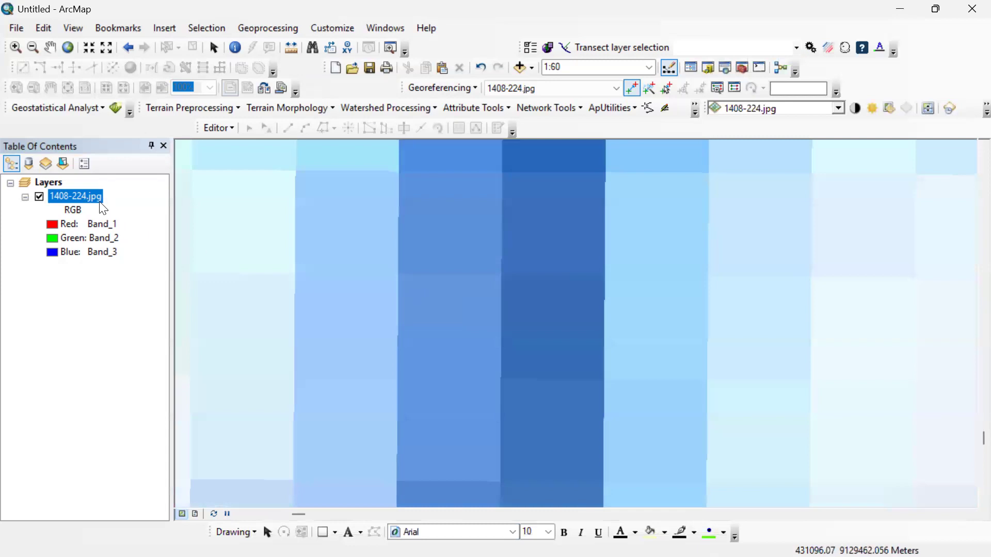
pyautogui.rightClick(94, 197)
pyautogui.click(195, 277)
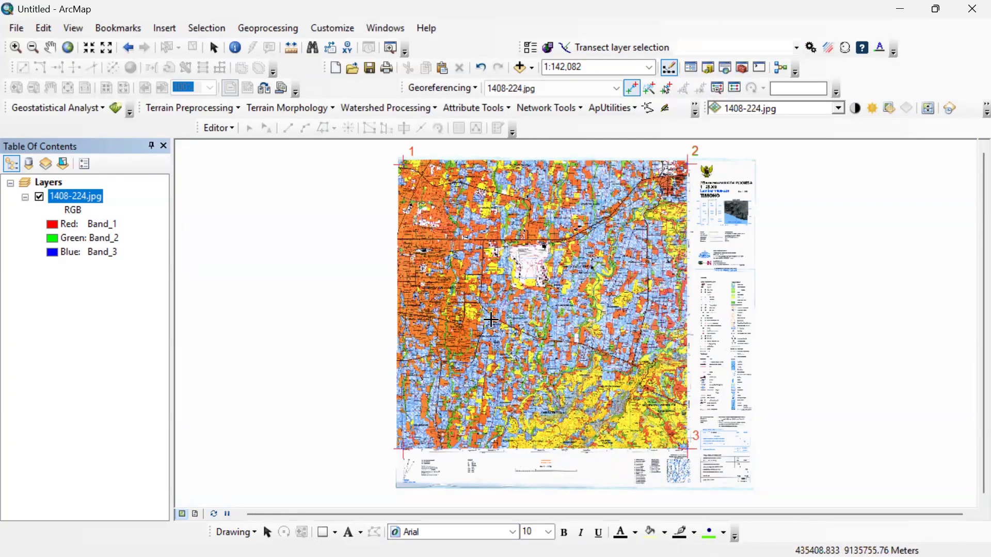
pyautogui.click(392, 297)
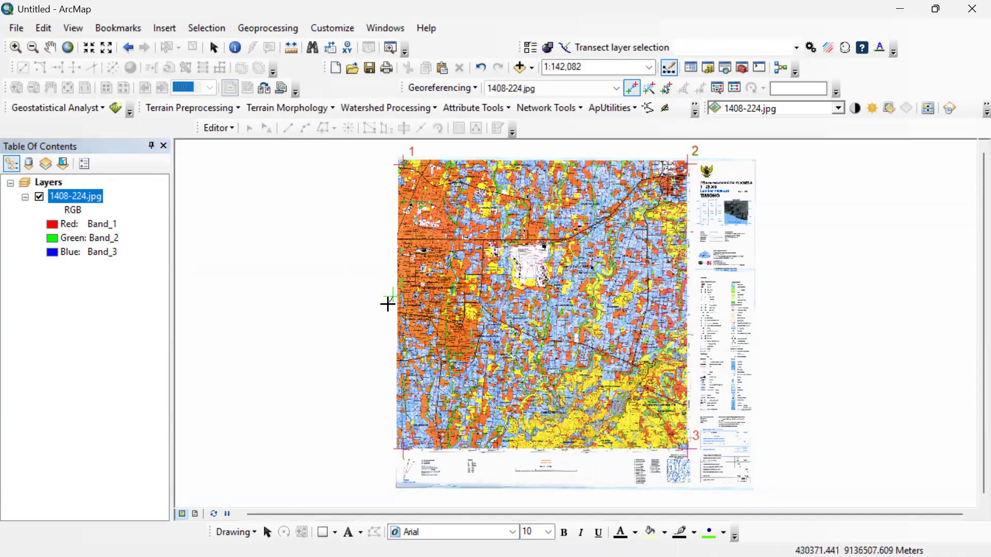
pyautogui.rightClick(364, 299)
pyautogui.click(419, 335)
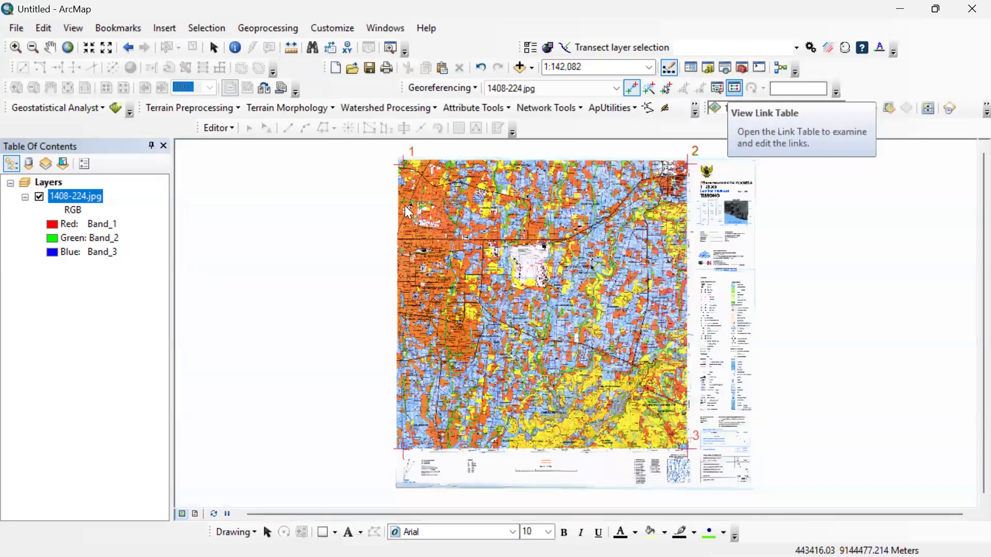
# Open the link table to check the four control point links and the total RMS error, and close it.
pyautogui.click(736, 88)
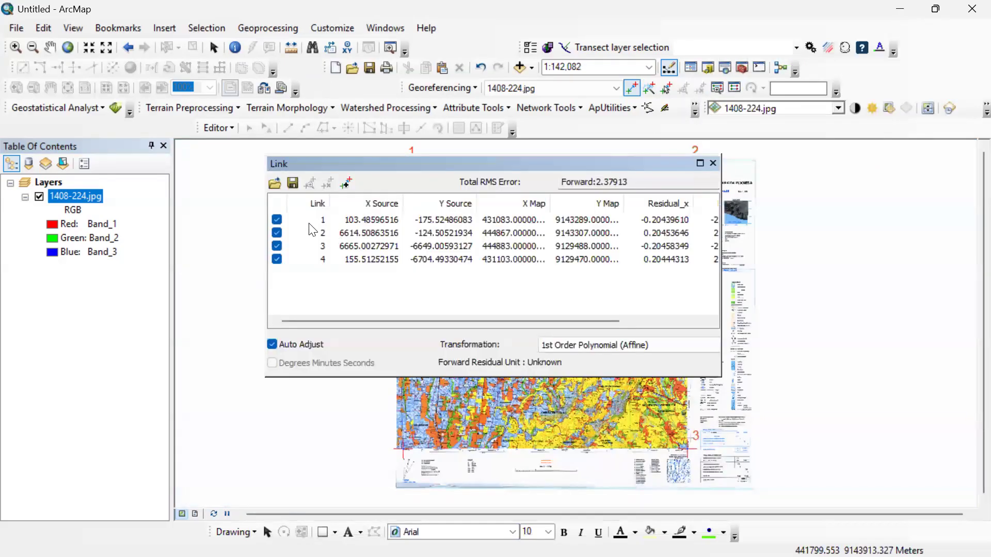
pyautogui.click(307, 259)
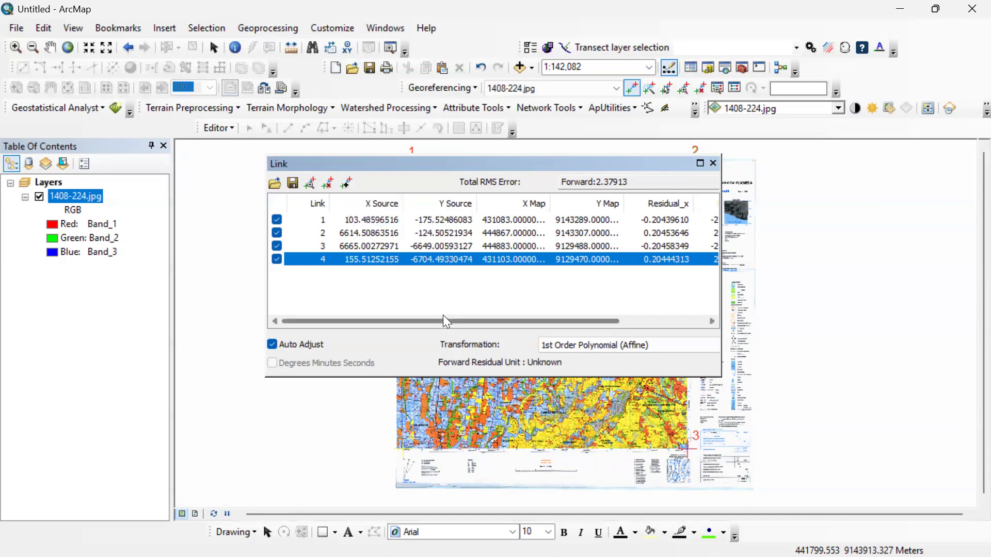
pyautogui.click(426, 282)
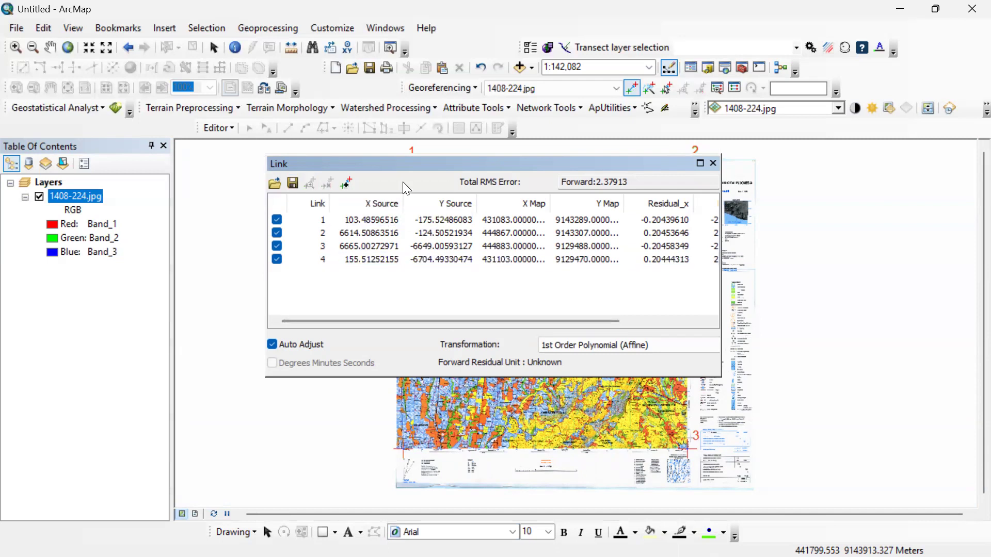
pyautogui.click(609, 182)
pyautogui.moveTo(629, 183); pyautogui.dragTo(561, 182)
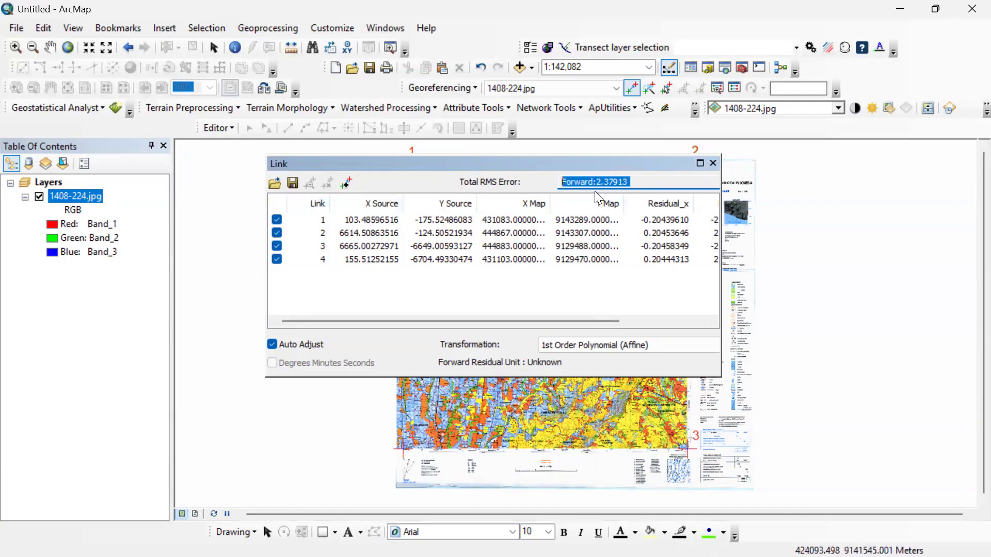
pyautogui.click(717, 160)
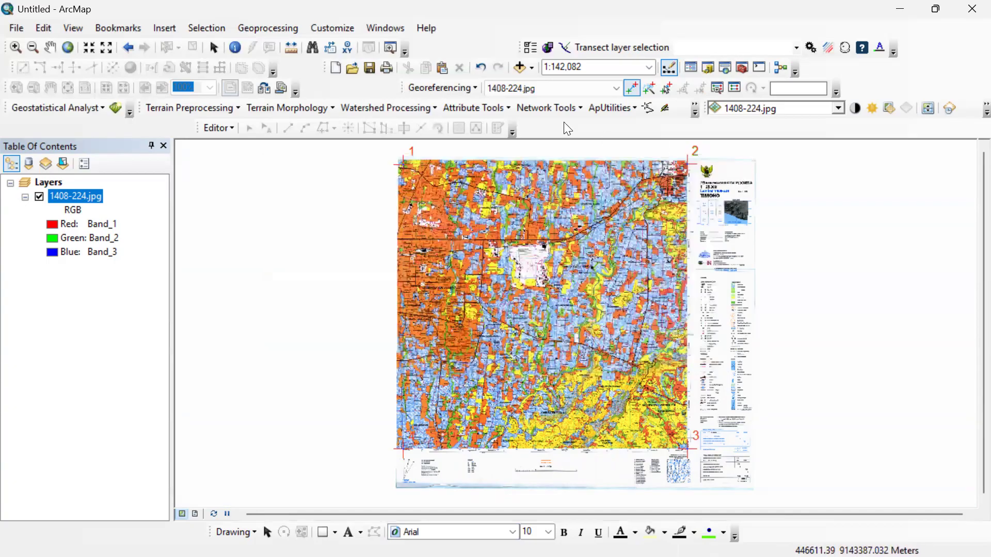
# Update the georeferencing of 1408-224.jpg to save the current warp to the dataset.
pyautogui.click(459, 89)
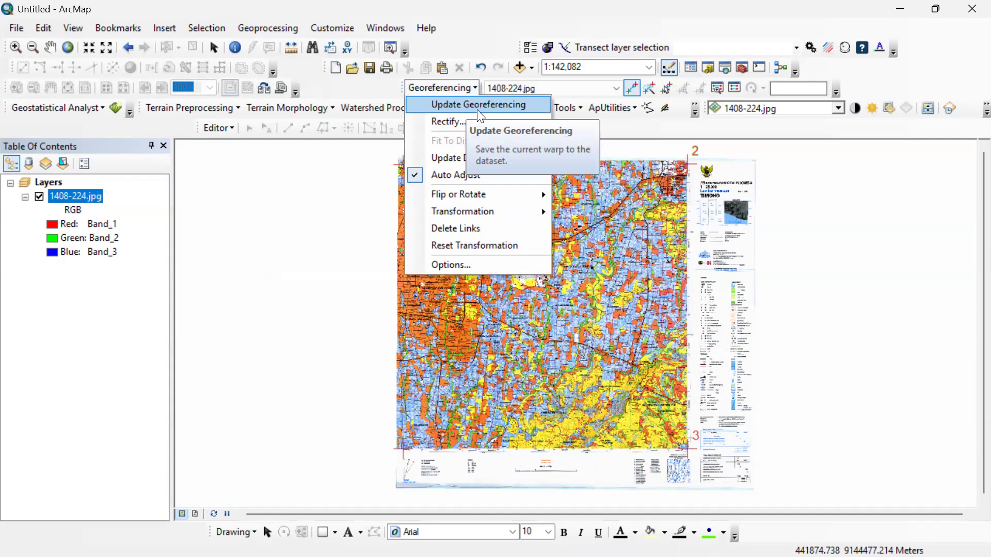
pyautogui.click(480, 107)
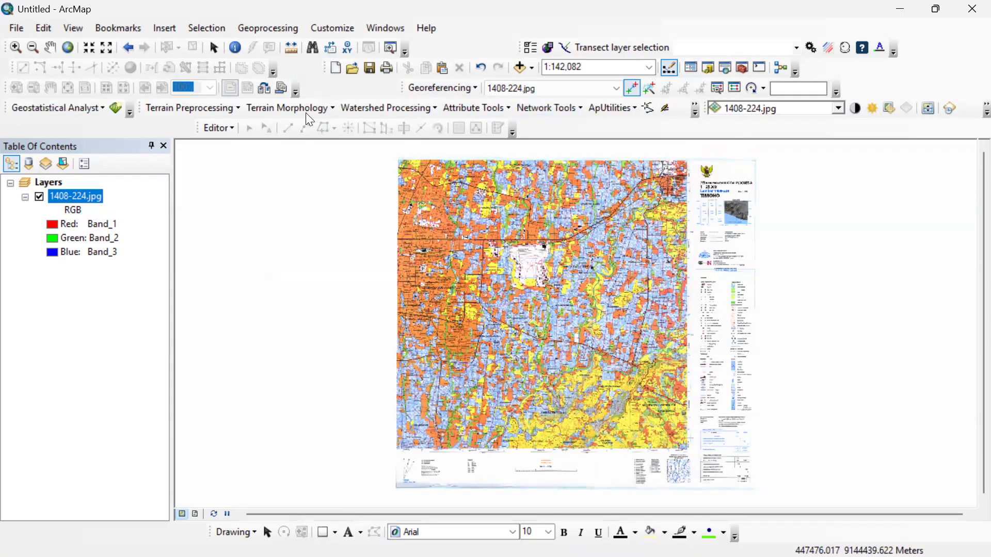
# Switch to the Data folder in File Explorer and examine the georeferencing files saved alongside the 1408-224 JPG.
pyautogui.press('super')
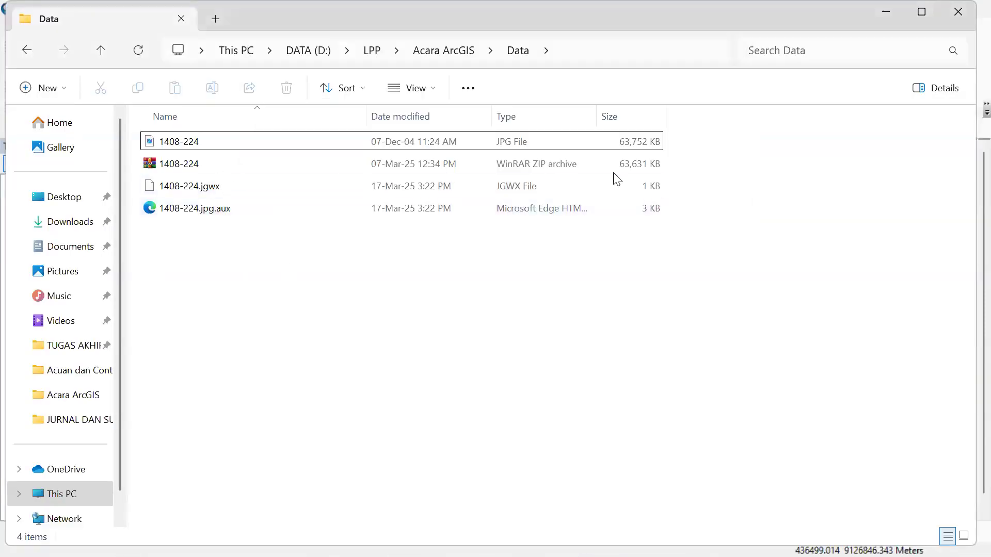
pyautogui.click(316, 186)
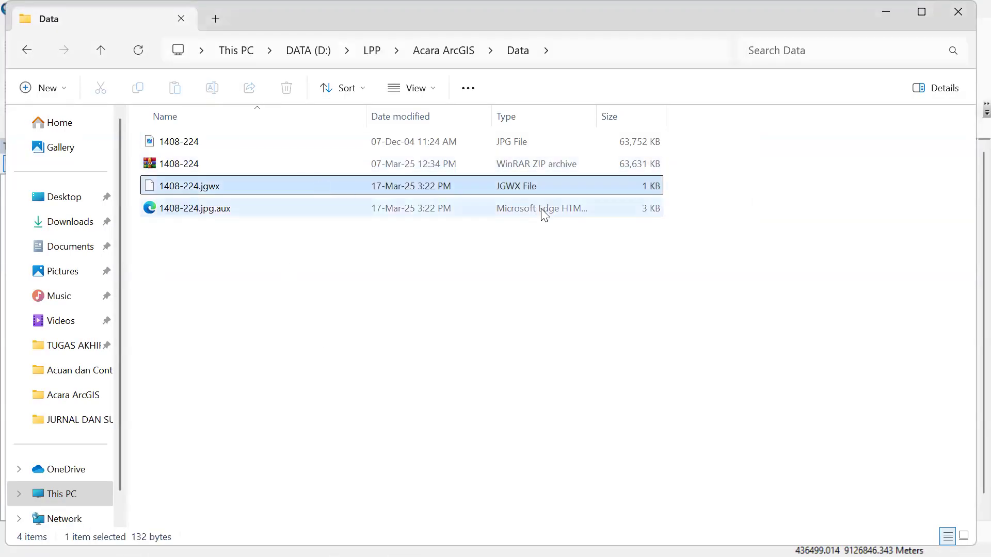
pyautogui.moveTo(692, 234); pyautogui.dragTo(366, 192)
pyautogui.click(338, 221)
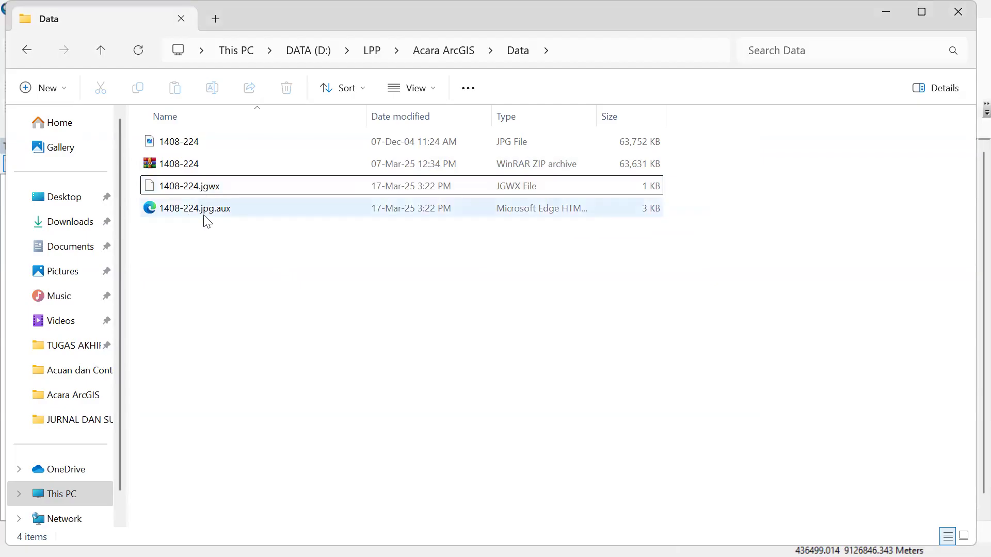
pyautogui.moveTo(671, 232); pyautogui.dragTo(291, 187)
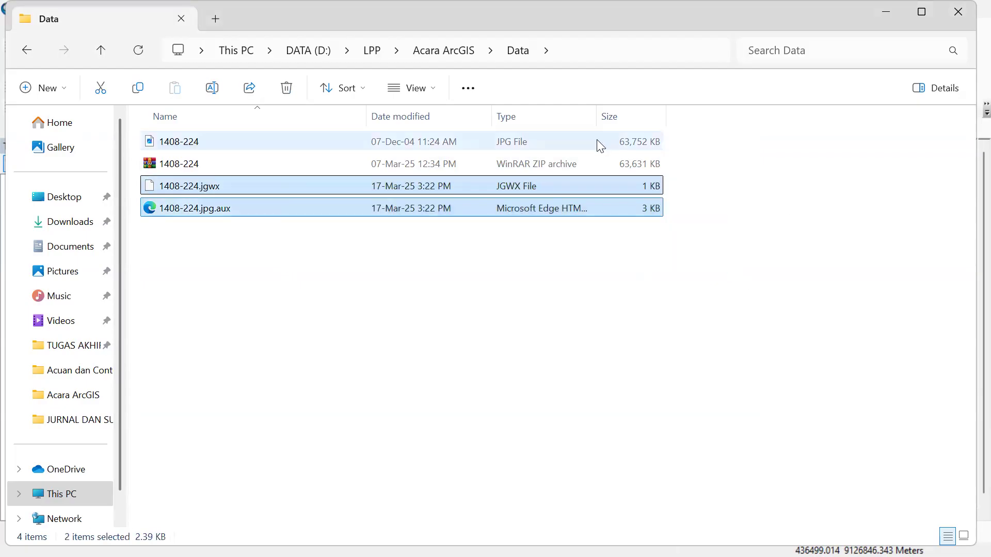
pyautogui.click(630, 147)
pyautogui.keyDown('ctrl'); pyautogui.click(537, 190); pyautogui.keyUp('ctrl')
pyautogui.keyDown('ctrl'); pyautogui.click(534, 204); pyautogui.keyUp('ctrl')
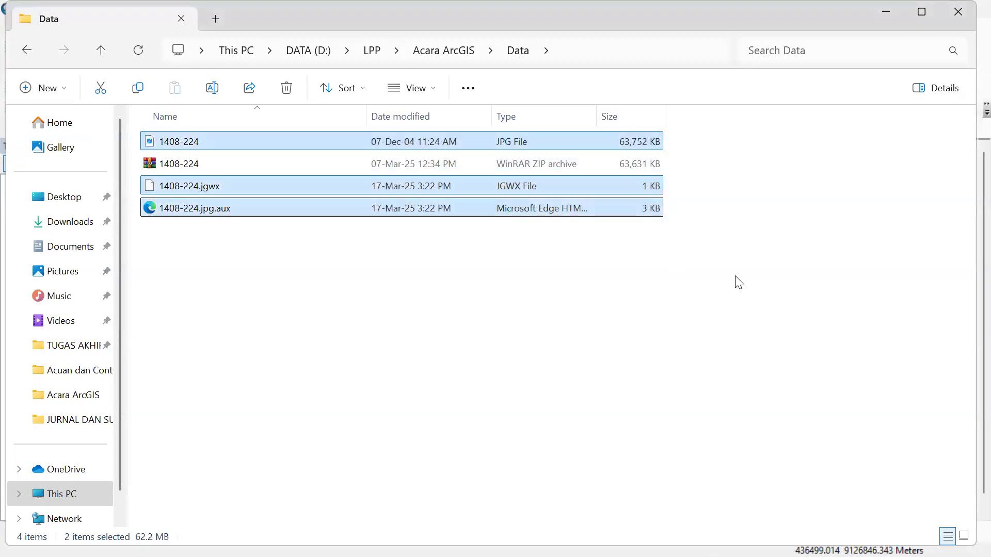
pyautogui.click(752, 290)
pyautogui.click(522, 144)
pyautogui.click(692, 289)
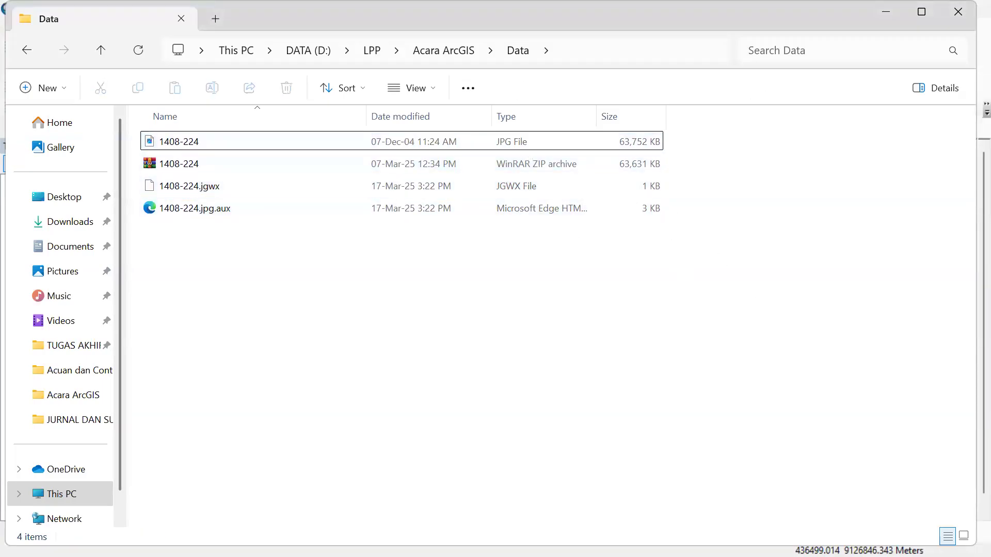
# Switch back to ArcMap, show the Catalog, and browse to the folder D:\LPP\Acara ArcGIS\Data.
pyautogui.press('super')
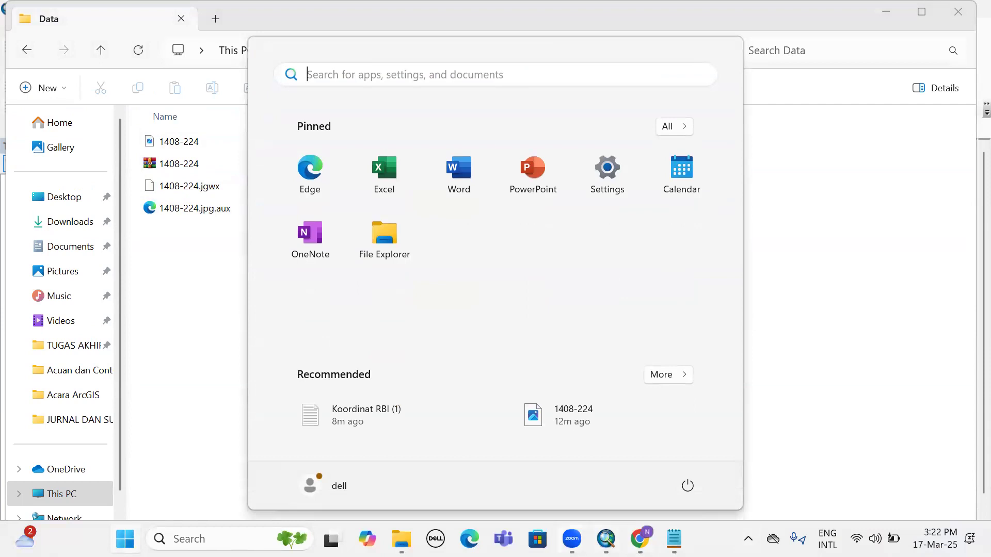
pyautogui.click(606, 538)
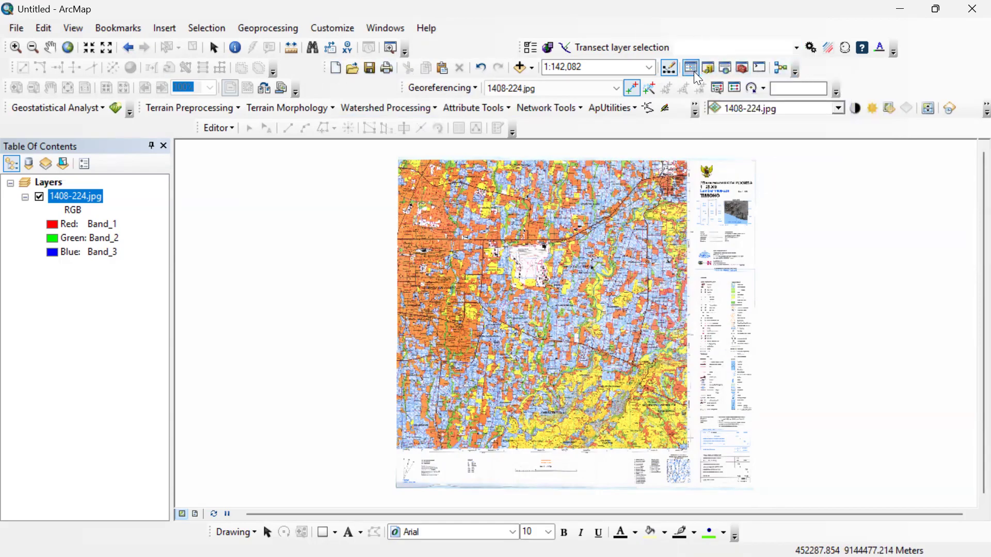
pyautogui.click(708, 67)
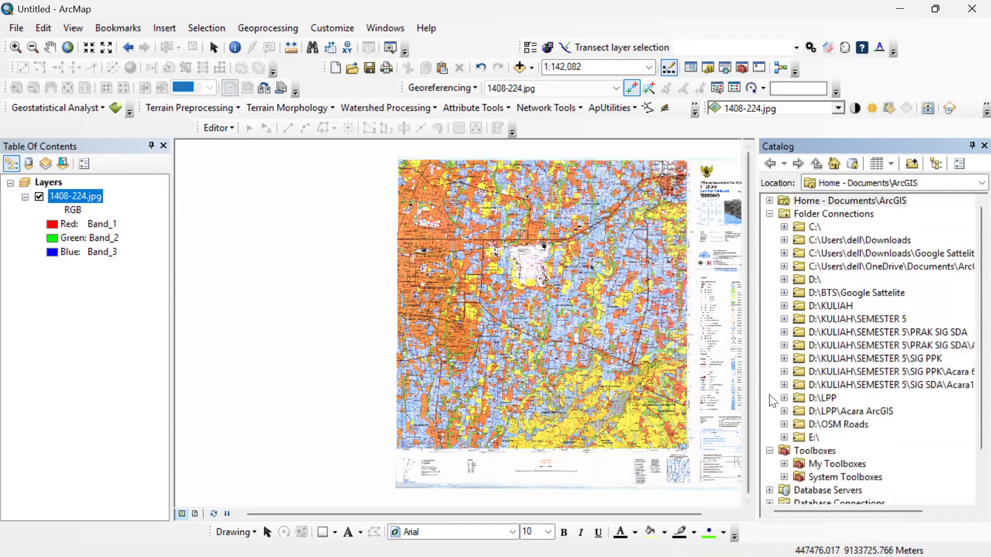
pyautogui.doubleClick(822, 278)
pyautogui.click(799, 319)
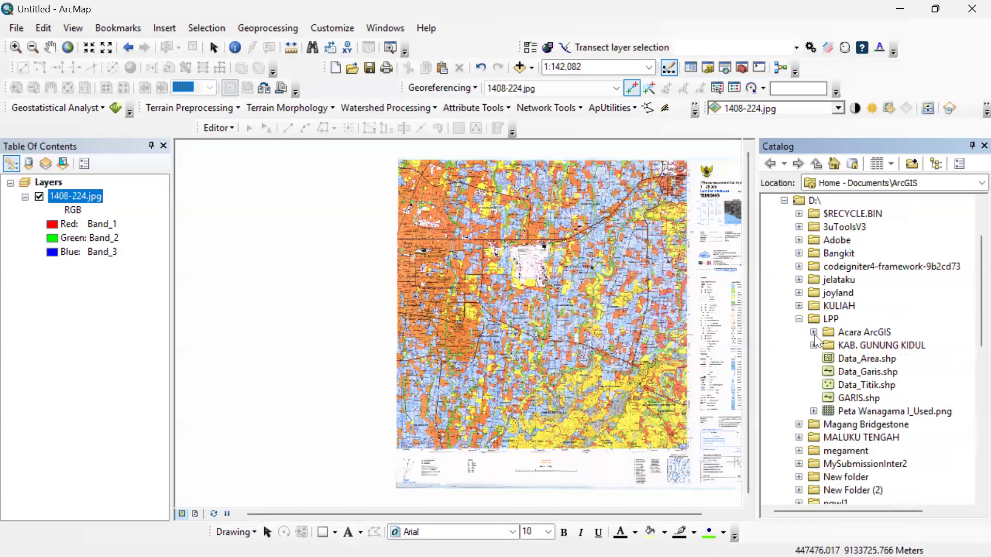
pyautogui.click(827, 373)
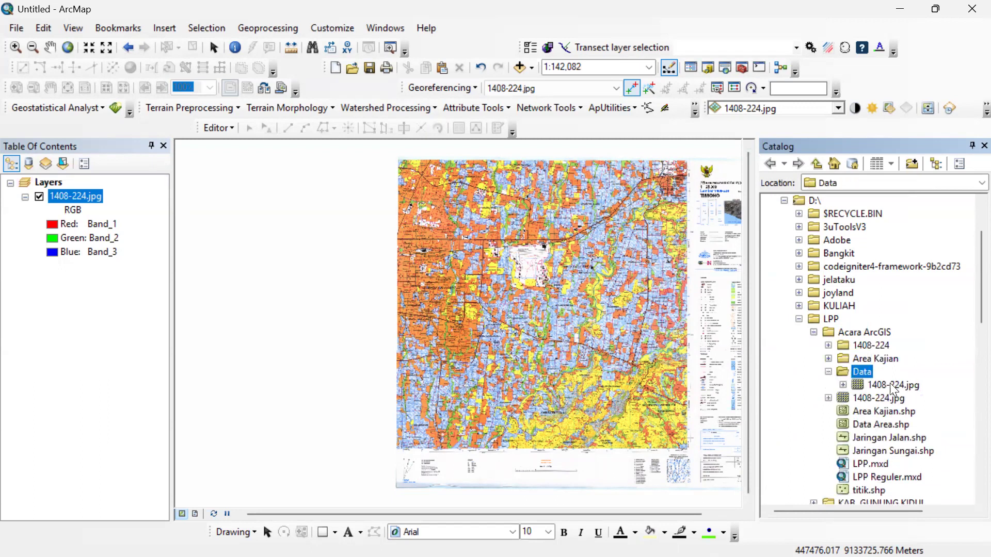
# Start a new shapefile in the Data folder and name it Data Titik.
pyautogui.rightClick(847, 372)
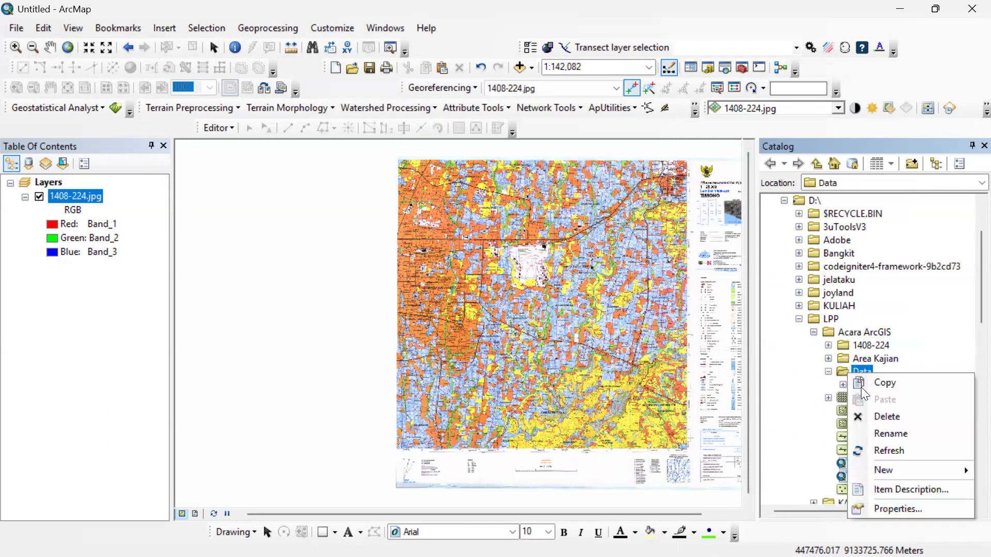
pyautogui.moveTo(917, 470)
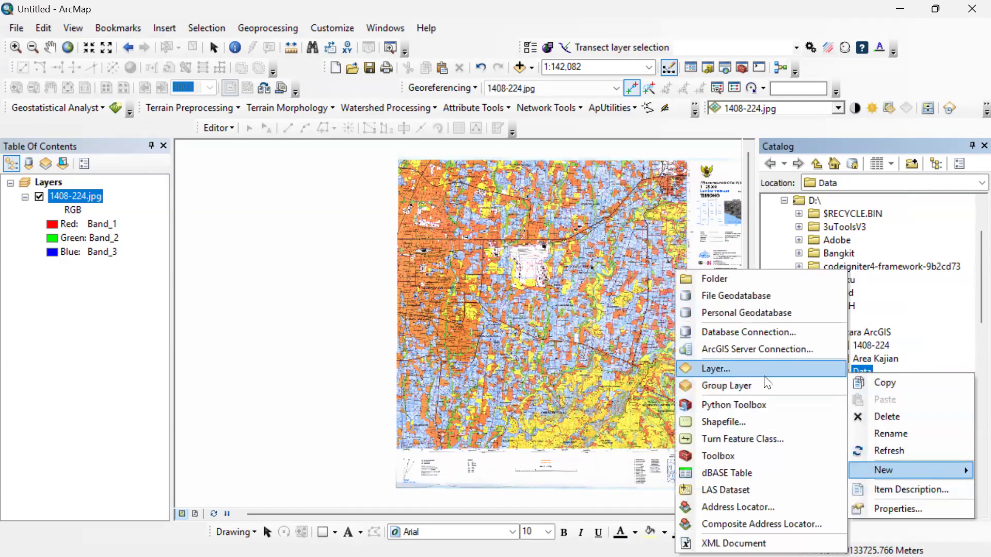
pyautogui.click(772, 421)
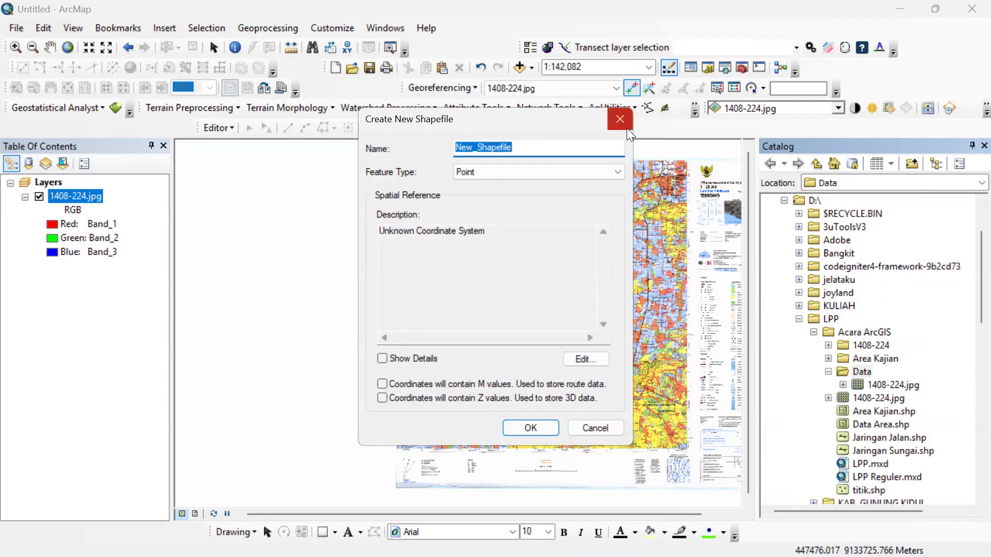
pyautogui.write('Data Titik')
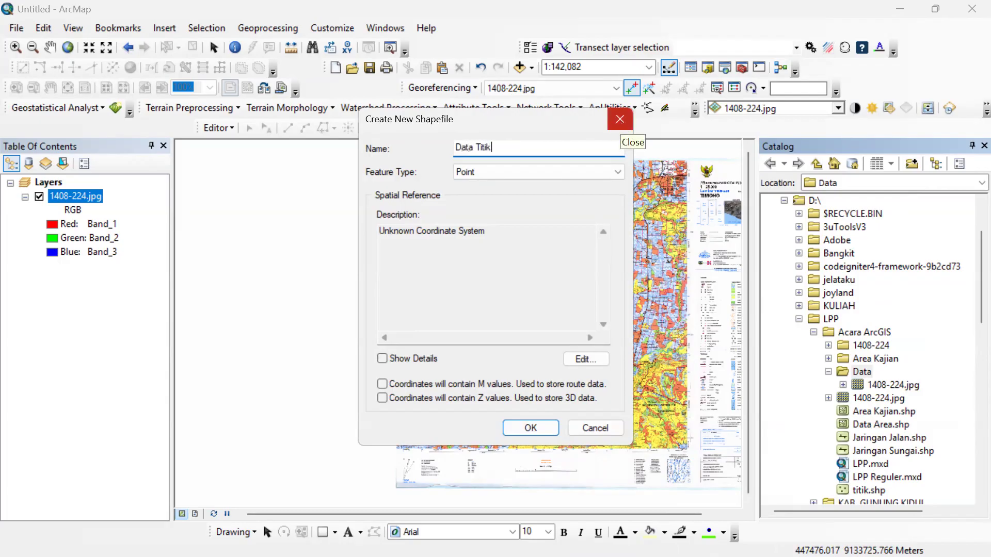
# Set the shapefile's coordinate system to WGS 1984 UTM Zone 49S, keep the Point feature type, and create it.
pyautogui.click(588, 360)
pyautogui.click(439, 192)
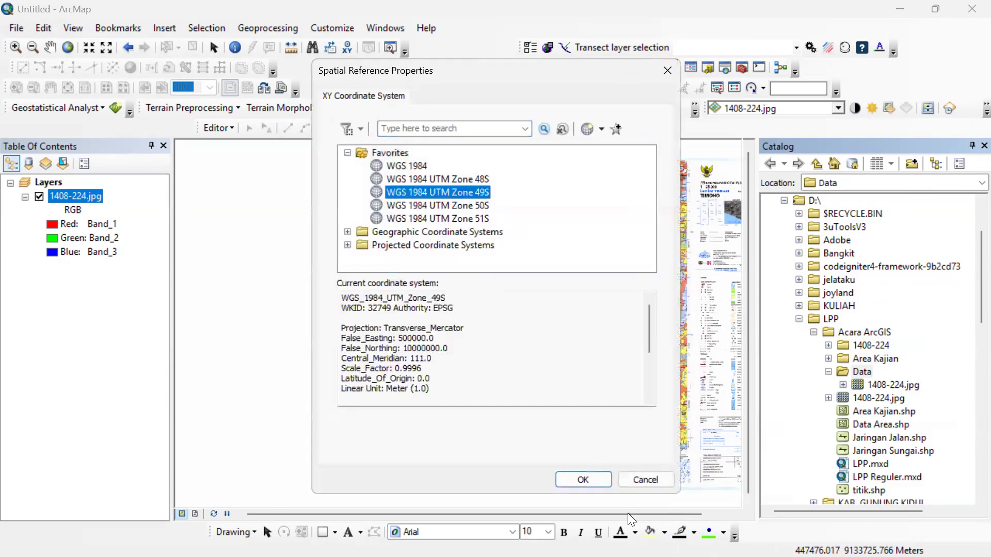
pyautogui.click(580, 479)
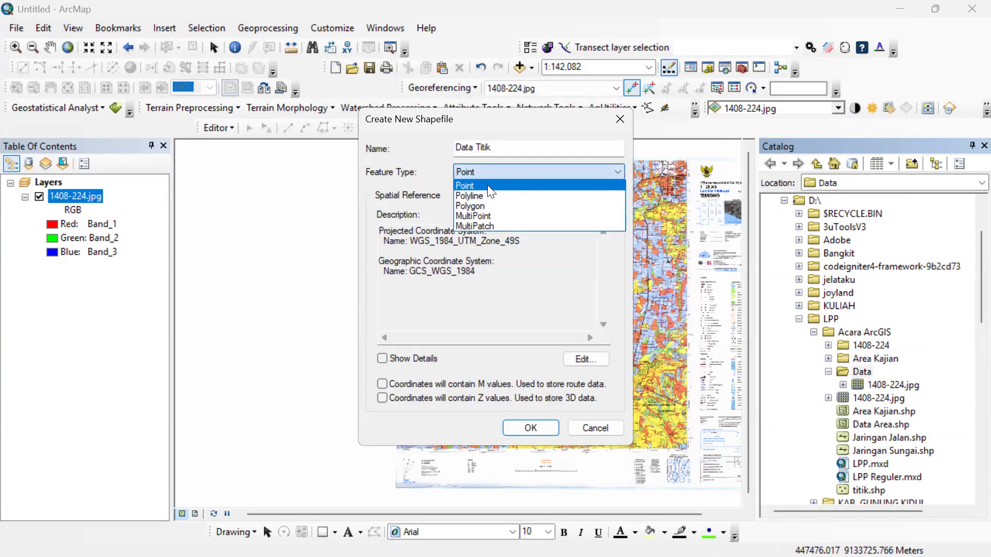
pyautogui.click(487, 185)
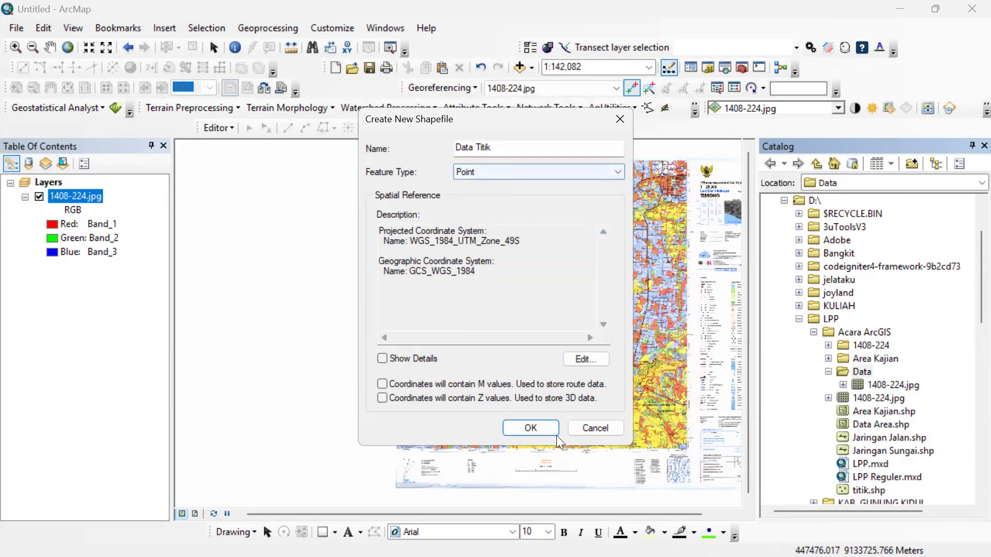
pyautogui.click(529, 431)
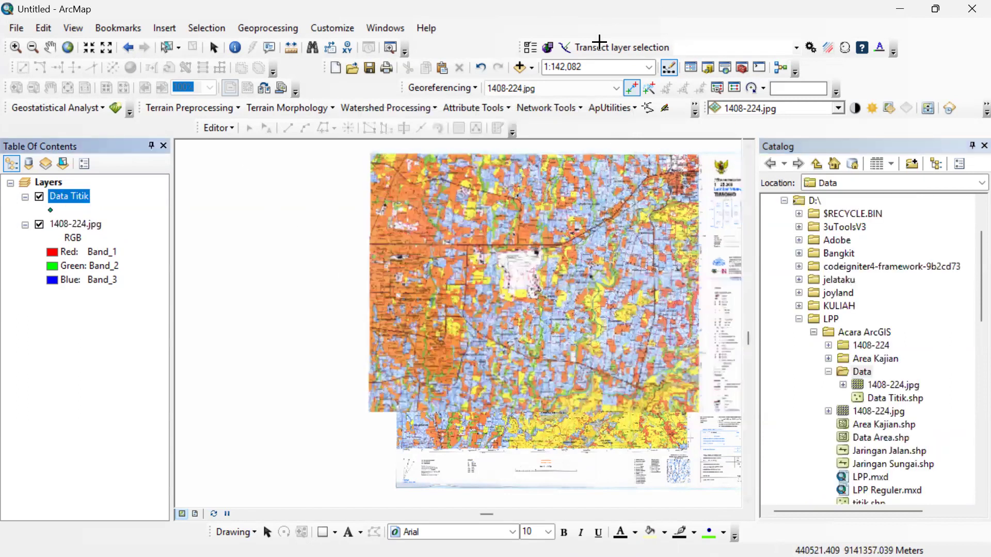
# Browse up from the Data folder and add the existing Area Kajian shapefile to the map.
pyautogui.scroll(3, 597, 204)
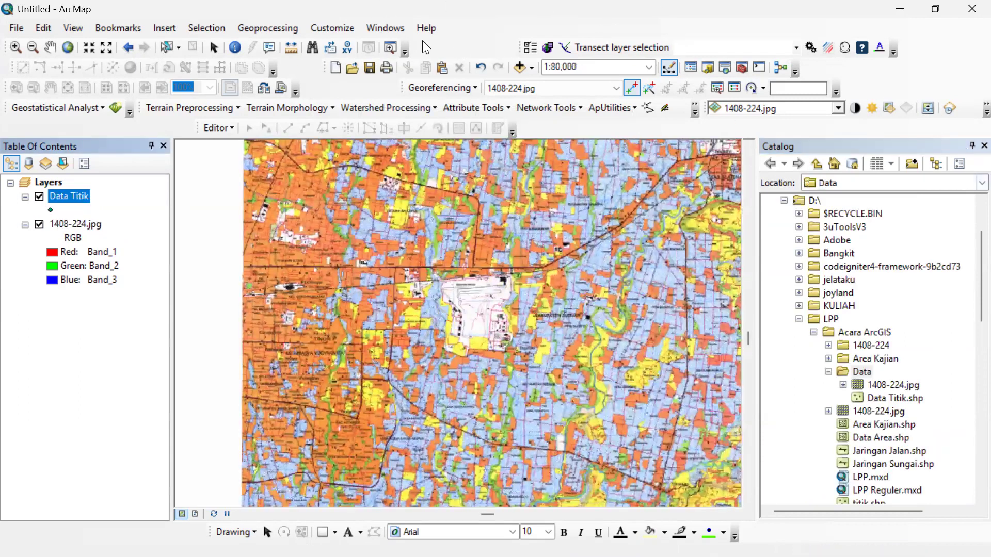
pyautogui.click(520, 68)
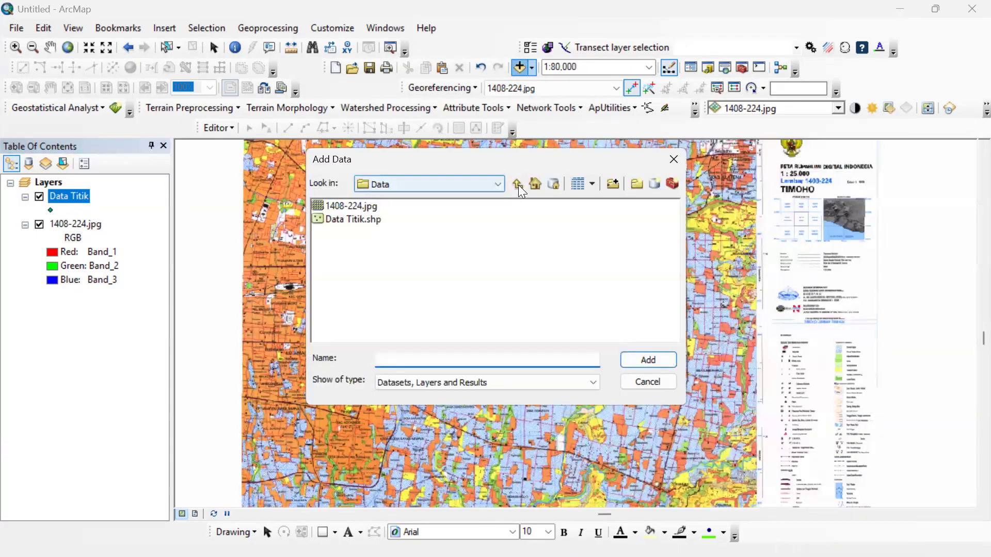
pyautogui.doubleClick(375, 223)
pyautogui.click(374, 204)
pyautogui.click(639, 364)
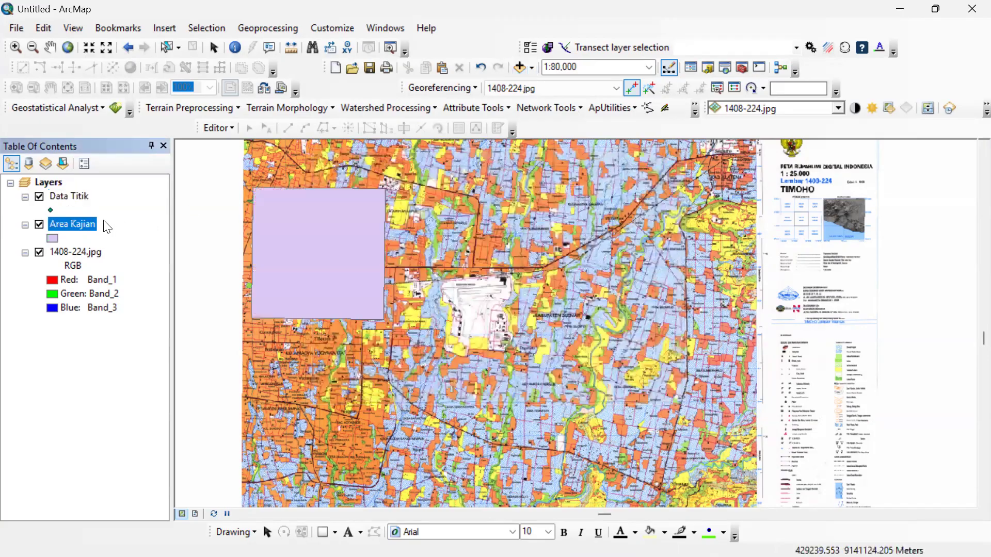
# Zoom the map to the extent of the Area Kajian layer.
pyautogui.rightClick(81, 220)
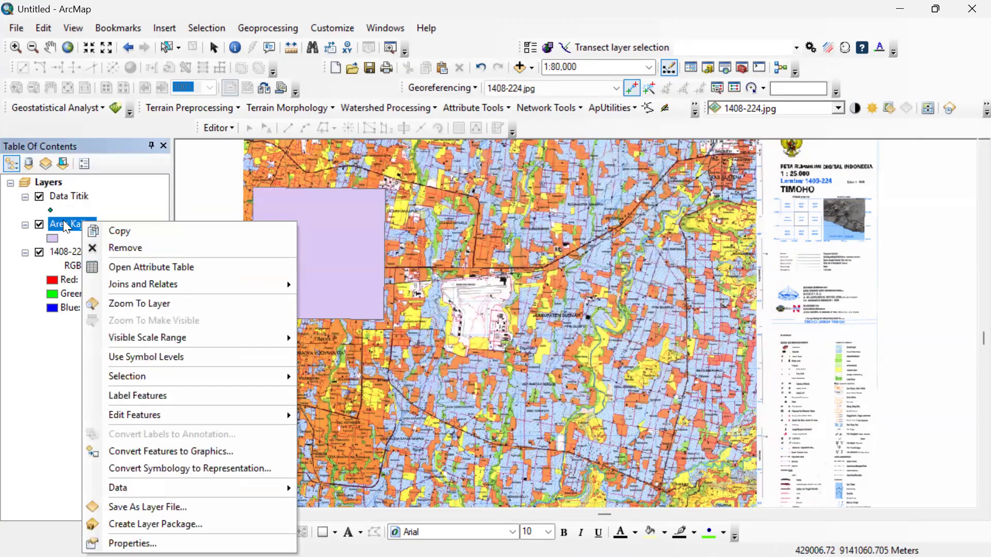
pyautogui.click(65, 223)
pyautogui.rightClick(66, 223)
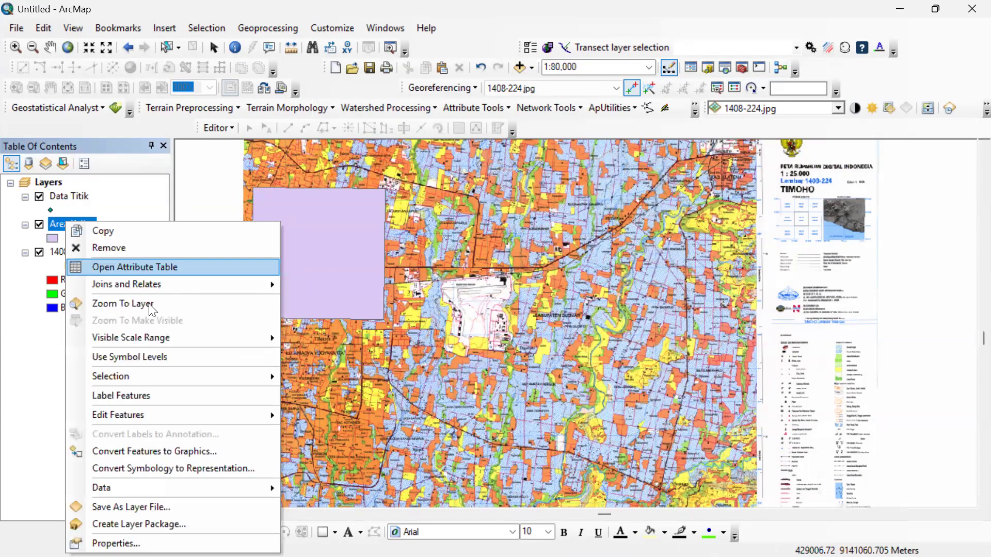
pyautogui.click(155, 304)
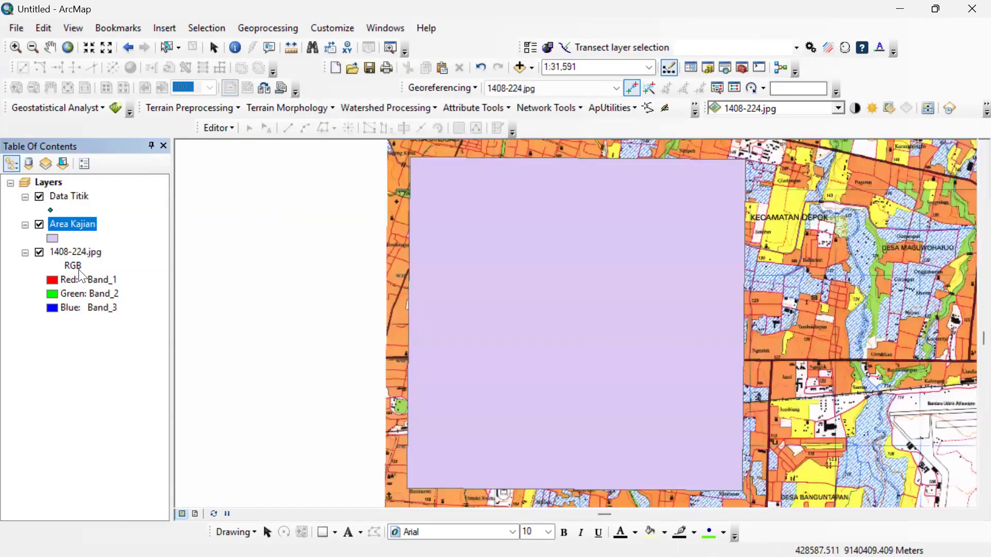
# Give the Area Kajian layer the Hollow symbol with No Color fill and an outline width of 2.
pyautogui.click(53, 240)
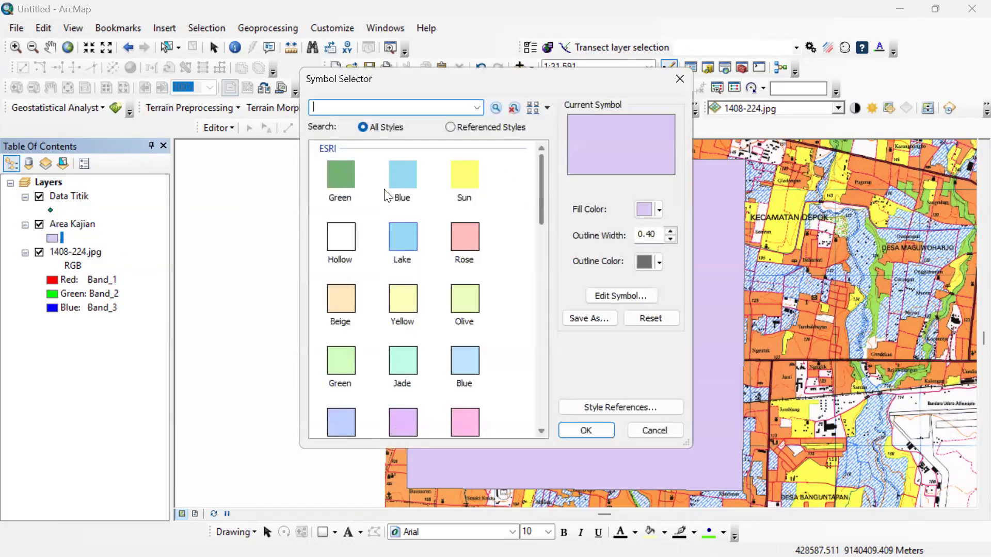
pyautogui.click(342, 234)
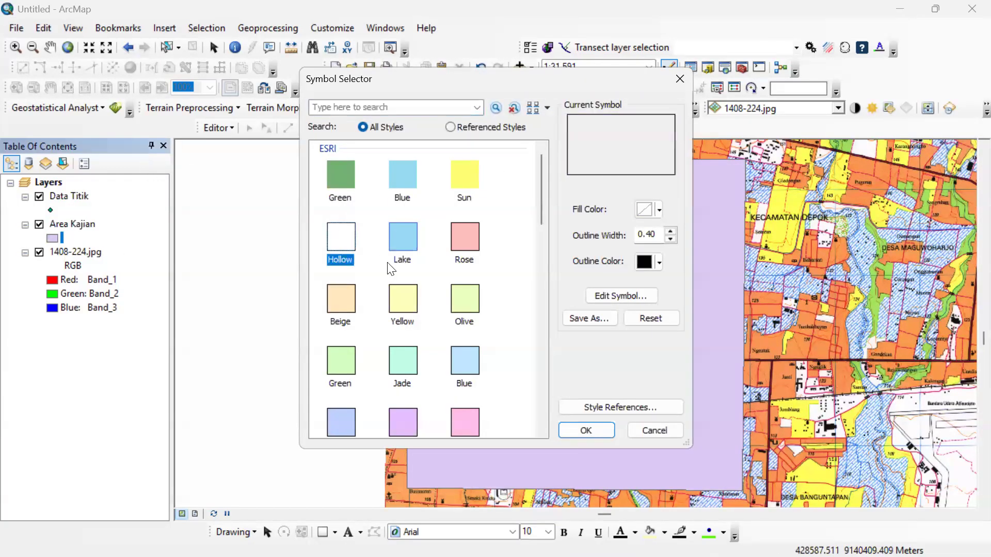
pyautogui.click(648, 210)
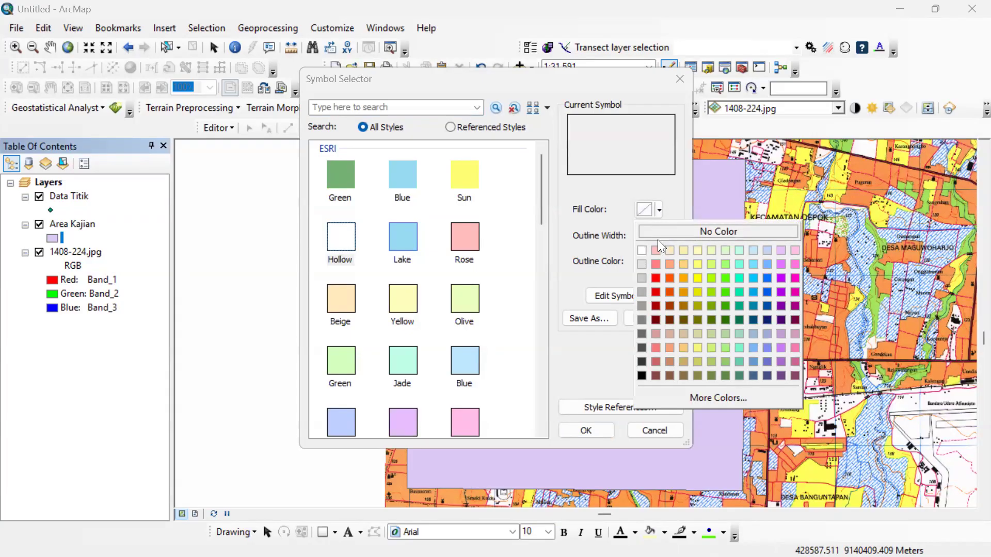
pyautogui.click(617, 207)
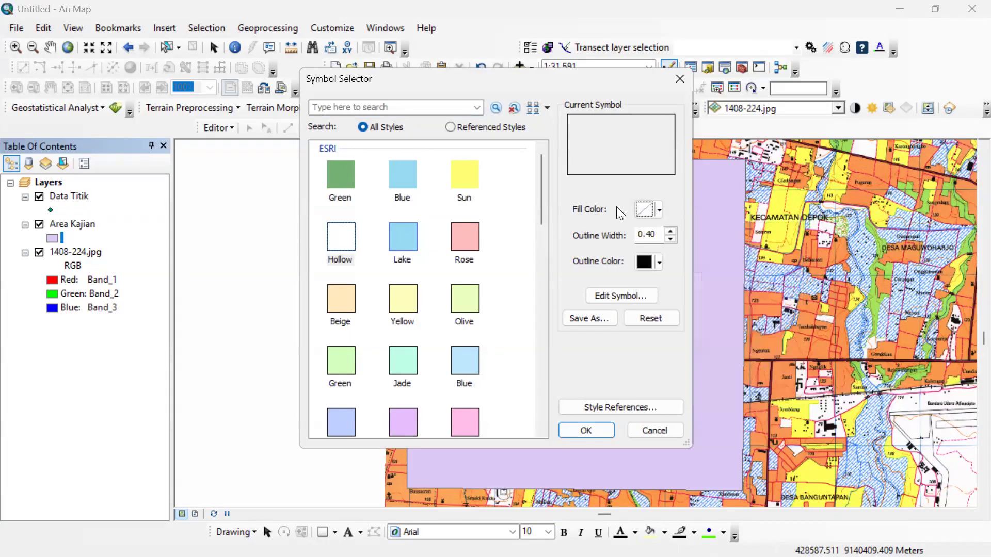
pyautogui.click(662, 208)
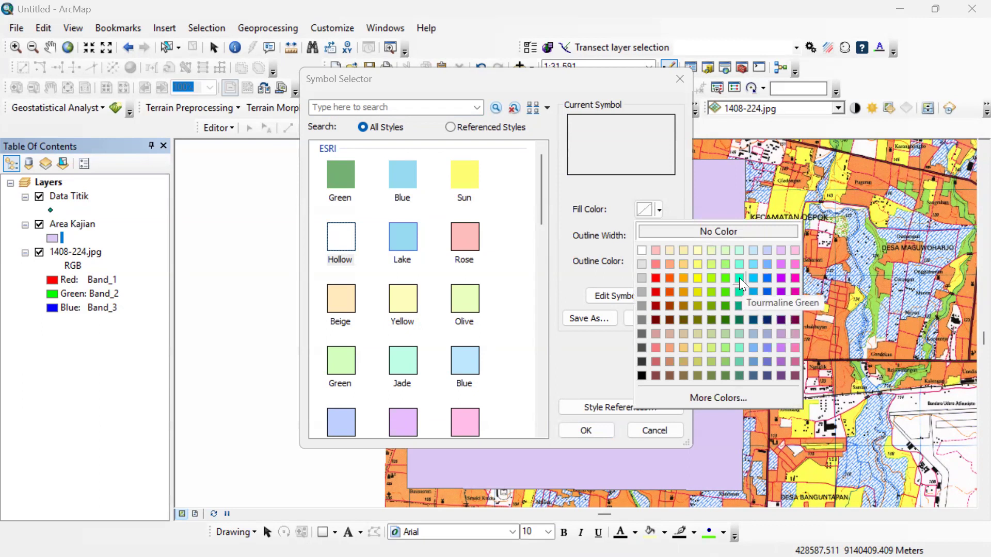
pyautogui.click(739, 278)
pyautogui.click(672, 231)
pyautogui.click(672, 230)
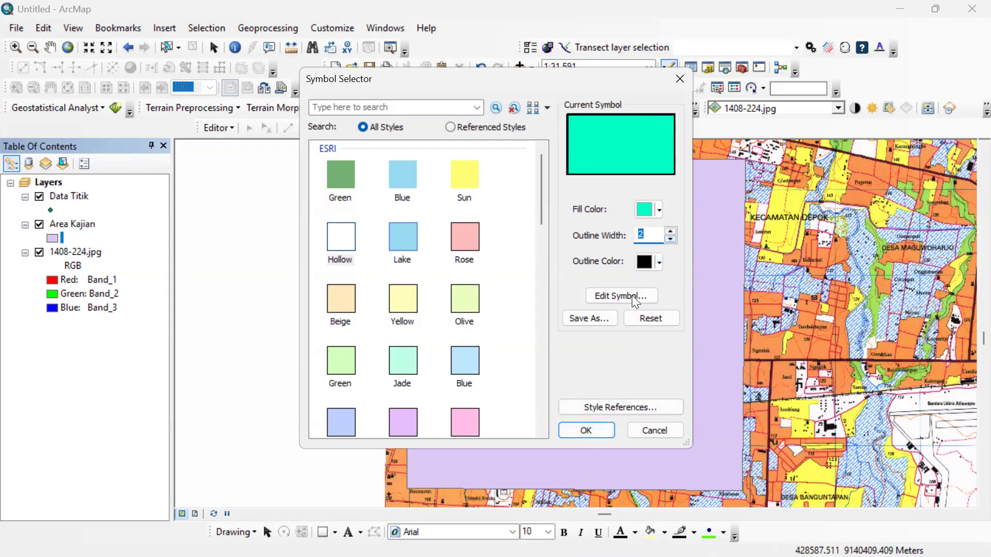
pyautogui.click(659, 210)
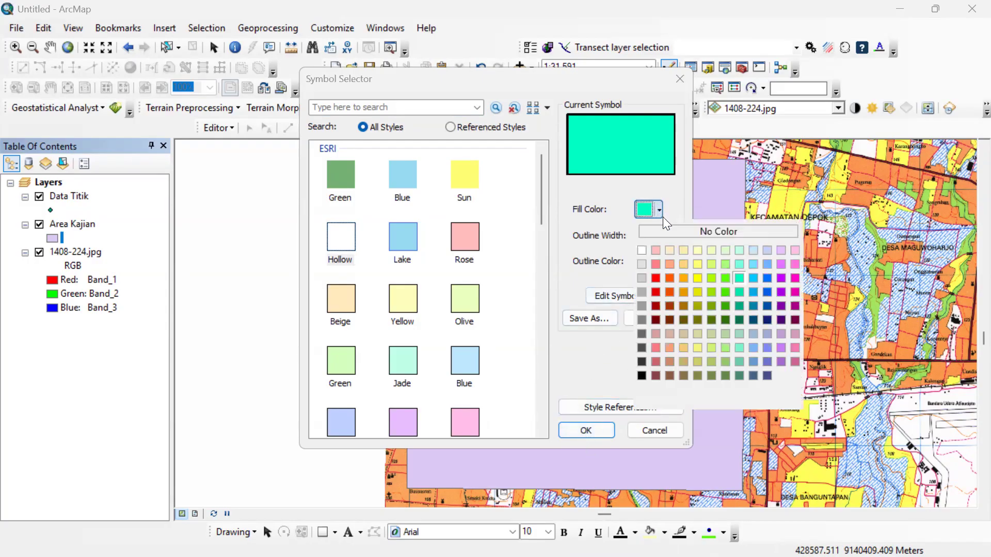
pyautogui.click(668, 231)
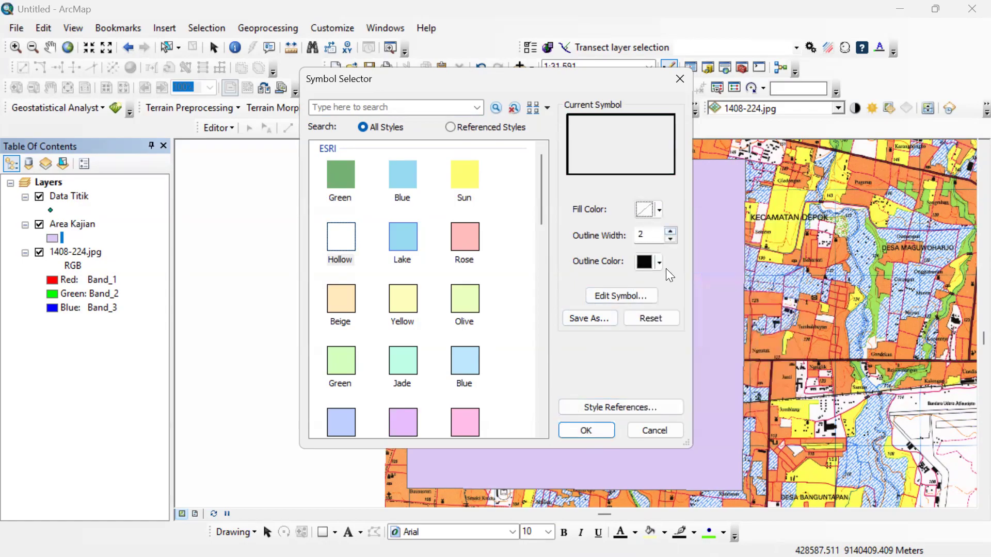
# Try a bright blue outline and a Tourmaline Green fill on the Area Kajian symbol, resetting the fill to No Color.
pyautogui.click(659, 263)
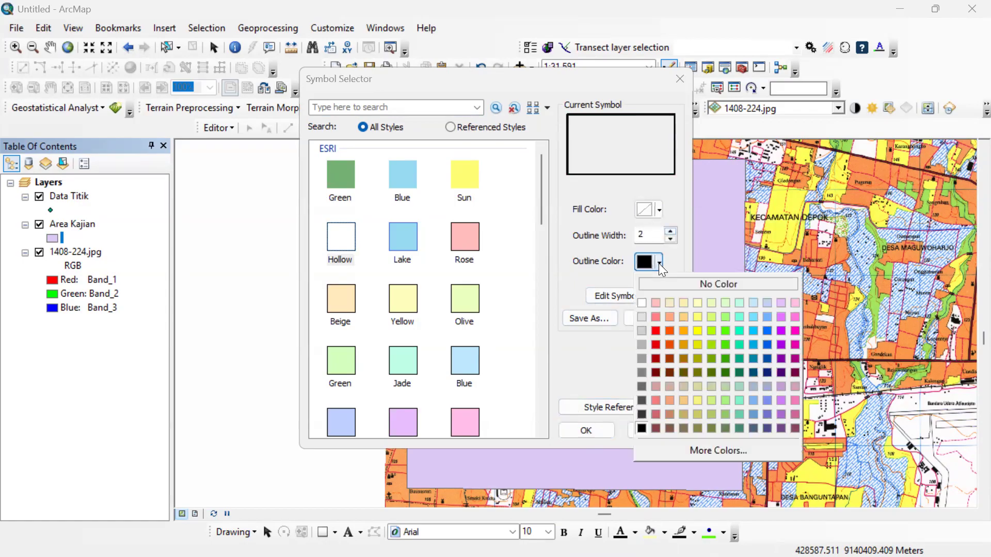
pyautogui.click(752, 332)
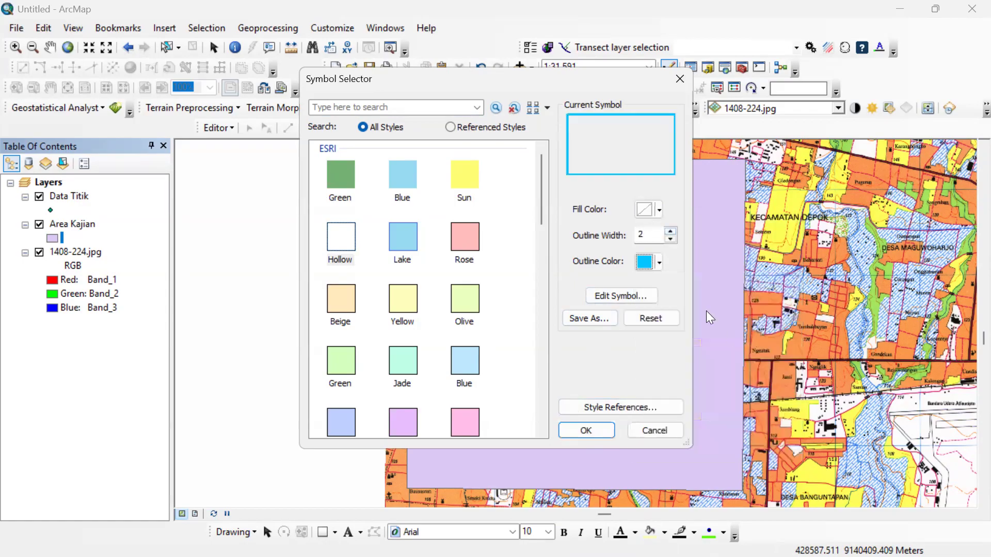
pyautogui.click(659, 210)
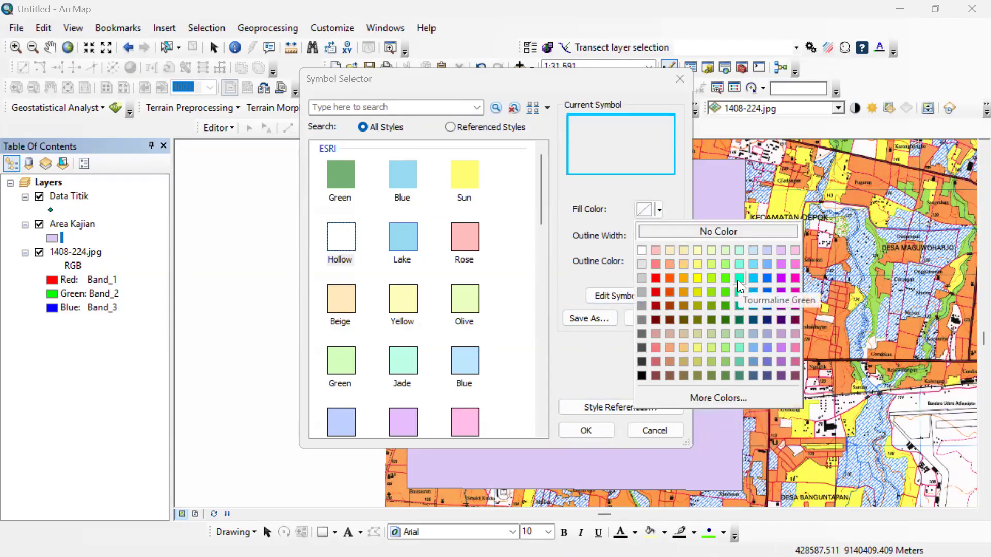
pyautogui.click(737, 280)
pyautogui.click(659, 210)
pyautogui.click(687, 230)
# Set the Area Kajian outline color to Tourmaline Green and apply the symbol to the layer.
pyautogui.click(660, 262)
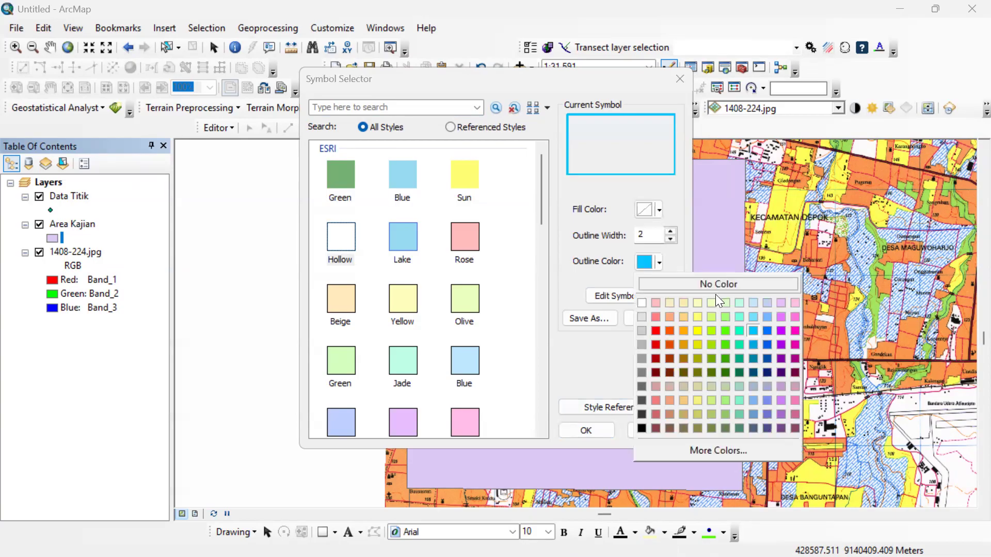
pyautogui.click(738, 329)
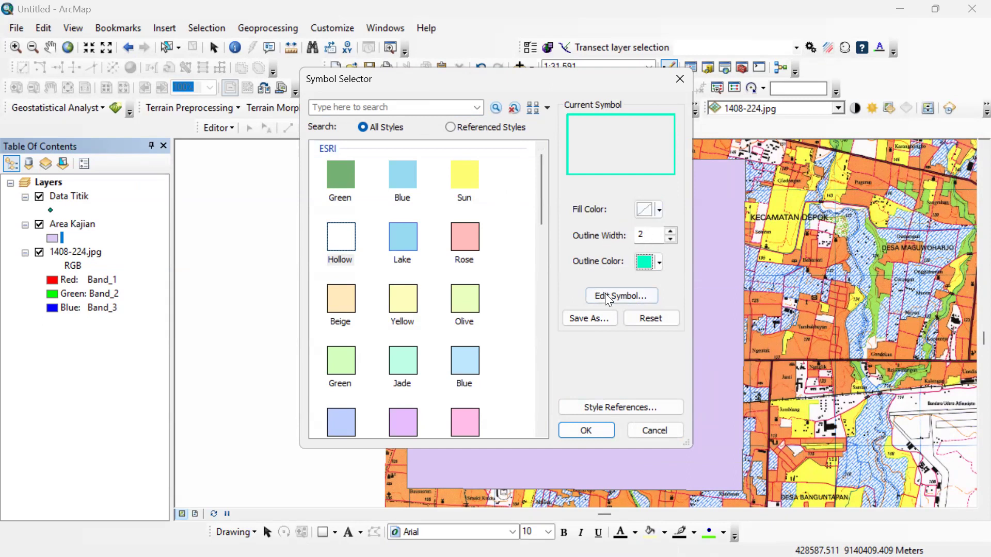
pyautogui.click(656, 263)
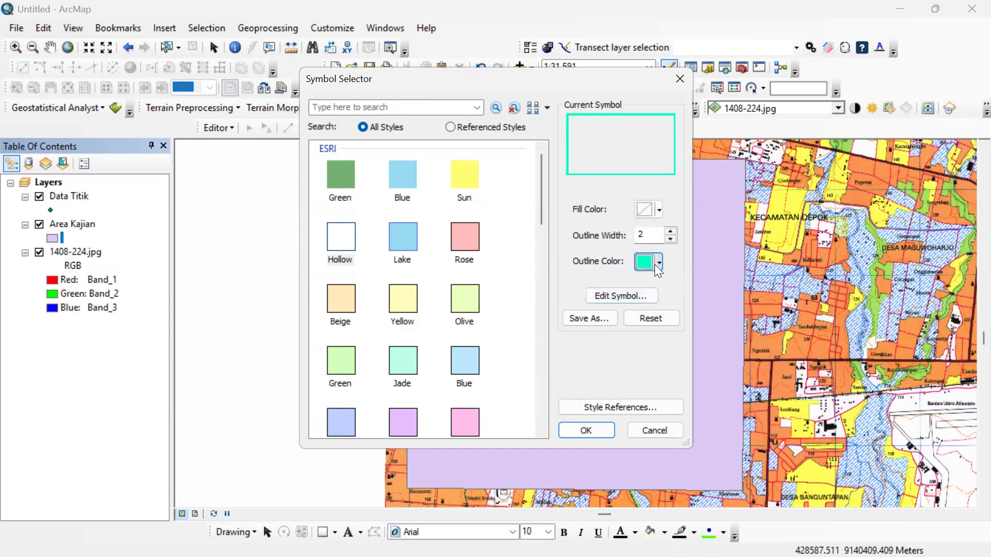
pyautogui.click(586, 356)
pyautogui.click(586, 431)
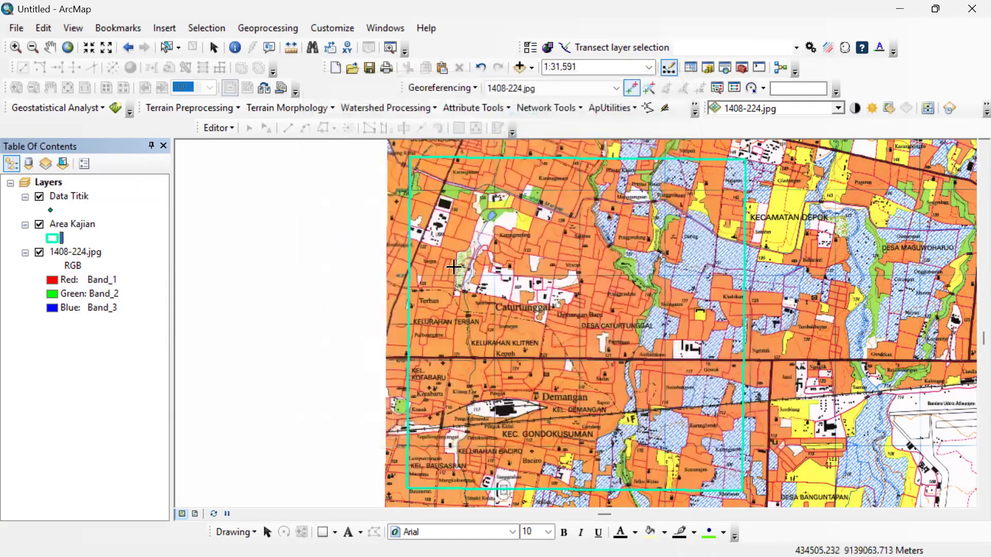
# Open the attribute table of the Data Titik layer.
pyautogui.click(83, 199)
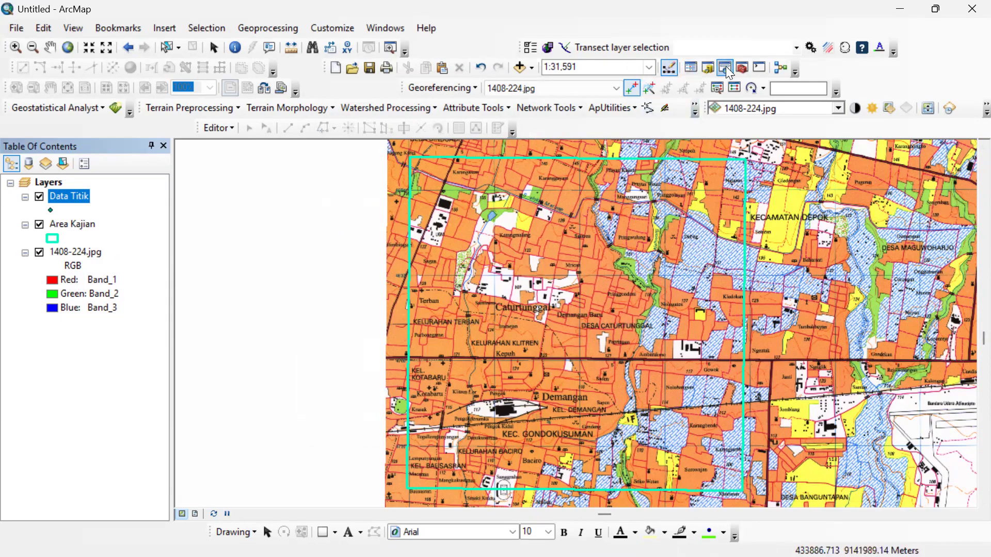
pyautogui.click(708, 66)
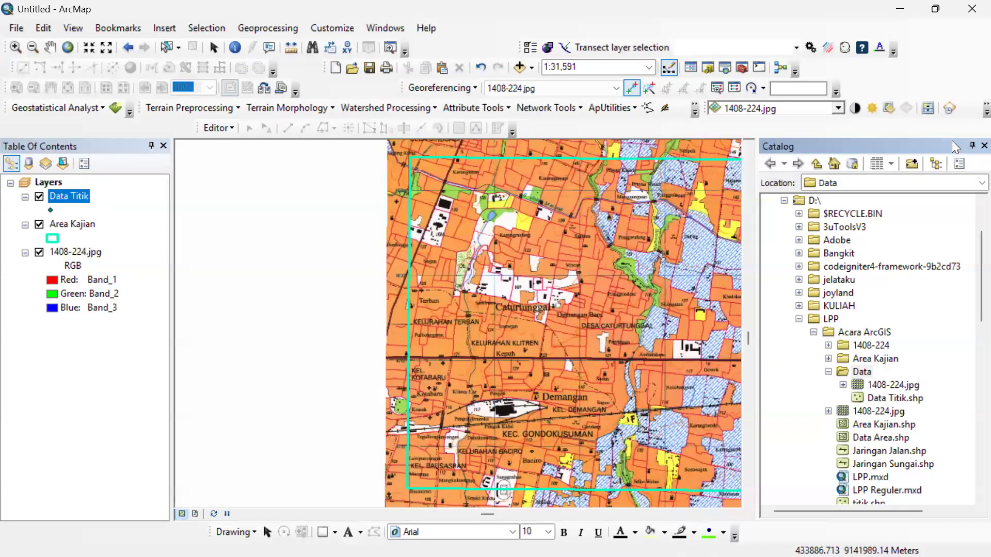
pyautogui.rightClick(69, 196)
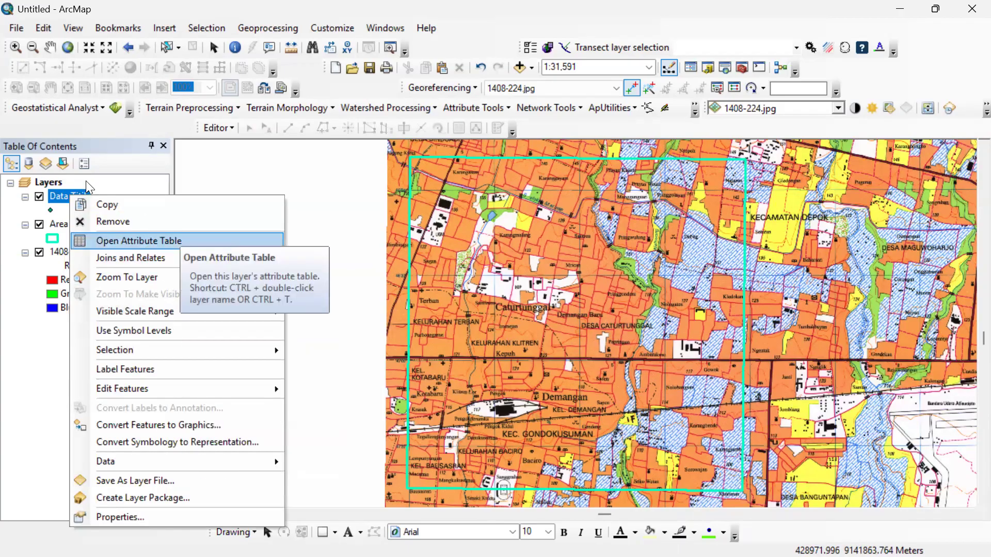
pyautogui.click(83, 195)
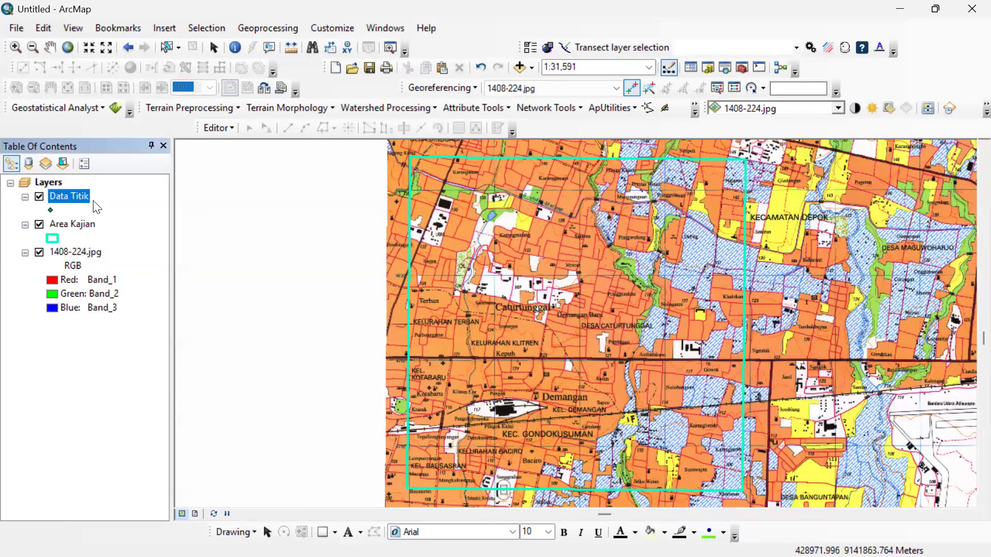
pyautogui.rightClick(80, 196)
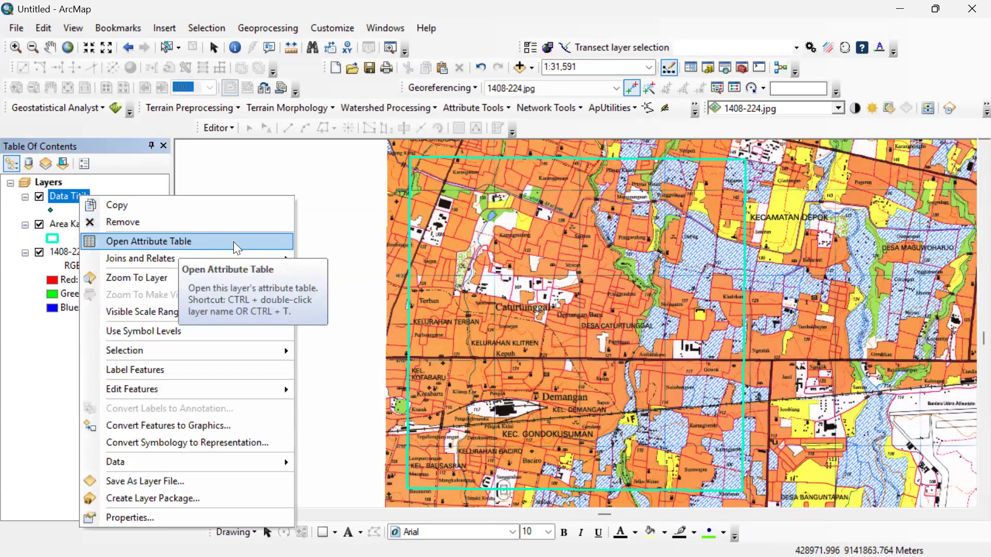
pyautogui.click(272, 242)
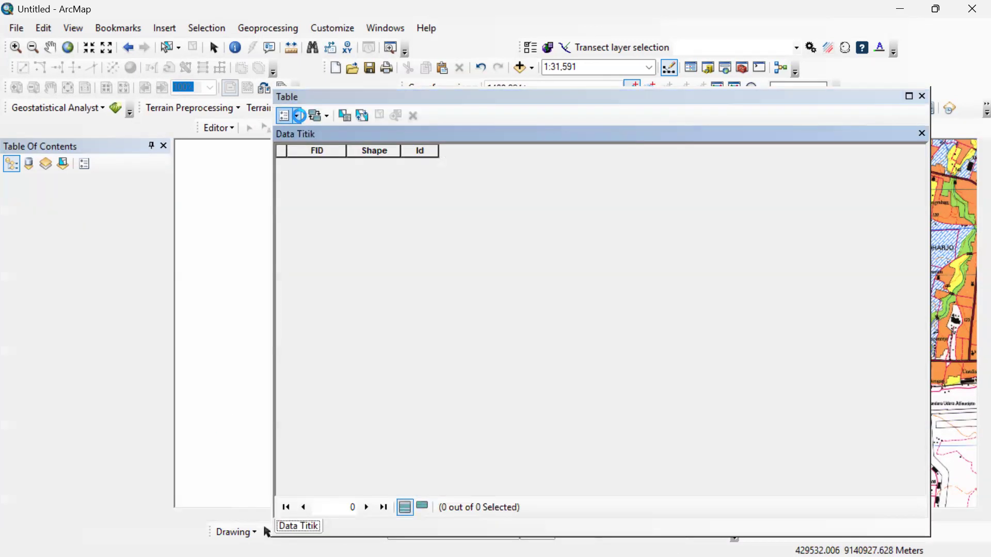
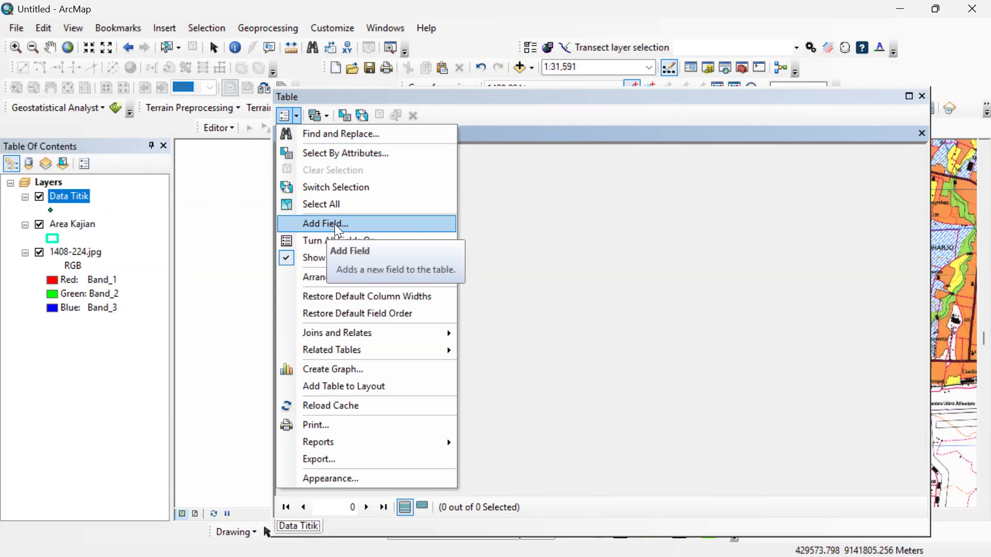
# Add a Text field named Keterangan with length 50 to the Data Titik attribute table and close the table.
pyautogui.click(304, 225)
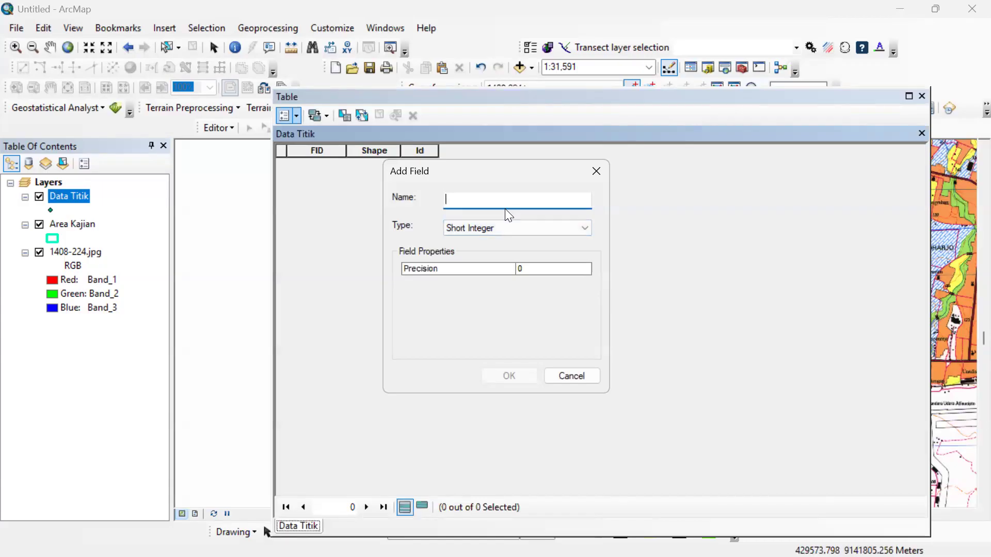
pyautogui.write('Keterangan')
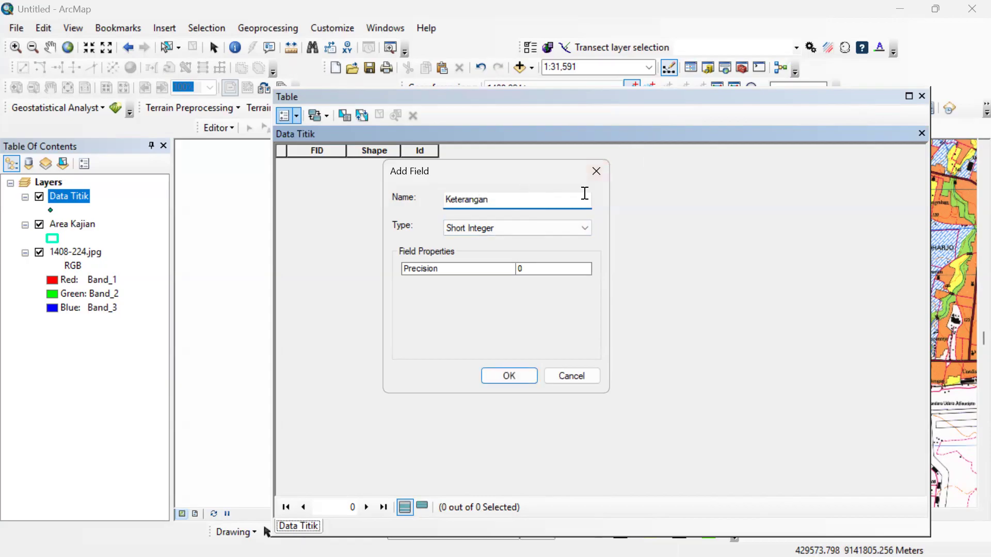
pyautogui.click(530, 228)
pyautogui.click(512, 284)
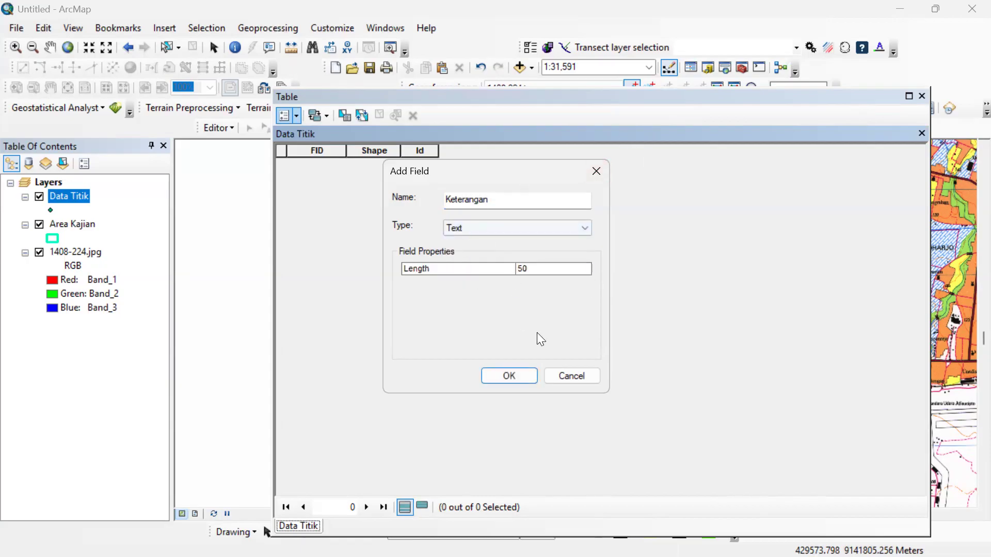
pyautogui.click(509, 376)
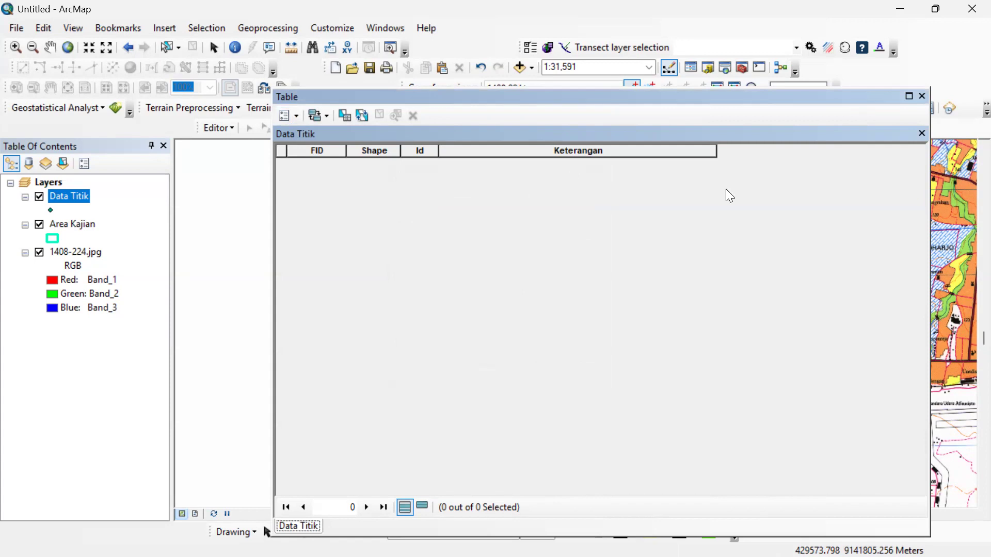
pyautogui.click(921, 96)
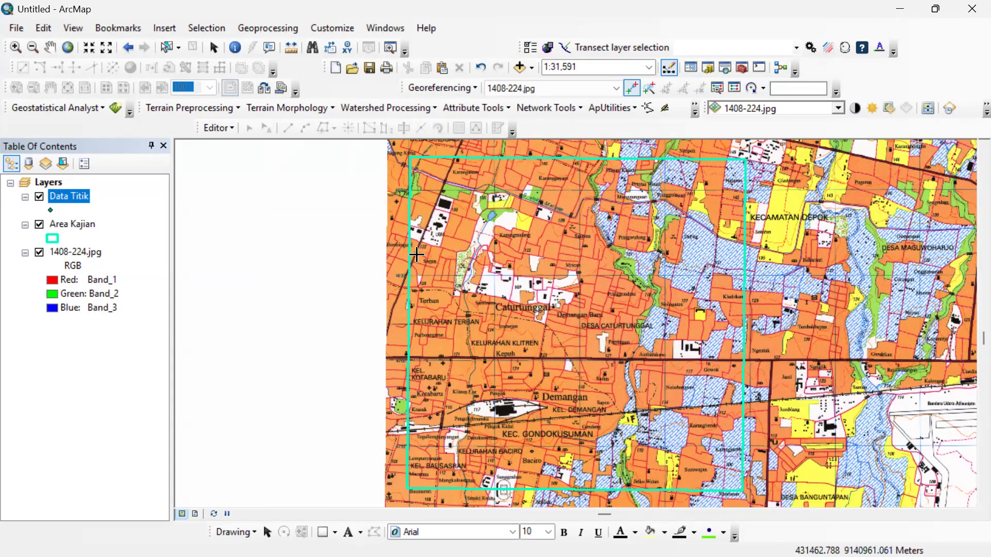
# Save the map document as LPP Tutorial.
pyautogui.click(21, 28)
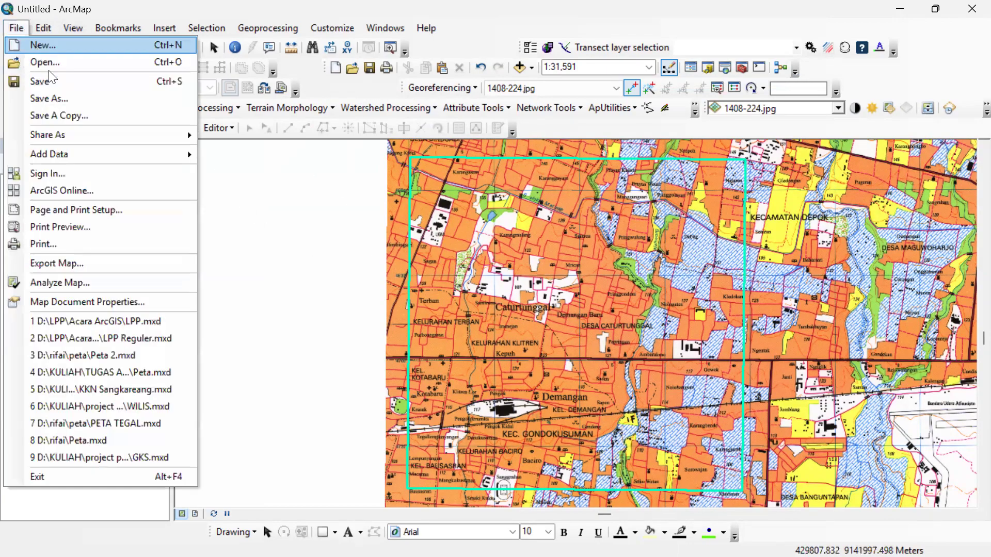
pyautogui.click(52, 78)
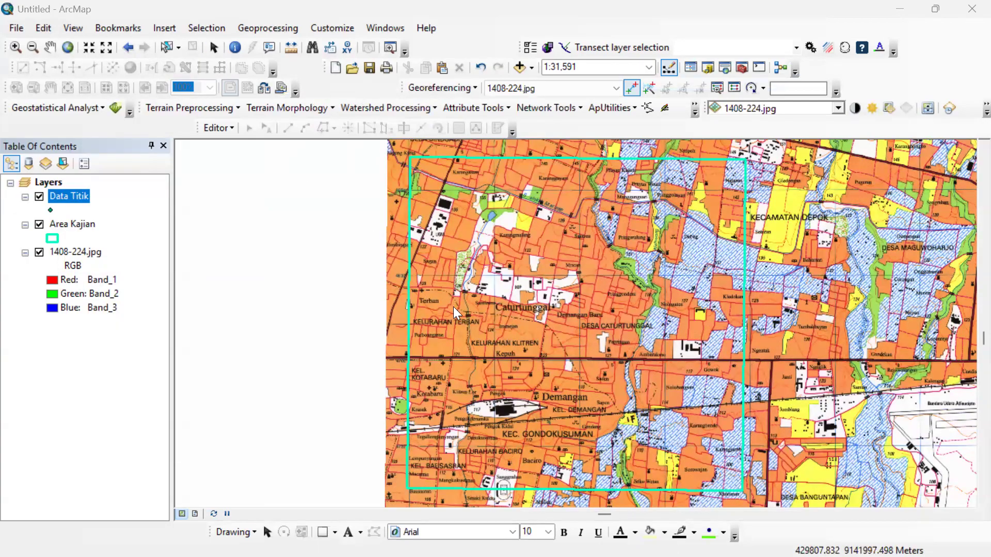
pyautogui.write('LPP Tutorial')
pyautogui.press('Return')
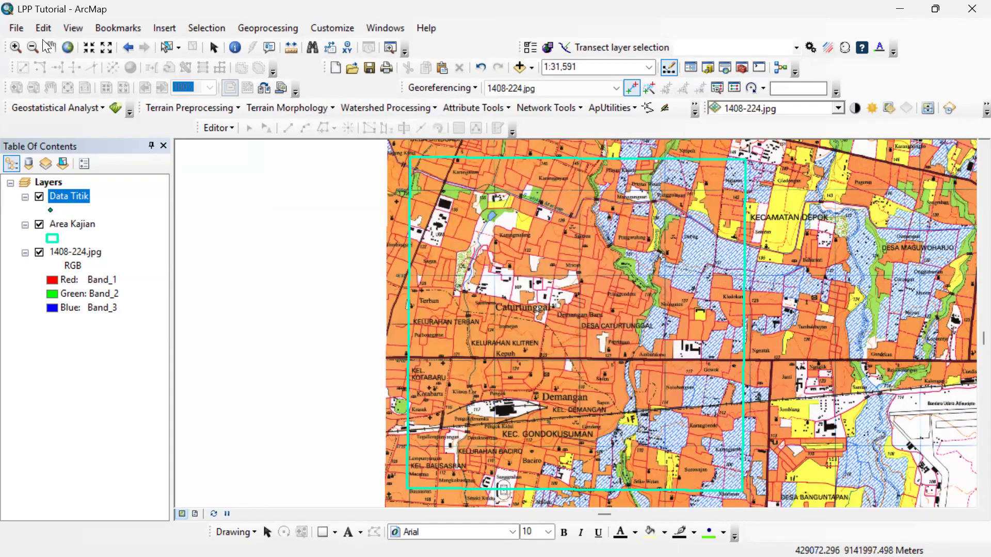
pyautogui.click(16, 28)
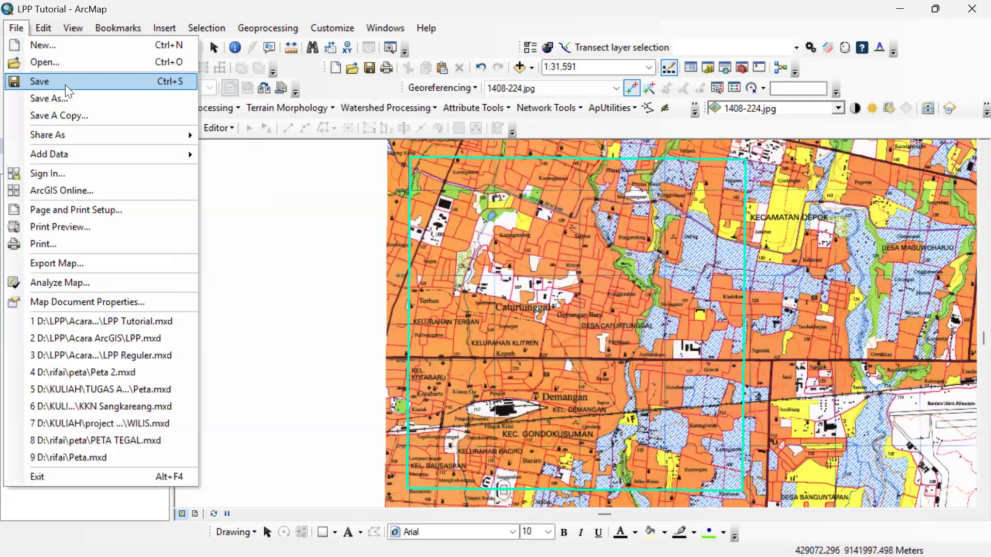
pyautogui.moveTo(207, 28)
pyautogui.click(209, 6)
pyautogui.click(16, 28)
pyautogui.click(31, 97)
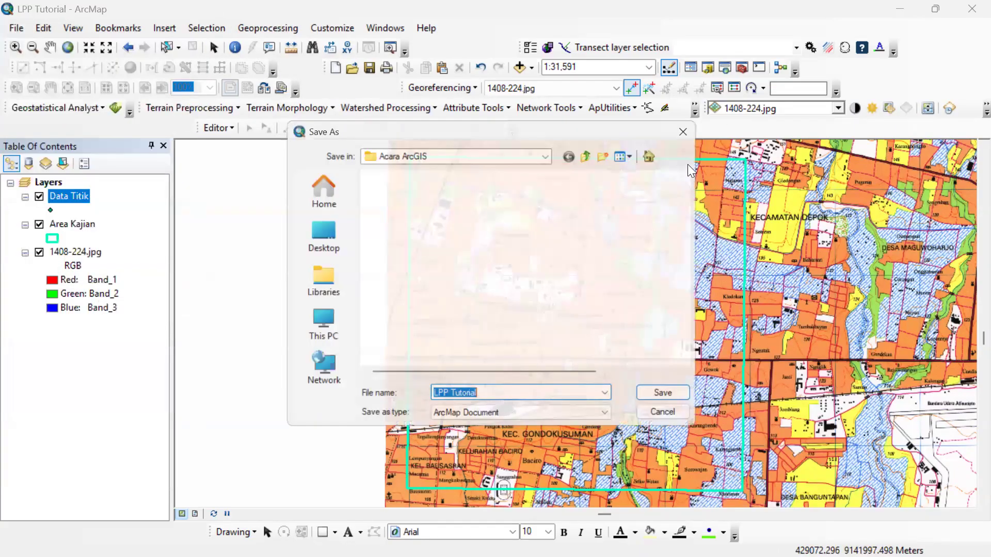
pyautogui.click(683, 131)
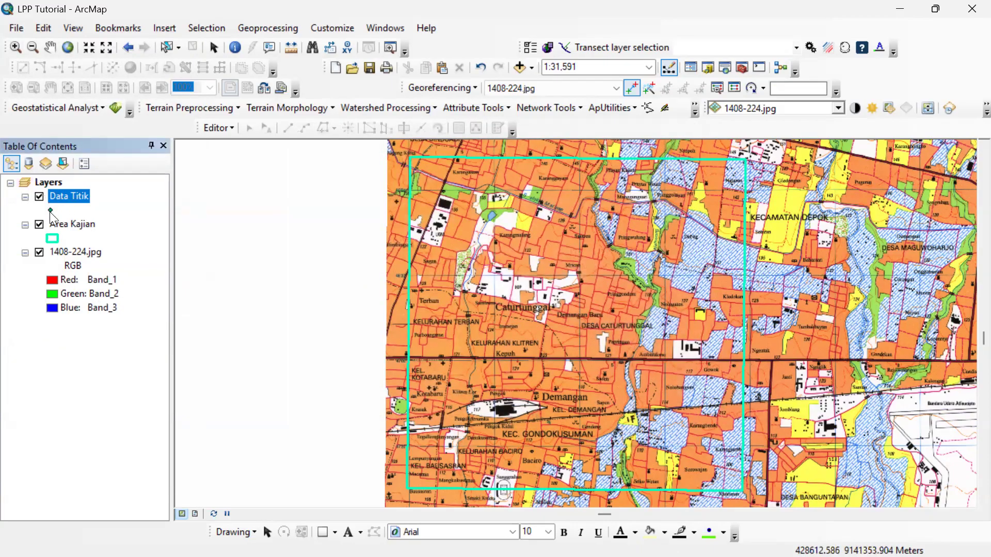
# Change the Data Titik symbol to the circle with a center dot, colored red at size 10.
pyautogui.click(50, 211)
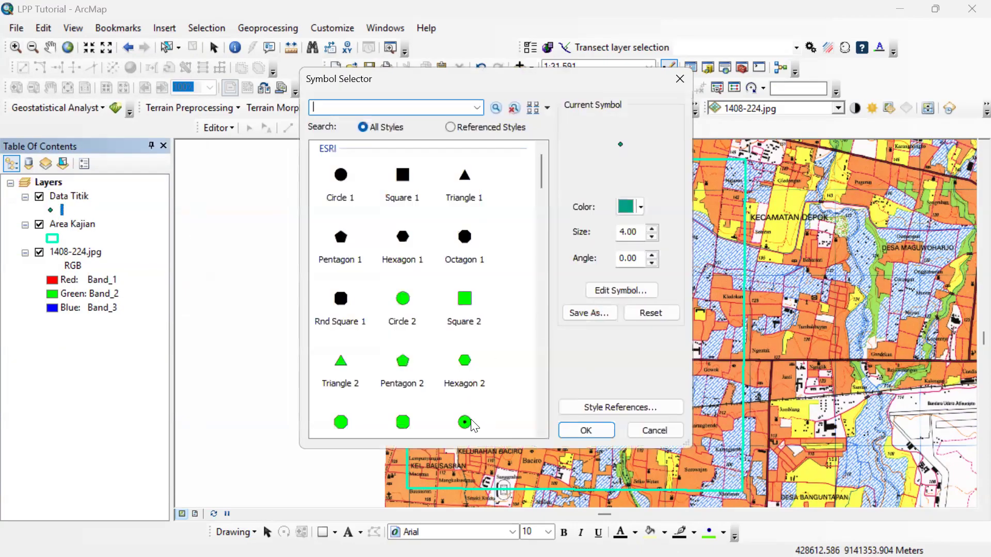
pyautogui.click(475, 428)
pyautogui.scroll(-6, 454, 416)
pyautogui.scroll(6, 457, 271)
pyautogui.scroll(-3, 515, 310)
pyautogui.scroll(3, 322, 308)
pyautogui.click(640, 207)
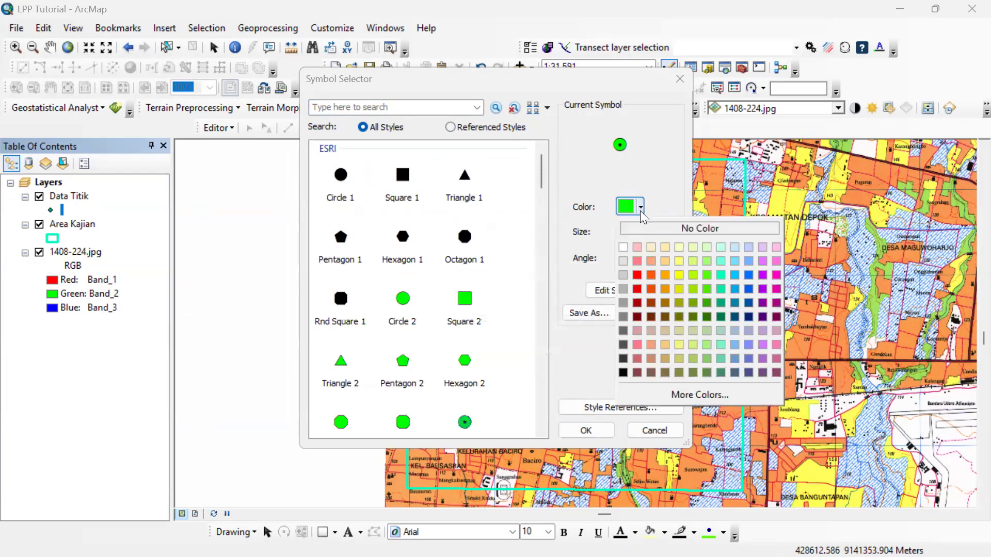
pyautogui.click(638, 275)
pyautogui.click(651, 237)
pyautogui.click(652, 236)
pyautogui.click(651, 236)
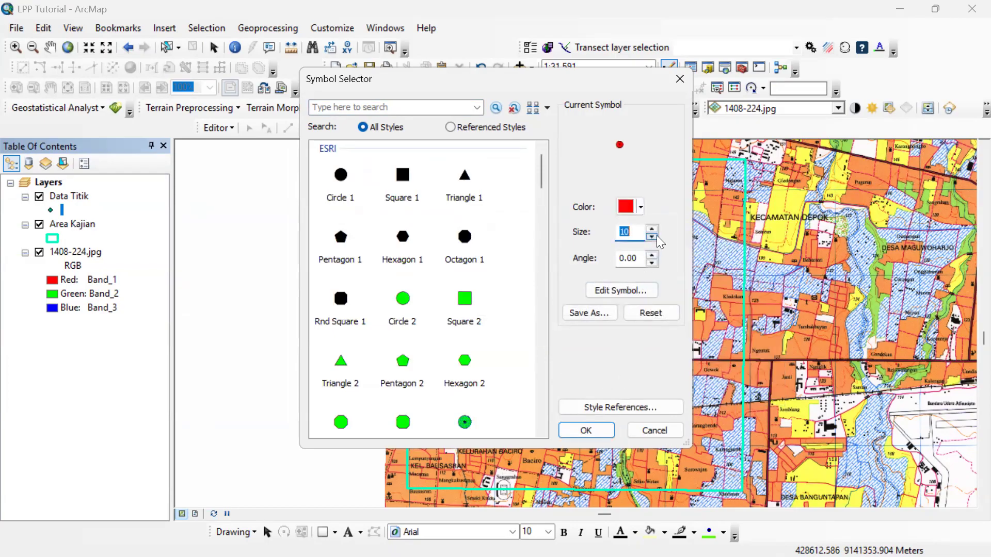
pyautogui.click(587, 430)
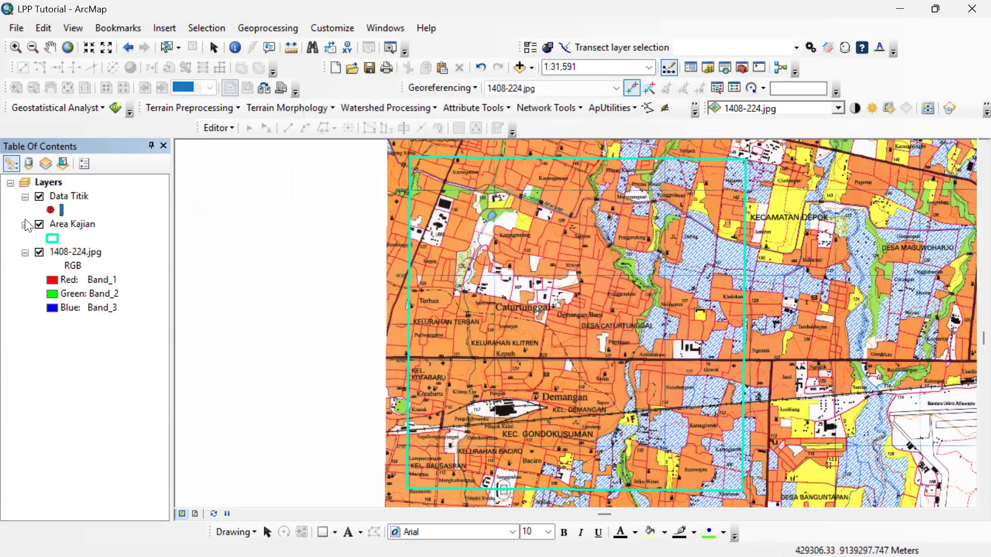
pyautogui.click(65, 197)
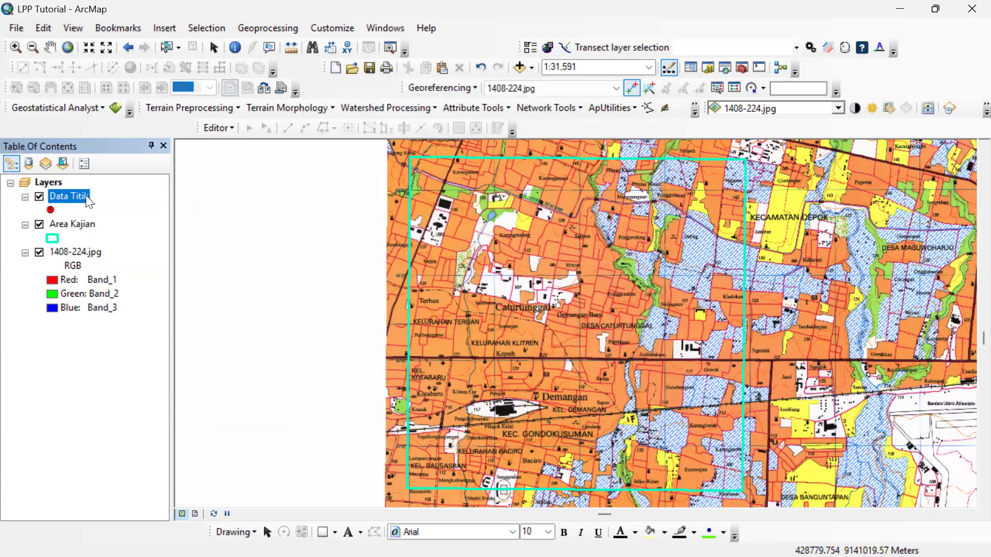
pyautogui.rightClick(86, 195)
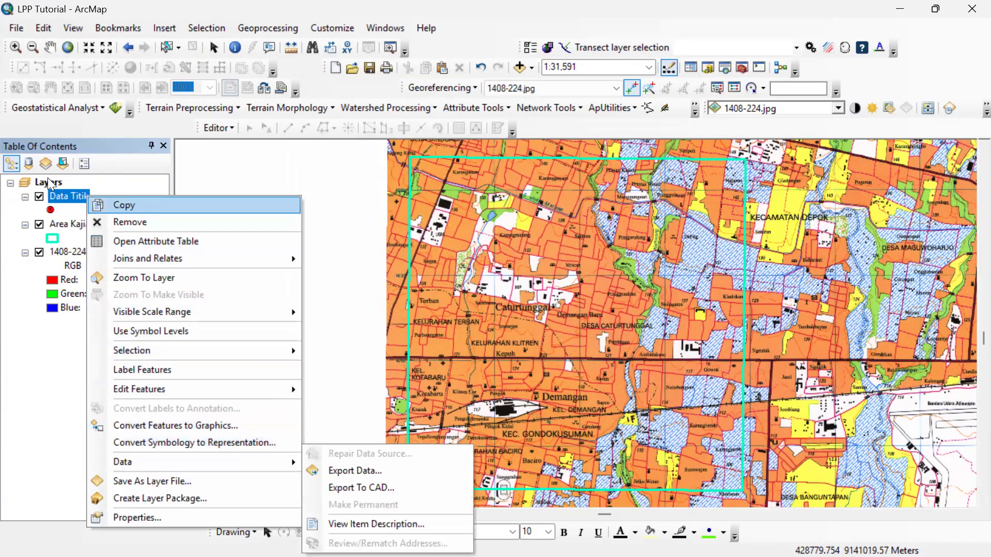
pyautogui.click(81, 195)
pyautogui.rightClick(81, 194)
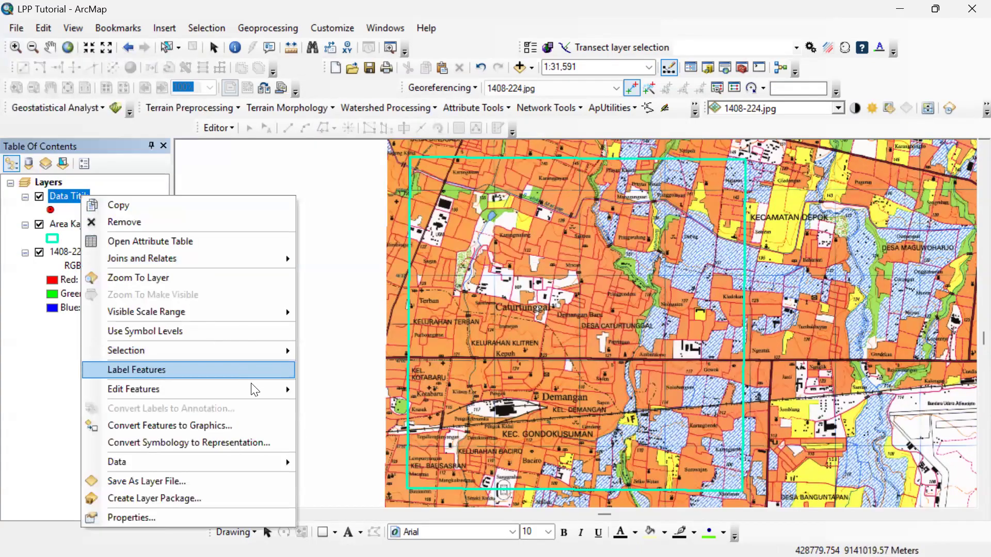
pyautogui.moveTo(259, 394)
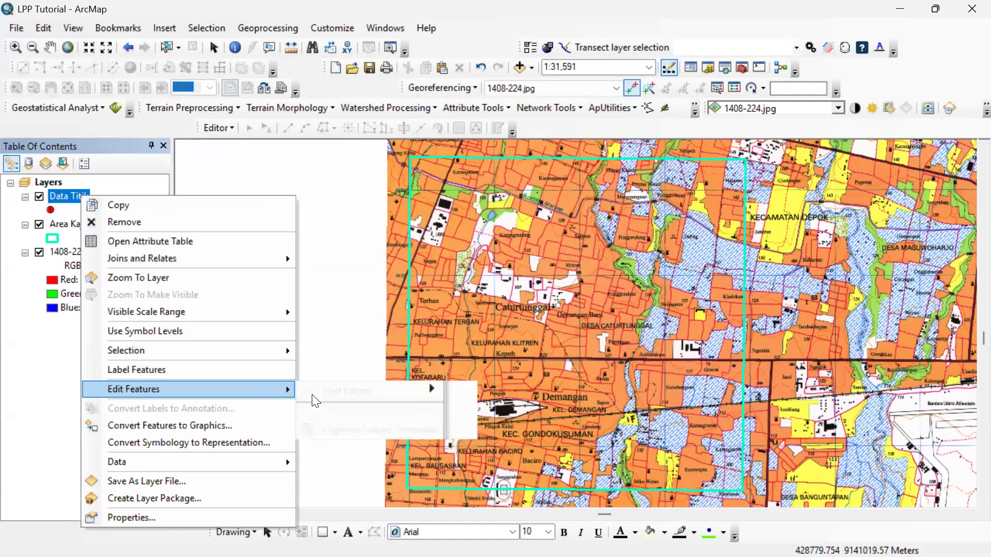
pyautogui.click(341, 391)
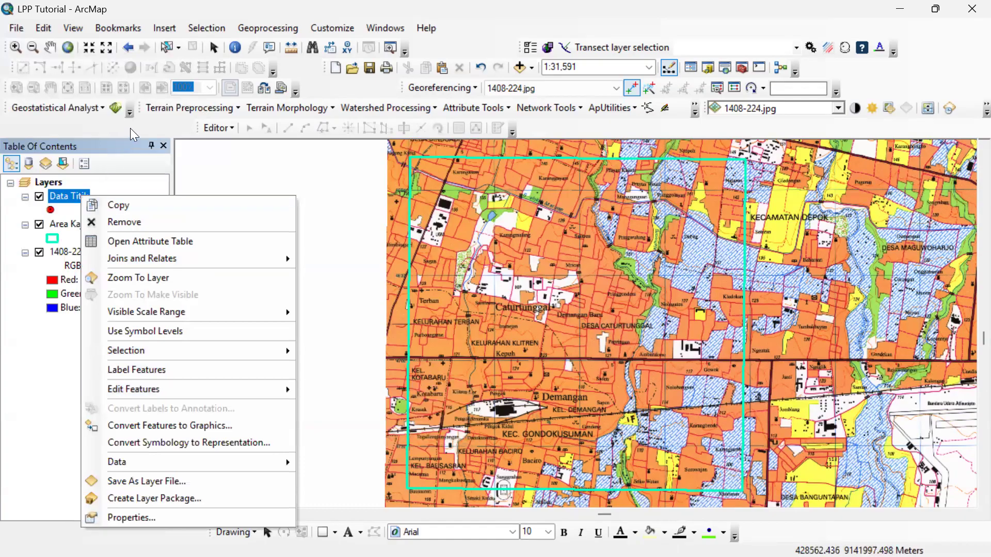
# Undock the Editor toolbar, toggle its display off and on, and dock it back above the map.
pyautogui.moveTo(199, 127); pyautogui.dragTo(228, 226)
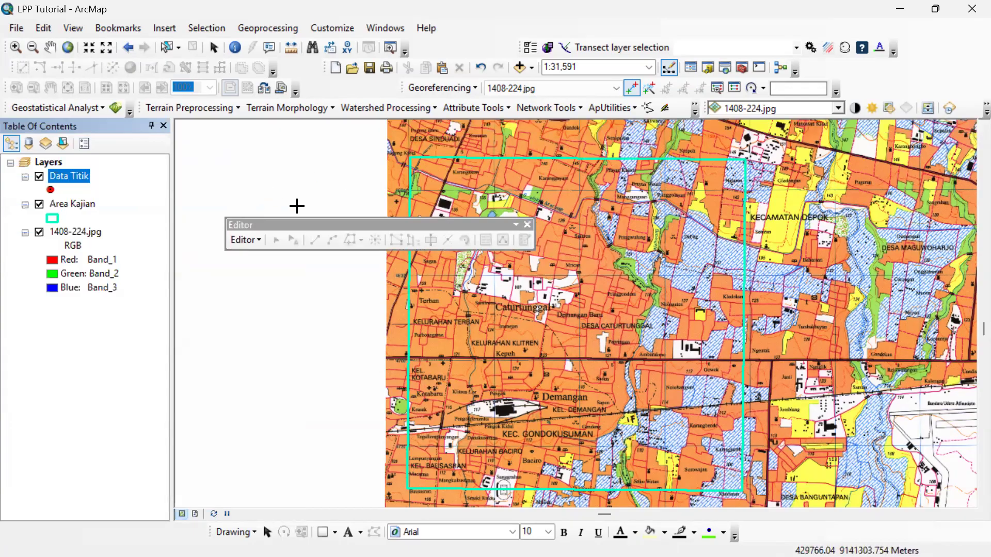
pyautogui.rightClick(362, 88)
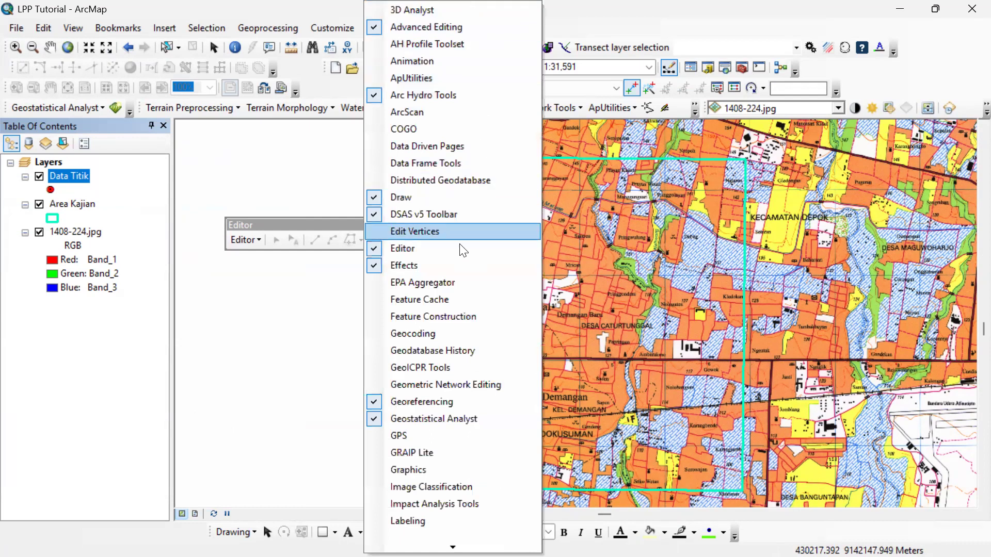
pyautogui.click(413, 249)
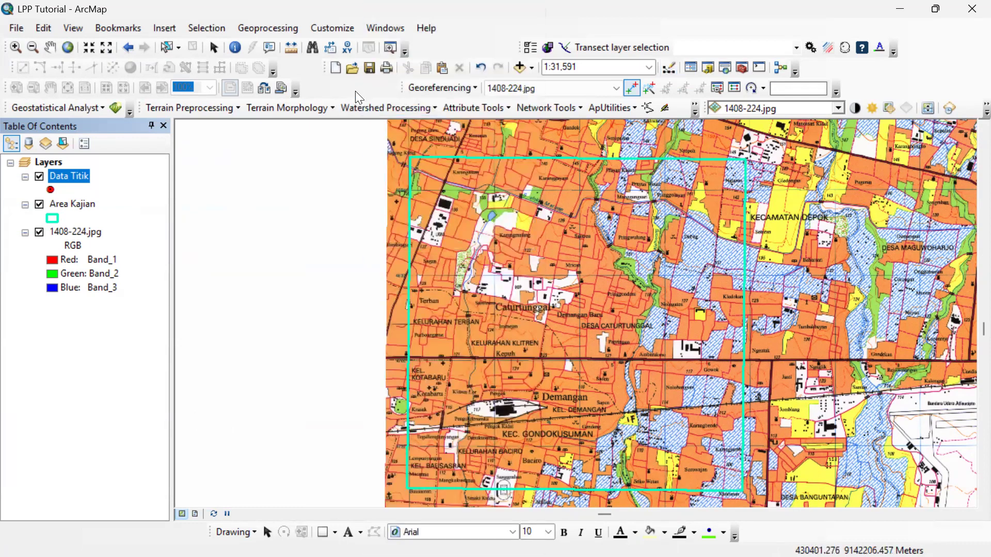
pyautogui.rightClick(355, 91)
pyautogui.click(428, 244)
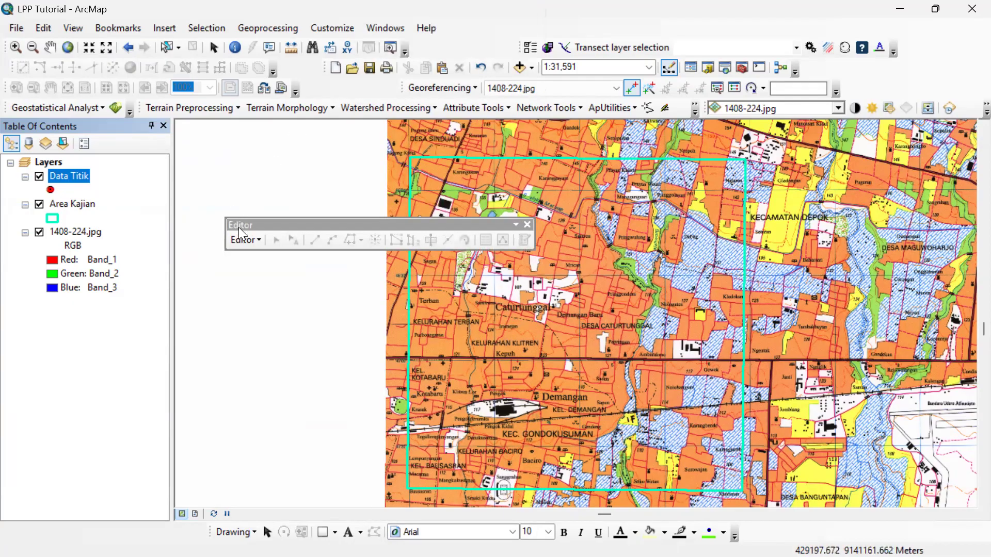
pyautogui.moveTo(244, 224); pyautogui.dragTo(209, 127)
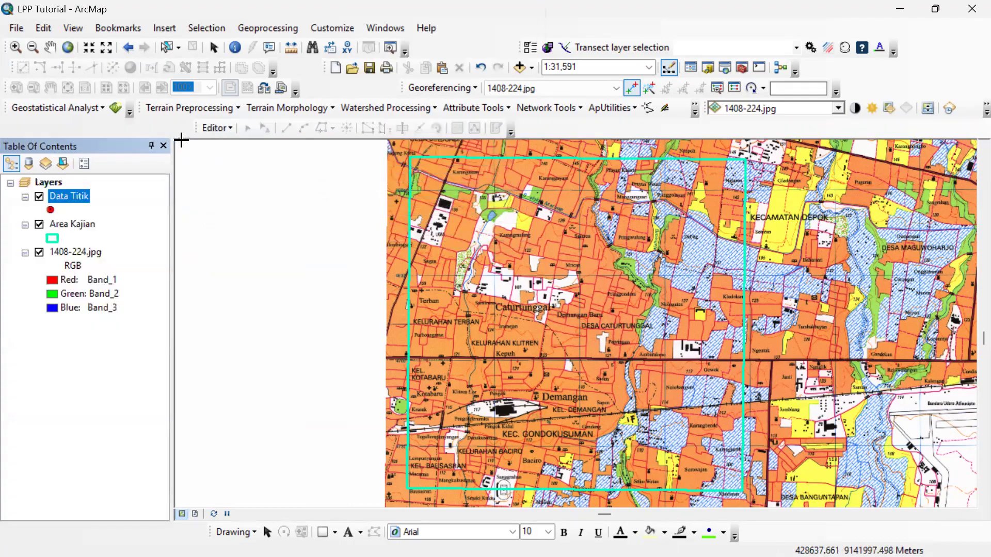
# Start editing the Data Titik layer and select its feature template with the Point construction tool.
pyautogui.rightClick(79, 192)
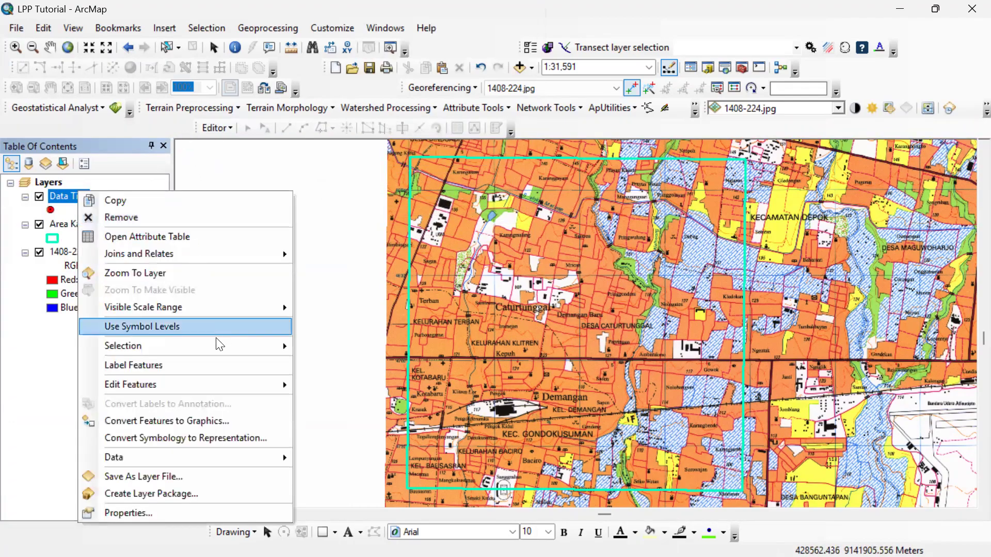
pyautogui.moveTo(224, 384)
pyautogui.click(322, 384)
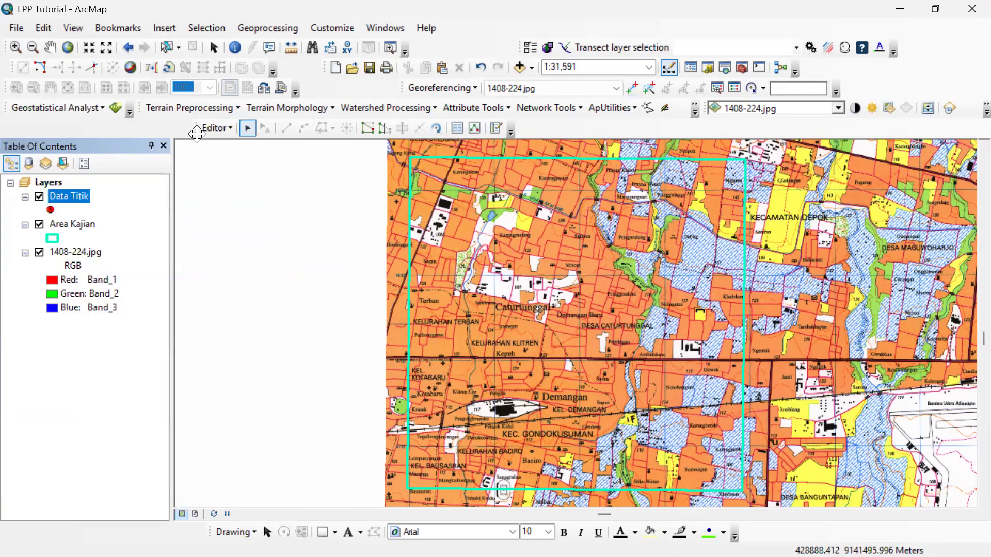
pyautogui.click(497, 128)
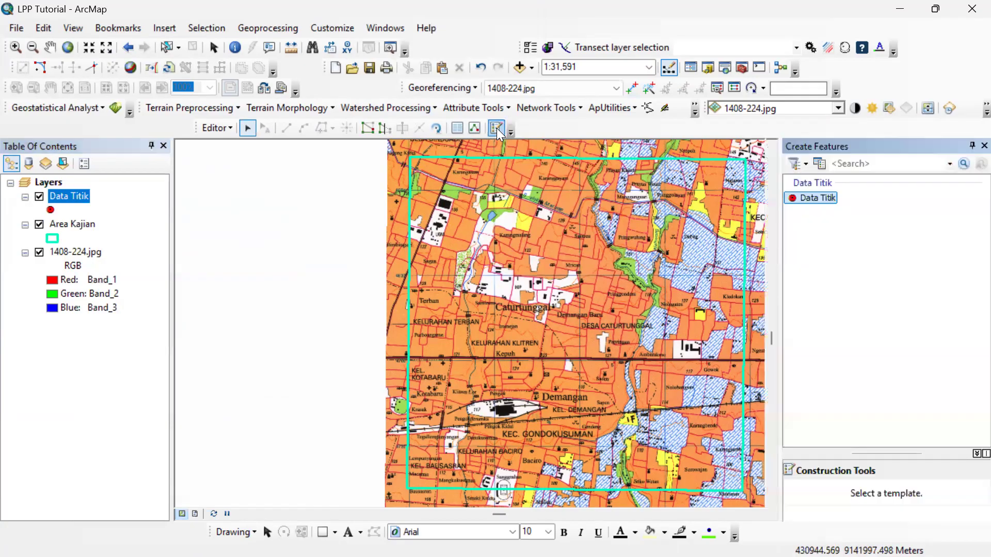
pyautogui.click(820, 197)
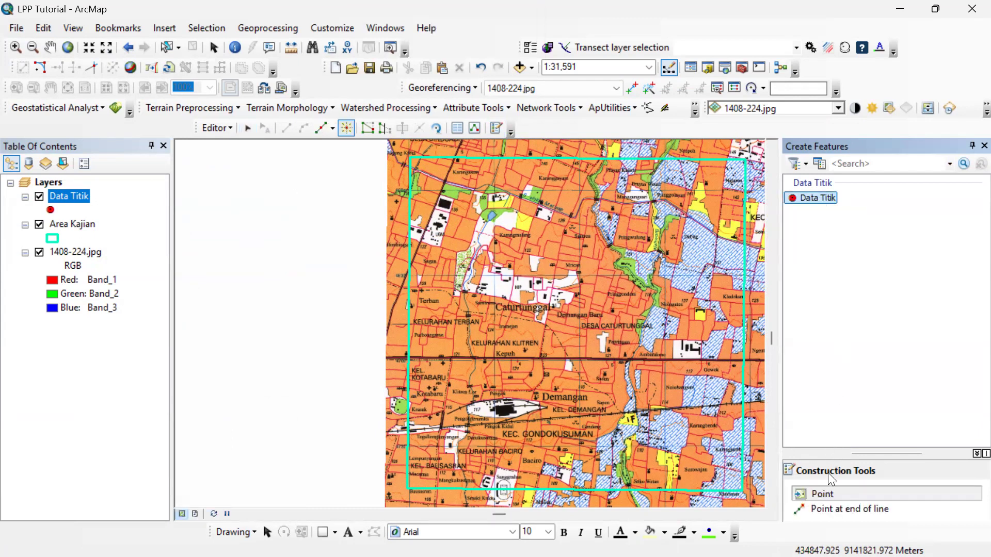
pyautogui.moveTo(872, 453); pyautogui.dragTo(867, 387)
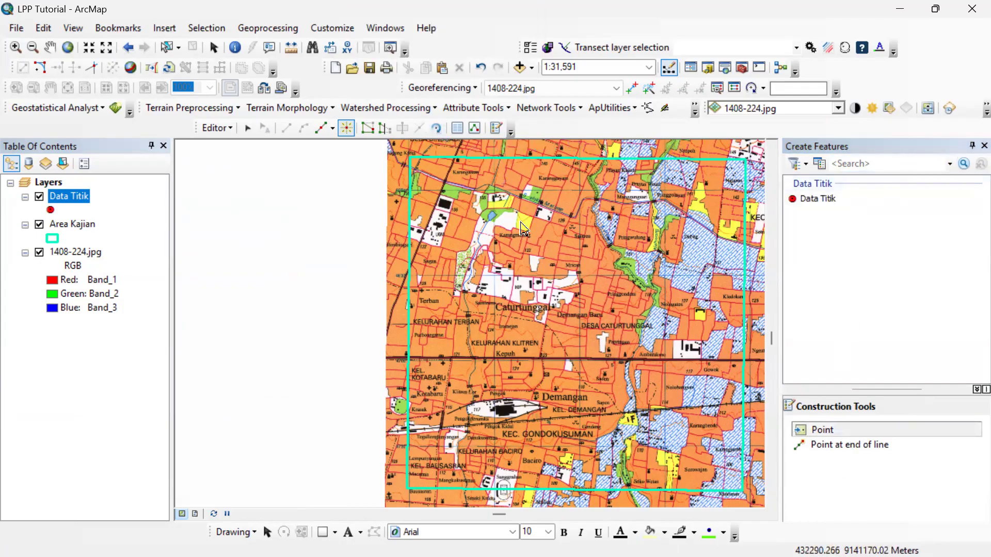
# Examine the mosque and other point symbols around Karangmalang, Santren and Mrican within the study area.
pyautogui.scroll(2, 555, 248)
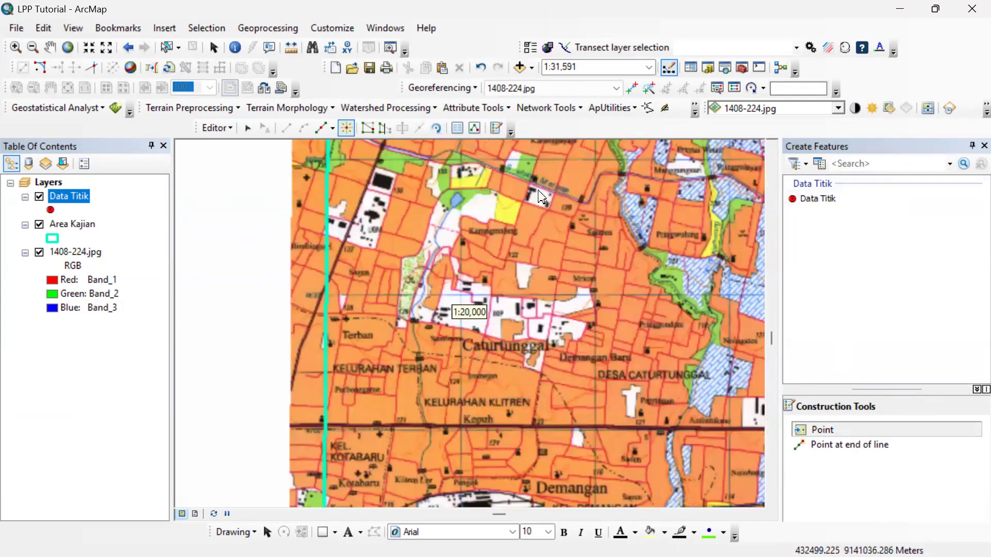
pyautogui.scroll(3, 361, 309)
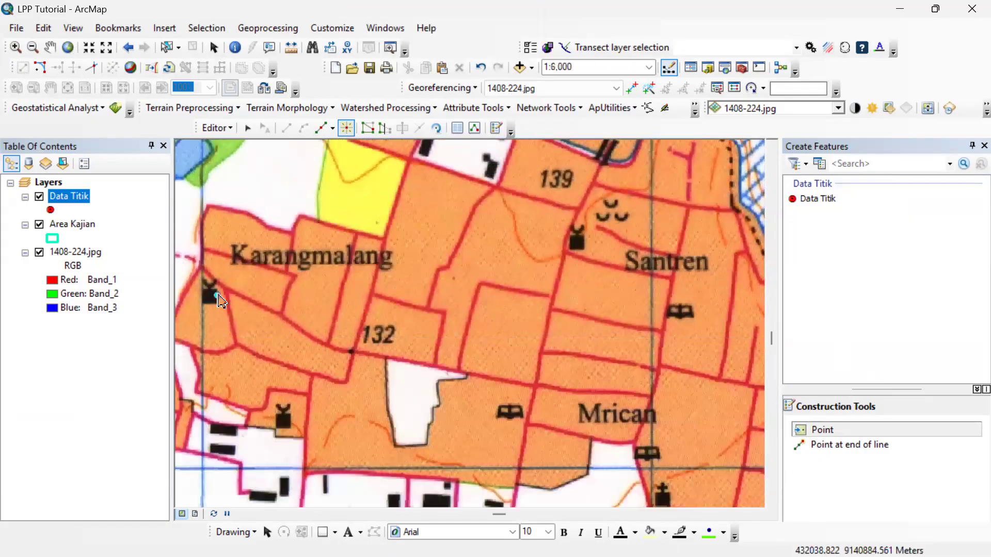
pyautogui.scroll(-2, 211, 298)
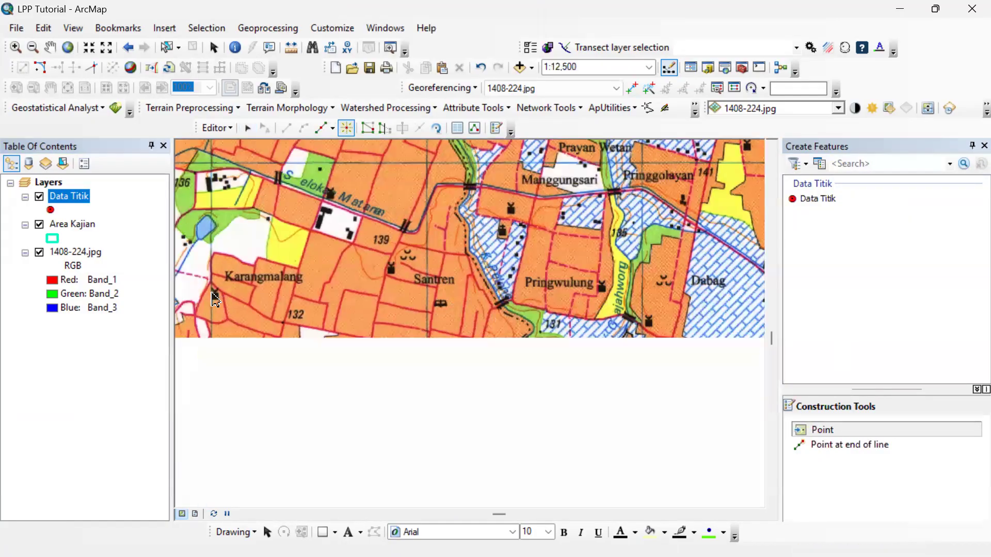
pyautogui.scroll(2, 216, 304)
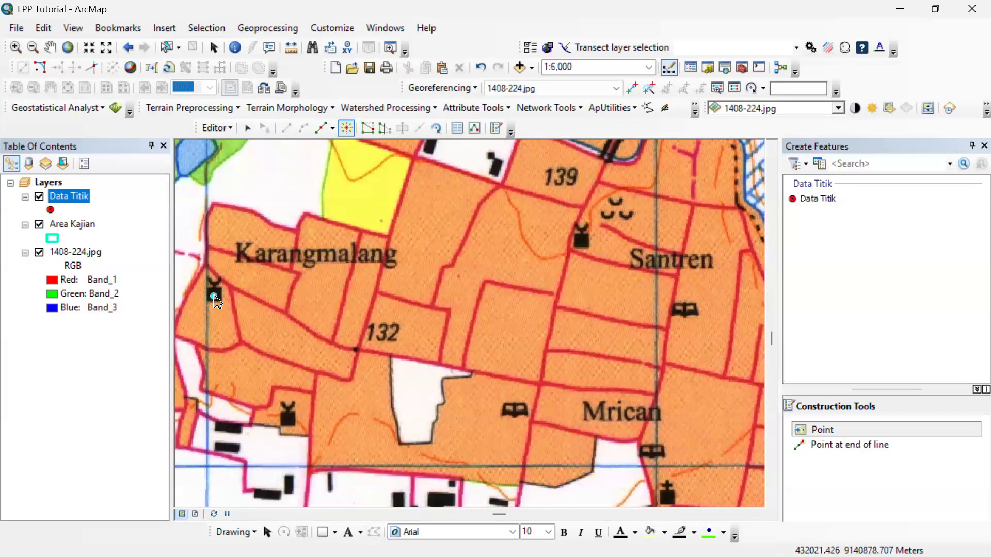
pyautogui.scroll(-3, 506, 372)
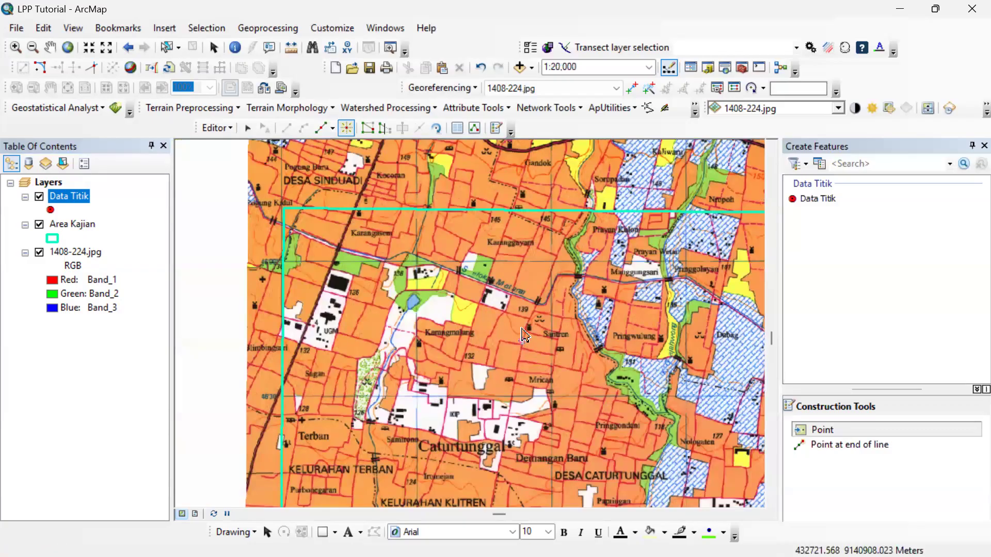
pyautogui.scroll(2, 524, 334)
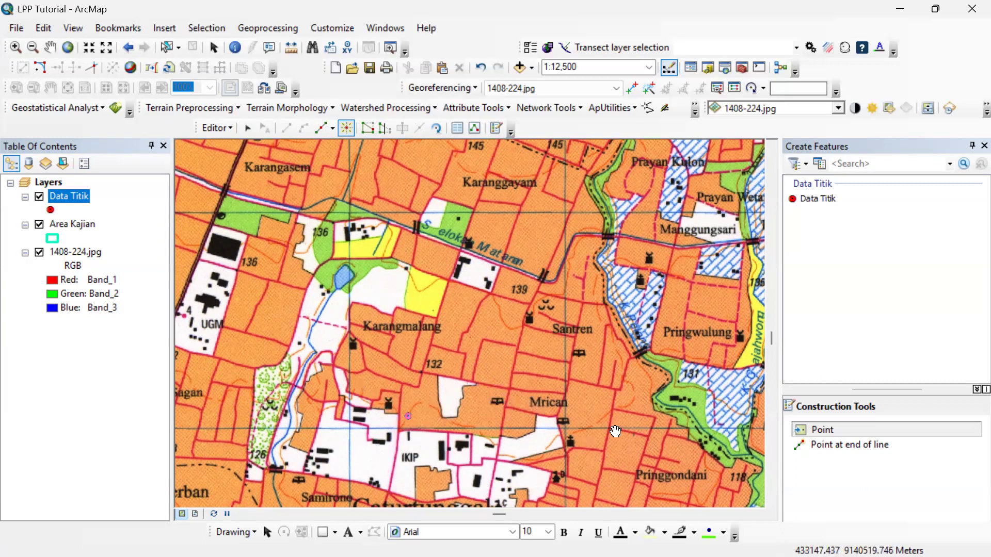
pyautogui.scroll(-2, 635, 425)
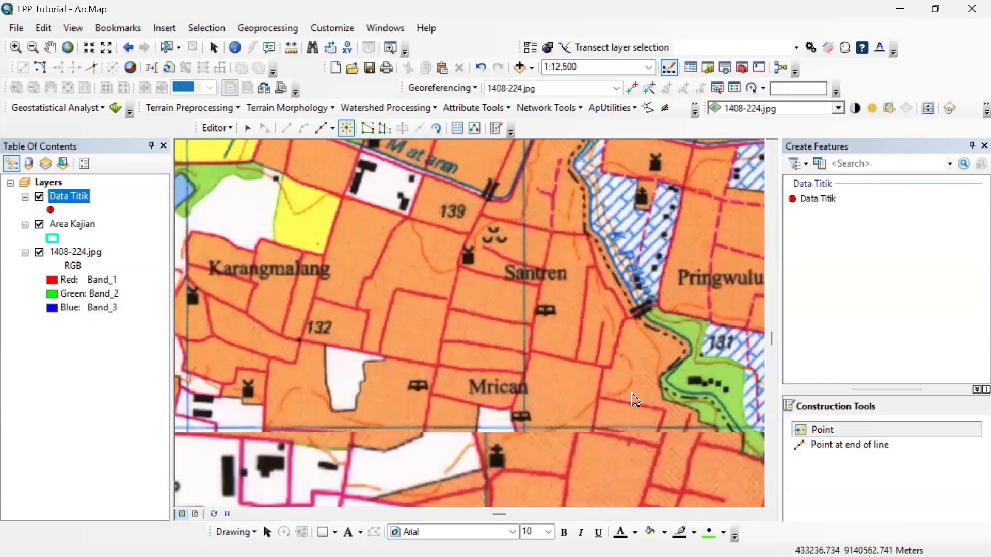
pyautogui.scroll(4, 635, 402)
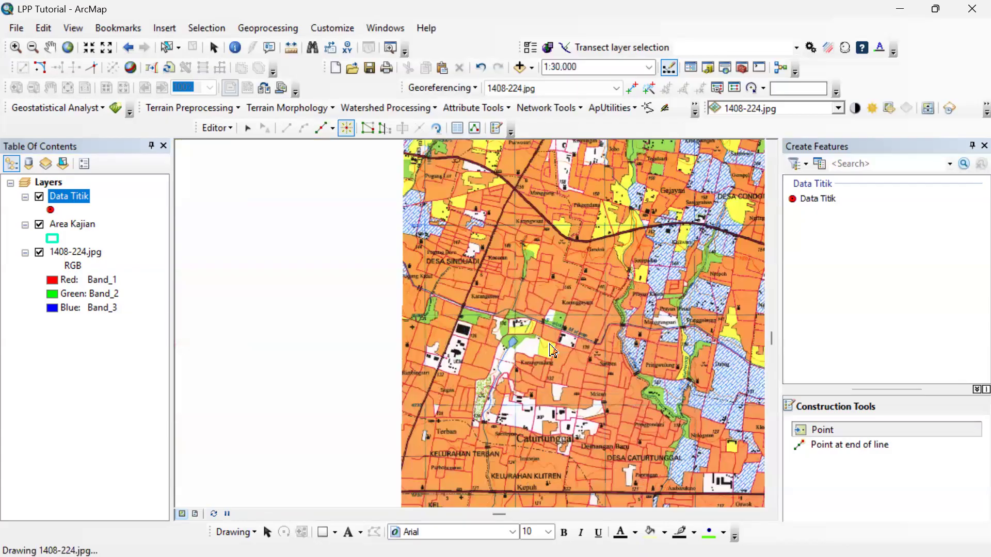
# Examine the scanned map's legend for the meaning of its building, place-of-worship, government office and school symbols.
pyautogui.moveTo(690, 367); pyautogui.dragTo(320, 281)
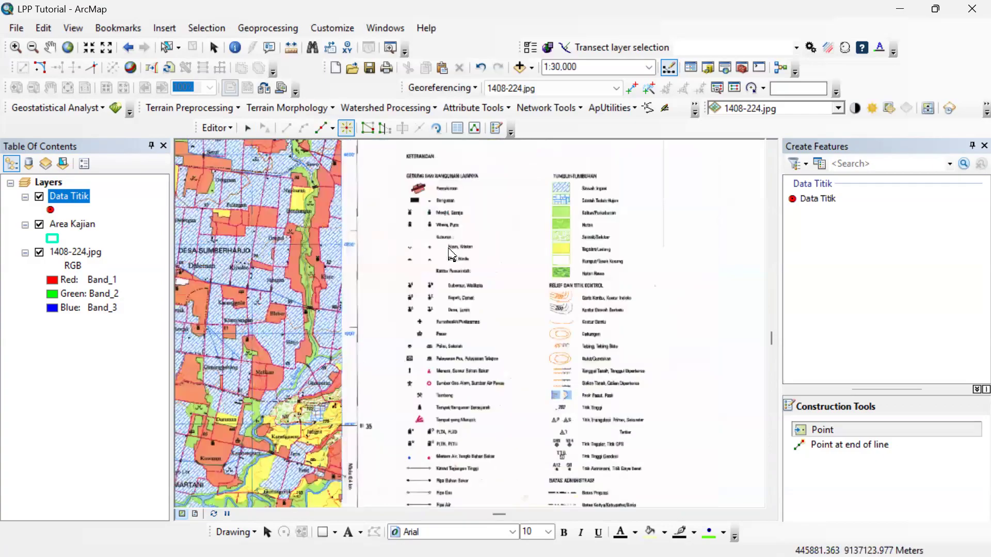
pyautogui.scroll(5, 443, 242)
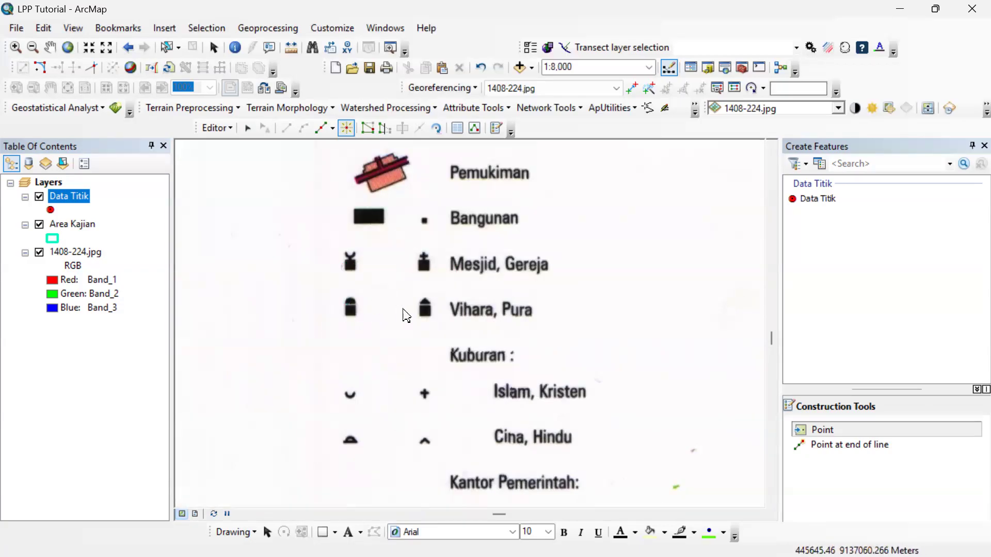
pyautogui.moveTo(424, 397); pyautogui.dragTo(433, 347)
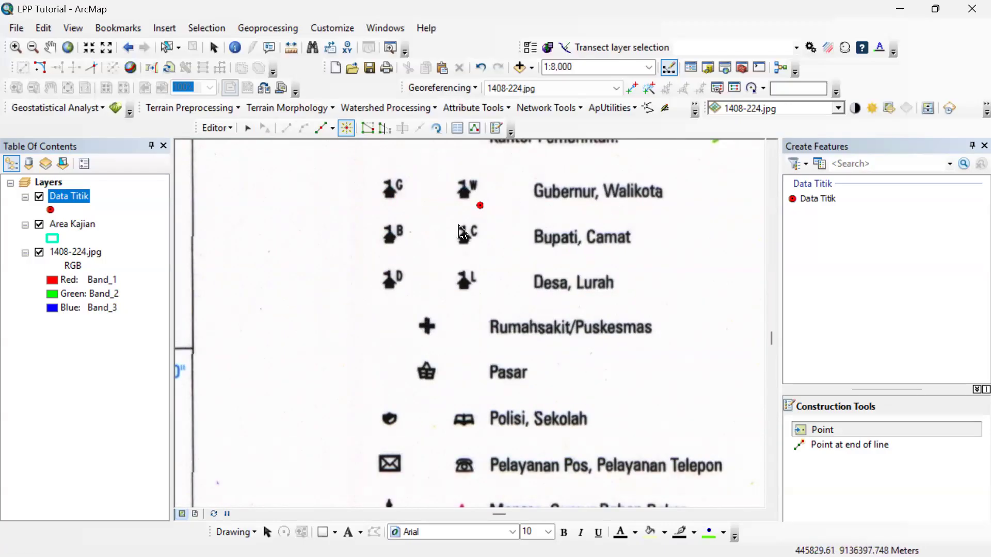
pyautogui.click(393, 254)
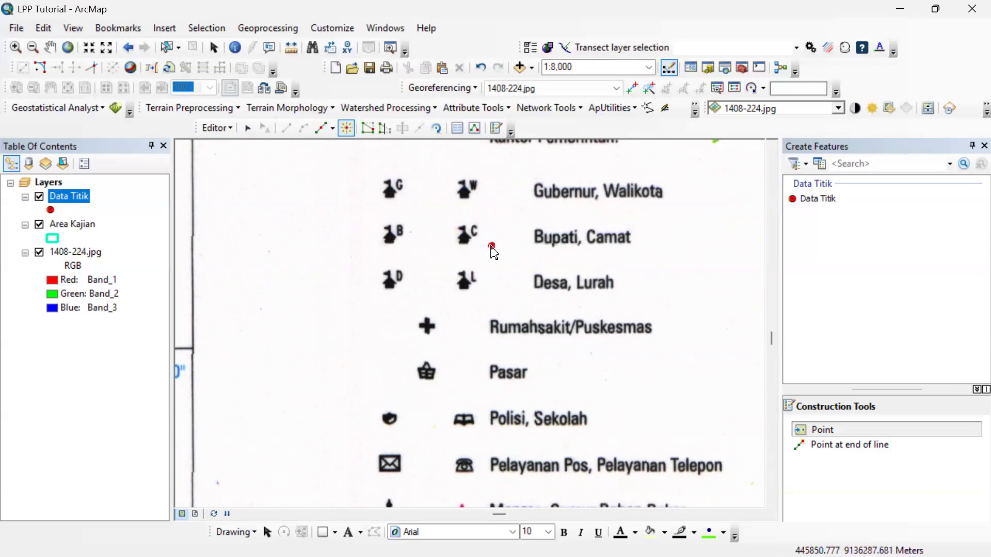
pyautogui.click(182, 359)
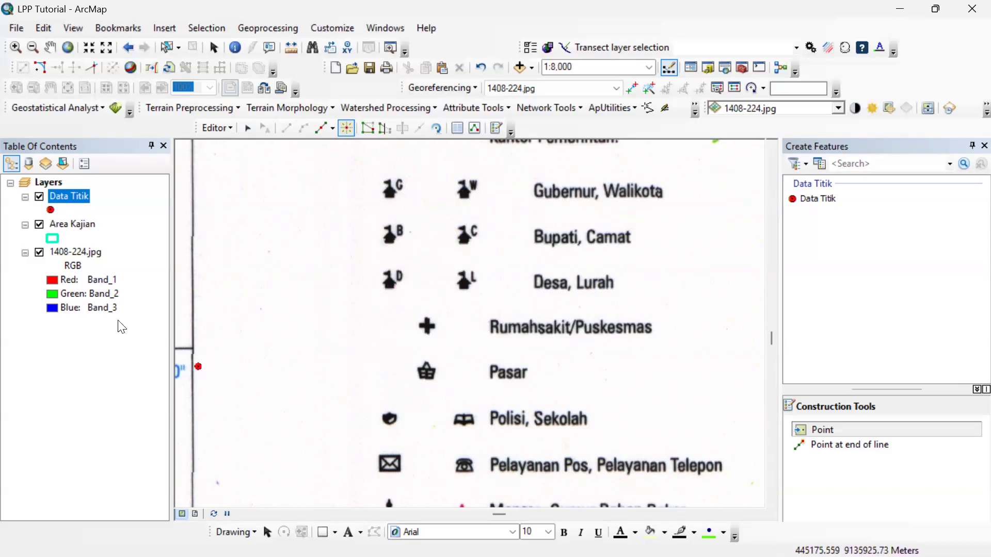
# Zoom to the Area Kajian layer and place Data Titik points on the two mosque symbols near Karangmalang and the one near Santren.
pyautogui.rightClick(72, 225)
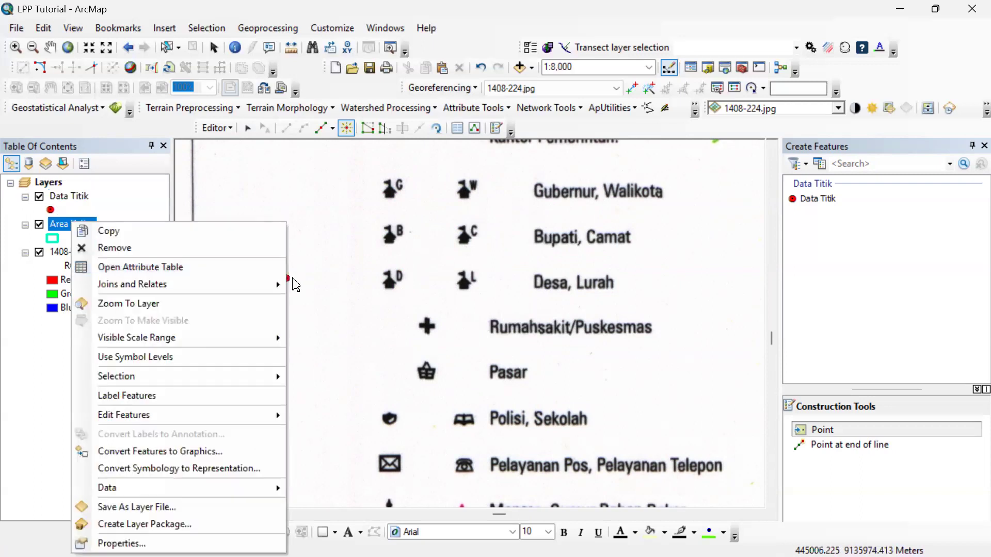
pyautogui.click(207, 304)
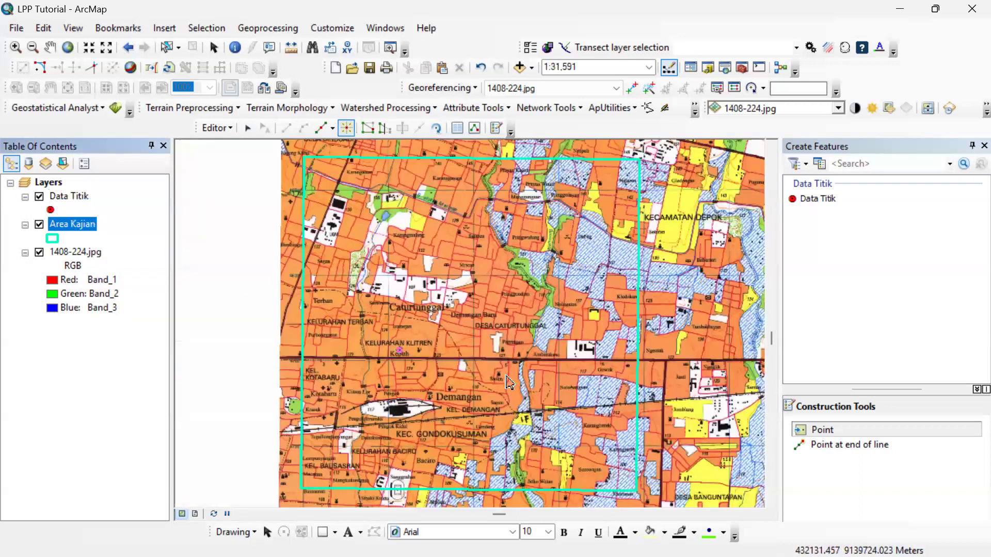
pyautogui.scroll(-2, 410, 237)
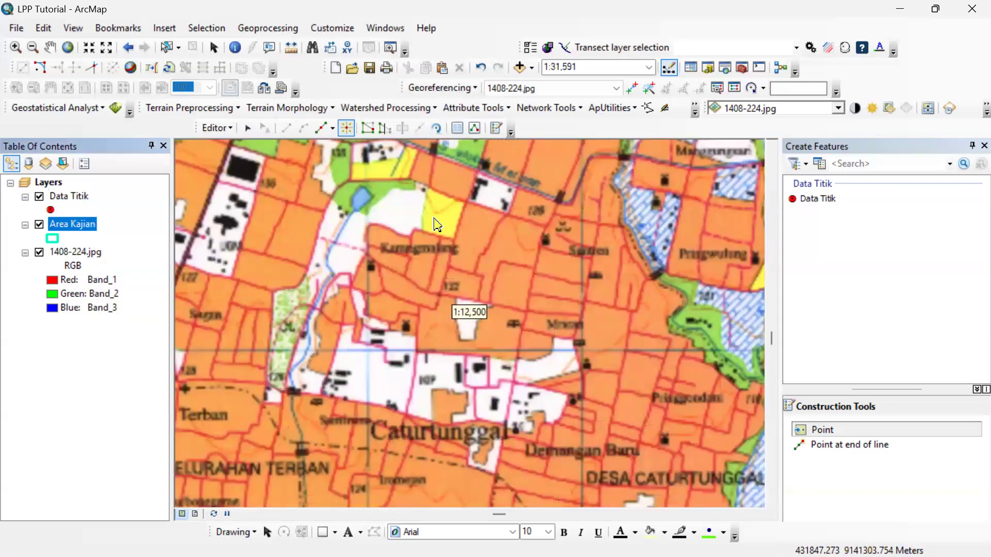
pyautogui.scroll(-2, 395, 259)
pyautogui.click(351, 277)
pyautogui.click(426, 403)
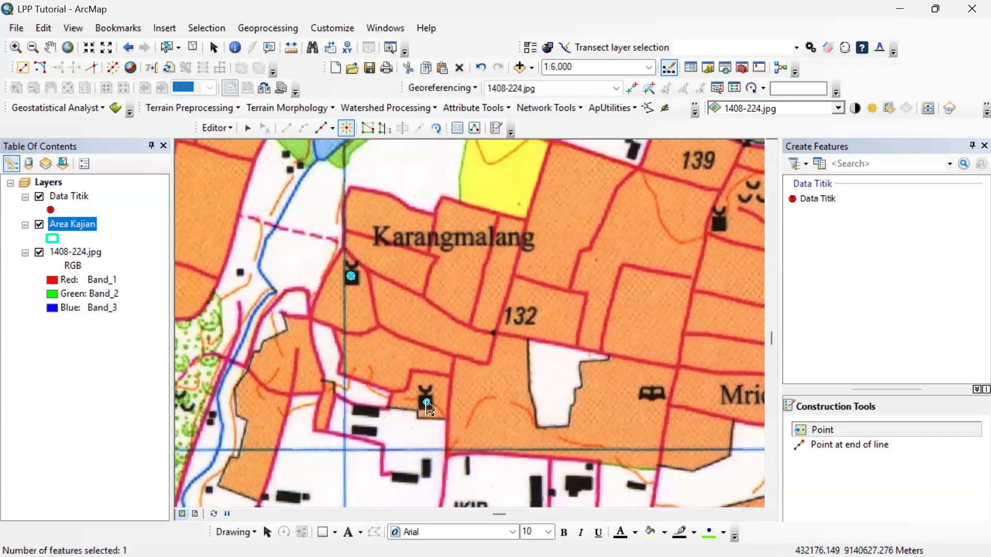
pyautogui.click(719, 222)
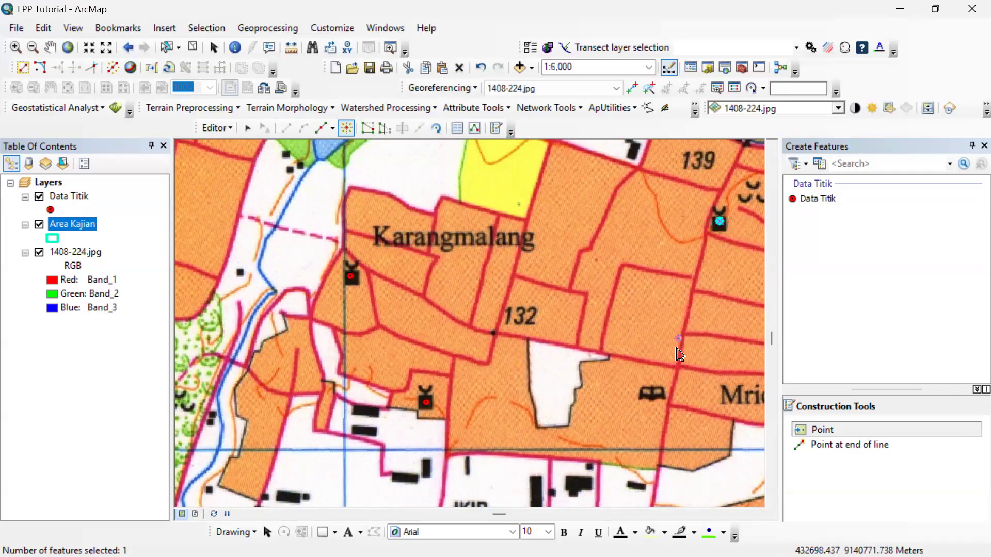
# Place Data Titik points on the three mosque symbols around Kepuh and Pengok, south of the main road.
pyautogui.scroll(2, 653, 410)
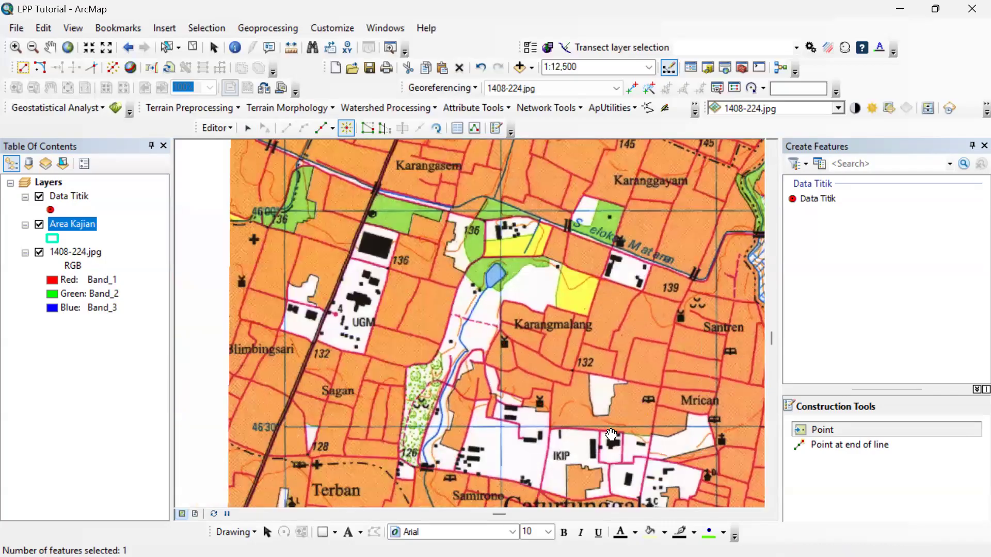
pyautogui.moveTo(611, 435); pyautogui.dragTo(507, 196)
pyautogui.moveTo(384, 340); pyautogui.dragTo(410, 249)
pyautogui.moveTo(503, 368); pyautogui.dragTo(569, 373)
pyautogui.scroll(1, 556, 355)
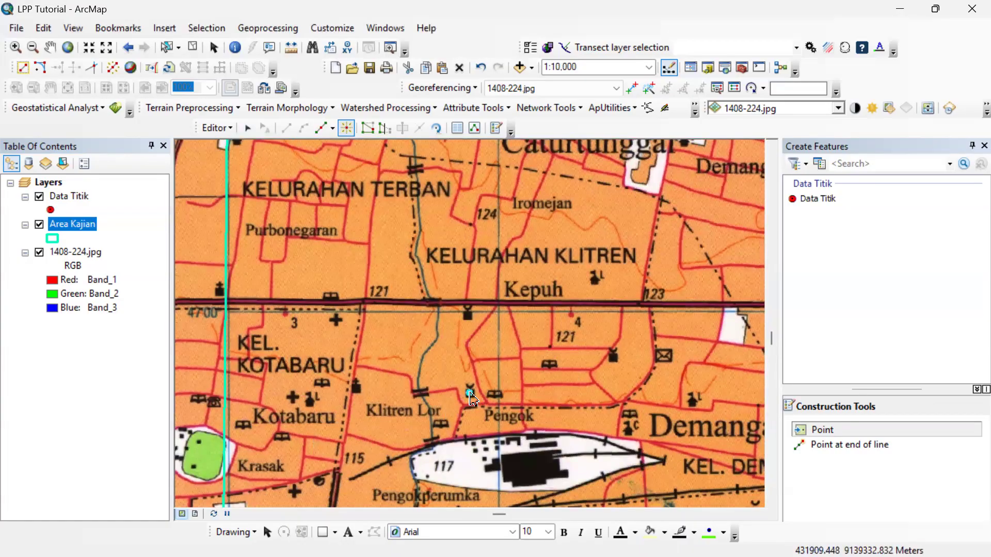
pyautogui.scroll(2, 470, 400)
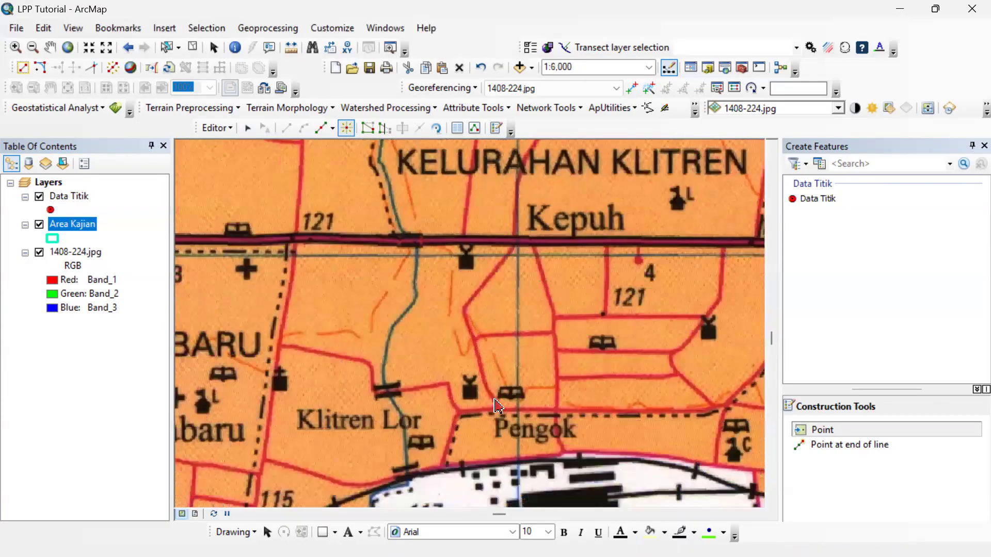
pyautogui.click(470, 392)
pyautogui.click(466, 263)
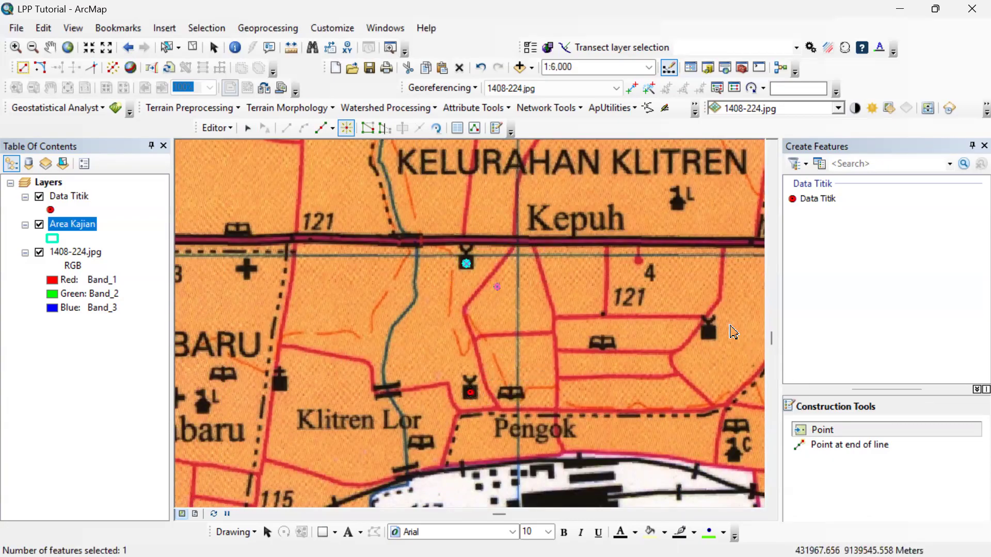
pyautogui.scroll(-1, 595, 339)
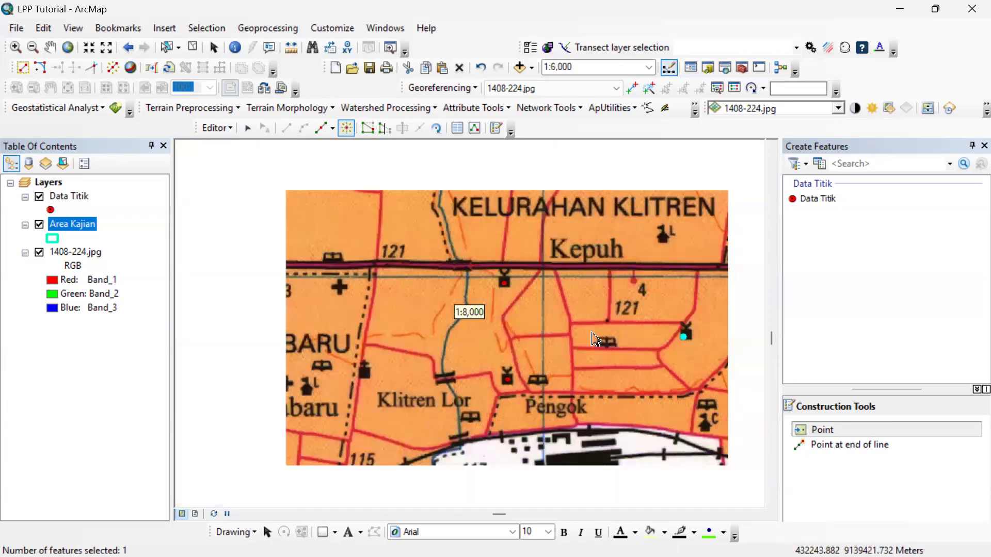
pyautogui.scroll(-2, 595, 339)
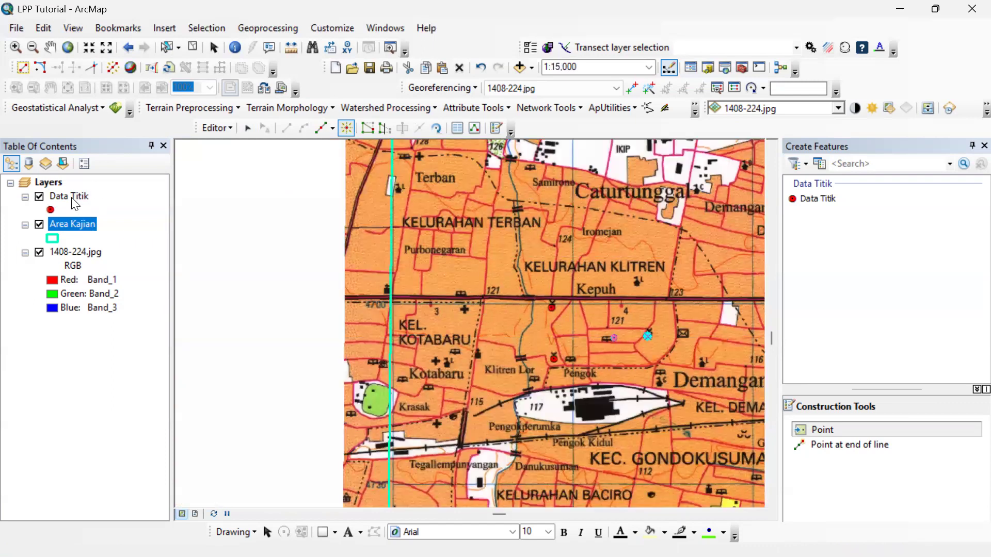
# Open the Data Titik attribute table, enter Masjid as the first record's Keterangan and copy that value.
pyautogui.click(72, 199)
pyautogui.rightClick(71, 197)
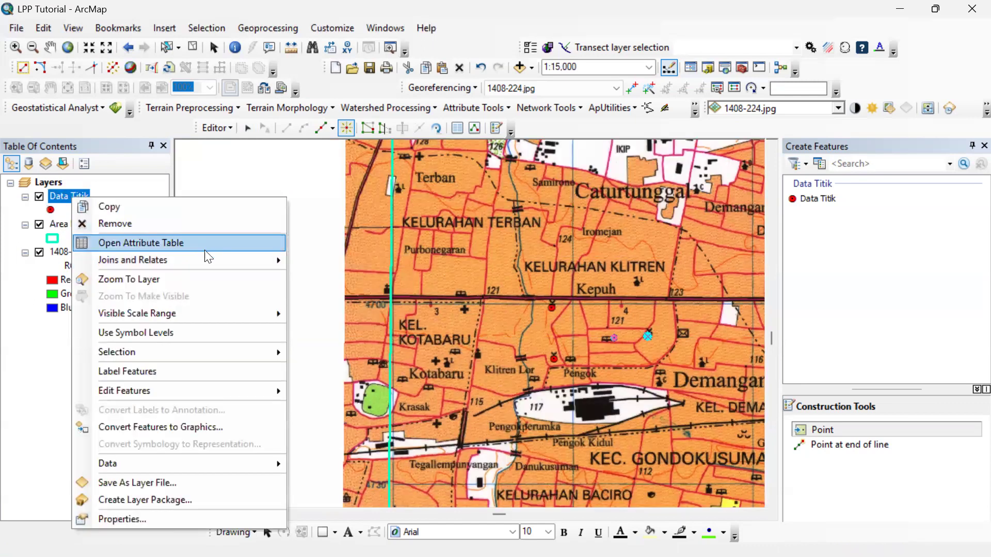
pyautogui.moveTo(208, 257)
pyautogui.click(197, 247)
pyautogui.click(494, 167)
pyautogui.write('Masjid')
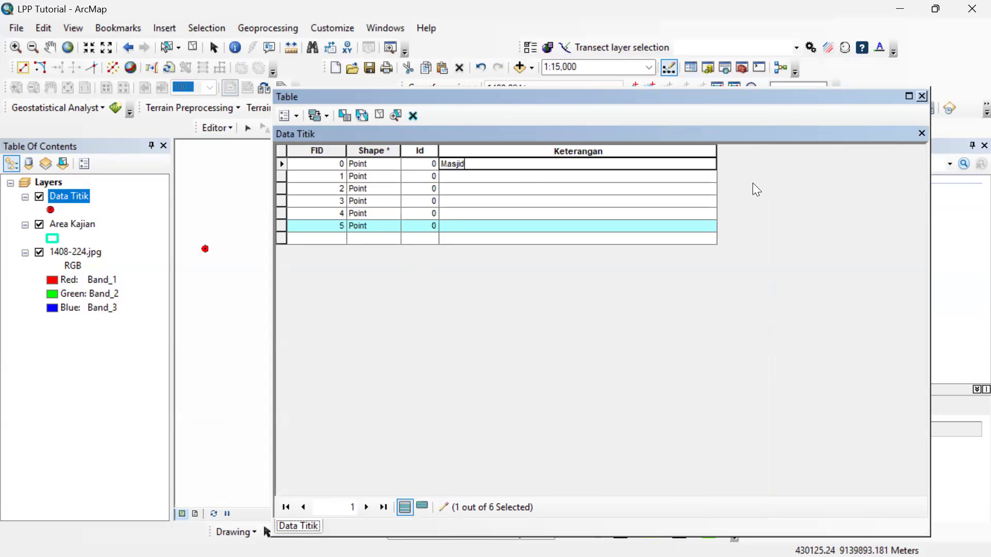
pyautogui.click(506, 239)
pyautogui.click(502, 165)
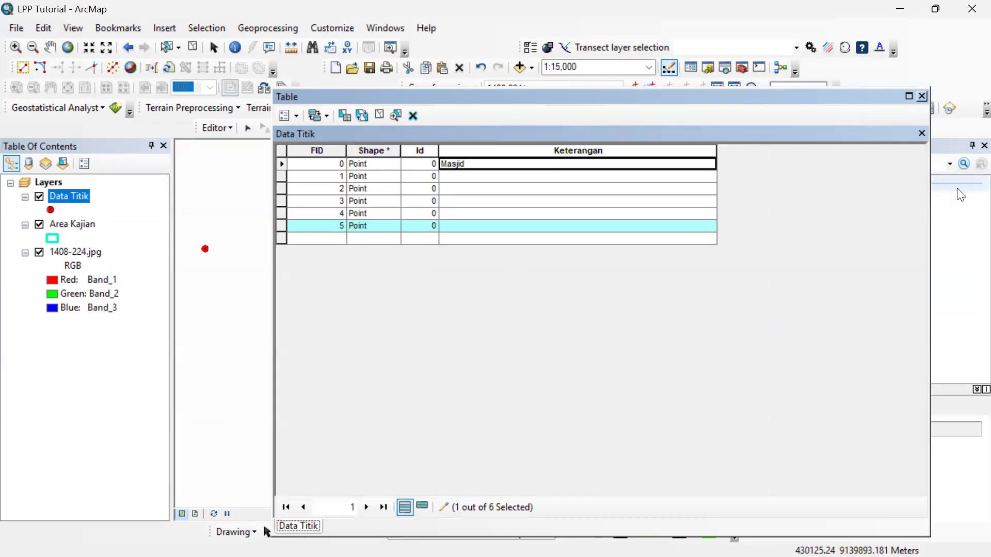
# Paste Masjid into the Keterangan of records FID 1 through 4 and close the attribute table.
pyautogui.press('Down')
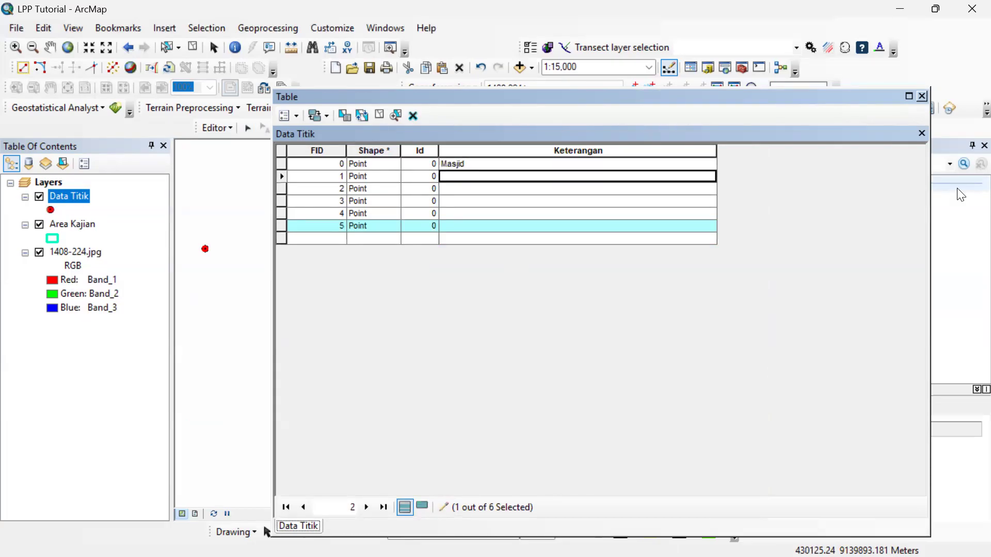
pyautogui.write('Masjid')
pyautogui.press('Down')
pyautogui.write('Masjid')
pyautogui.press('Down')
pyautogui.write('Masjid')
pyautogui.press('Down')
pyautogui.write('Masjid')
pyautogui.press('Down')
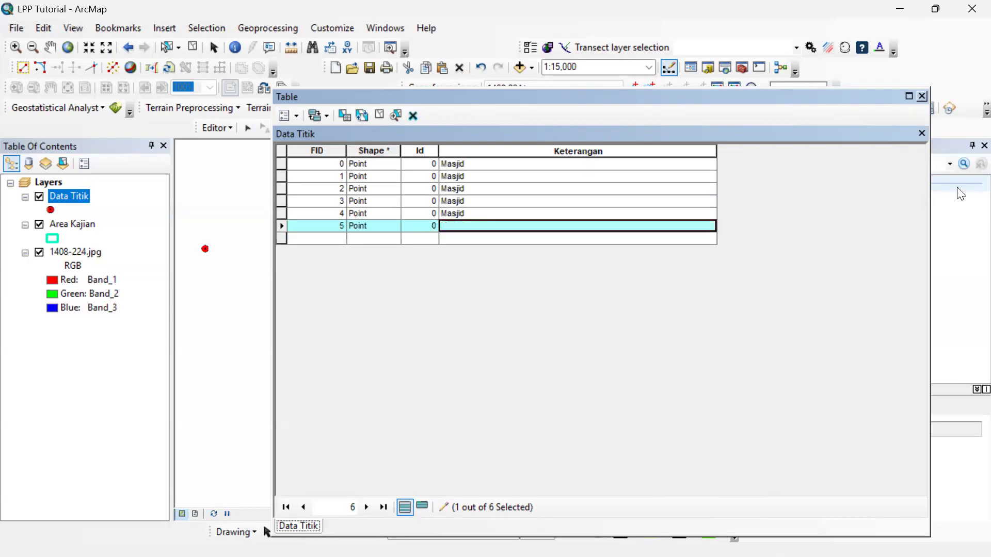
pyautogui.click(921, 96)
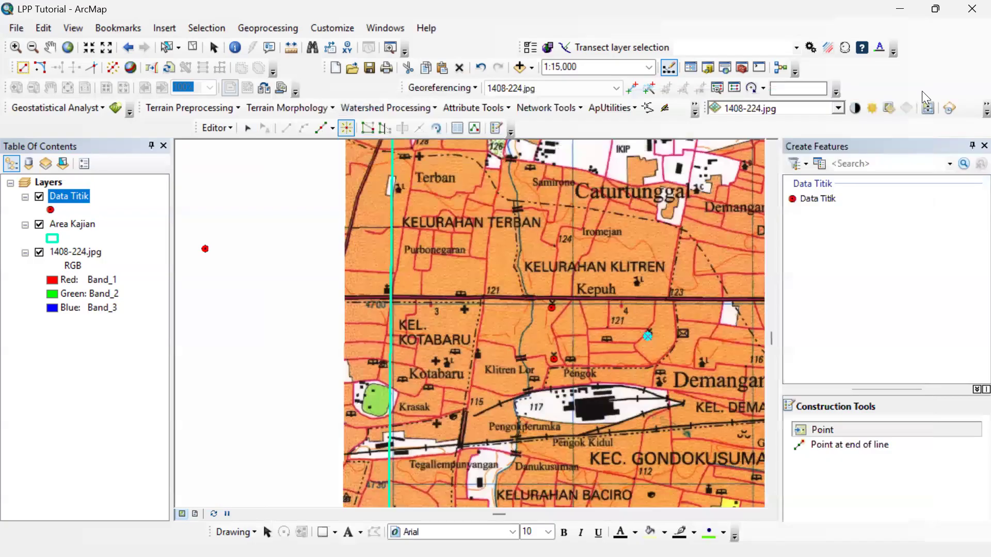
# Place Data Titik points on three school symbols: along the main road north of Kotabaru, in Kotabaru, and between Kepuh and Pengok.
pyautogui.scroll(2, 633, 329)
pyautogui.scroll(-4, 638, 335)
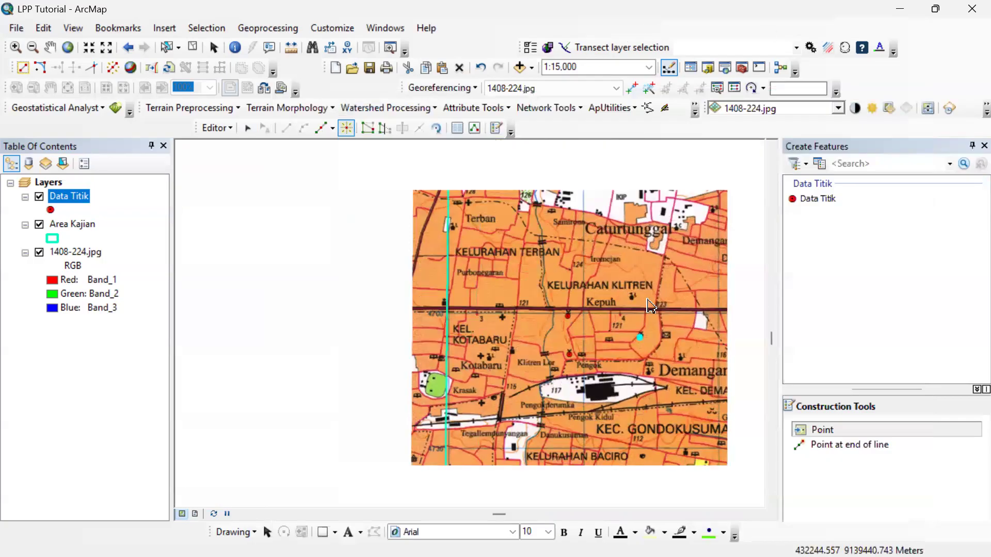
pyautogui.scroll(-3, 357, 302)
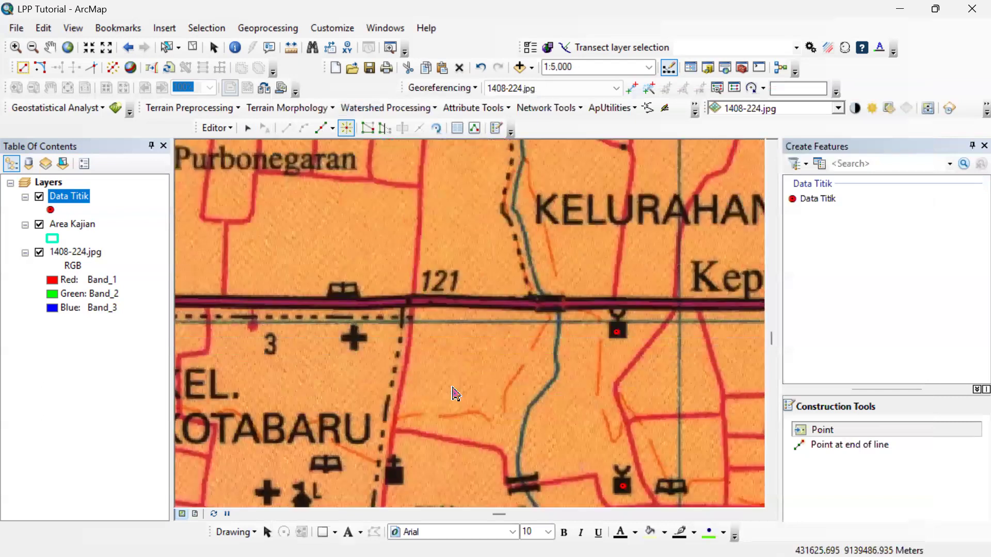
pyautogui.moveTo(454, 390); pyautogui.dragTo(381, 333)
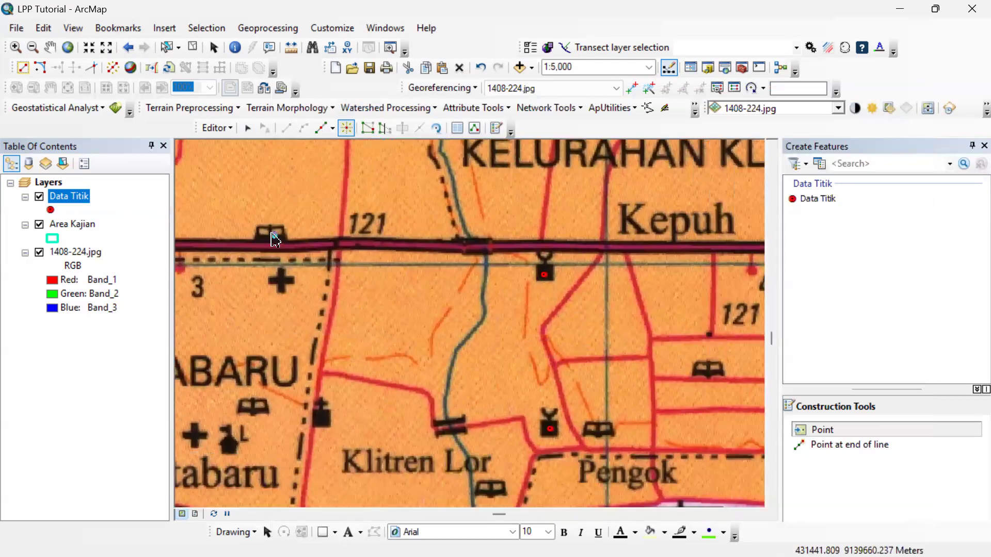
pyautogui.click(271, 235)
pyautogui.click(252, 408)
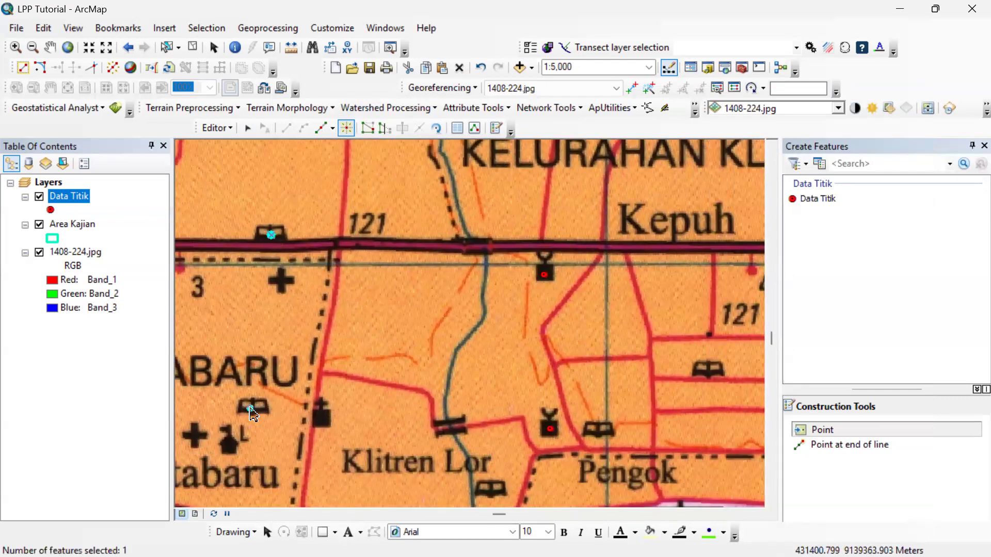
pyautogui.click(709, 370)
pyautogui.moveTo(690, 372); pyautogui.dragTo(327, 373)
pyautogui.scroll(-5, 489, 375)
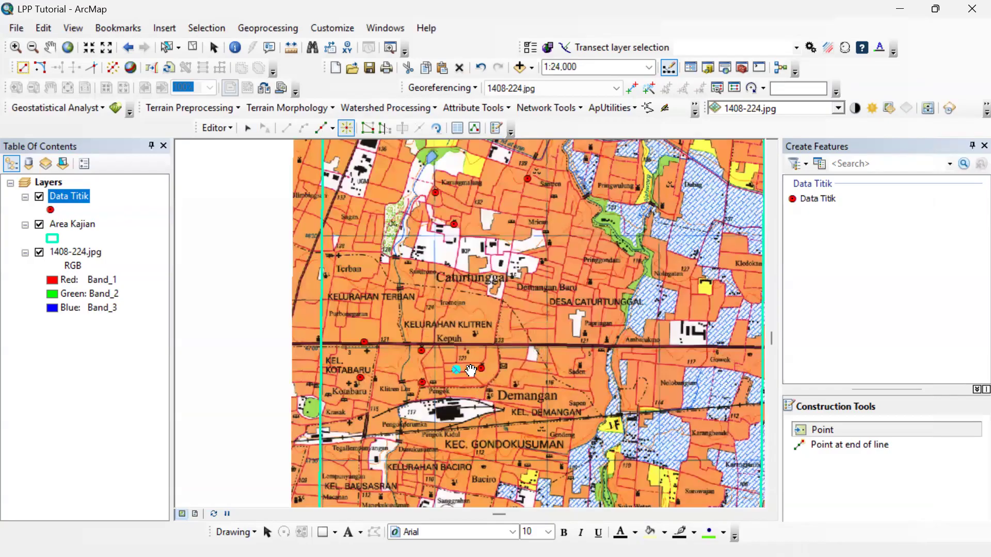
# Place Data Titik points on the three school symbols south of Gendeng and north of Balirejo.
pyautogui.scroll(2, 476, 380)
pyautogui.scroll(3, 456, 369)
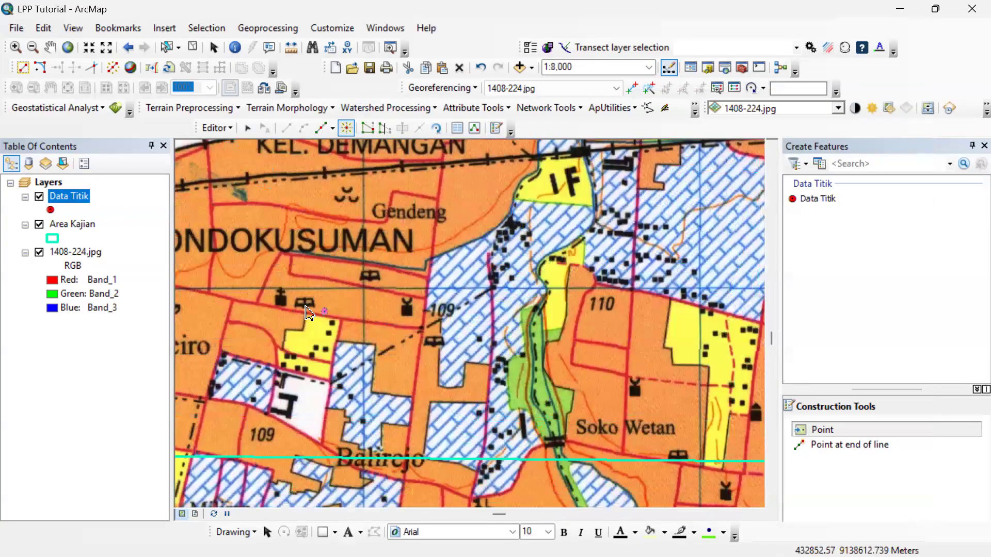
pyautogui.click(305, 305)
pyautogui.click(370, 278)
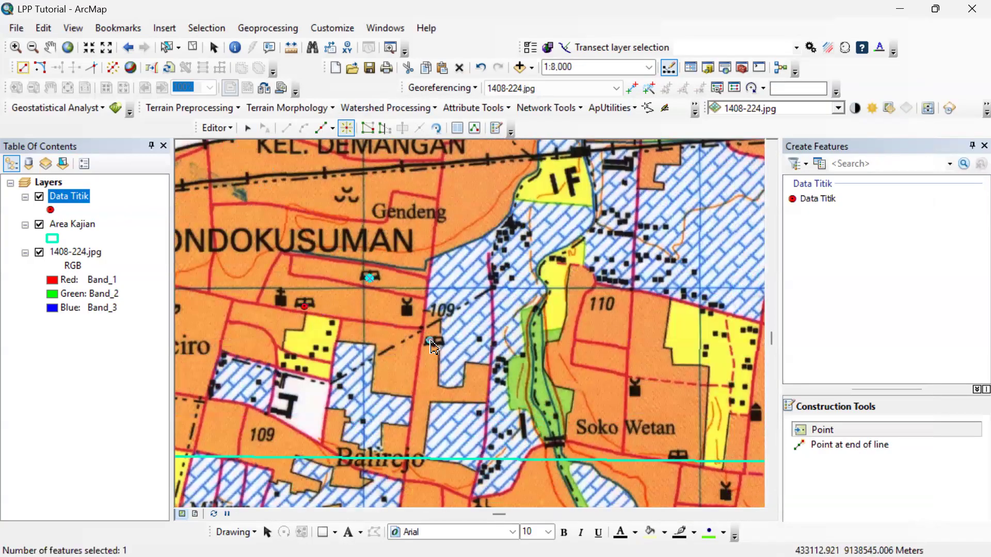
pyautogui.click(433, 342)
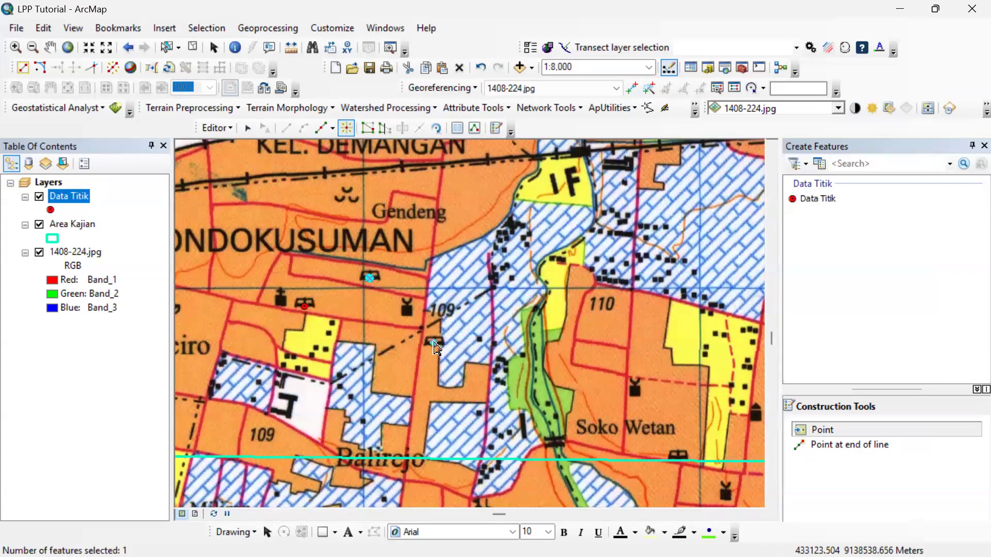
# Open the Data Titik attribute table, enter Sekolah as the Keterangan of record FID 12 and copy that value.
pyautogui.rightClick(74, 198)
pyautogui.click(226, 247)
pyautogui.click(488, 238)
pyautogui.write('Sekolah')
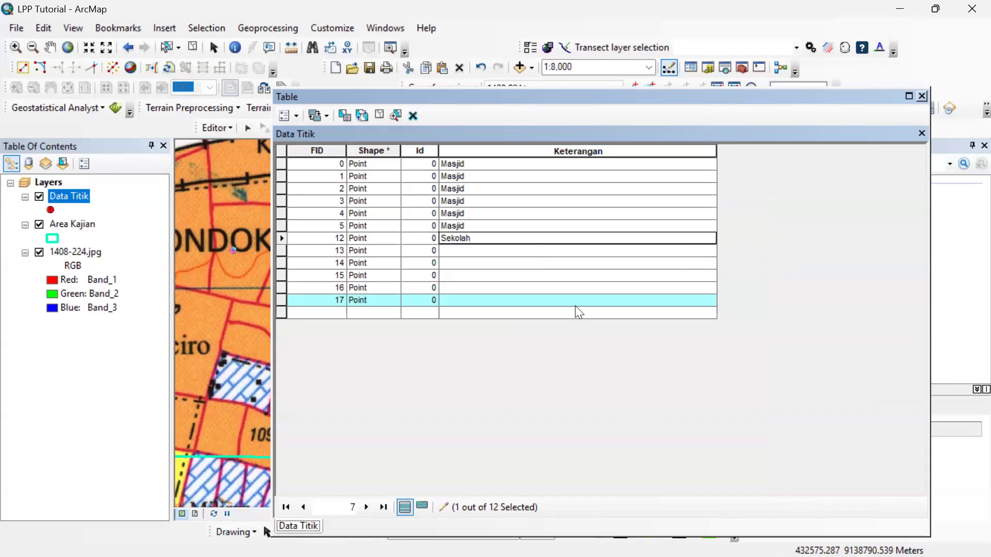
pyautogui.click(559, 251)
pyautogui.click(558, 241)
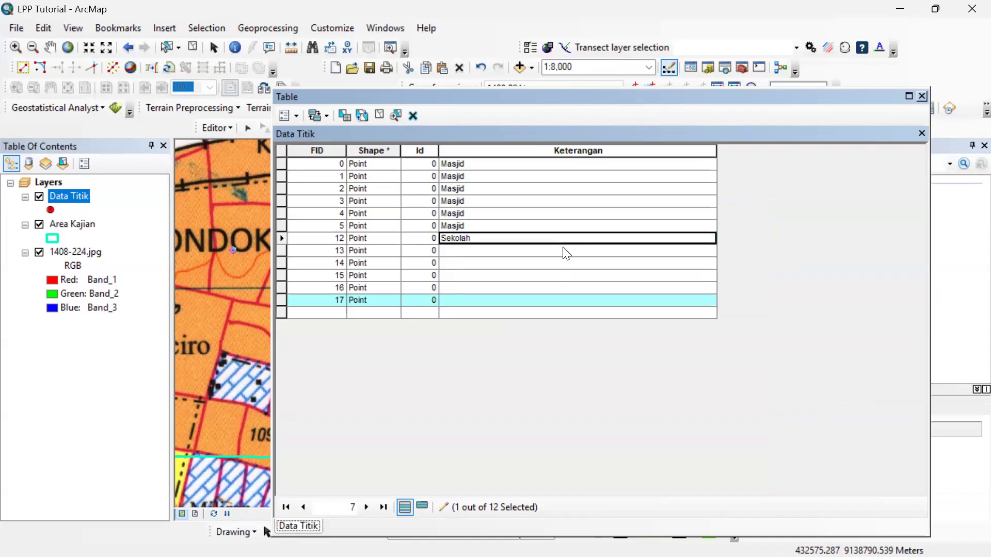
# Paste Sekolah into the Keterangan of records FID 13 through 17 and close the attribute table.
pyautogui.press('Down')
pyautogui.write('Sekolah')
pyautogui.press('Down')
pyautogui.hotkey('ctrl', 'v')
pyautogui.press('Down')
pyautogui.hotkey('ctrl', 'v')
pyautogui.press('Down')
pyautogui.write('Sekolah')
pyautogui.press('Down')
pyautogui.write('Sekolah')
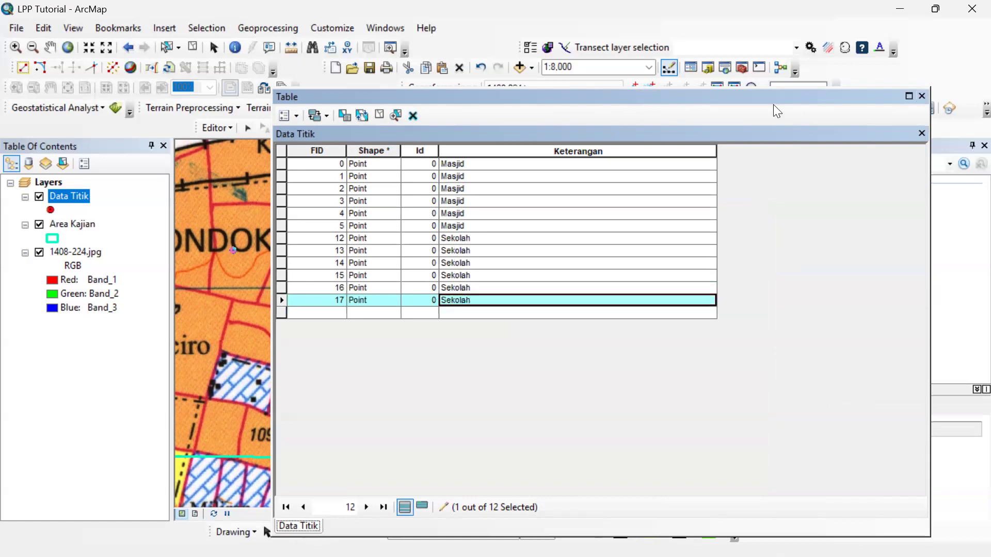
pyautogui.click(921, 96)
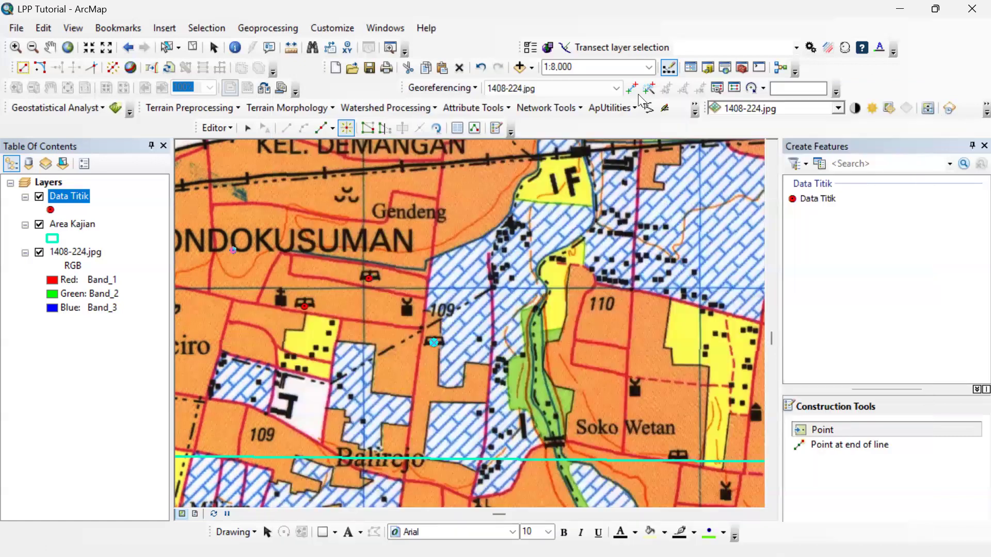
# Zoom to the Area Kajian layer, save the Data Titik edits and stop the editing session.
pyautogui.rightClick(64, 197)
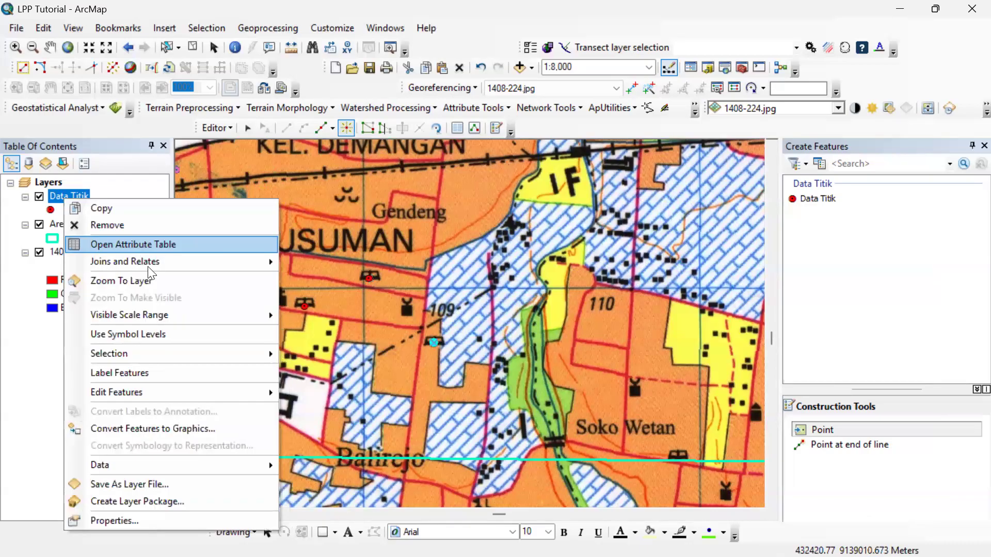
pyautogui.click(154, 281)
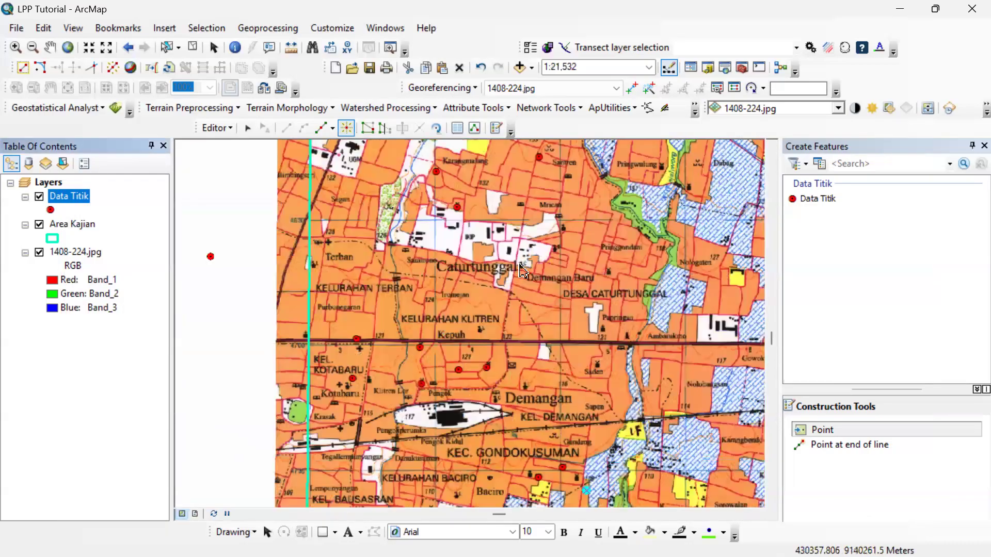
pyautogui.scroll(2, 521, 268)
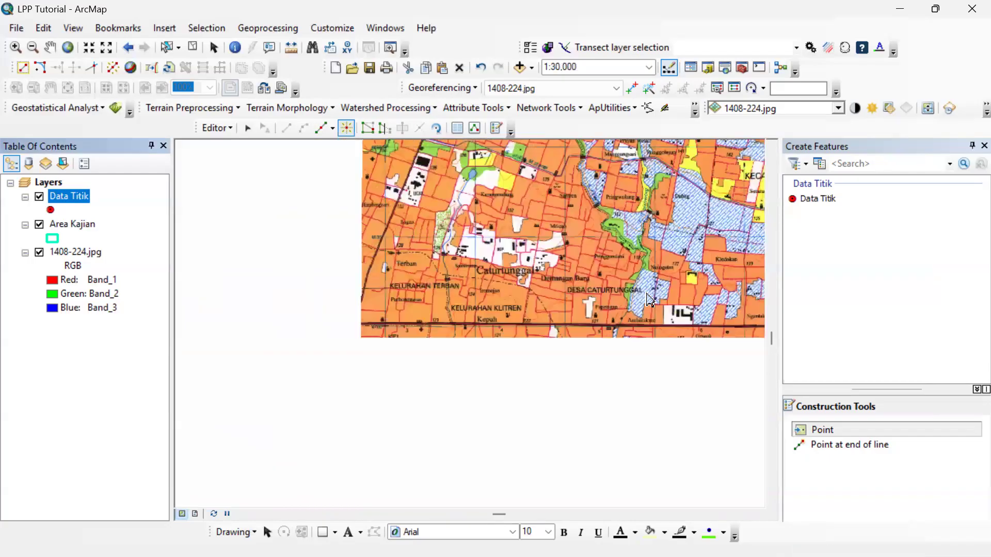
pyautogui.scroll(1, 651, 298)
pyautogui.rightClick(94, 224)
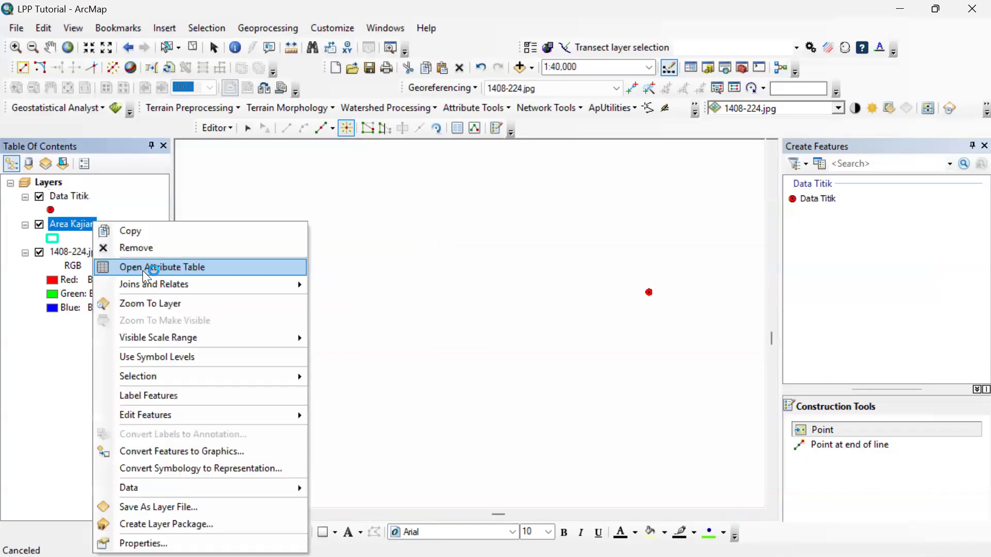
pyautogui.click(161, 308)
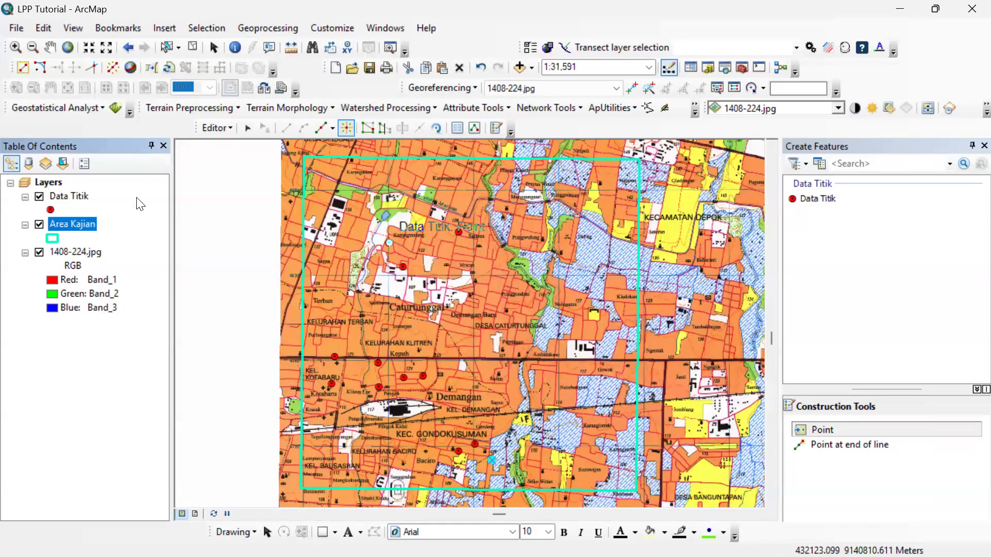
pyautogui.click(385, 128)
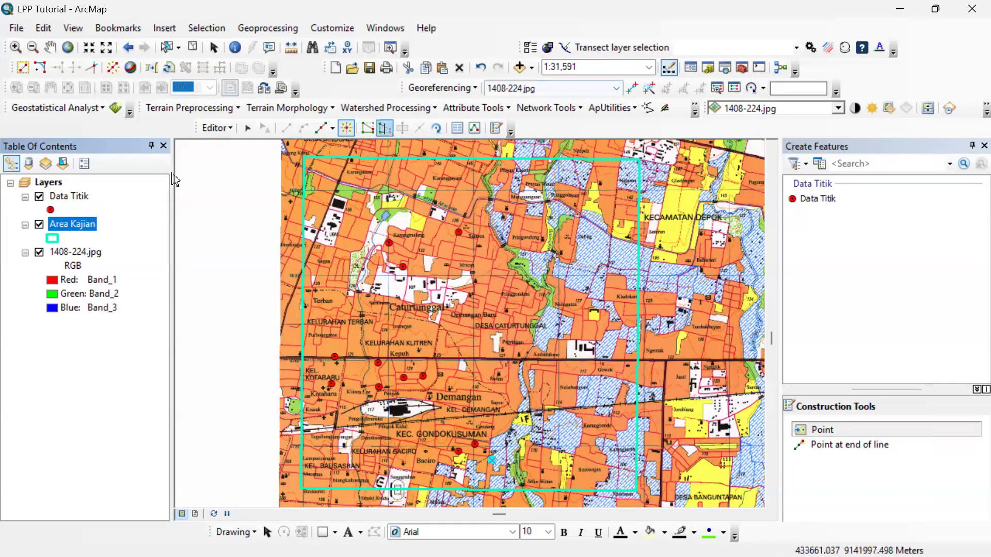
pyautogui.click(216, 129)
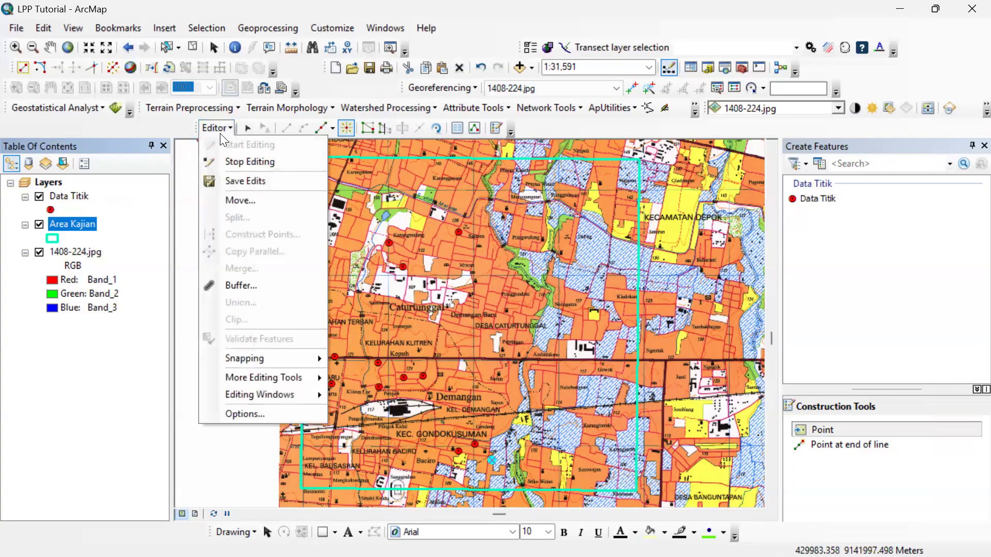
pyautogui.click(244, 181)
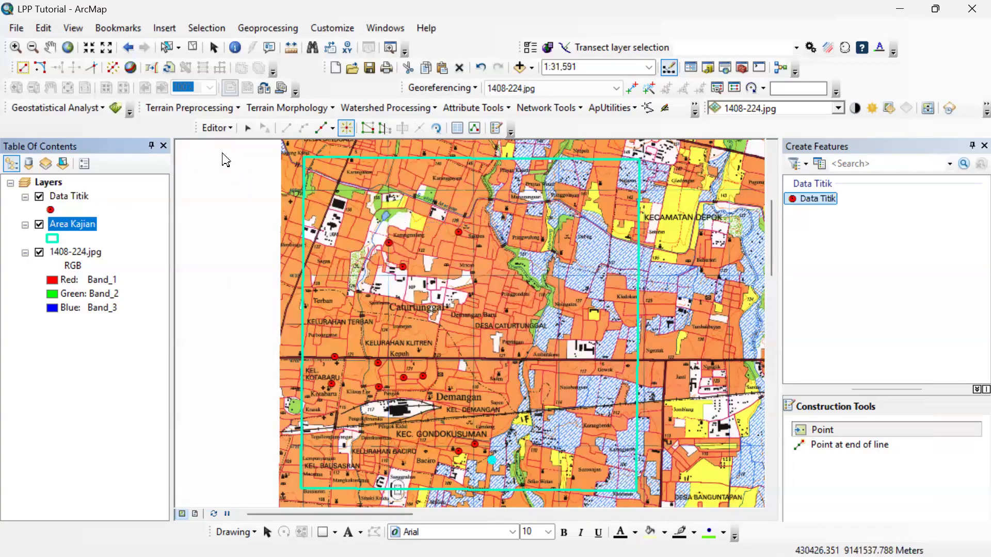
pyautogui.click(217, 127)
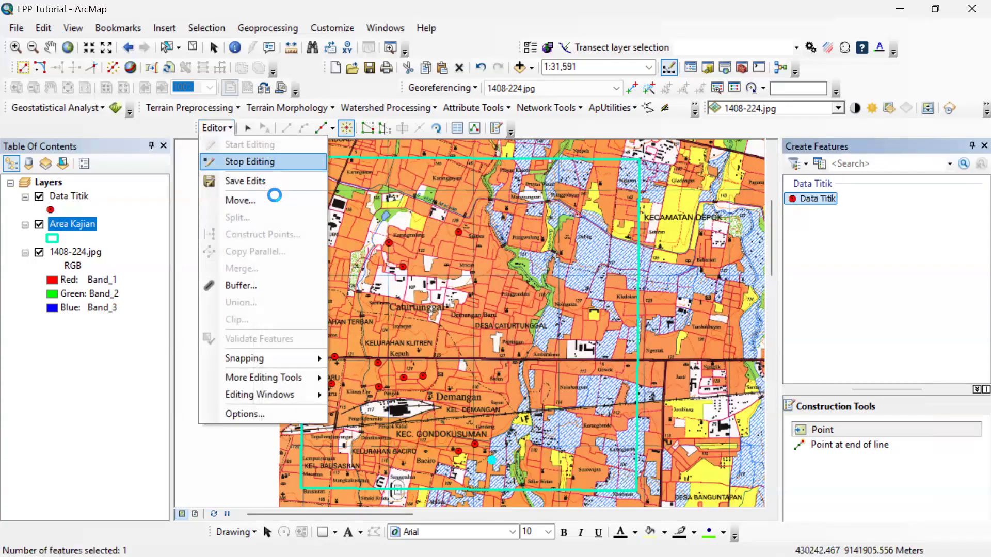
# Start editing the Data Titik layer and place points on the two mosque symbols beside Pringwulung and southwest of Dabag.
pyautogui.scroll(-4, 553, 239)
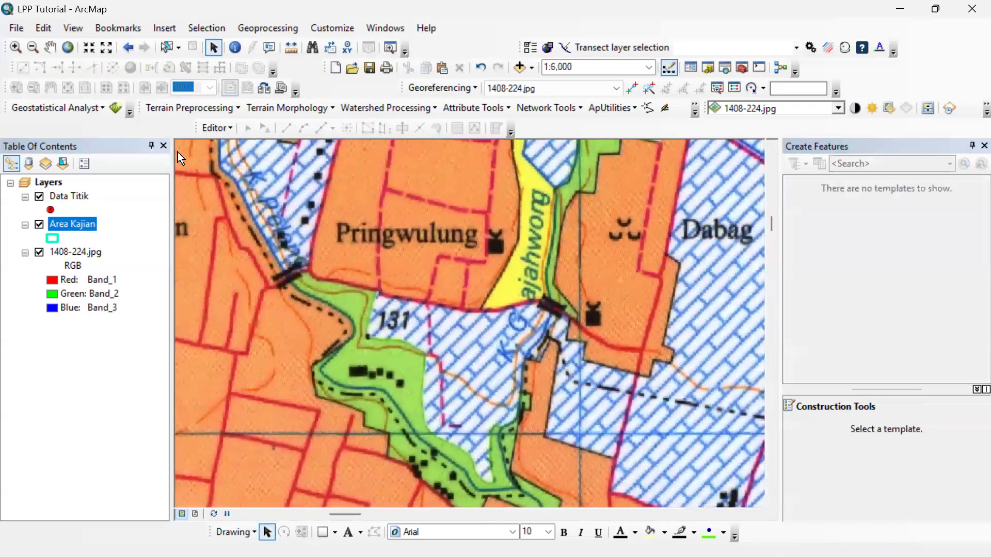
pyautogui.click(78, 199)
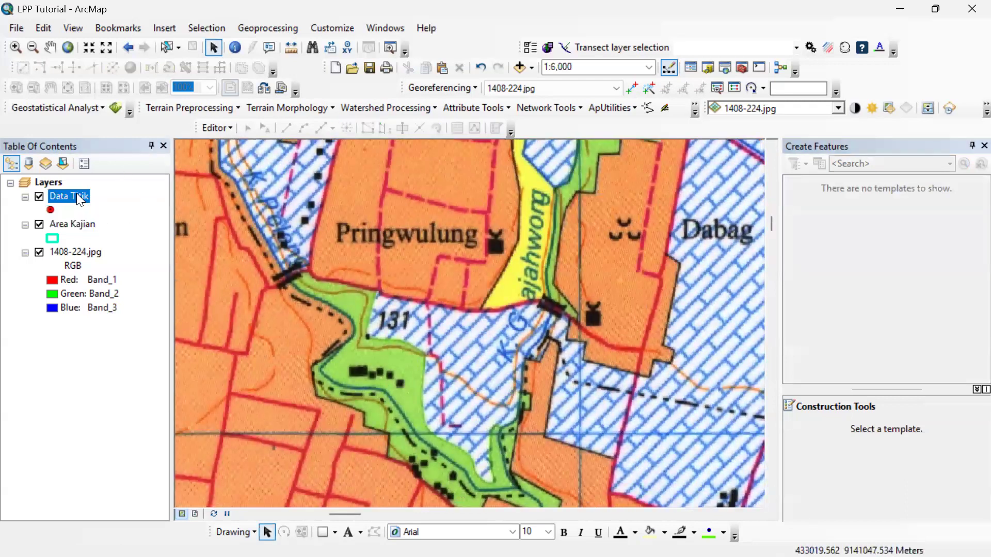
pyautogui.rightClick(78, 199)
pyautogui.moveTo(258, 459)
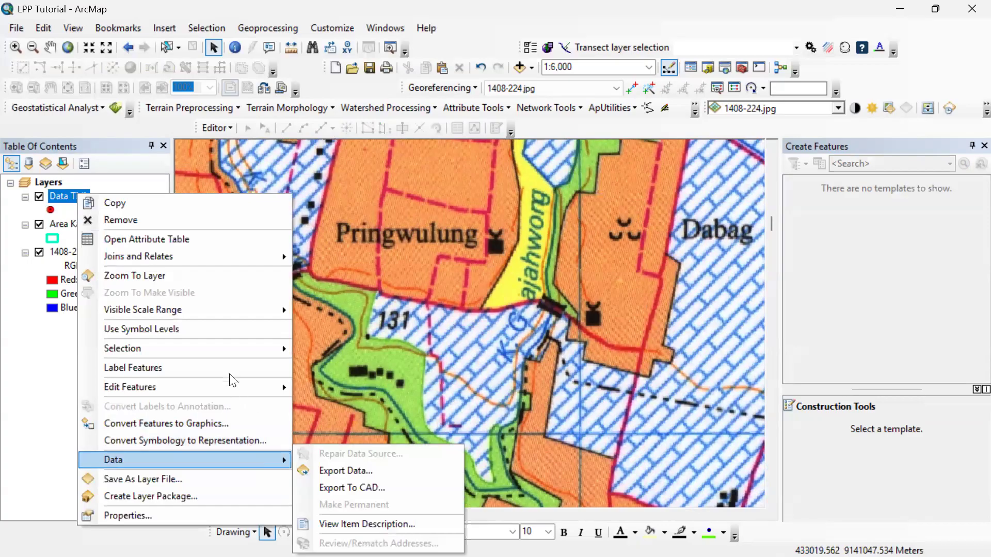
pyautogui.click(339, 392)
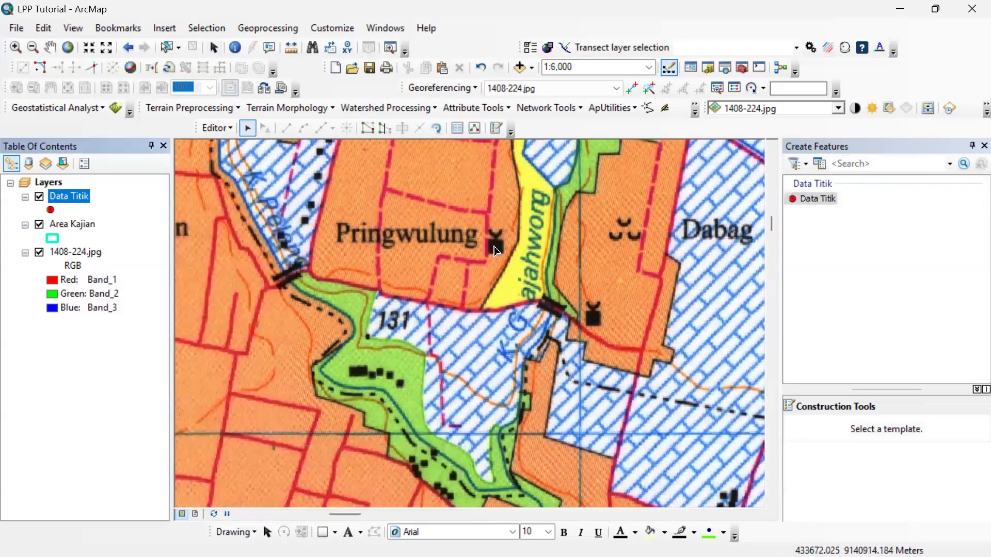
pyautogui.click(831, 201)
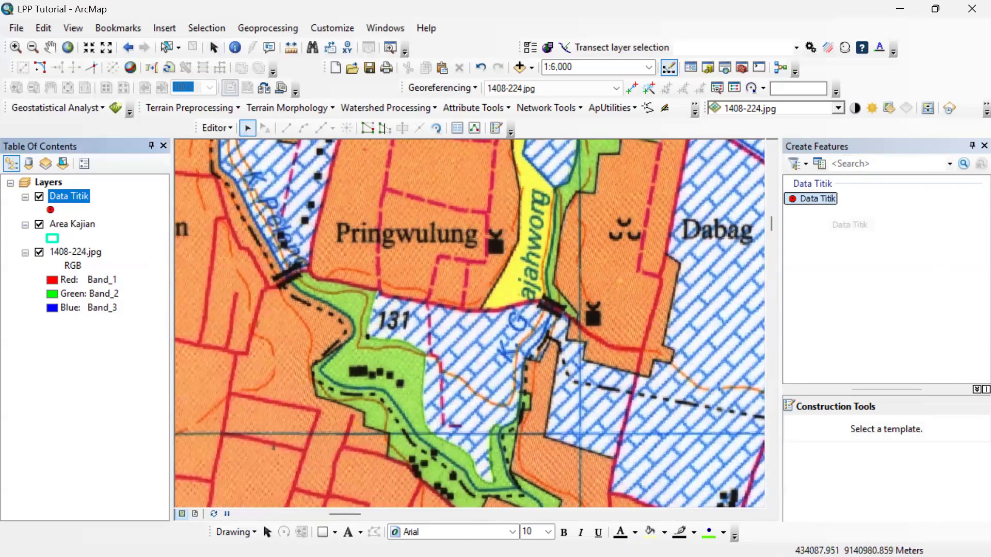
pyautogui.click(494, 246)
pyautogui.click(592, 320)
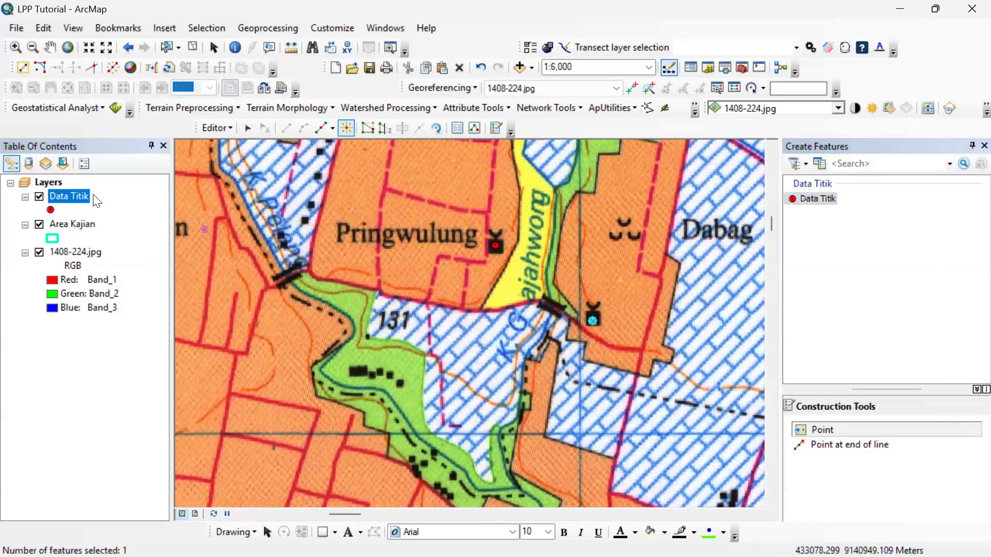
# Enter Masjid as the Keterangan of records FID 12 and 13 in the Data Titik attribute table, and close the table.
pyautogui.rightClick(81, 204)
pyautogui.click(162, 241)
pyautogui.click(475, 312)
pyautogui.write('Masjid')
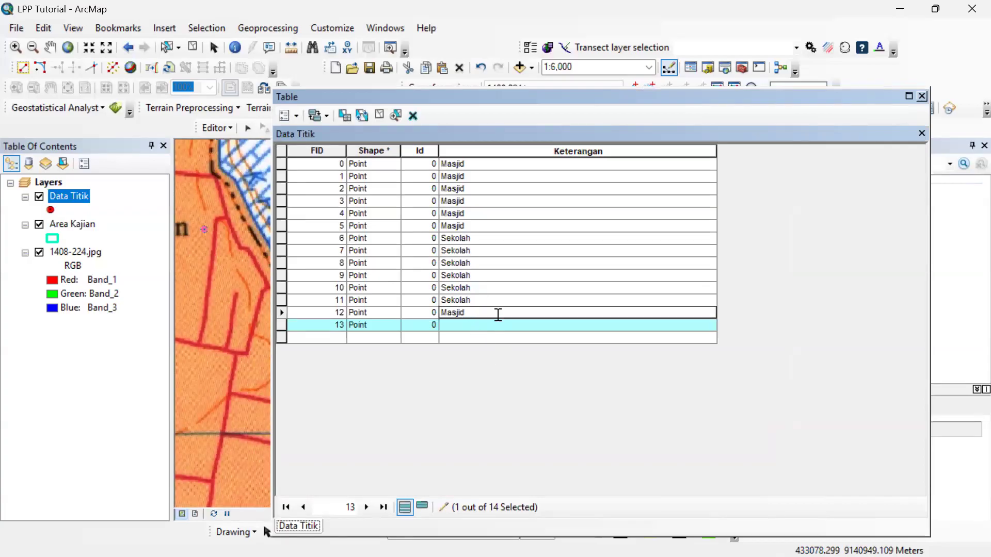
pyautogui.click(527, 339)
pyautogui.click(525, 314)
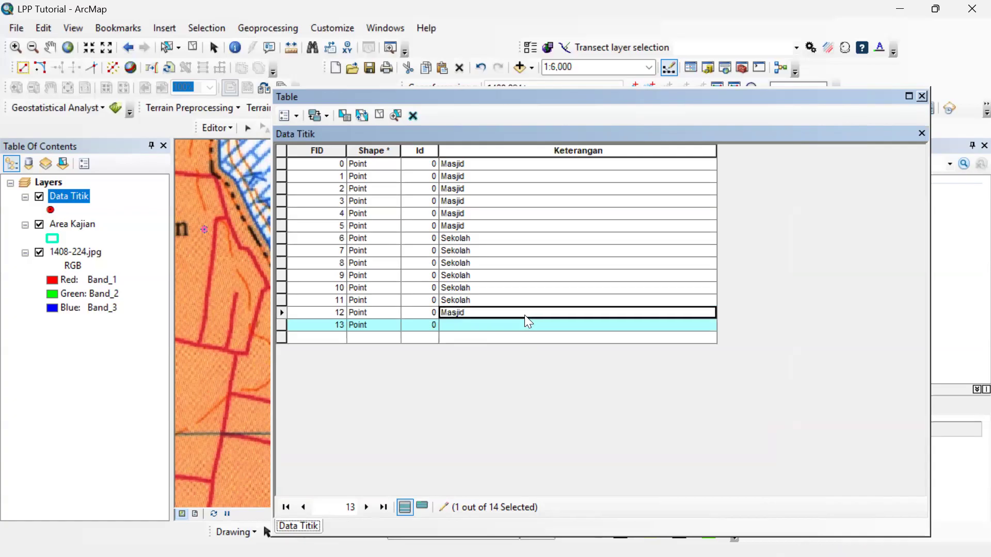
pyautogui.press('Tab')
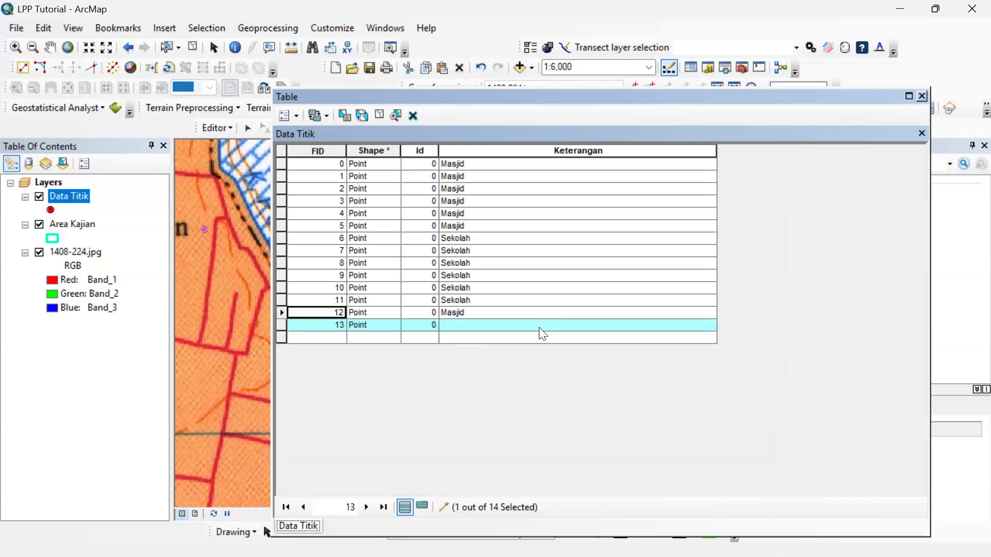
pyautogui.click(539, 327)
pyautogui.write('Masjid')
pyautogui.click(923, 97)
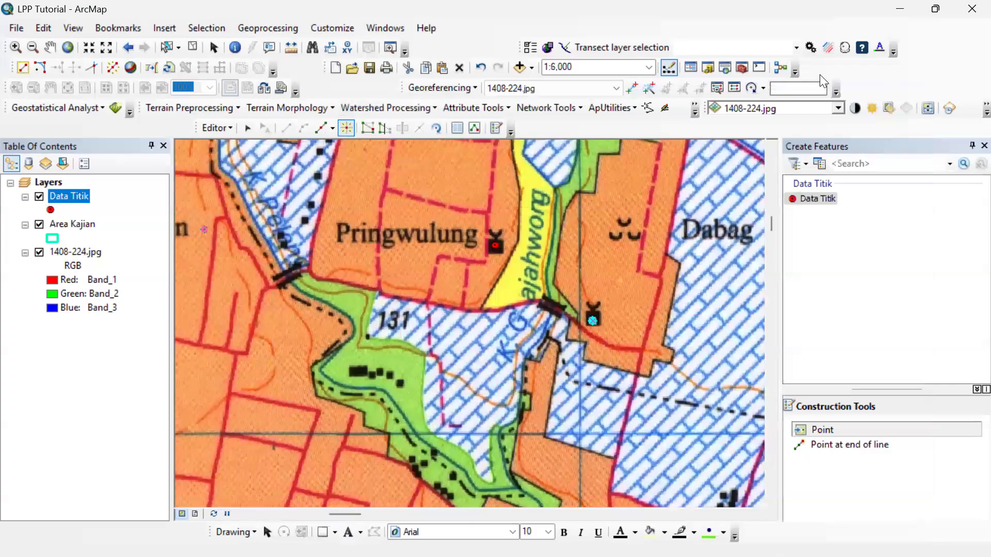
# Stop editing Data Titik and save the edits.
pyautogui.click(217, 127)
pyautogui.click(230, 155)
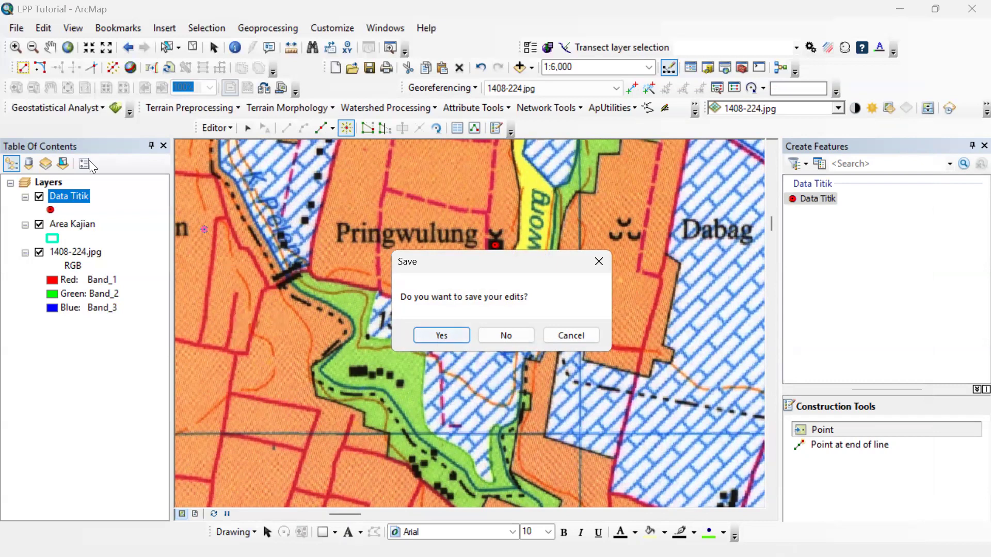
pyautogui.press('Return')
# Zoom to the Area Kajian layer and close the Create Features window.
pyautogui.click(72, 225)
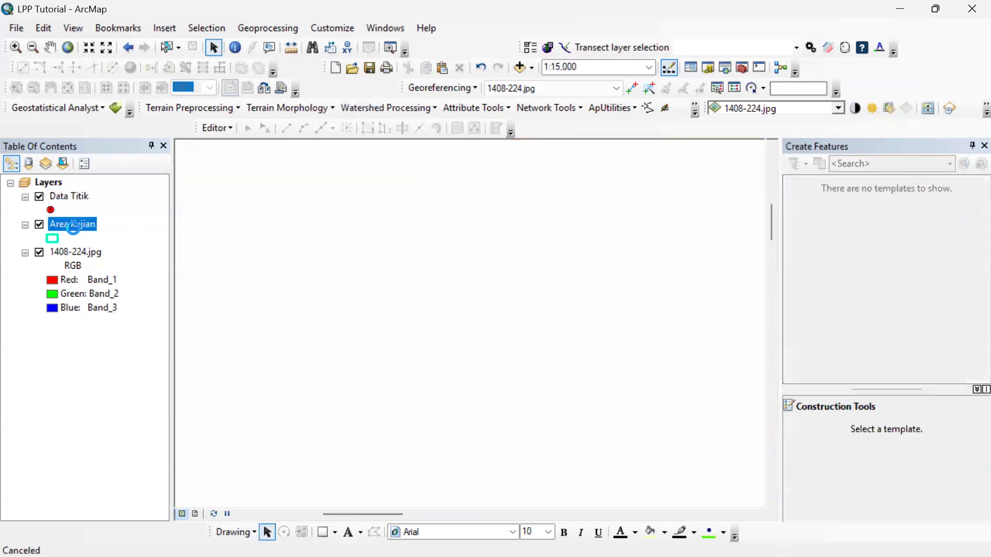
pyautogui.rightClick(73, 226)
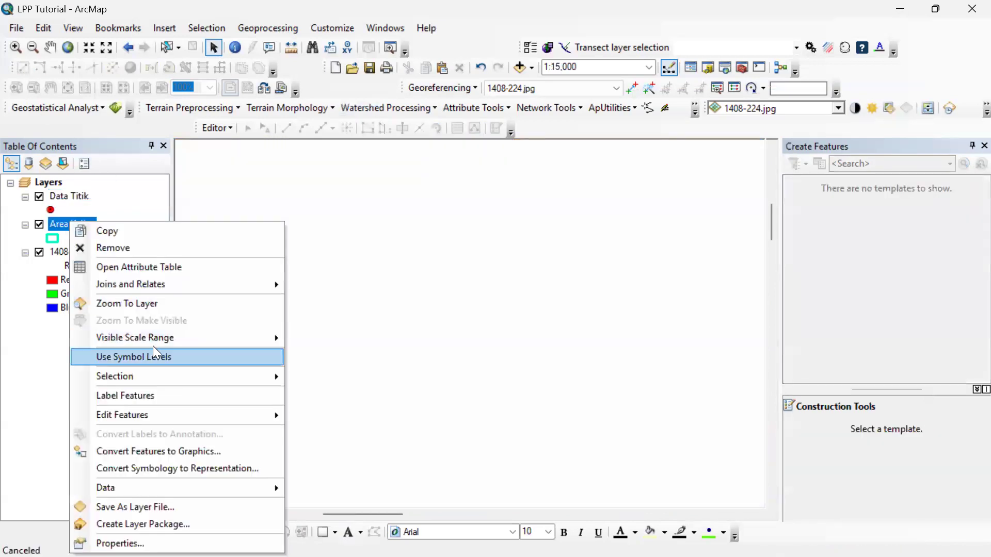
pyautogui.click(136, 305)
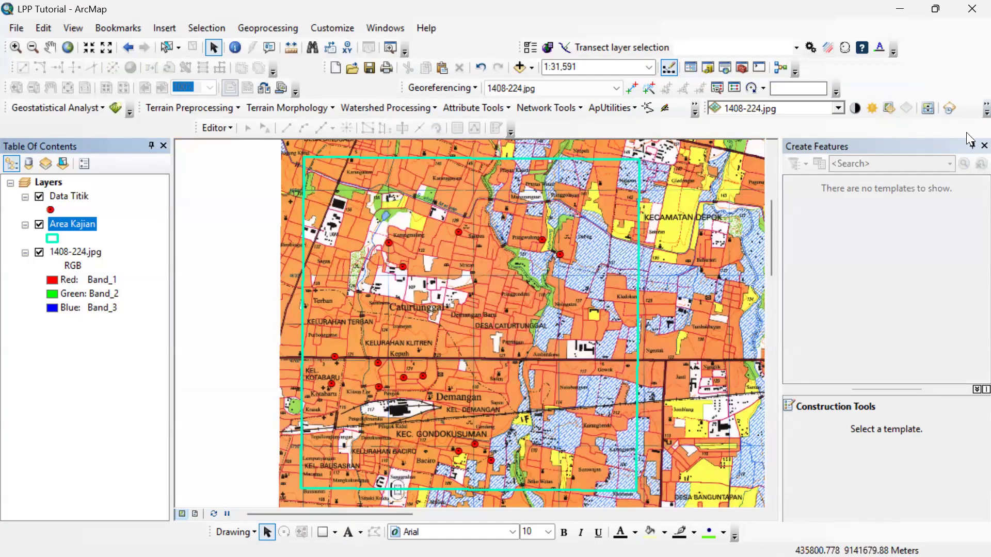
pyautogui.click(968, 158)
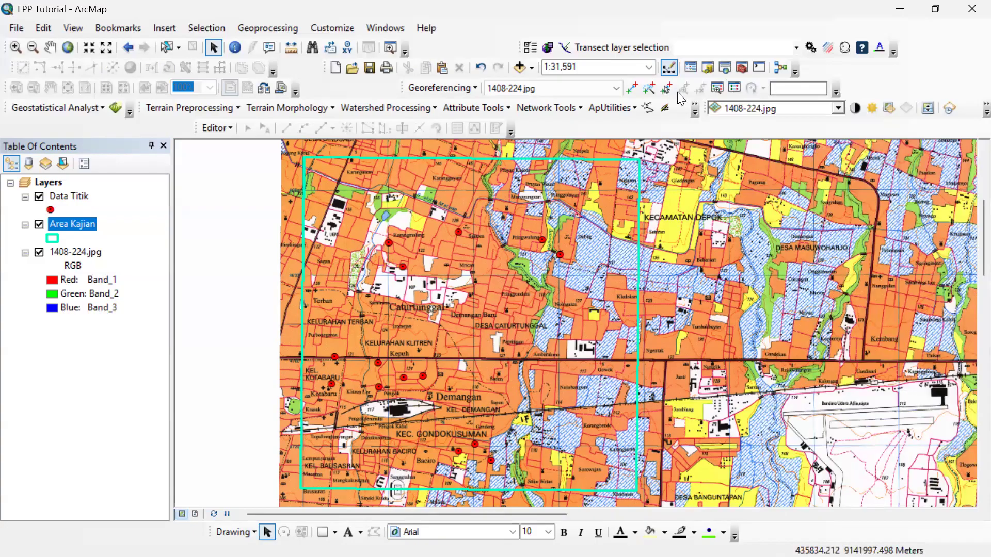
# Show the Catalog and expand the Data folder under D:\LPP\Acara ArcGIS.
pyautogui.click(708, 68)
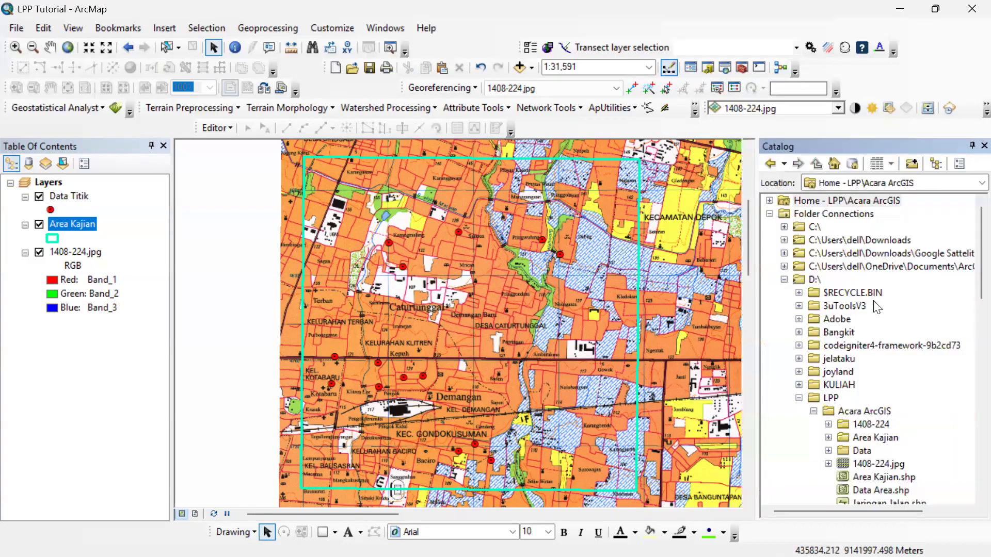
pyautogui.scroll(-2, 896, 323)
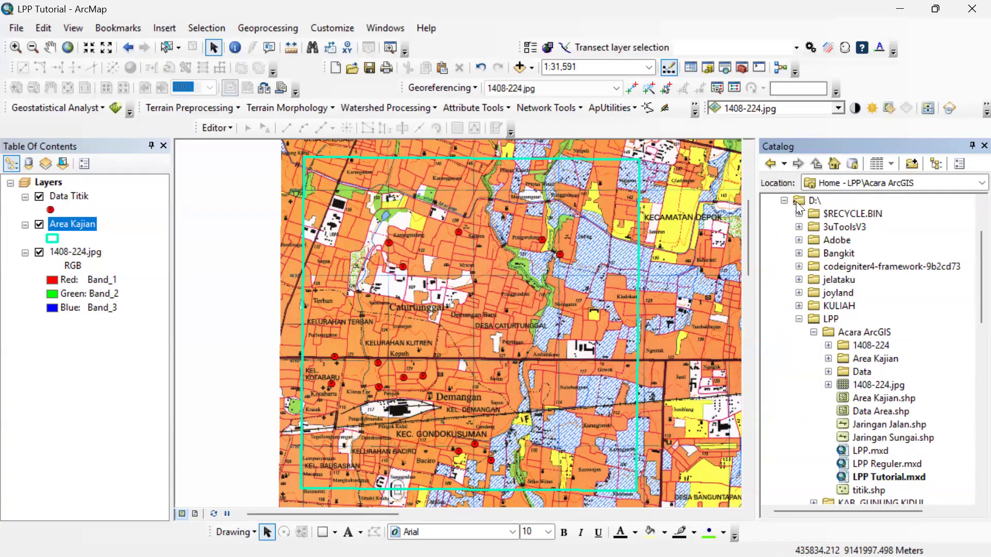
pyautogui.click(815, 201)
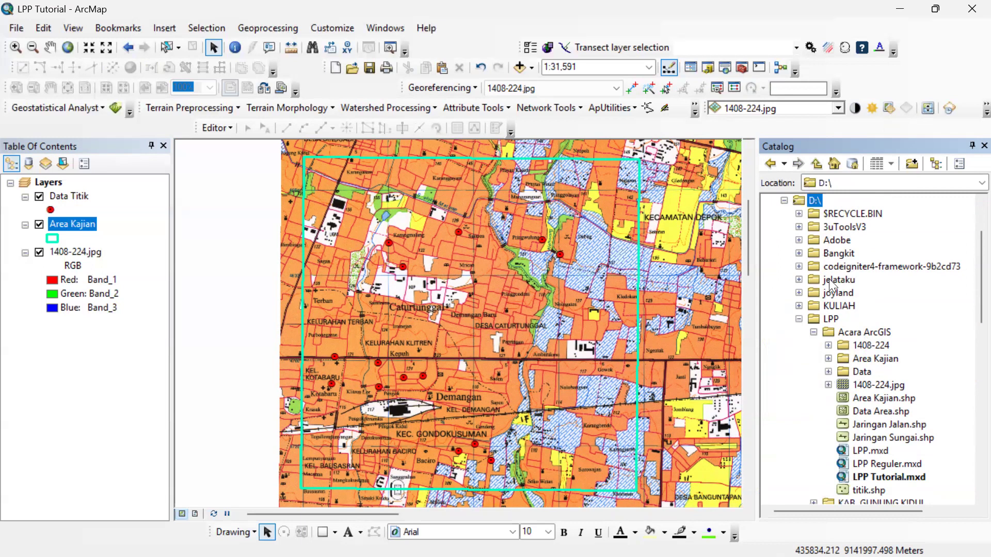
pyautogui.click(831, 320)
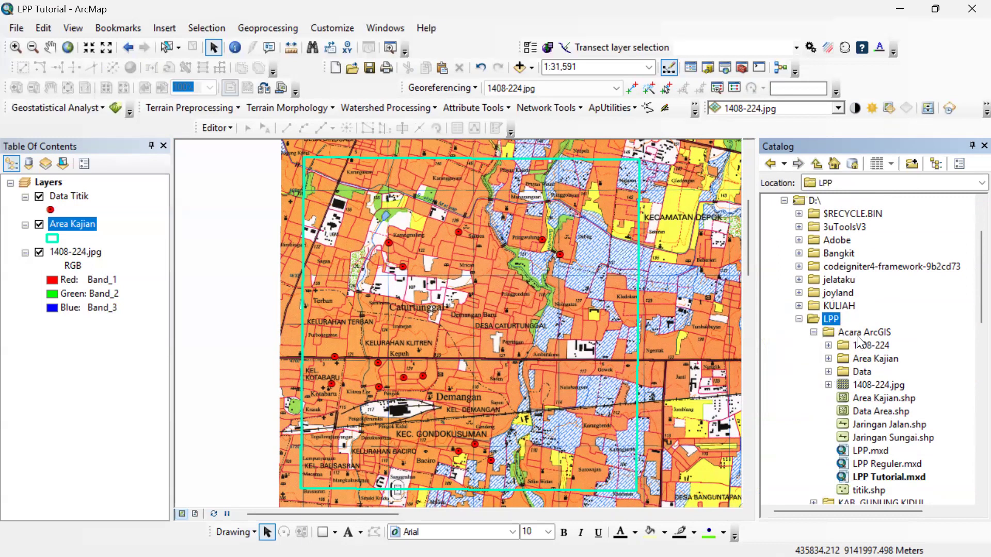
pyautogui.click(858, 334)
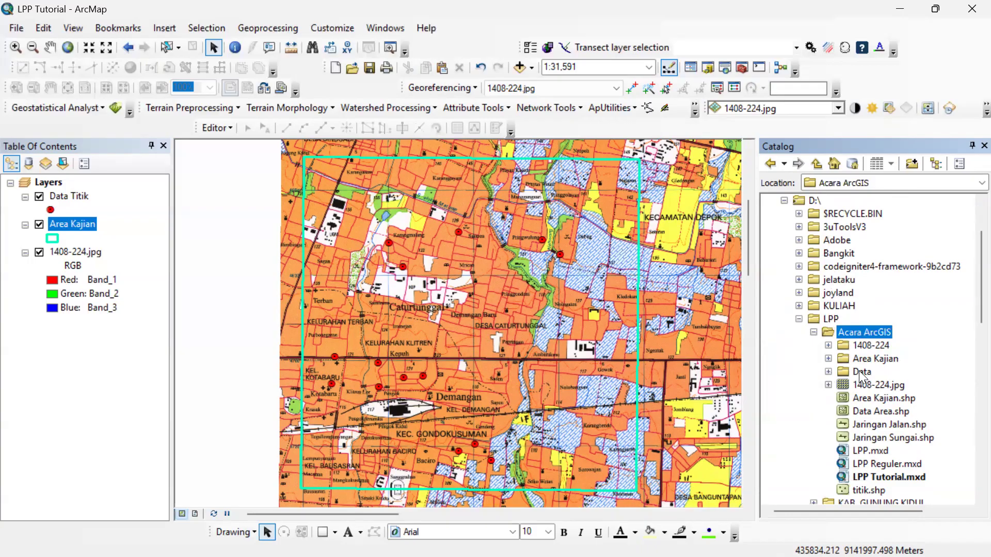
pyautogui.click(862, 374)
pyautogui.click(828, 372)
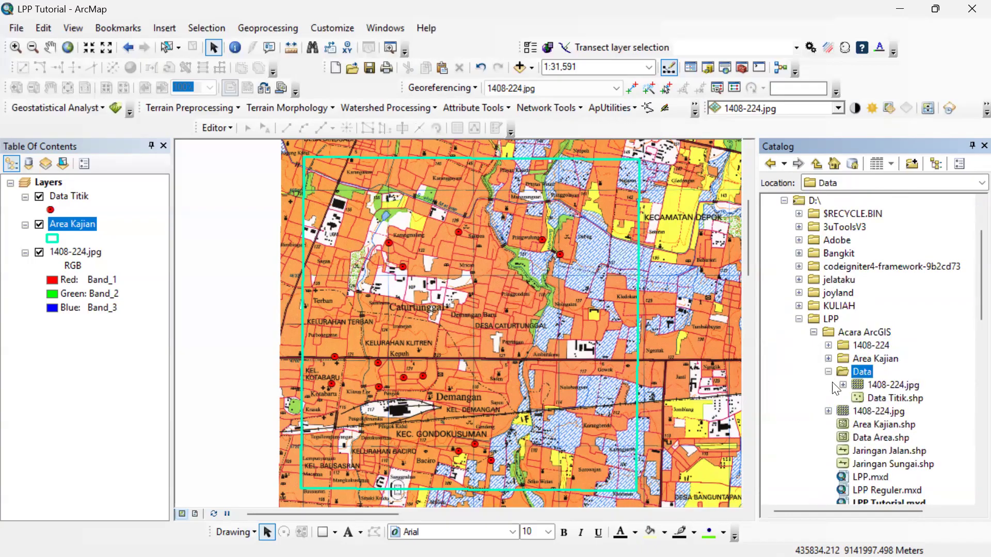
pyautogui.click(829, 411)
pyautogui.click(829, 412)
# Start a new shapefile in the Data folder, named Jaringan Jalan, with the Polyline feature type.
pyautogui.rightClick(856, 370)
pyautogui.moveTo(905, 463)
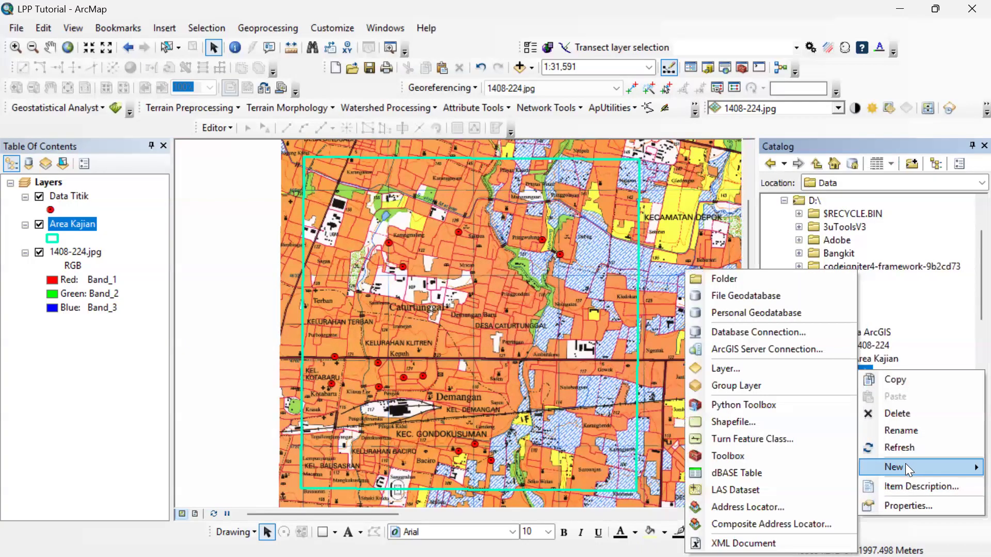
pyautogui.click(744, 421)
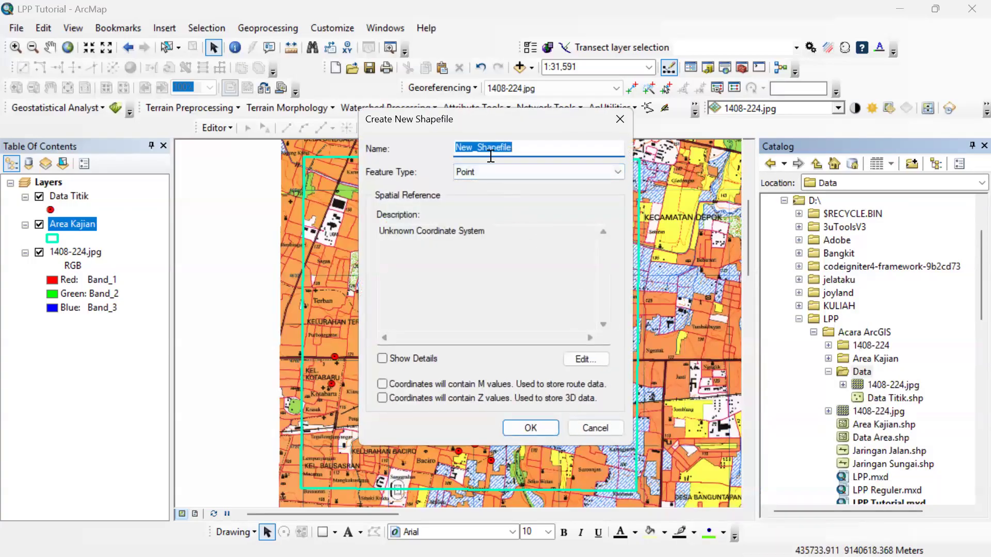
pyautogui.write('Jaringan Jalan')
pyautogui.click(498, 171)
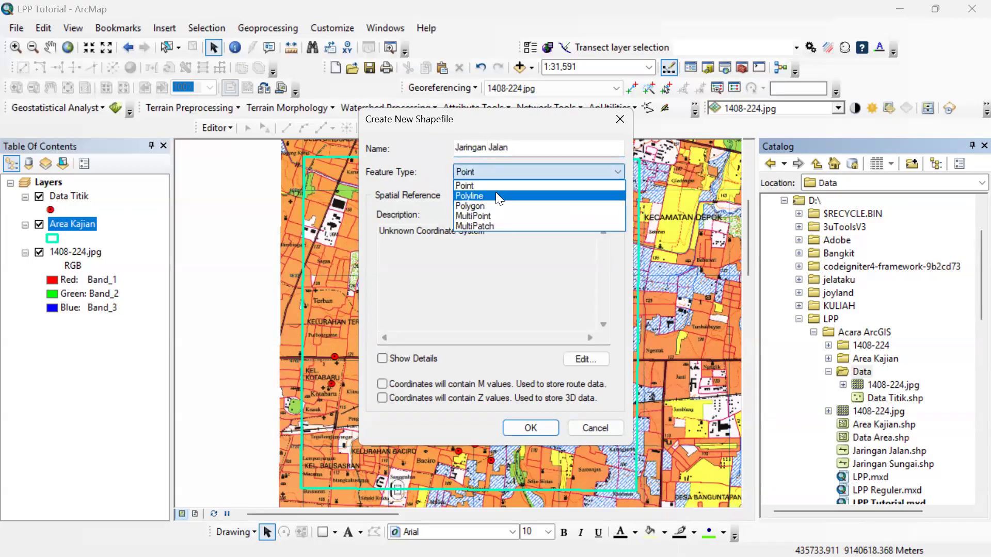
pyautogui.click(497, 194)
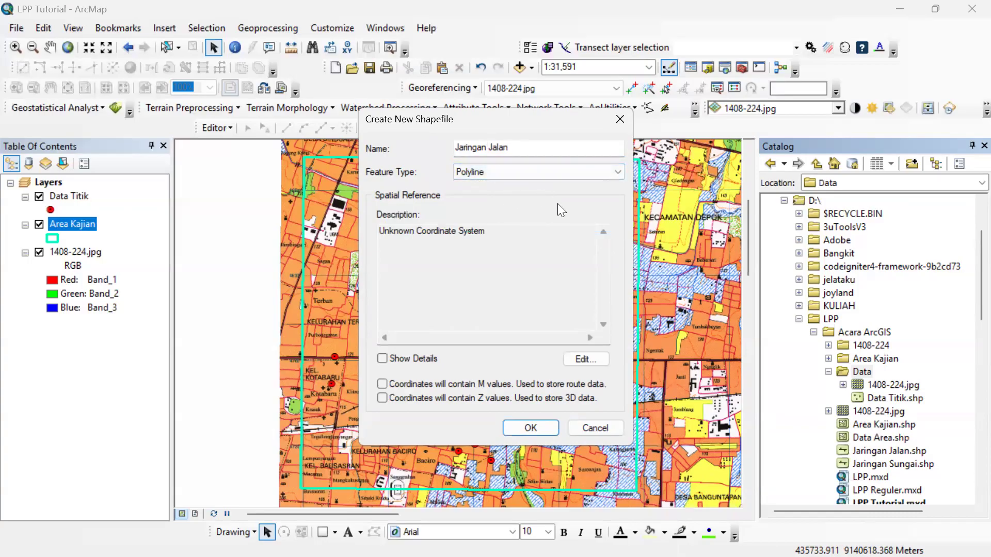
# Assign the WGS 1984 UTM Zone 49S coordinate system to the new shapefile and create it.
pyautogui.click(587, 360)
pyautogui.click(444, 192)
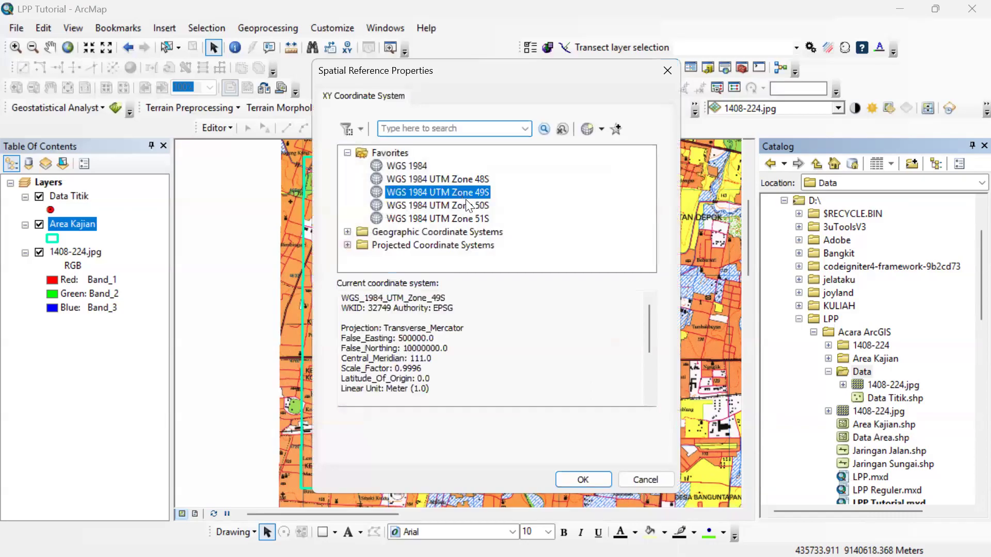
pyautogui.click(583, 478)
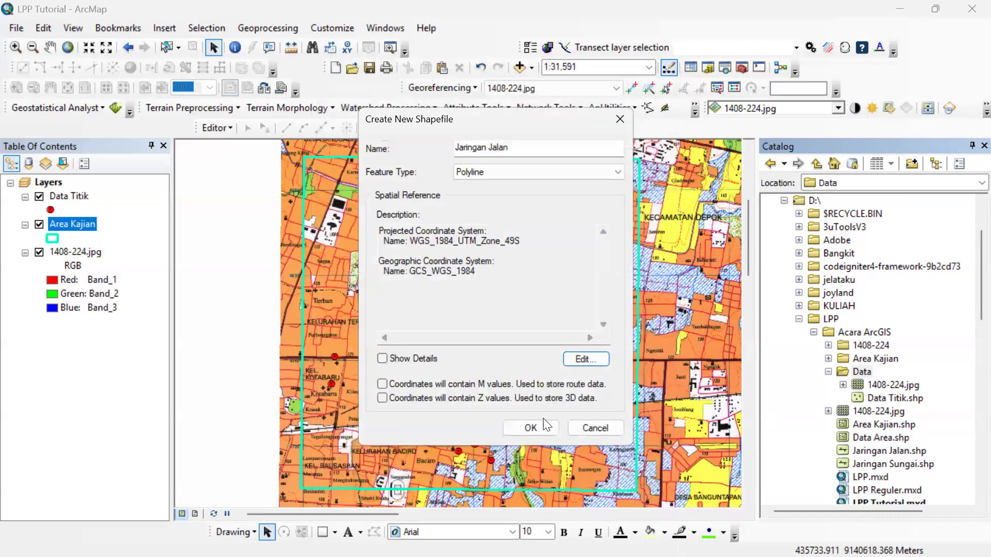
pyautogui.click(539, 432)
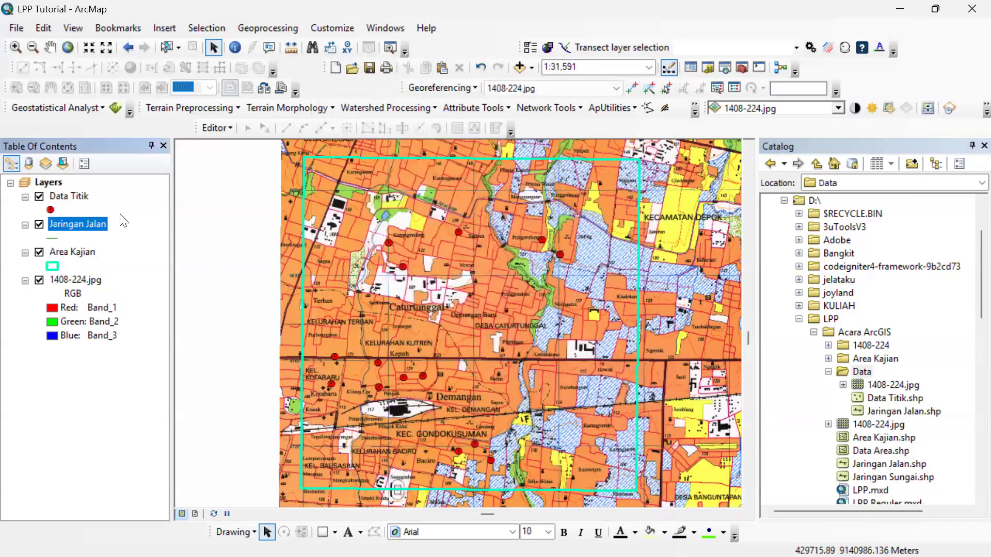
# Give the Jaringan Jalan layer the Freeway line symbol.
pyautogui.click(52, 238)
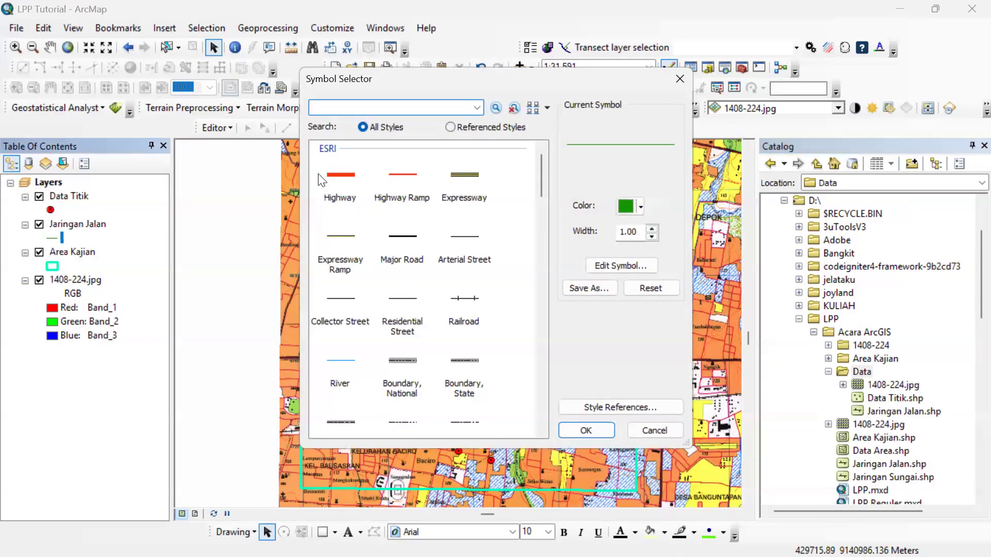
pyautogui.click(320, 178)
pyautogui.click(459, 202)
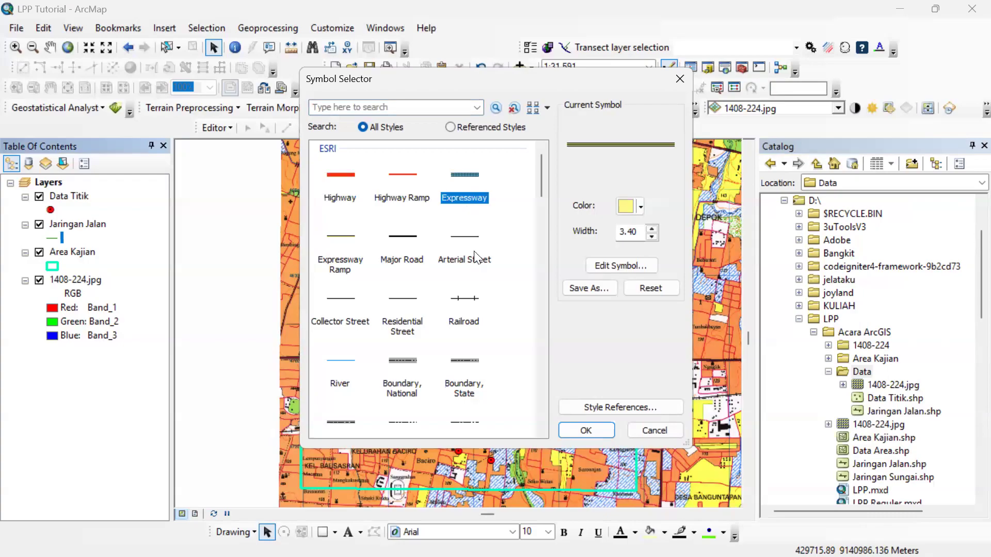
pyautogui.scroll(-3, 410, 296)
pyautogui.scroll(2, 414, 287)
pyautogui.click(410, 276)
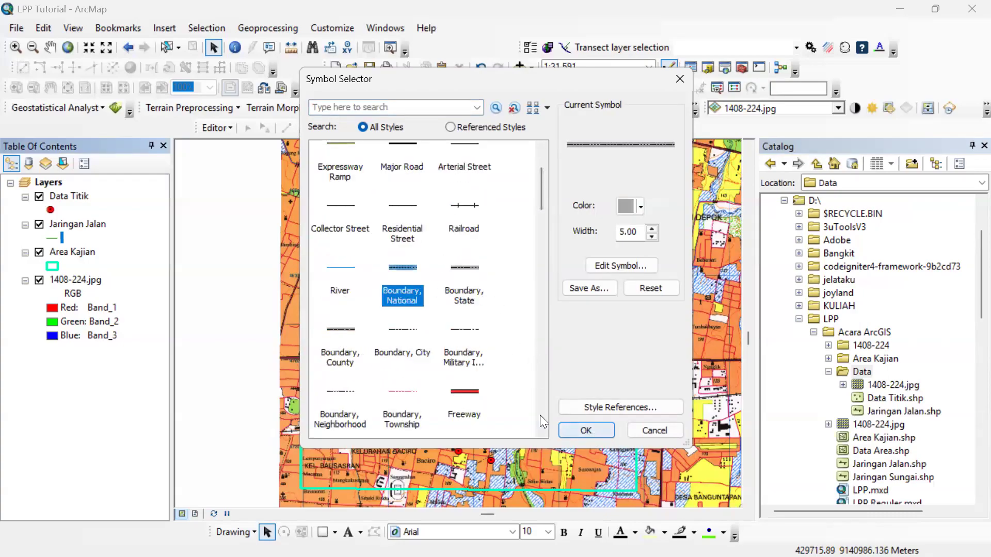
pyautogui.click(464, 408)
pyautogui.click(586, 430)
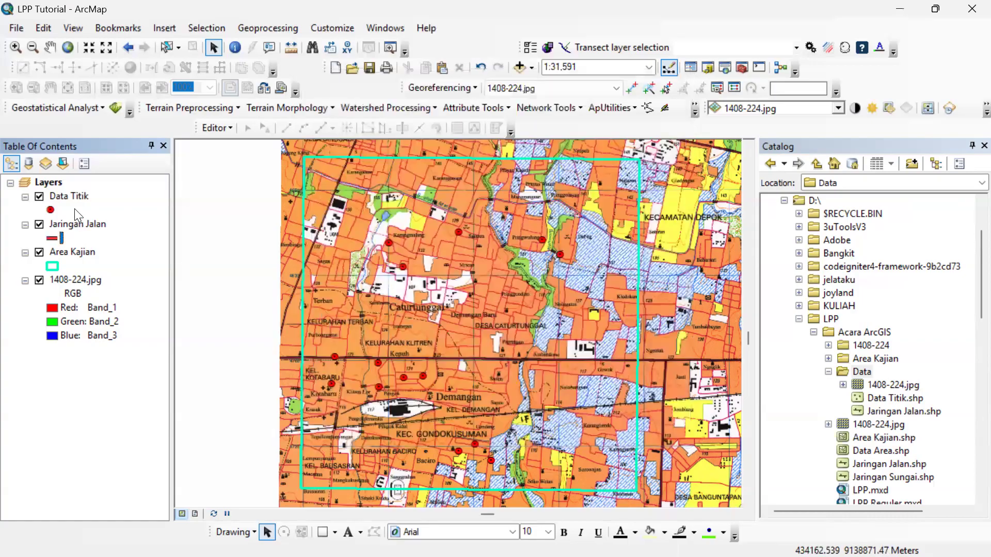
# Examine the fields in the Jaringan Jalan attribute table and close the table.
pyautogui.rightClick(84, 224)
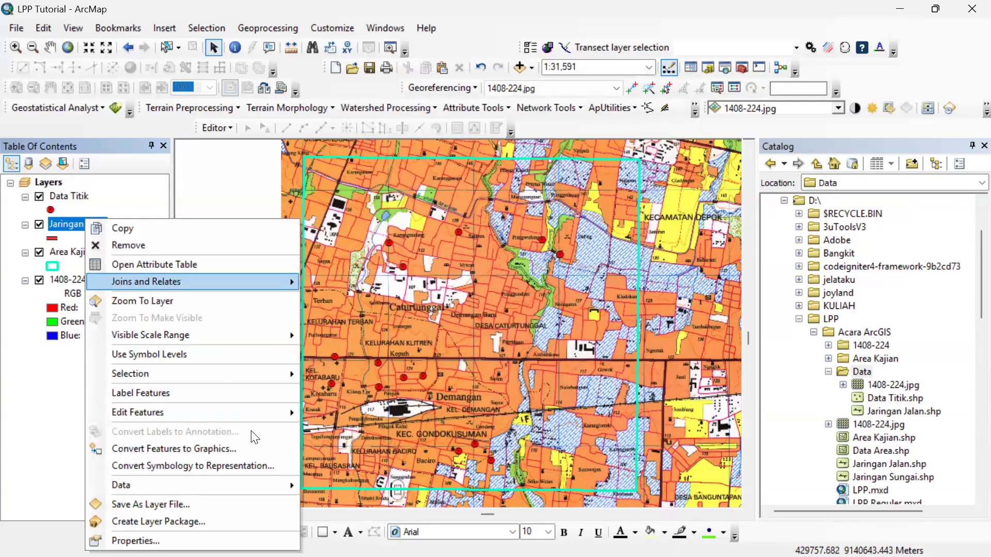
pyautogui.click(190, 267)
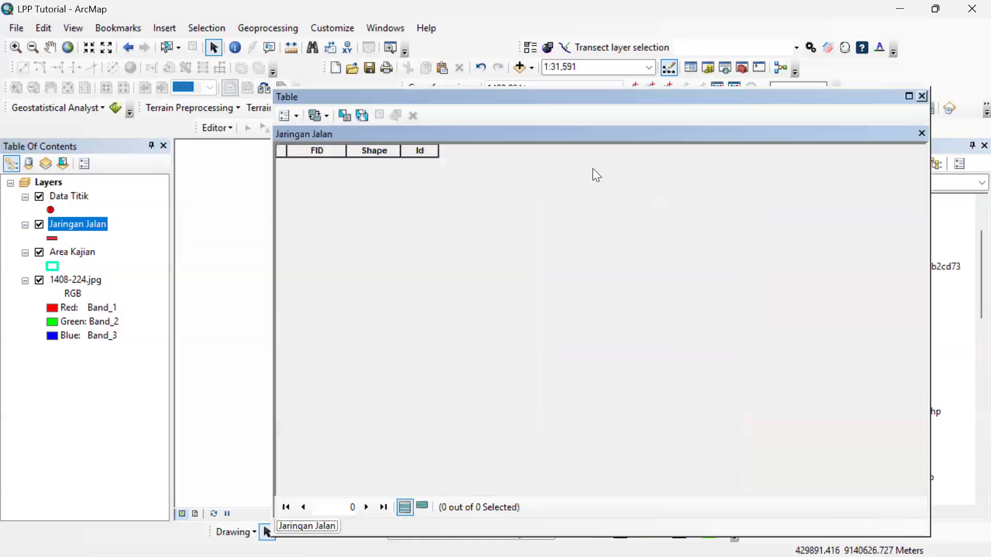
pyautogui.click(921, 96)
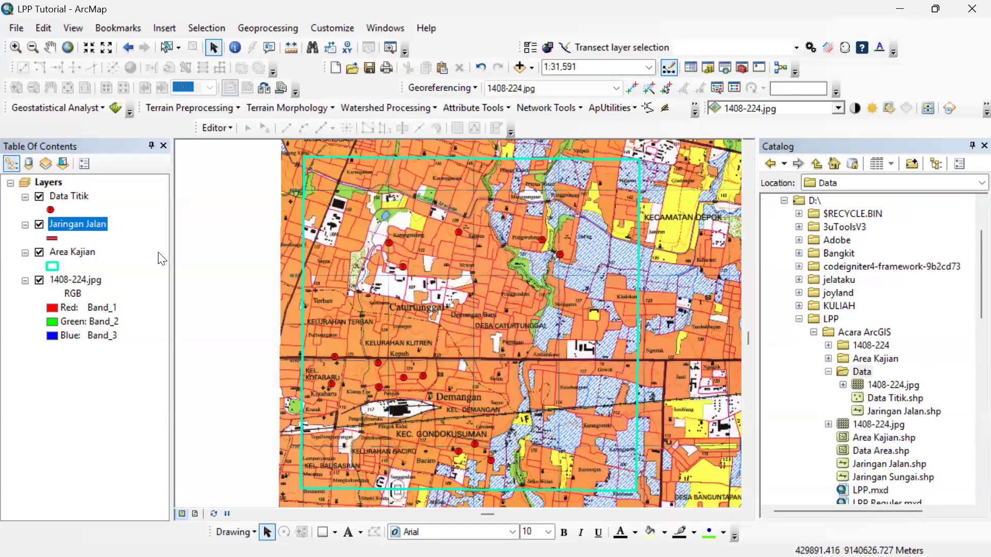
# Start editing the Jaringan Jalan layer and choose its feature template for drawing lines.
pyautogui.rightClick(79, 223)
pyautogui.click(387, 437)
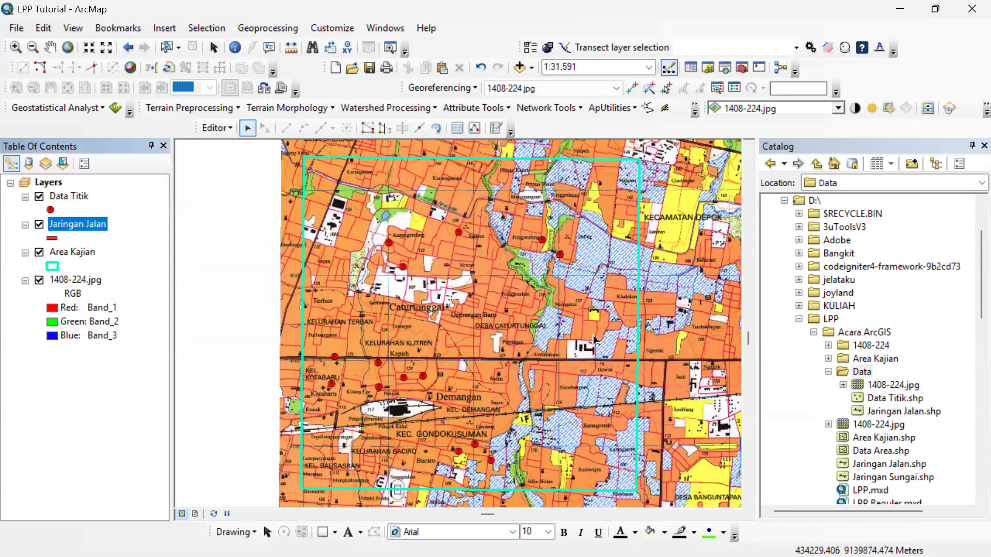
pyautogui.scroll(-3, 665, 351)
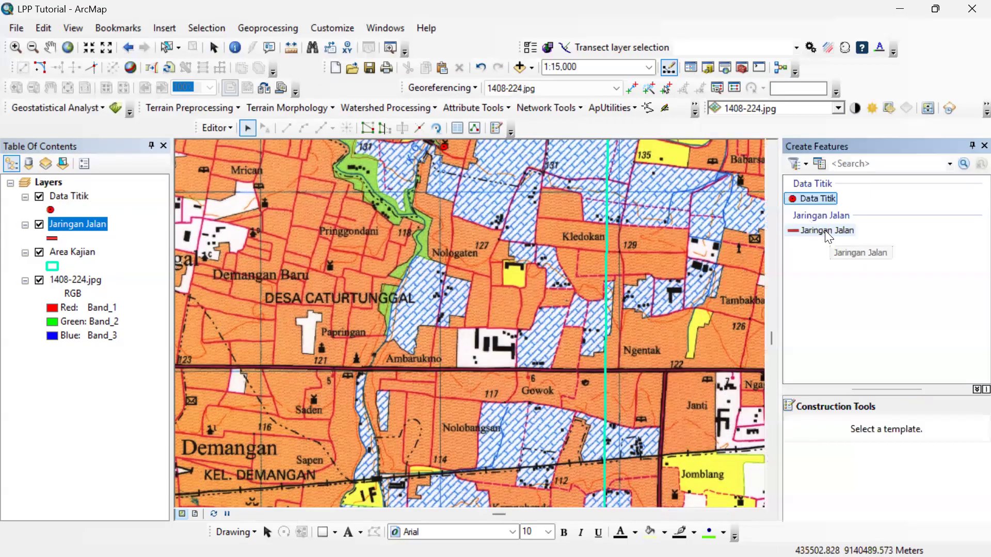
pyautogui.click(826, 231)
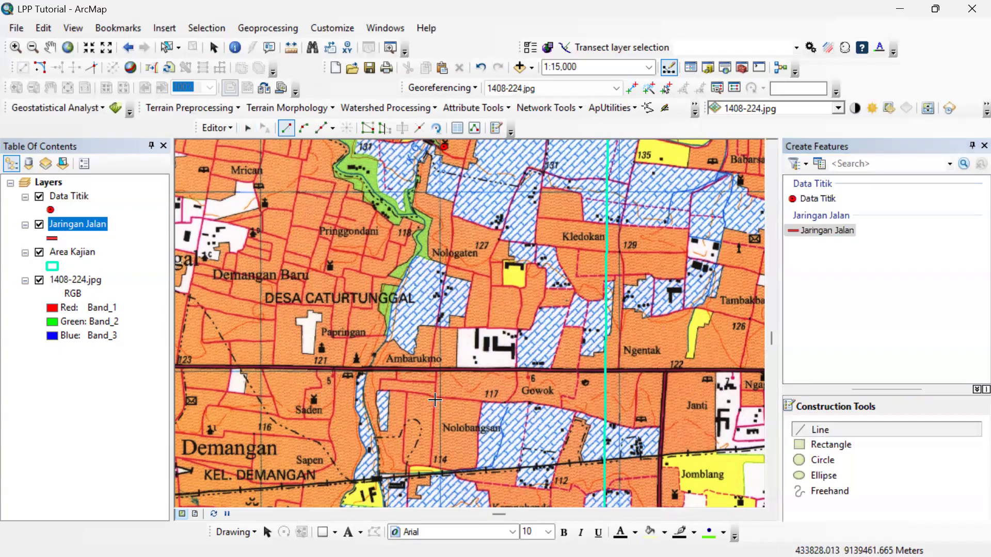
# Digitize the main east-west road as one Jaringan Jalan line from the study area's east boundary near Gowok to its west boundary at Kotabaru.
pyautogui.scroll(-3, 570, 378)
pyautogui.click(664, 357)
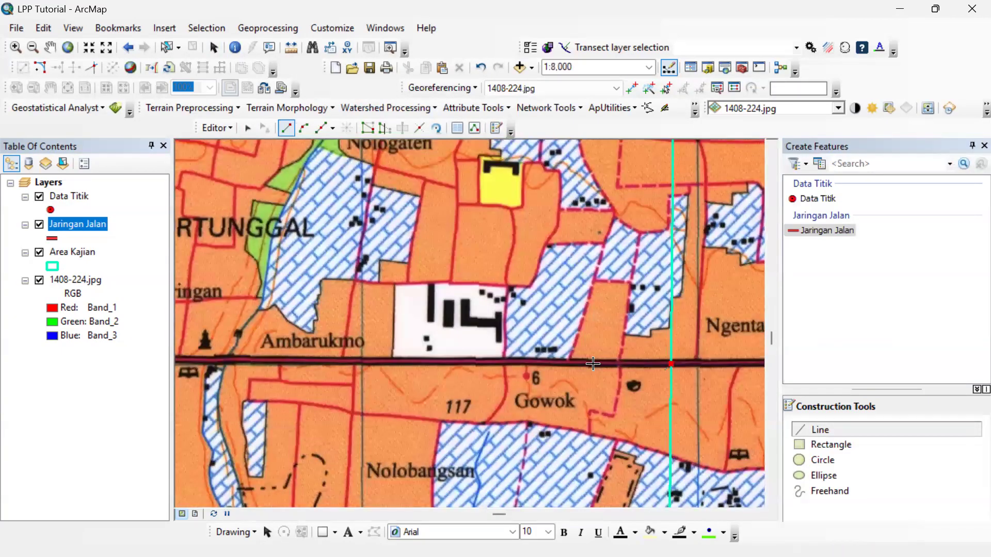
pyautogui.click(576, 363)
pyautogui.click(492, 362)
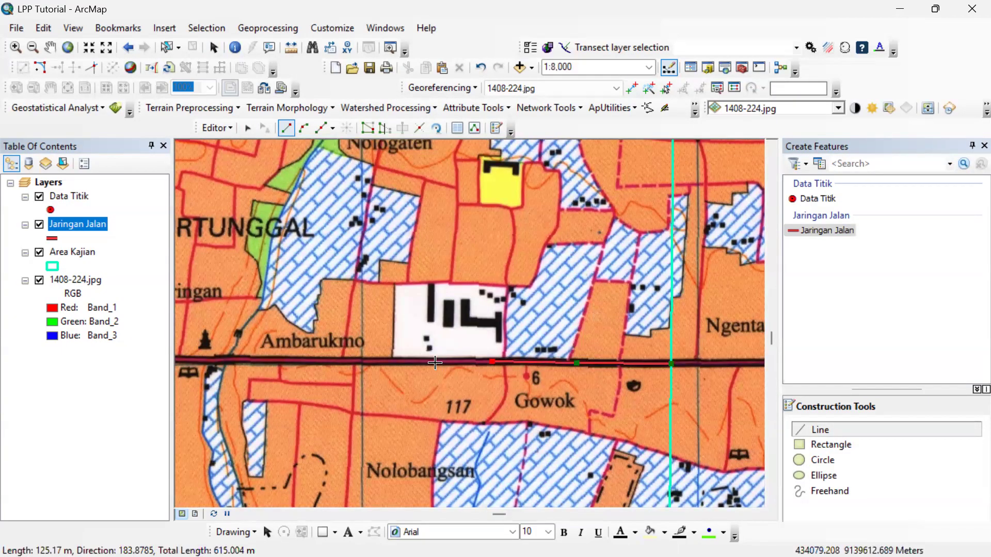
pyautogui.click(299, 362)
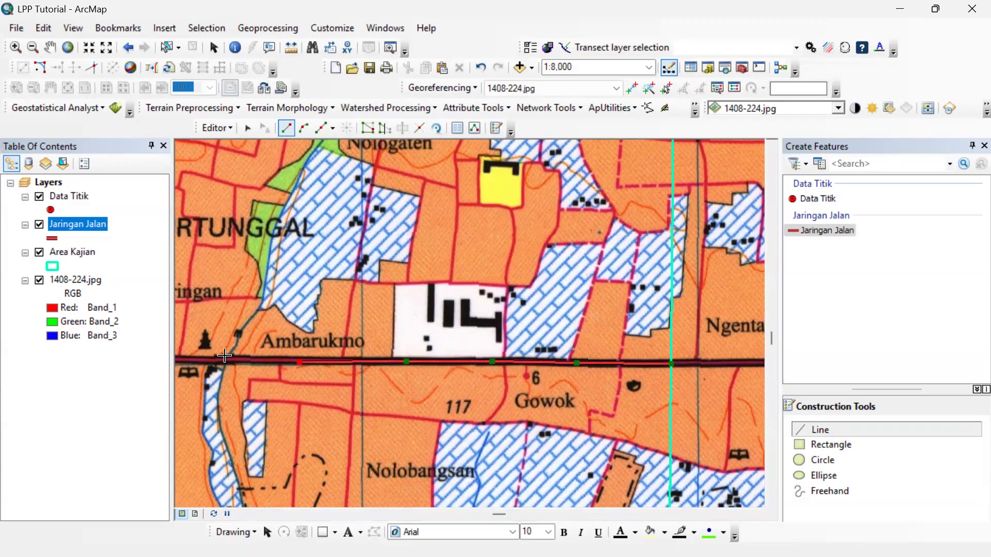
pyautogui.click(184, 360)
pyautogui.moveTo(184, 359); pyautogui.dragTo(724, 351)
pyautogui.click(596, 350)
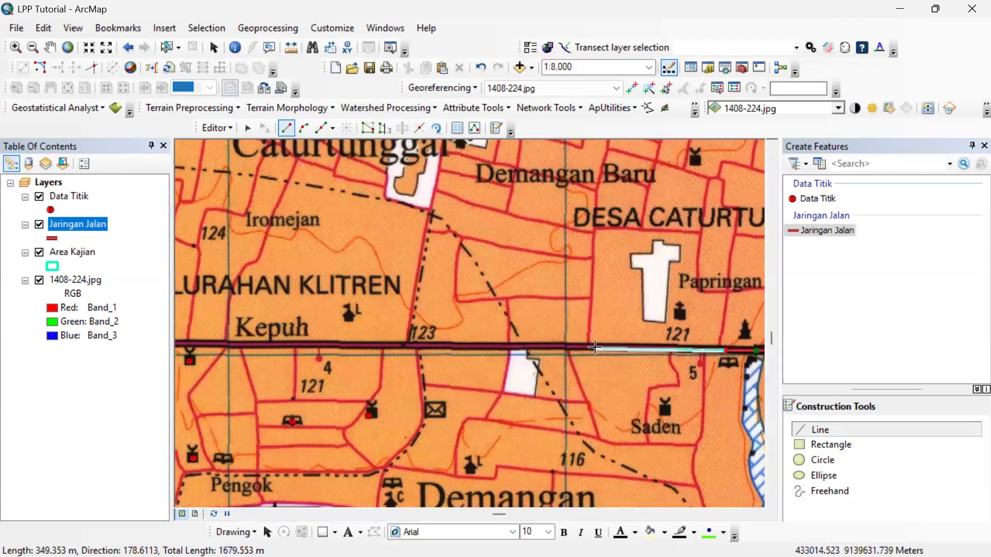
pyautogui.click(519, 348)
pyautogui.click(448, 347)
pyautogui.click(303, 344)
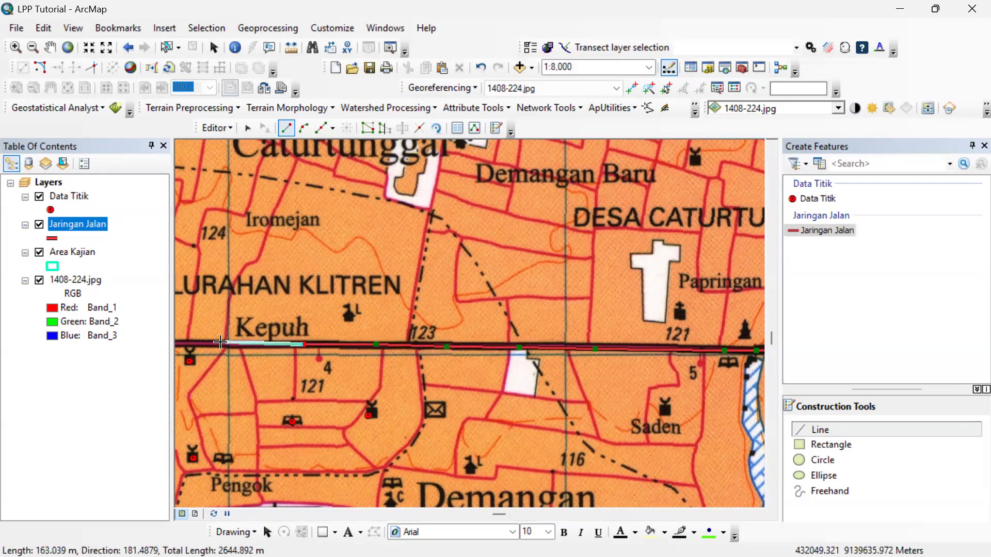
pyautogui.click(219, 344)
pyautogui.click(187, 342)
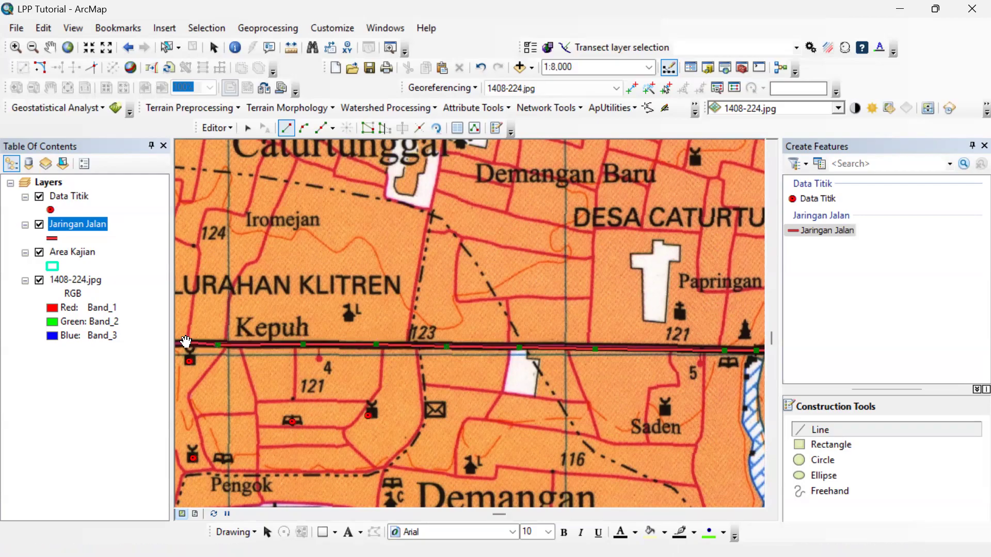
pyautogui.moveTo(186, 343); pyautogui.dragTo(538, 356)
pyautogui.click(394, 353)
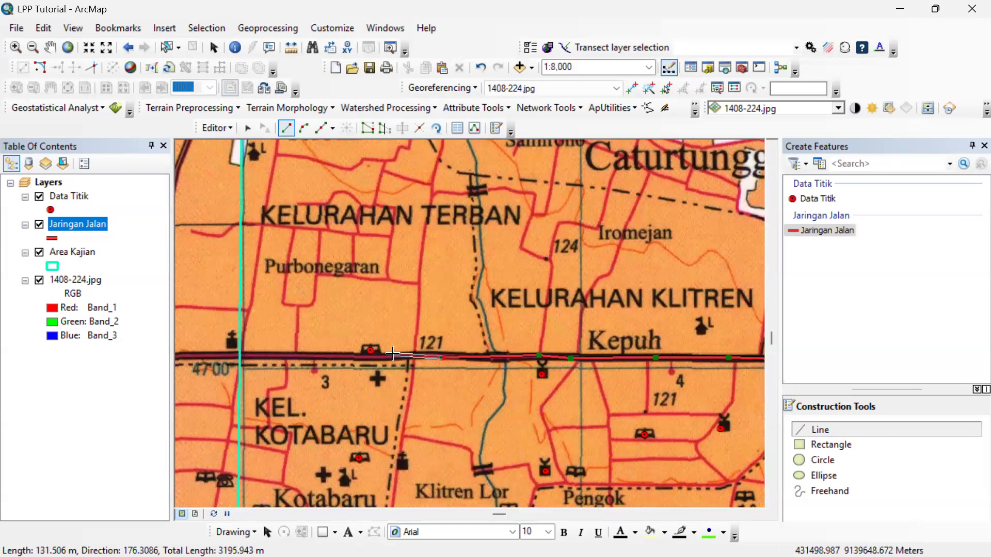
pyautogui.click(341, 353)
pyautogui.click(291, 354)
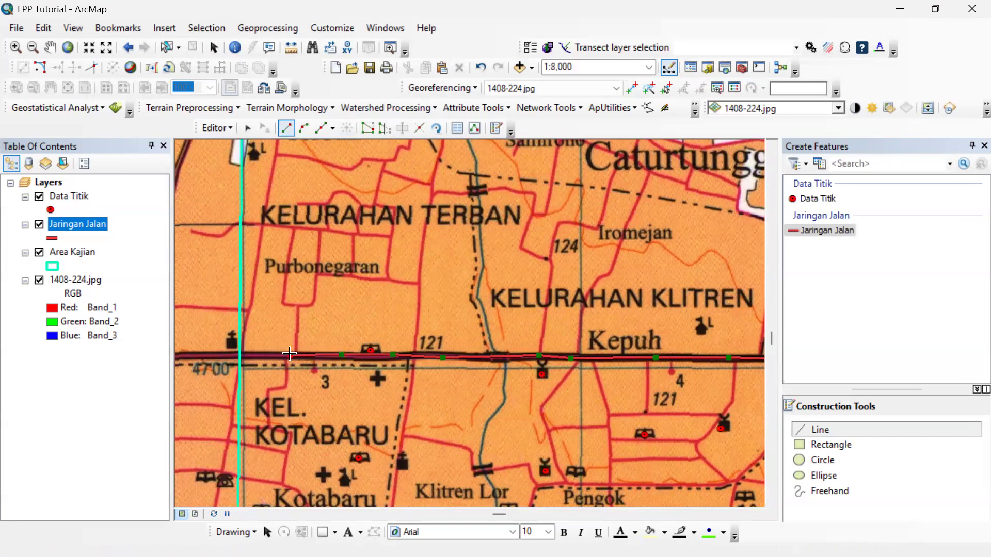
pyautogui.click(241, 356)
pyautogui.press('F2')
# Digitize the road from the main east-west road north along the west side of the Purbonegaran loop as one Jaringan Jalan line.
pyautogui.scroll(1, 251, 351)
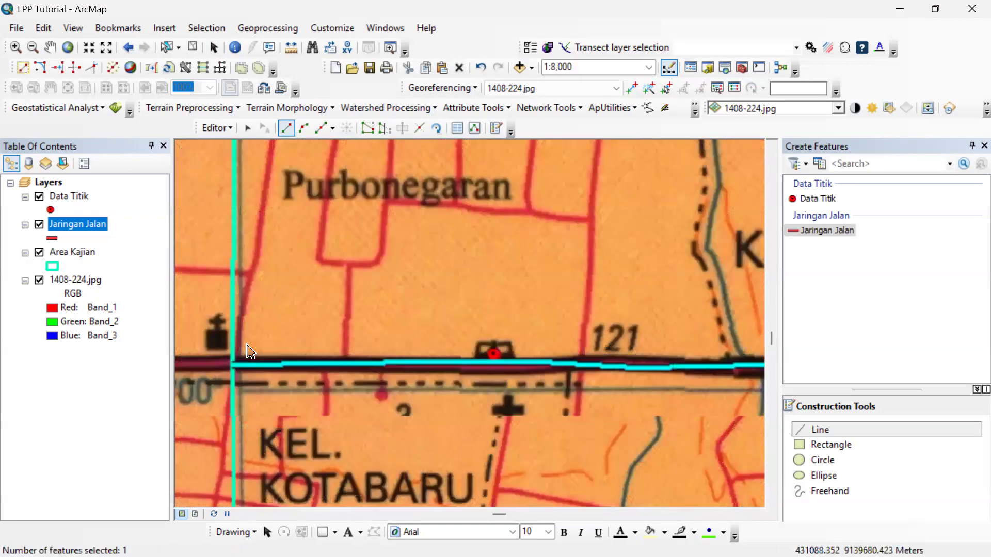
pyautogui.moveTo(327, 285); pyautogui.dragTo(346, 355)
pyautogui.scroll(-1, 362, 411)
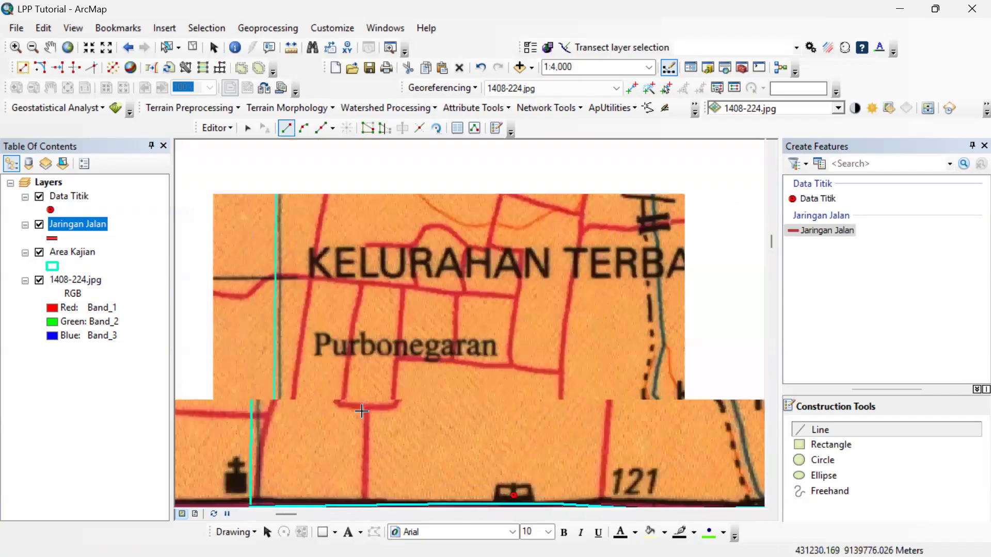
pyautogui.click(365, 487)
pyautogui.click(365, 455)
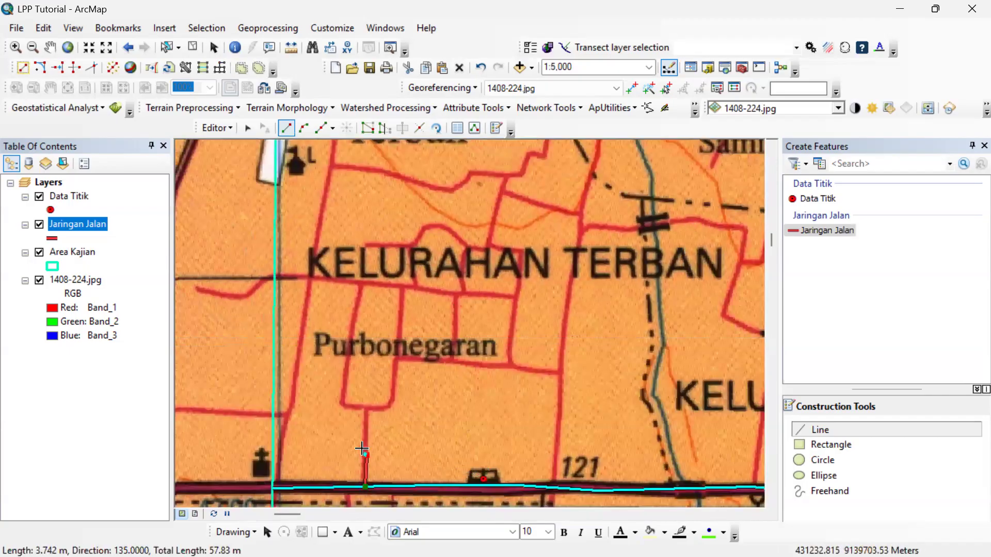
pyautogui.click(365, 411)
pyautogui.click(347, 407)
pyautogui.click(340, 402)
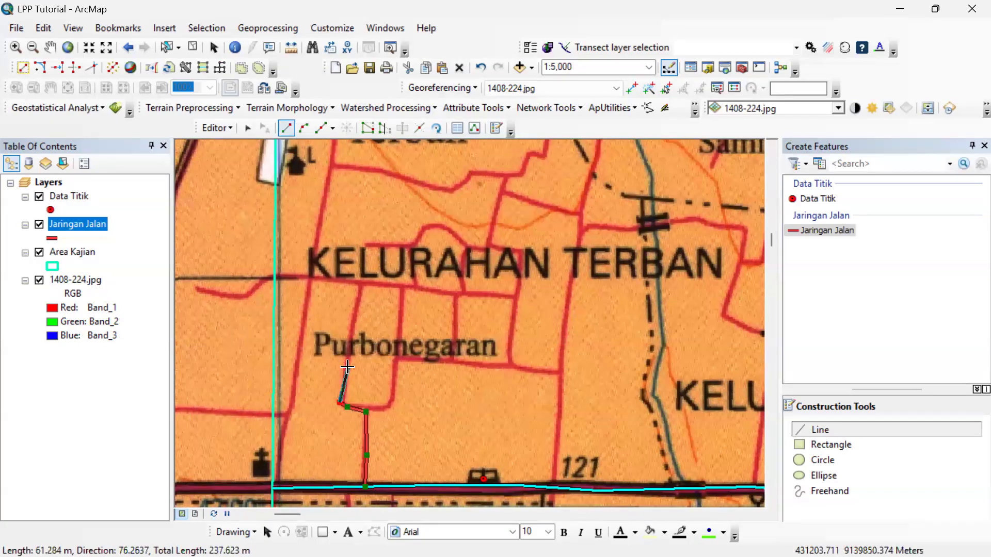
pyautogui.click(349, 368)
pyautogui.click(353, 326)
pyautogui.click(360, 287)
pyautogui.press('F2')
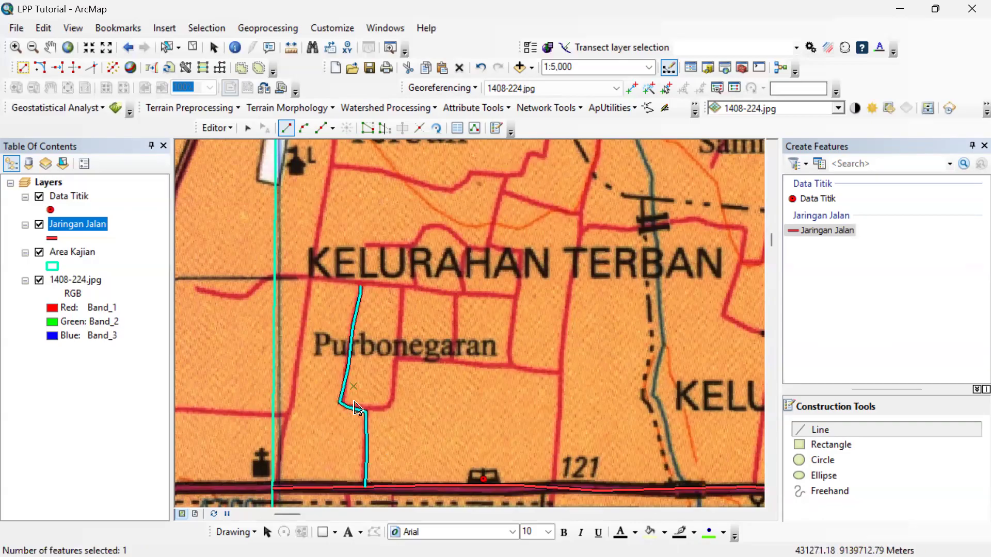
# Digitize the east side of the Purbonegaran loop, from its south fork up to the junction with the eastbound road.
pyautogui.scroll(1, 369, 412)
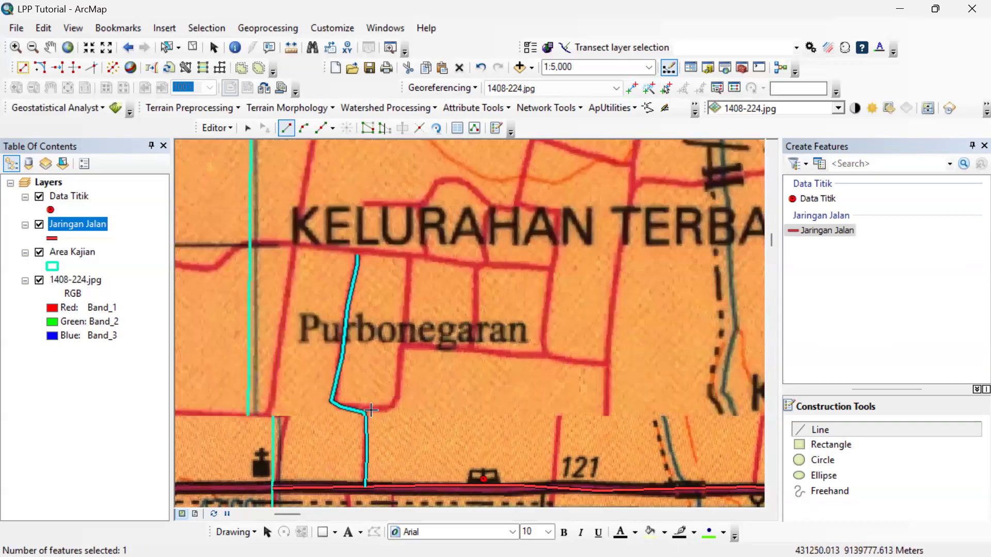
pyautogui.click(357, 413)
pyautogui.click(382, 410)
pyautogui.click(398, 405)
pyautogui.click(406, 396)
pyautogui.click(408, 383)
pyautogui.click(409, 364)
pyautogui.click(415, 309)
pyautogui.doubleClick(416, 310)
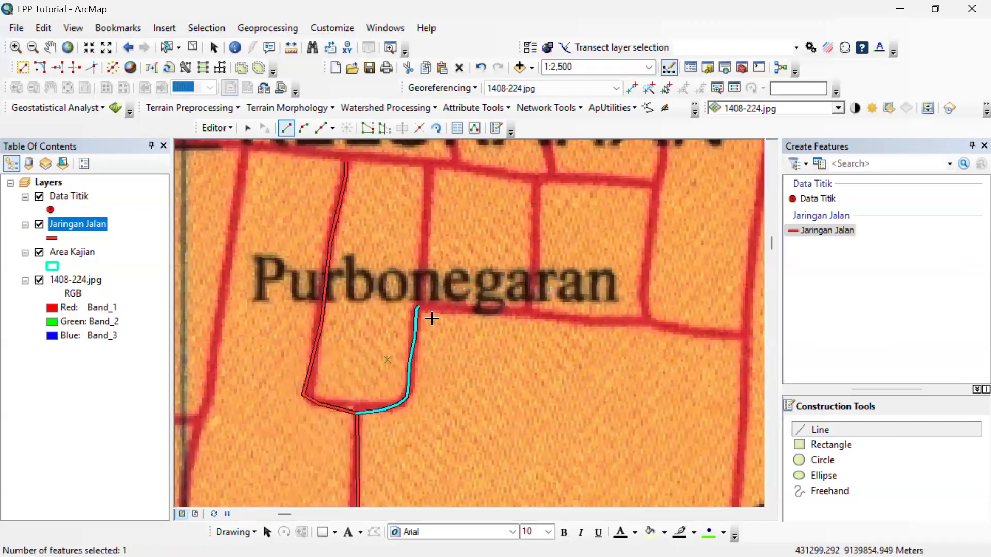
# Digitize the eastbound road from the Purbonegaran loop junction to the long north-south road as one line.
pyautogui.click(416, 309)
pyautogui.click(449, 309)
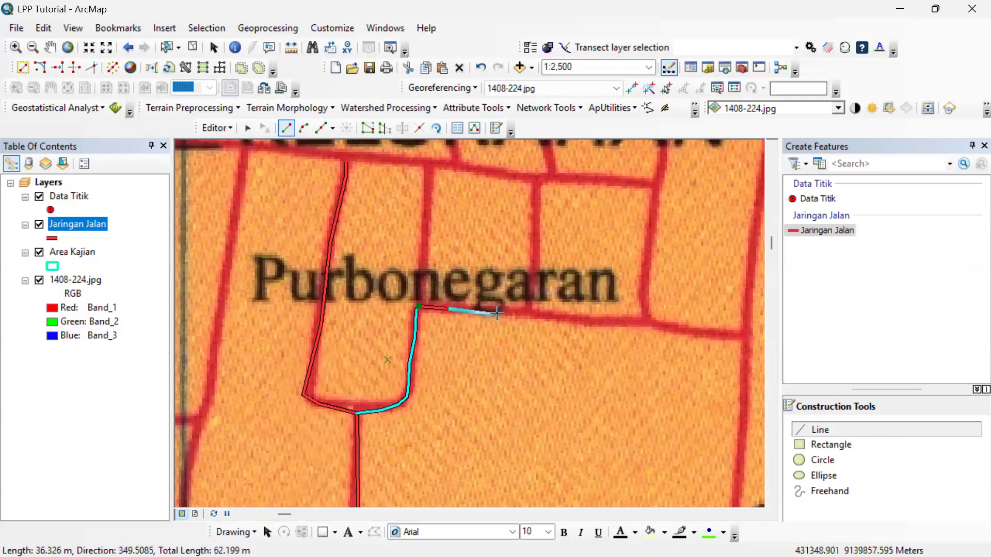
pyautogui.click(498, 314)
pyautogui.click(530, 318)
pyautogui.click(547, 316)
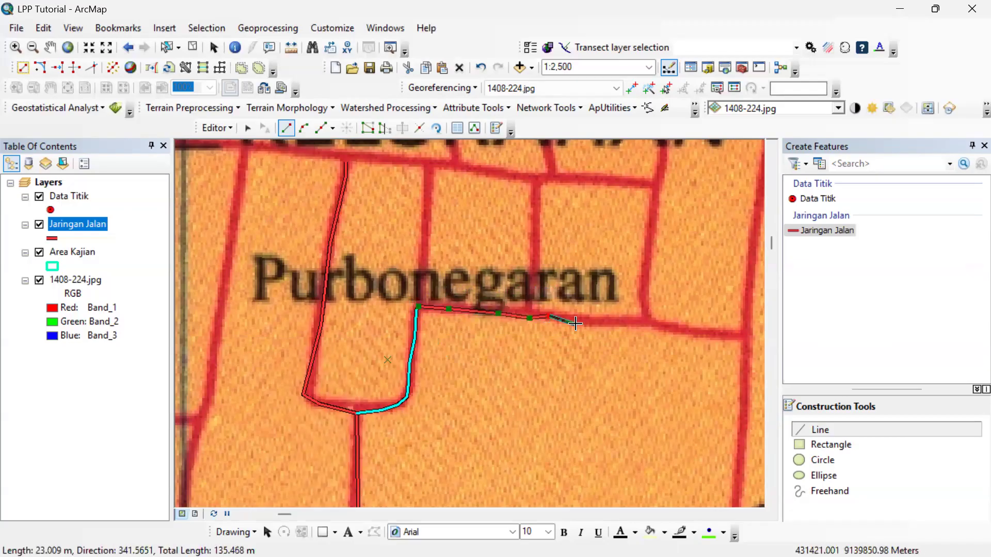
pyautogui.click(602, 323)
pyautogui.click(645, 324)
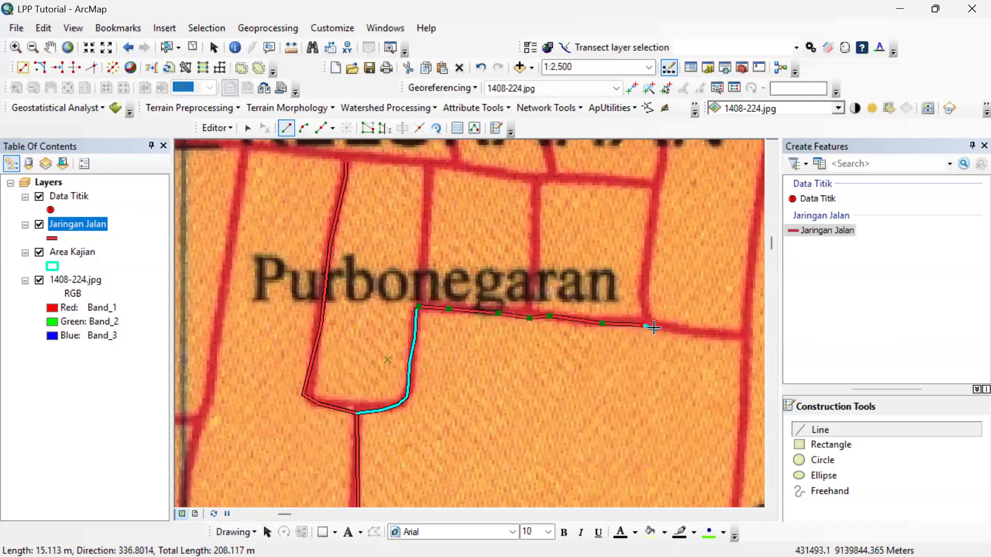
pyautogui.doubleClick(747, 331)
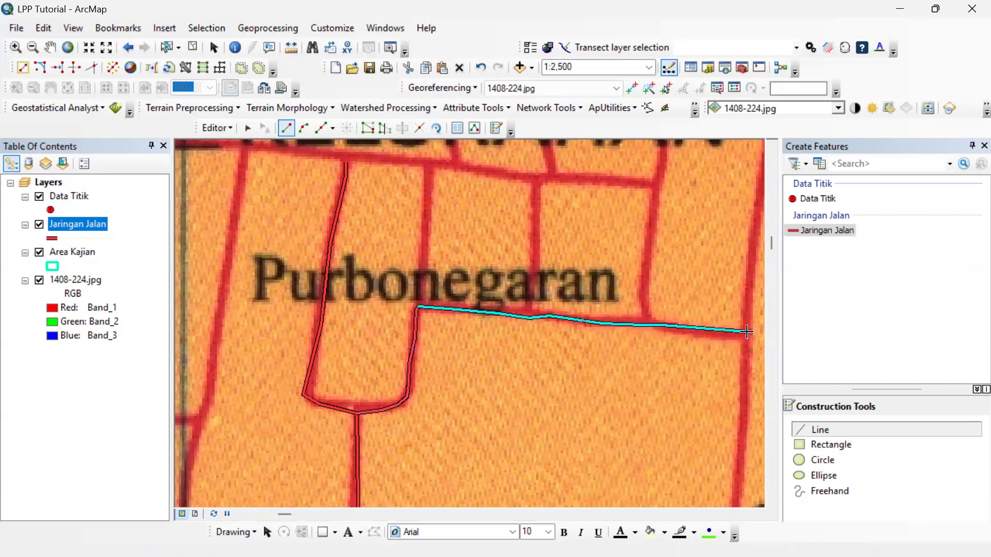
# Extend the loop's east side north to the cross street and digitize the cross street westward from the loop's northwest corner.
pyautogui.click(419, 307)
pyautogui.click(423, 203)
pyautogui.doubleClick(428, 164)
pyautogui.click(345, 161)
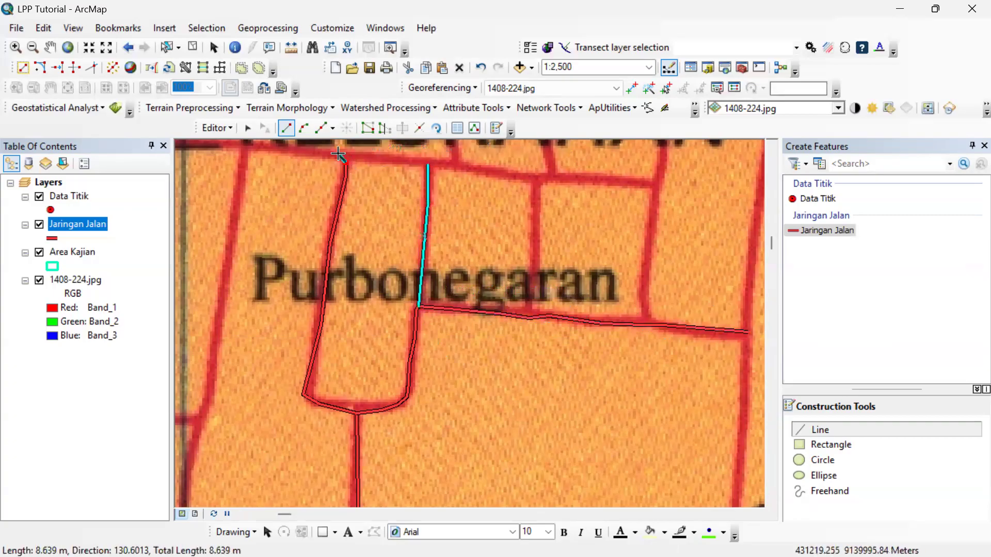
pyautogui.click(338, 154)
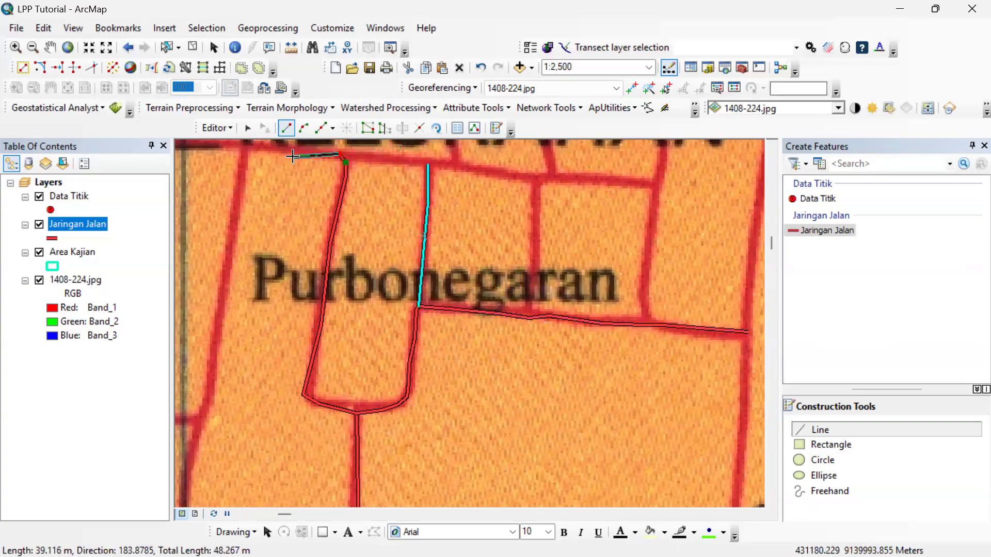
pyautogui.doubleClick(239, 148)
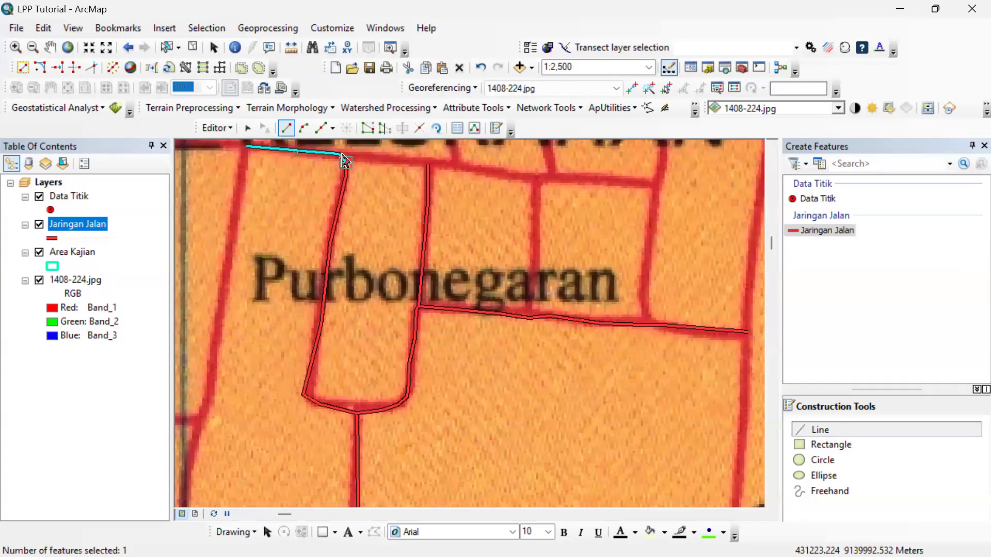
# Digitize the cross street between the loop's northwest and northeast ends, snapping to the existing endpoints to close the loop.
pyautogui.scroll(1, 366, 148)
pyautogui.scroll(3, 366, 148)
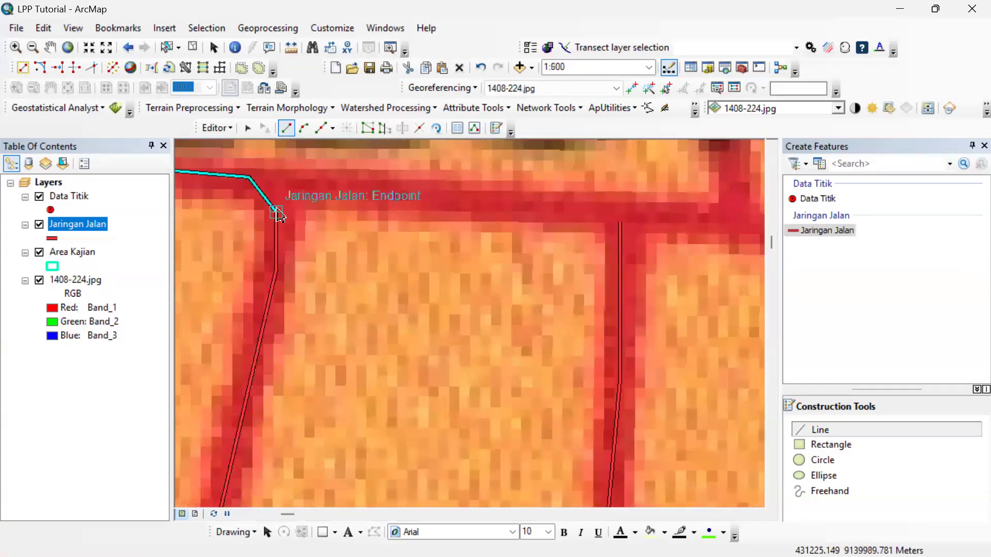
pyautogui.click(277, 211)
pyautogui.click(321, 185)
pyautogui.click(405, 188)
pyautogui.click(538, 190)
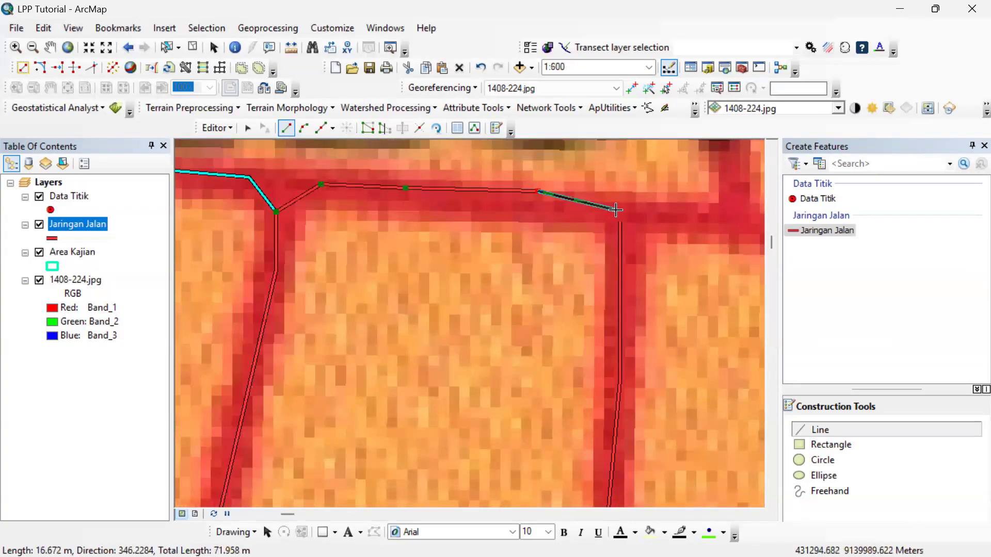
pyautogui.doubleClick(618, 210)
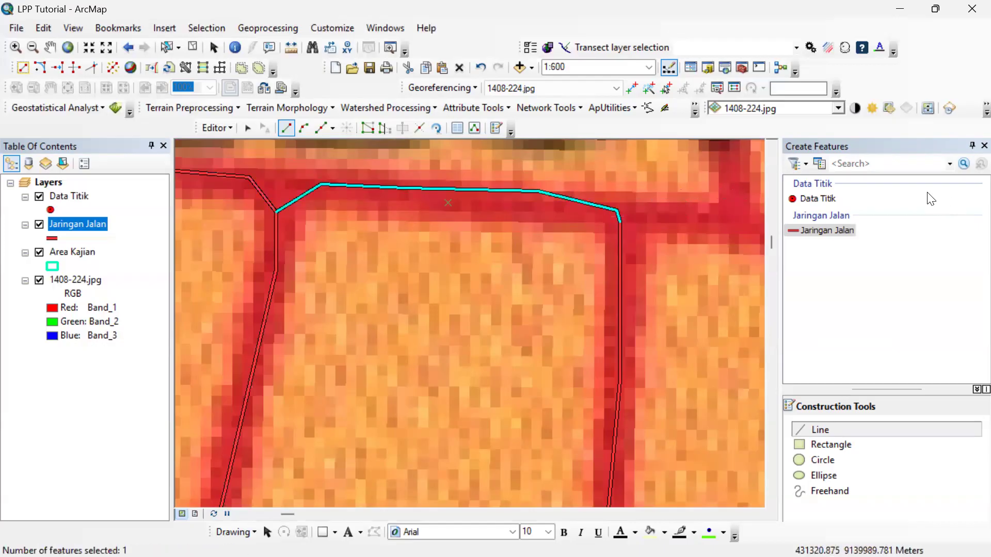
pyautogui.scroll(-4, 519, 279)
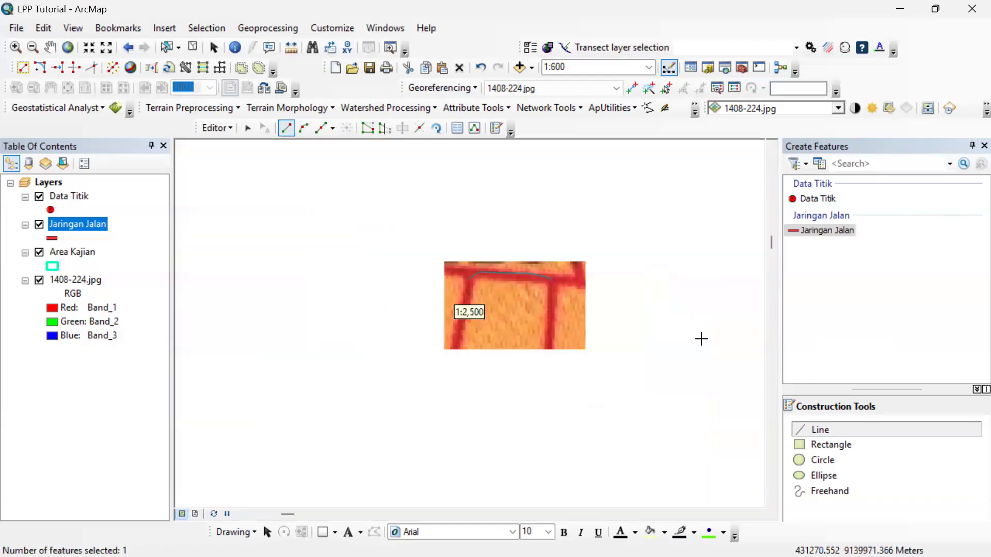
pyautogui.scroll(-4, 619, 333)
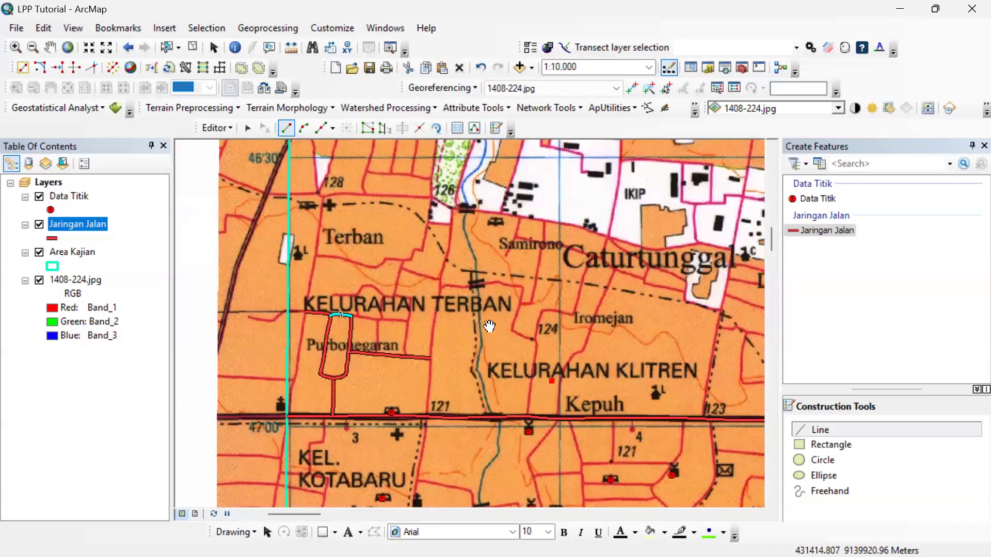
pyautogui.rightClick(551, 295)
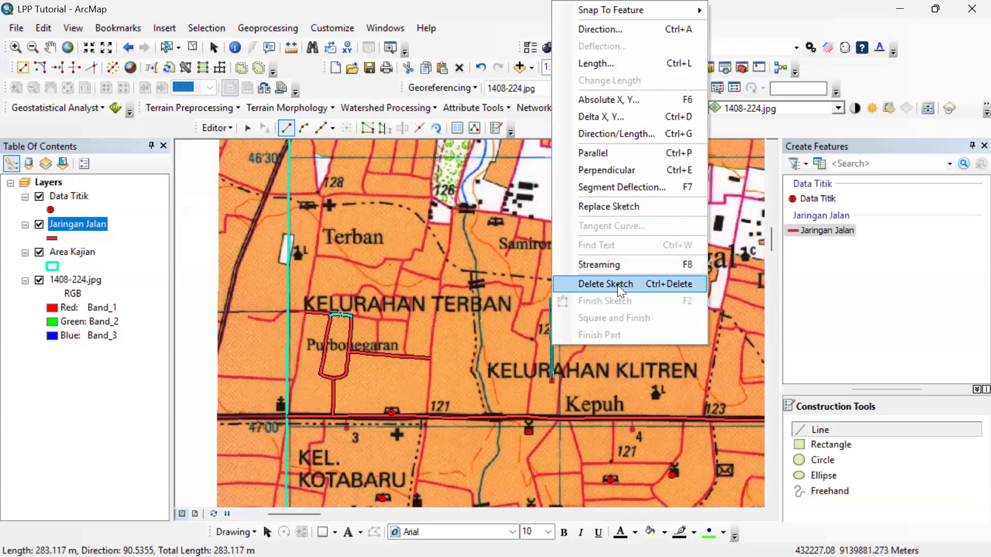
pyautogui.click(493, 350)
pyautogui.click(454, 267)
pyautogui.click(603, 278)
pyautogui.click(641, 405)
pyautogui.click(510, 454)
pyautogui.click(548, 326)
pyautogui.click(587, 198)
pyautogui.click(474, 223)
pyautogui.click(573, 367)
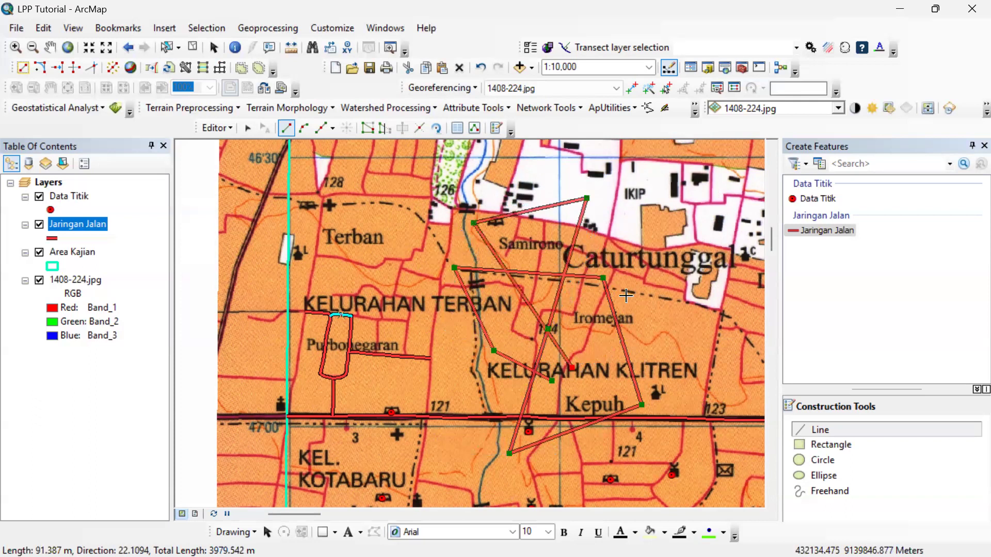
pyautogui.rightClick(640, 234)
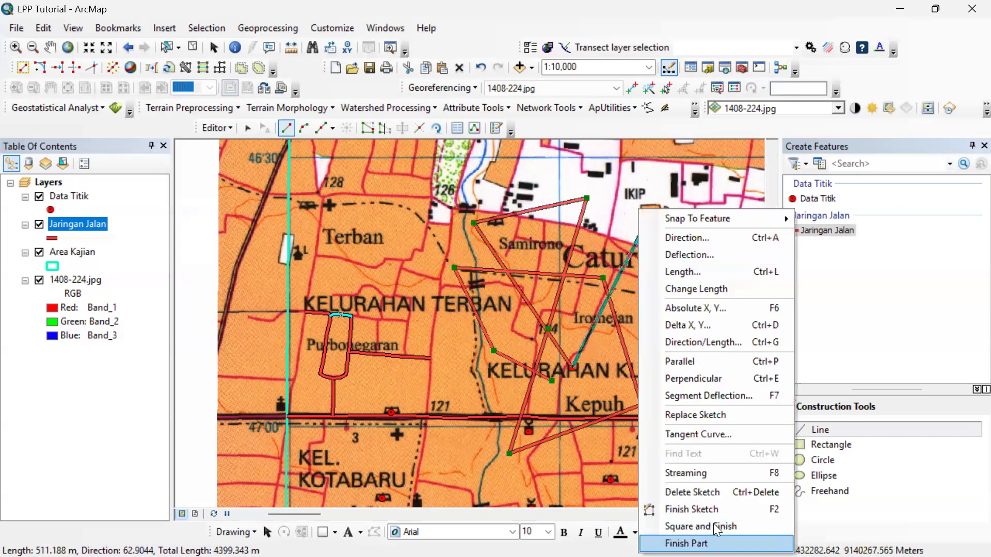
pyautogui.click(694, 492)
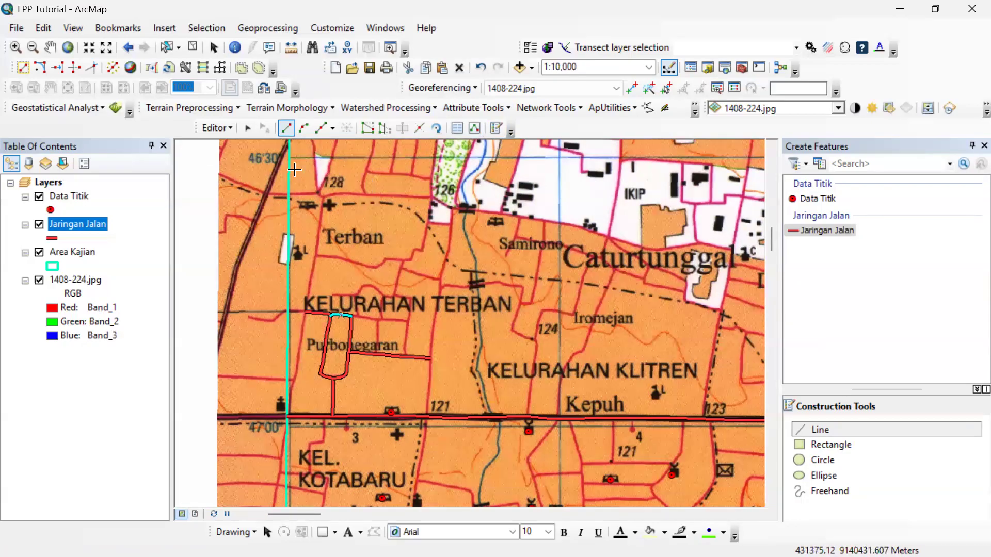
# Stop the editing session and save the digitized Jaringan Jalan edits.
pyautogui.click(213, 128)
pyautogui.click(242, 178)
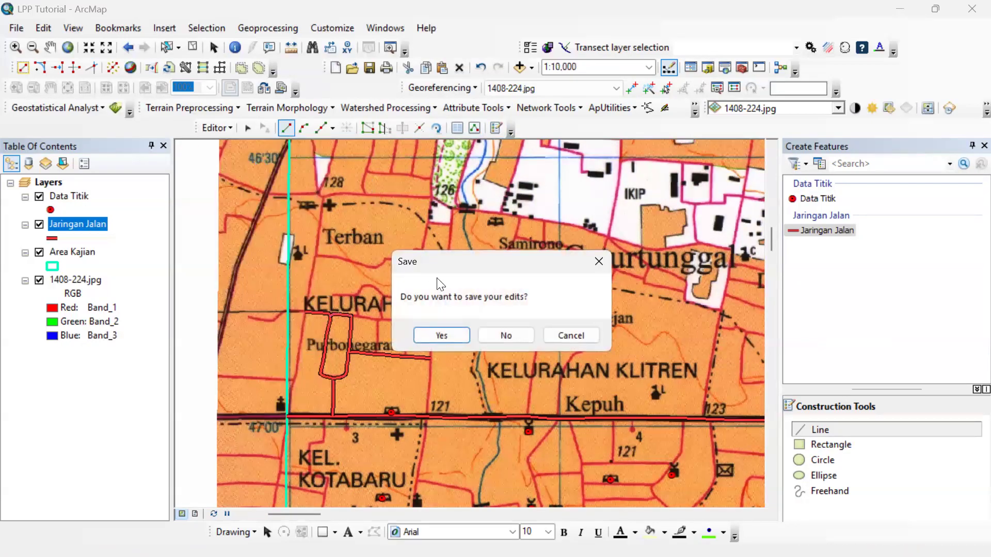
pyautogui.click(455, 336)
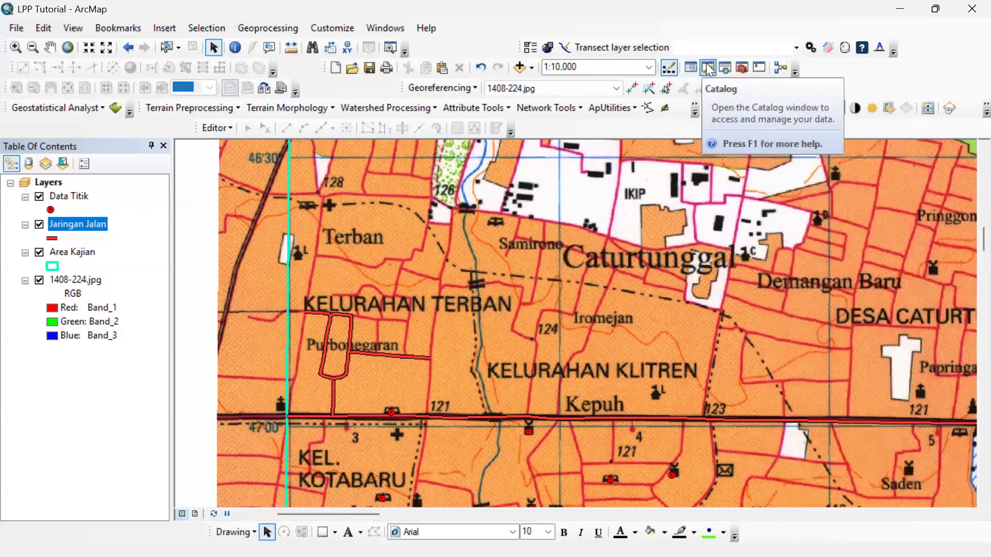
# Start a new shapefile in the Data folder with the name Jaringan Sungai and the Polyline feature type.
pyautogui.click(709, 68)
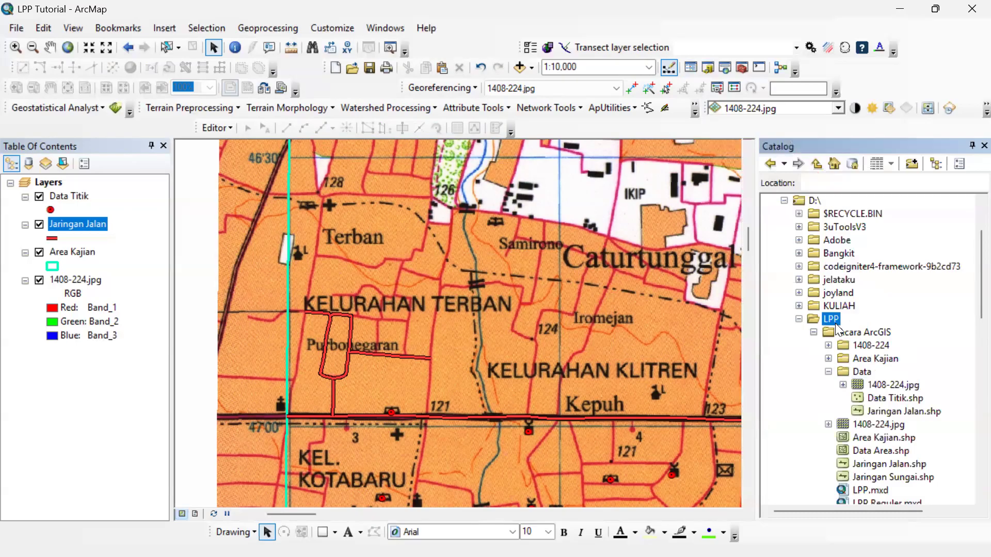
pyautogui.click(861, 373)
pyautogui.rightClick(861, 372)
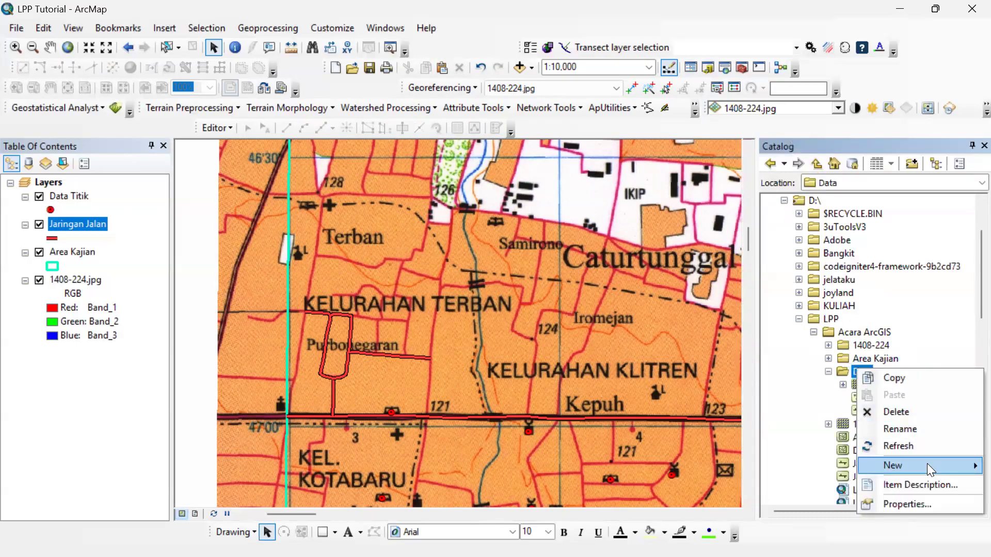
pyautogui.moveTo(928, 464)
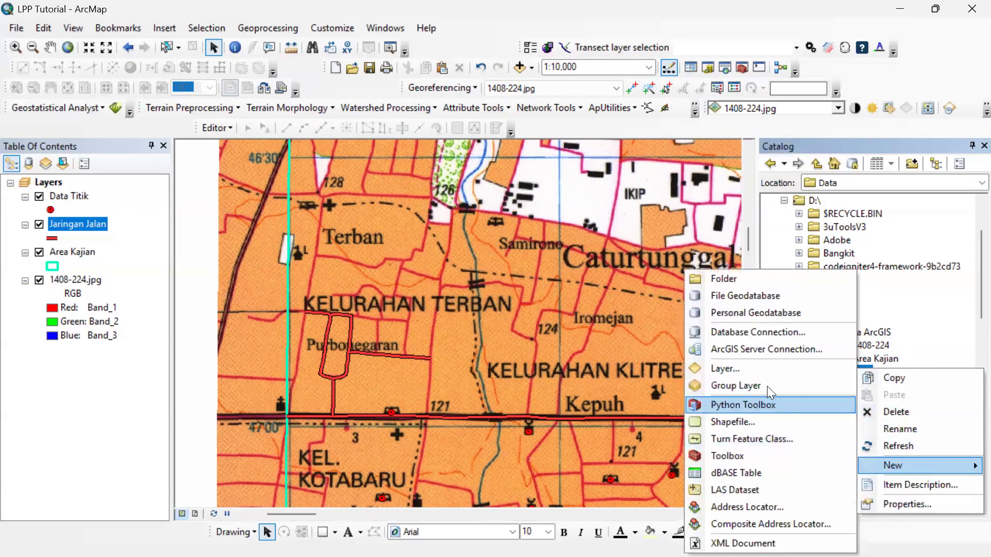
pyautogui.click(762, 420)
pyautogui.press('BackSpace')
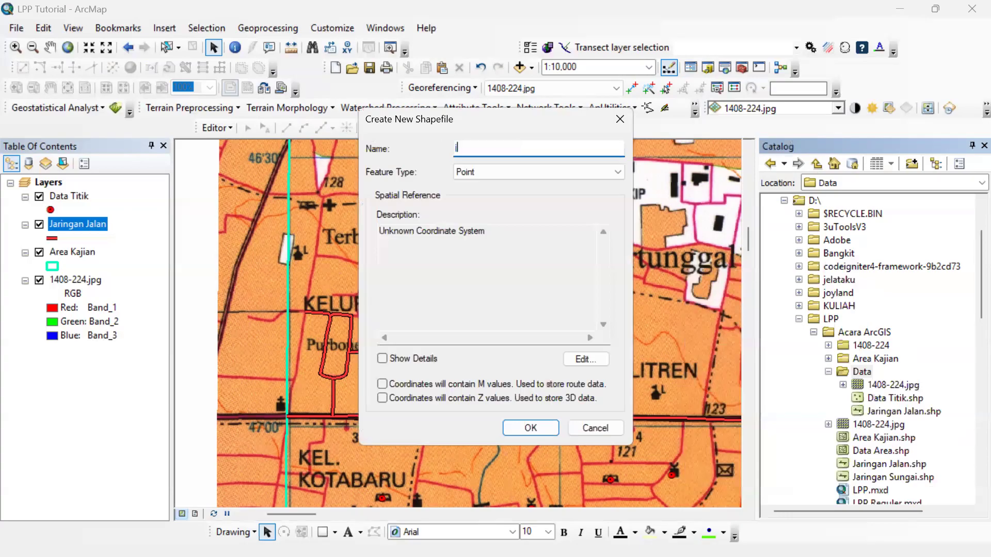
pyautogui.write('Jaringan Sungai')
pyautogui.click(486, 171)
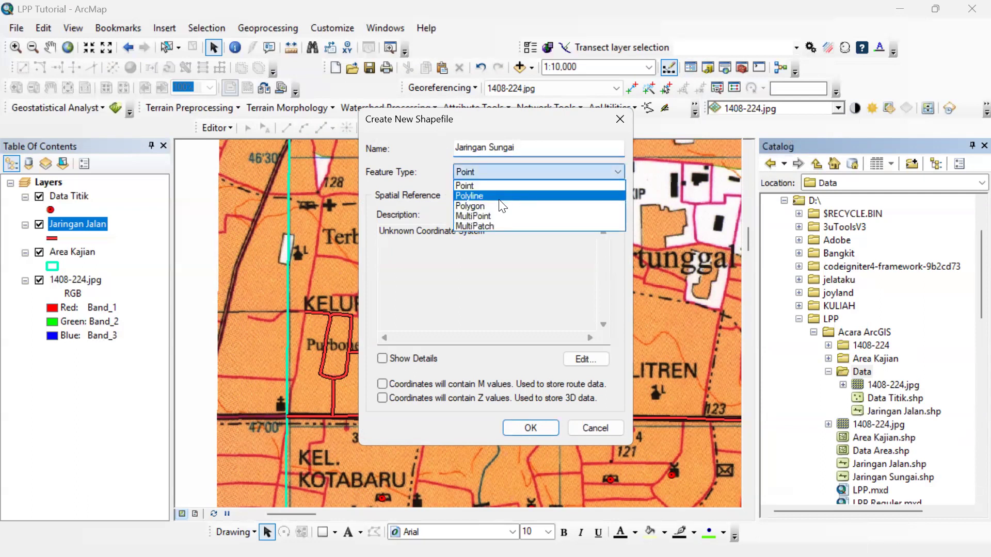
pyautogui.click(499, 195)
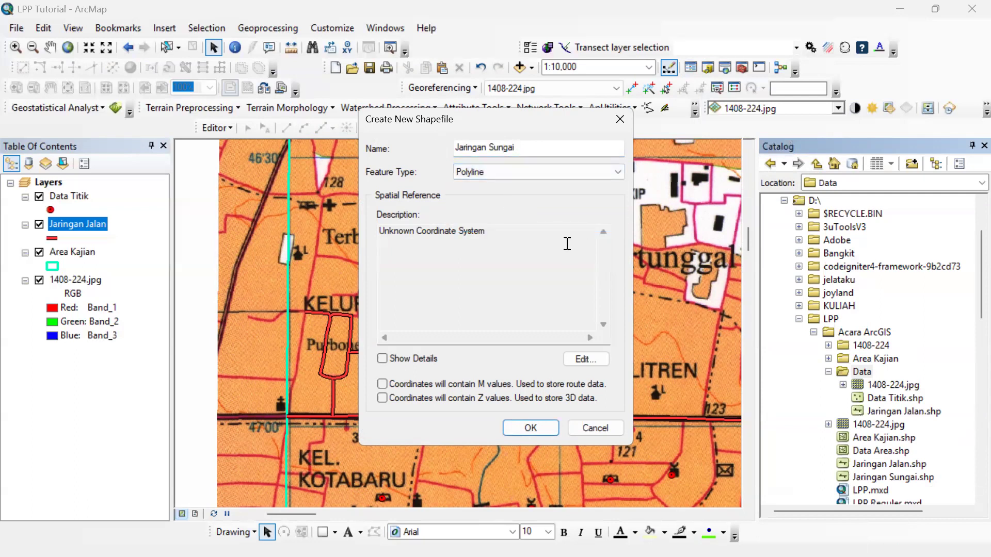
# Assign WGS 1984 UTM Zone 49S to the Jaringan Sungai shapefile, create it and close the Catalog.
pyautogui.click(578, 360)
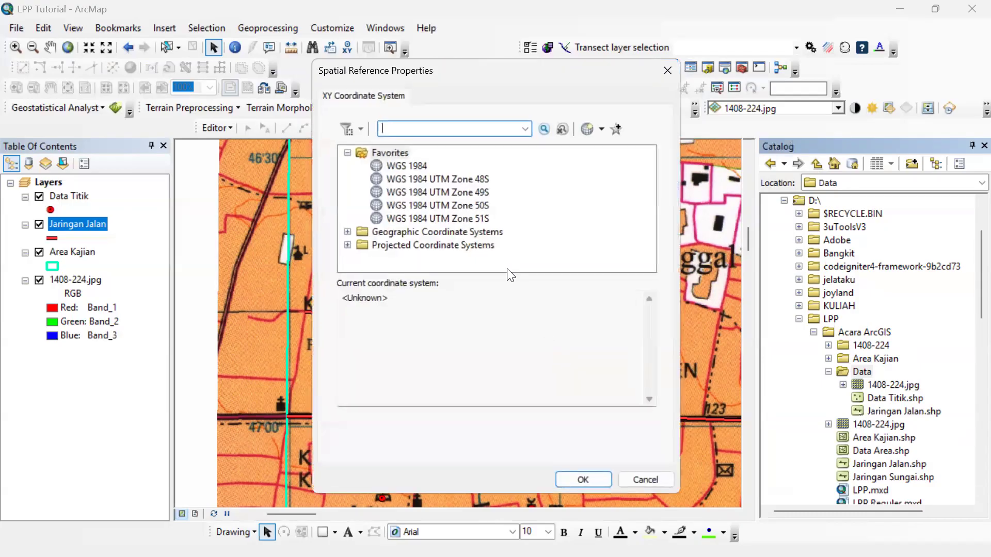
pyautogui.click(455, 192)
pyautogui.click(583, 479)
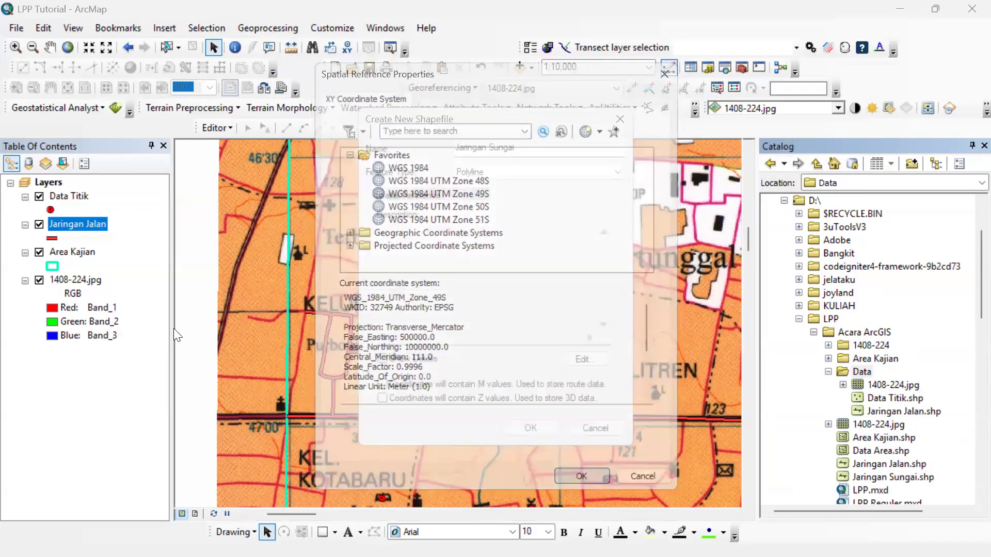
pyautogui.click(530, 428)
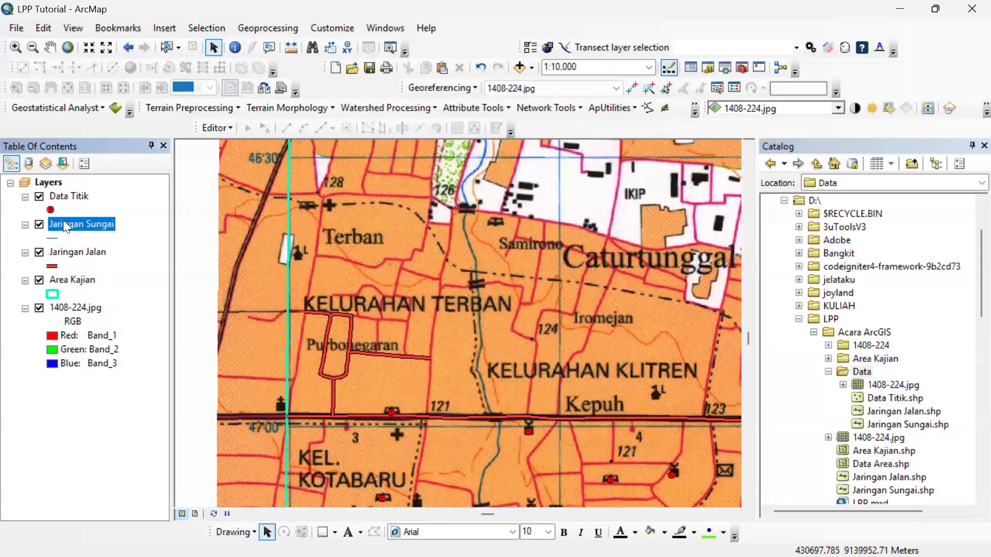
pyautogui.click(984, 146)
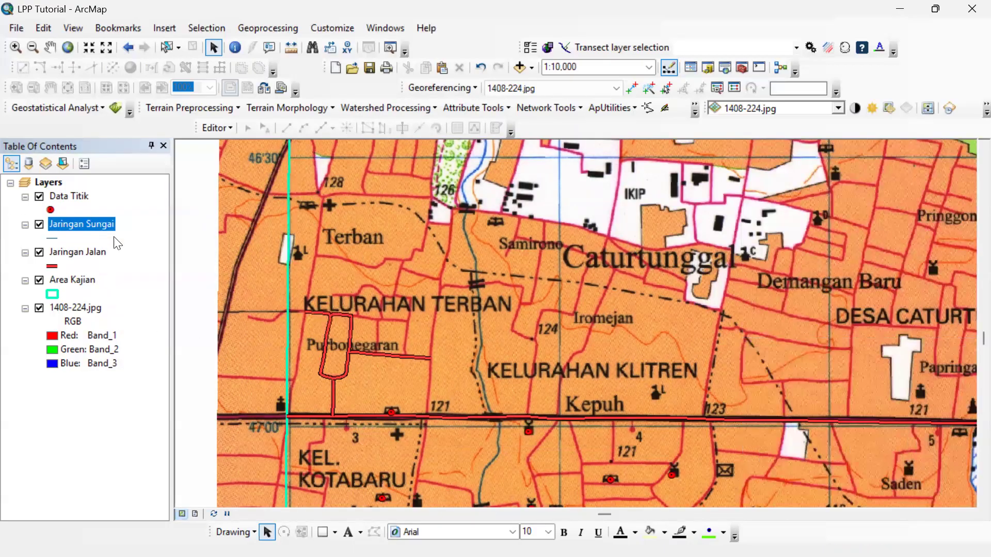
# Apply the River line symbol to the Jaringan Sungai layer and increase its line width.
pyautogui.click(57, 238)
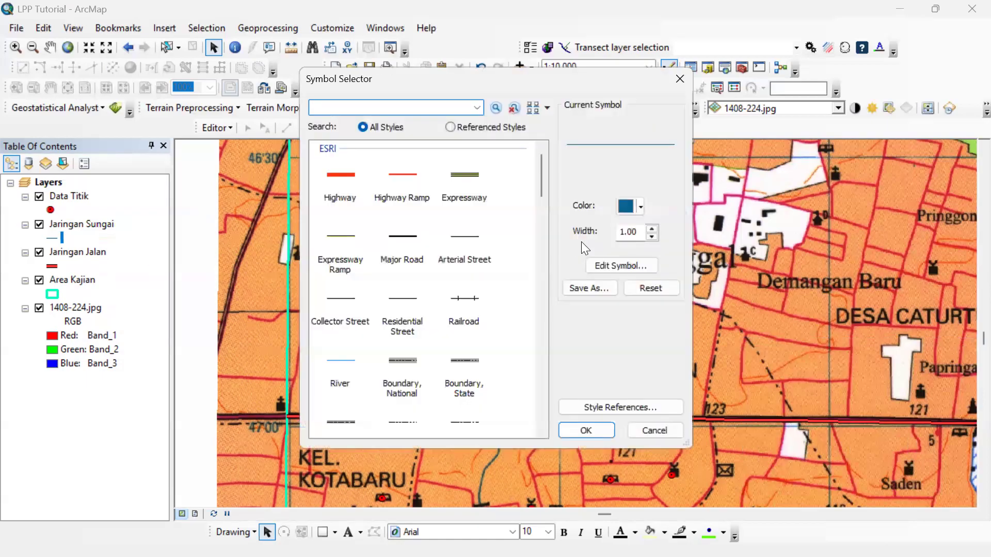
pyautogui.click(340, 367)
pyautogui.click(651, 229)
pyautogui.click(587, 430)
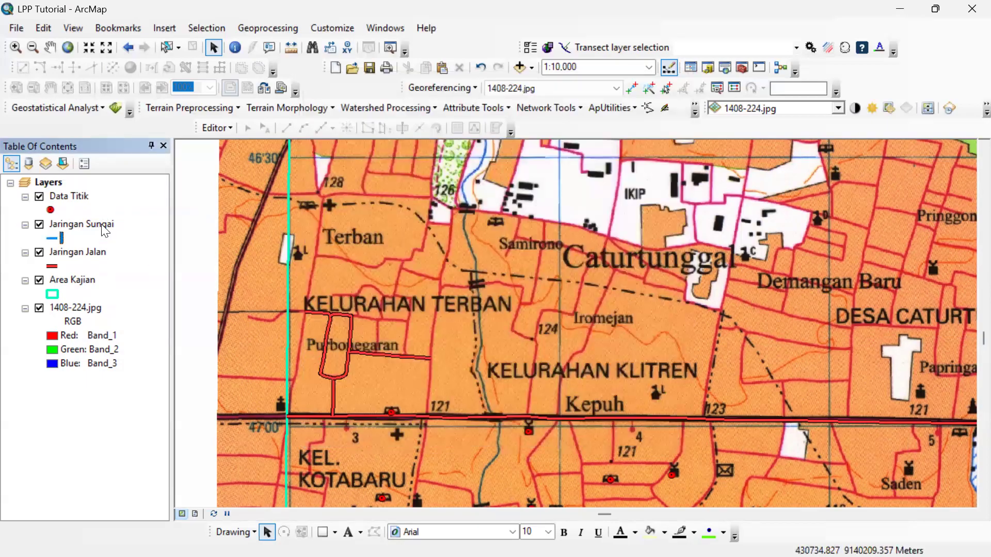
# Start an editing session on the Jaringan Sungai layer.
pyautogui.rightClick(108, 224)
pyautogui.moveTo(154, 416)
pyautogui.click(397, 416)
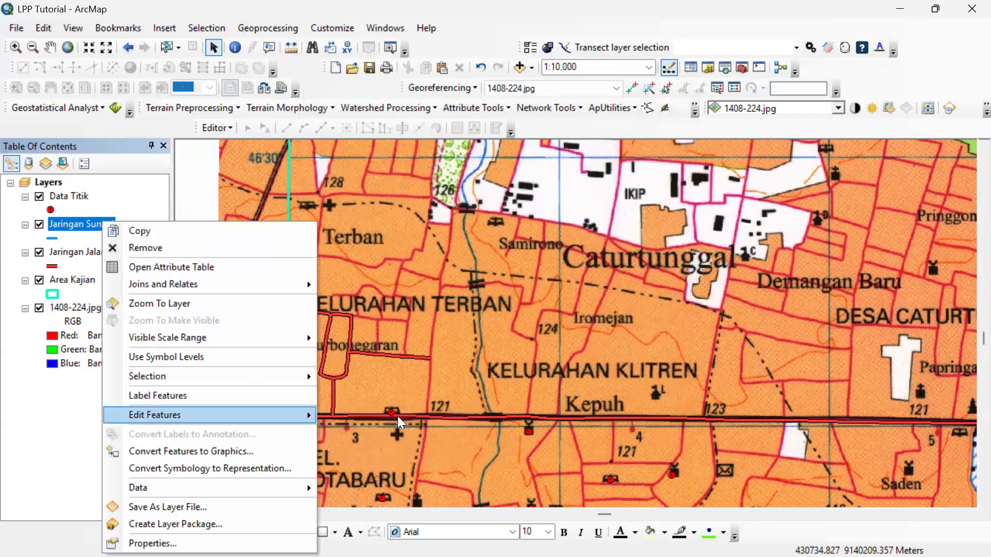
# Open the feature creation templates and choose the Jaringan Sungai template with the Line construction tool.
pyautogui.scroll(4, 505, 304)
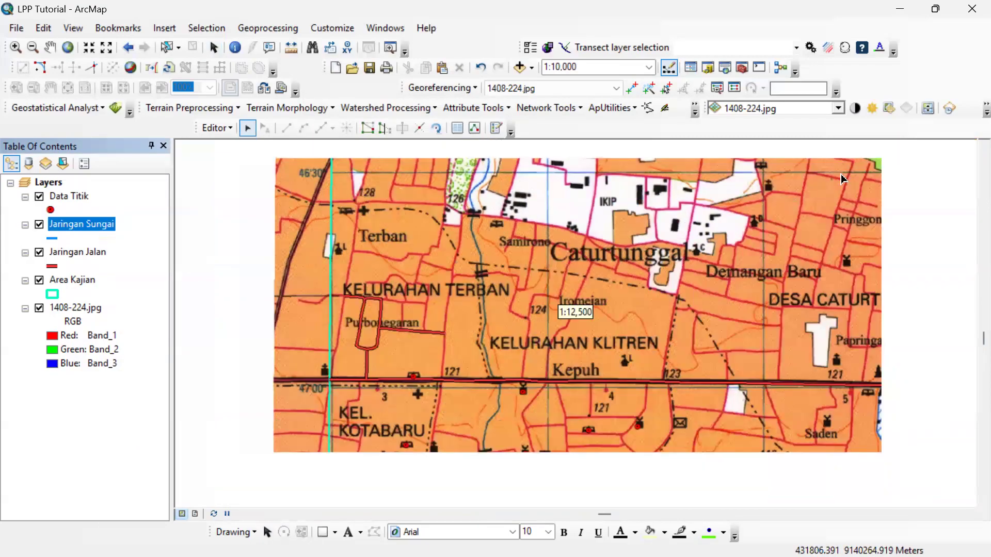
pyautogui.click(983, 147)
pyautogui.click(983, 147)
pyautogui.click(983, 148)
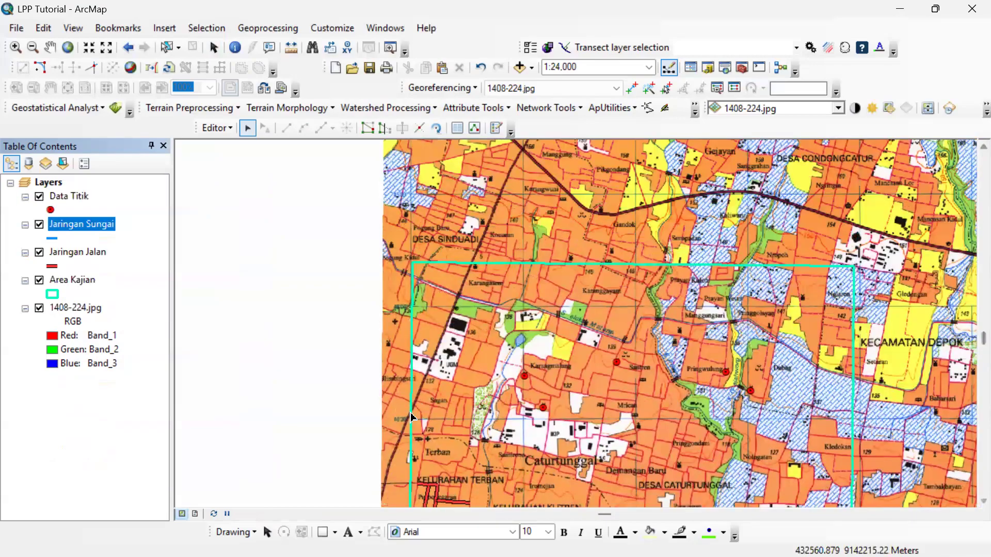
pyautogui.scroll(-3, 371, 394)
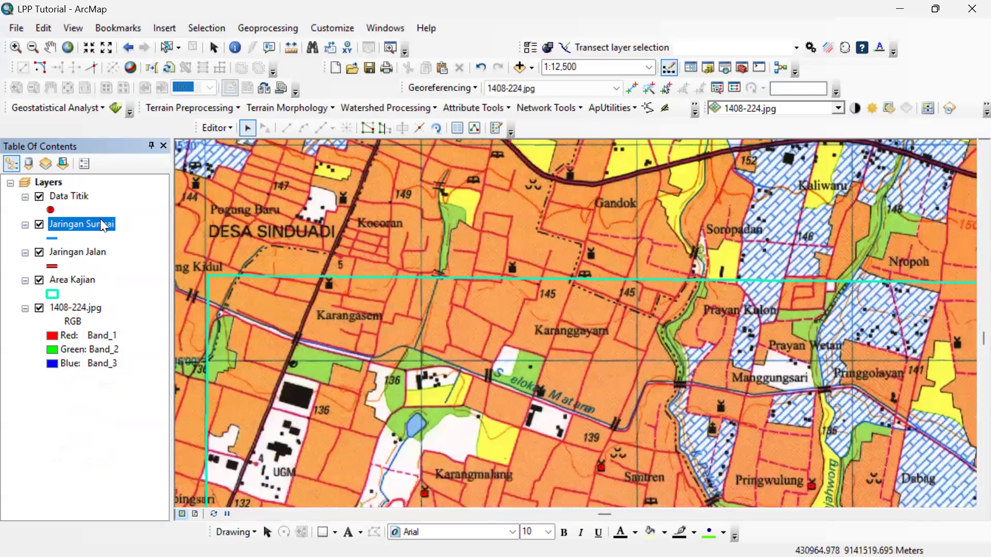
pyautogui.rightClick(107, 227)
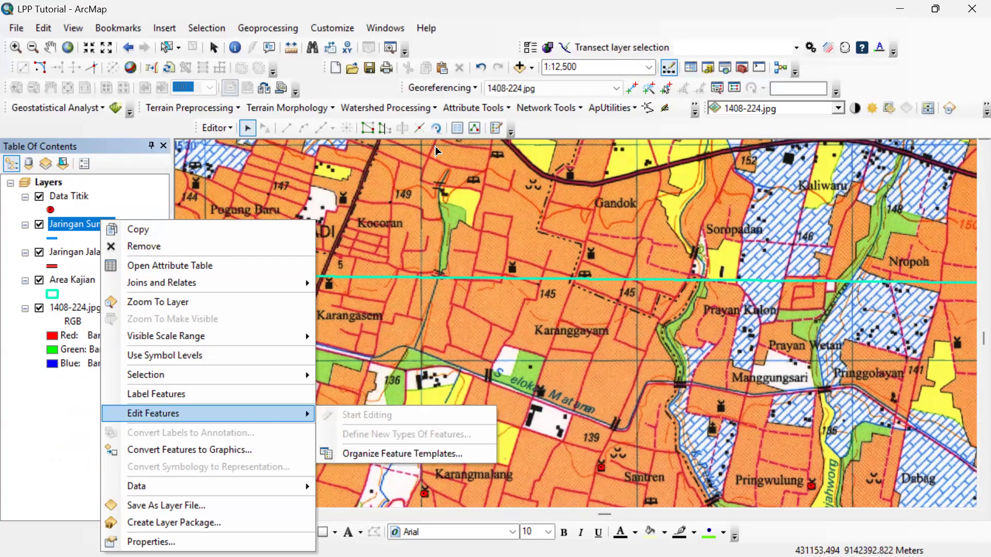
pyautogui.click(497, 130)
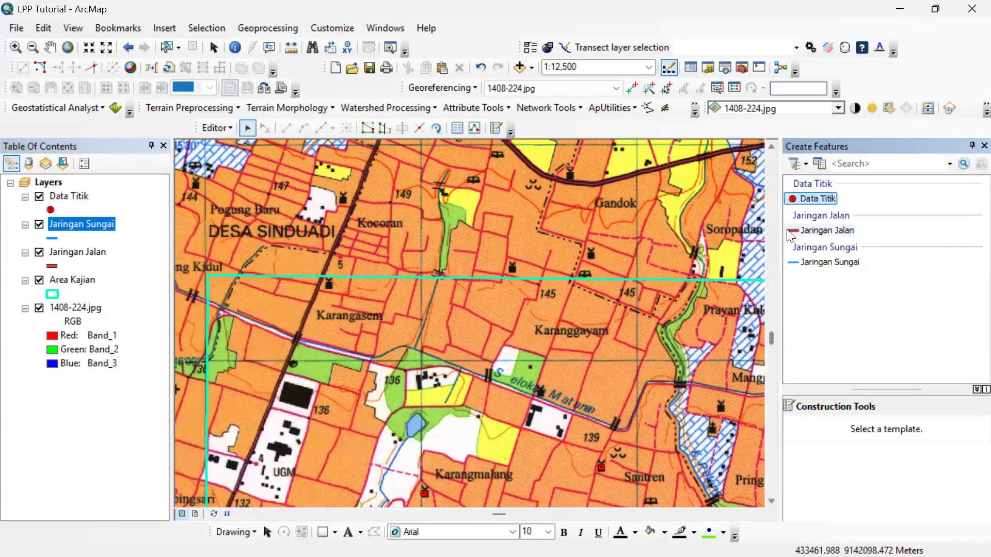
pyautogui.click(826, 264)
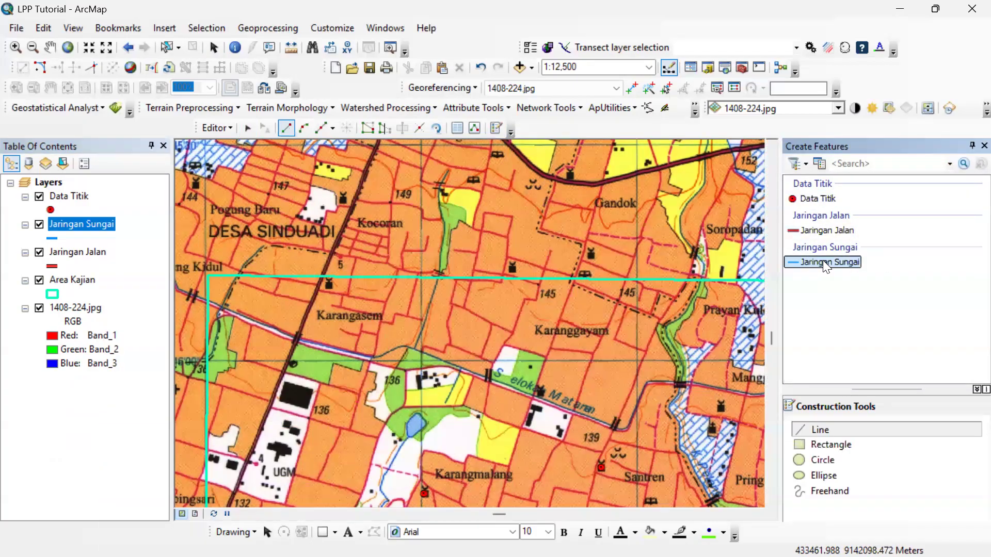
pyautogui.click(674, 38)
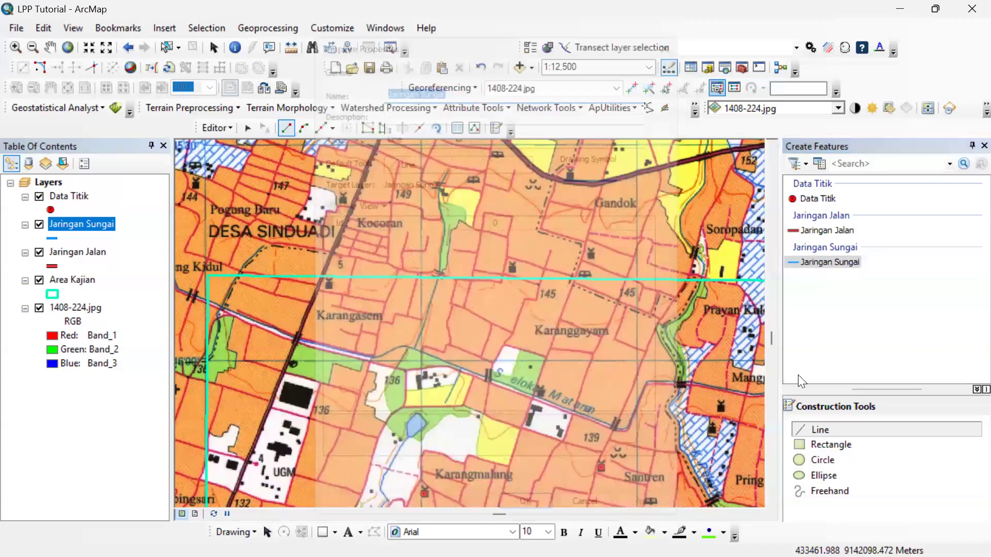
pyautogui.click(811, 430)
# Digitize the Selokan Mataram canal from the study area's western boundary to the main road southwest of Karangasem.
pyautogui.scroll(1, 242, 320)
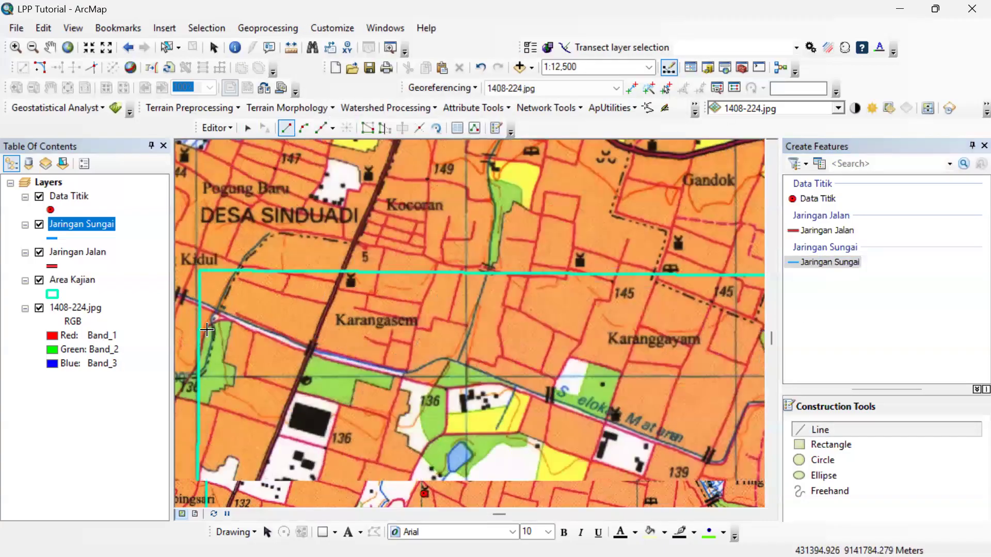
pyautogui.scroll(1, 204, 330)
pyautogui.scroll(4, 200, 302)
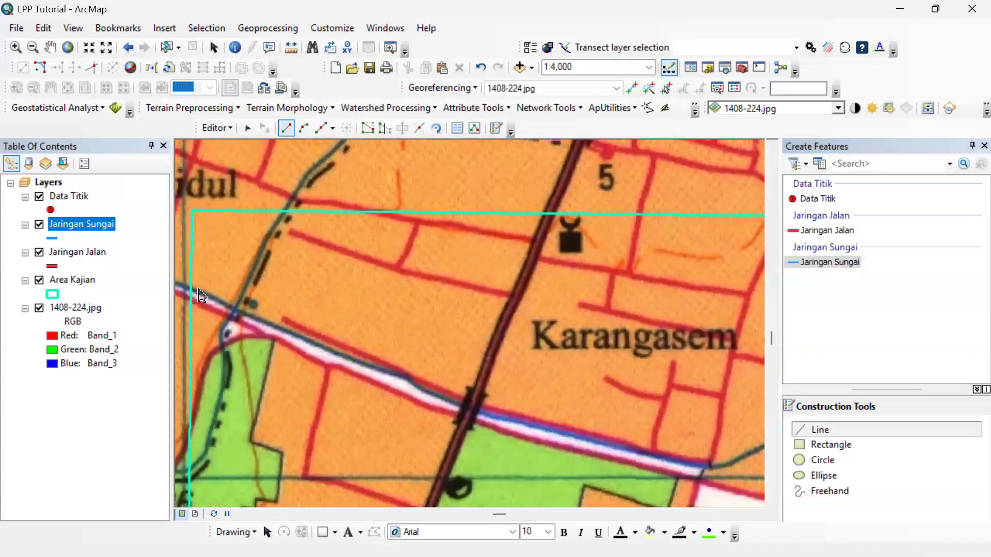
pyautogui.click(185, 291)
pyautogui.click(255, 322)
pyautogui.click(339, 361)
pyautogui.click(392, 381)
pyautogui.click(455, 404)
pyautogui.click(495, 420)
pyautogui.click(527, 430)
pyautogui.click(546, 446)
pyautogui.click(594, 466)
pyautogui.click(613, 479)
# Continue the canal line past the main road and along the straight stretch south of the Karangasem label.
pyautogui.moveTo(636, 484); pyautogui.dragTo(172, 334)
pyautogui.click(232, 351)
pyautogui.click(314, 374)
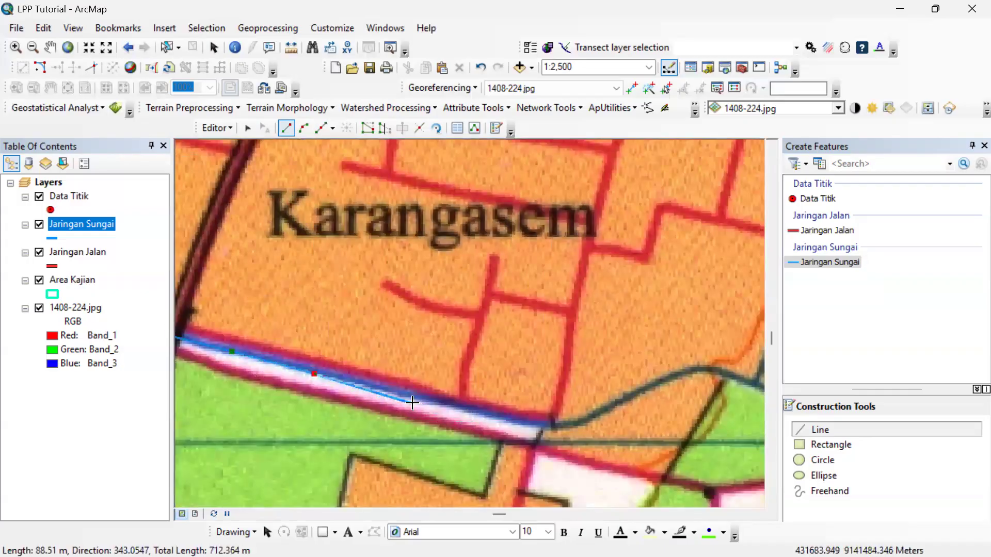
pyautogui.click(418, 399)
pyautogui.click(486, 419)
pyautogui.click(545, 425)
pyautogui.click(654, 387)
pyautogui.click(492, 249)
pyautogui.click(375, 220)
pyautogui.click(493, 212)
pyautogui.click(600, 198)
pyautogui.click(633, 245)
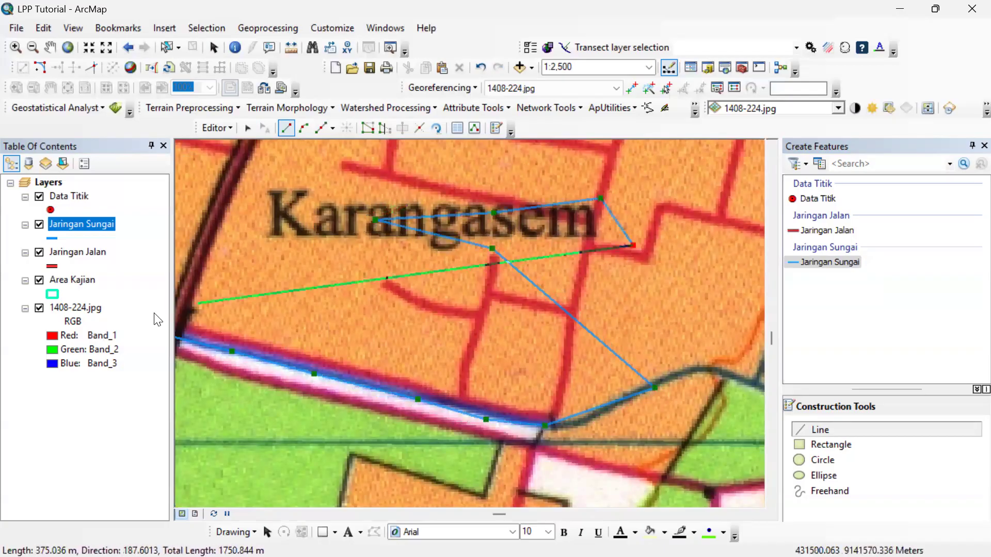
pyautogui.hotkey('ctrl', 'z')
pyautogui.hotkey('ctrl', 'z')
pyautogui.hotkey('ctrl', 'z')
pyautogui.hotkey('ctrl', 'z')
pyautogui.hotkey('ctrl', 'z')
pyautogui.hotkey('ctrl', 'z')
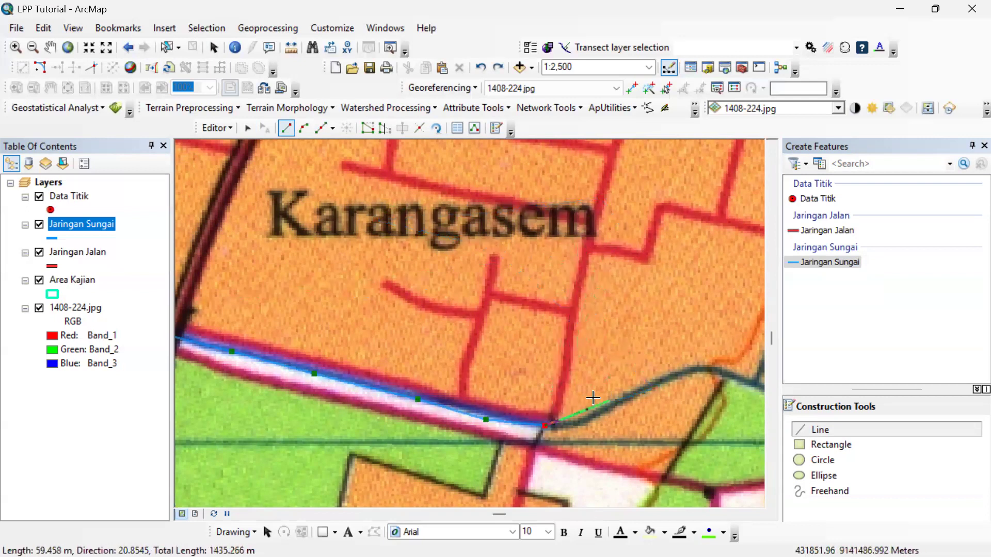
# Extend the canal line northeast along the rising stretch to the start of the bend southeast of Karangasem.
pyautogui.click(568, 426)
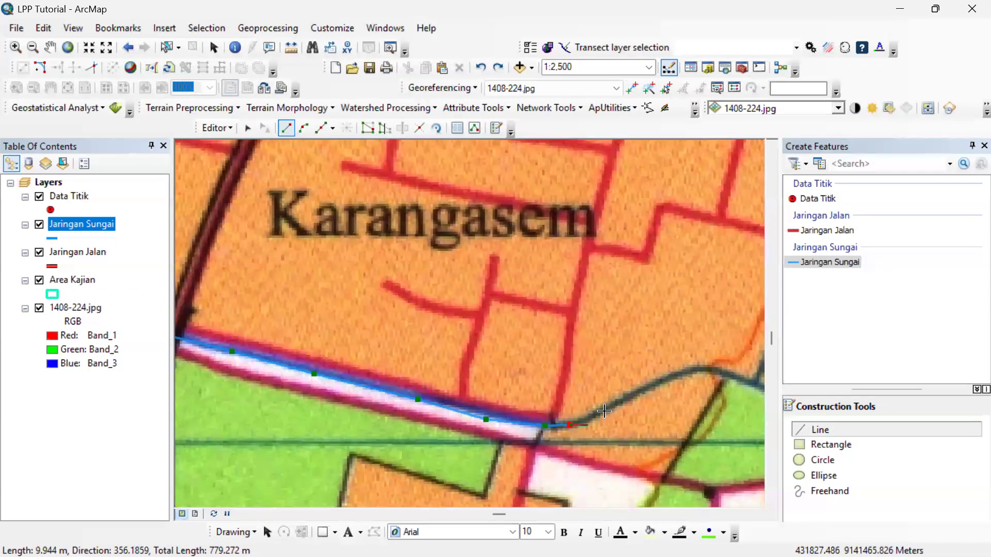
pyautogui.click(605, 412)
pyautogui.click(653, 388)
pyautogui.click(681, 374)
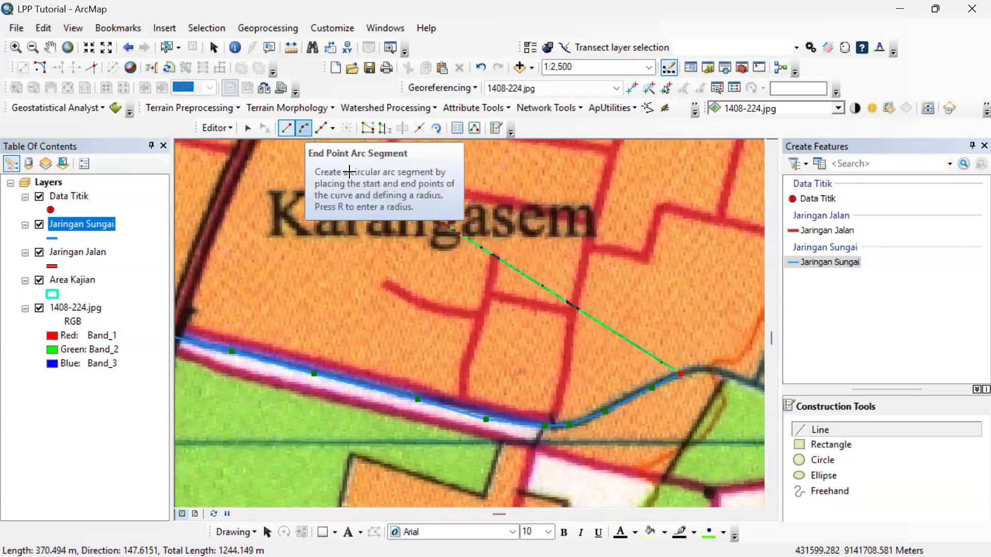
# Trace the crest of the canal's bend with an End Point Arc Segment.
pyautogui.moveTo(661, 412); pyautogui.dragTo(382, 315)
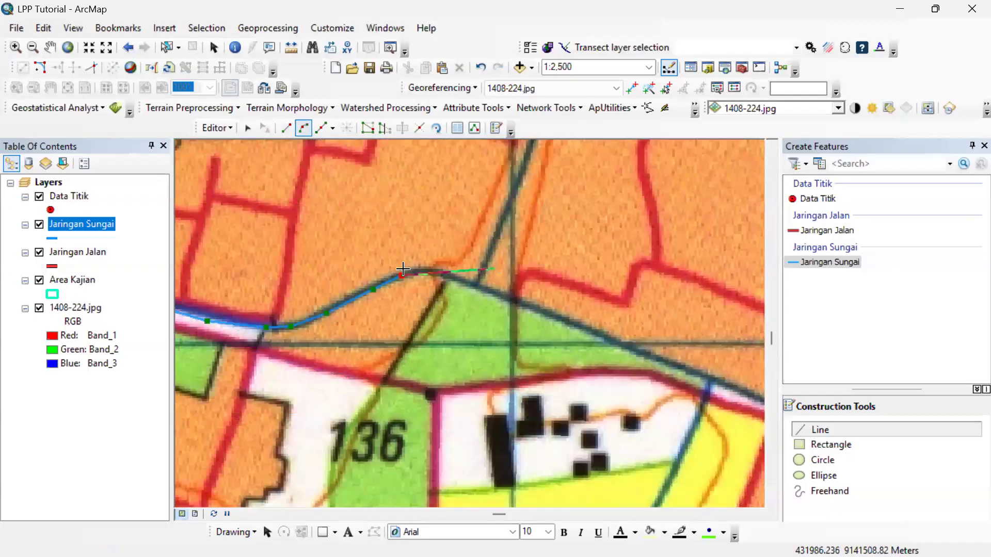
pyautogui.scroll(1, 496, 269)
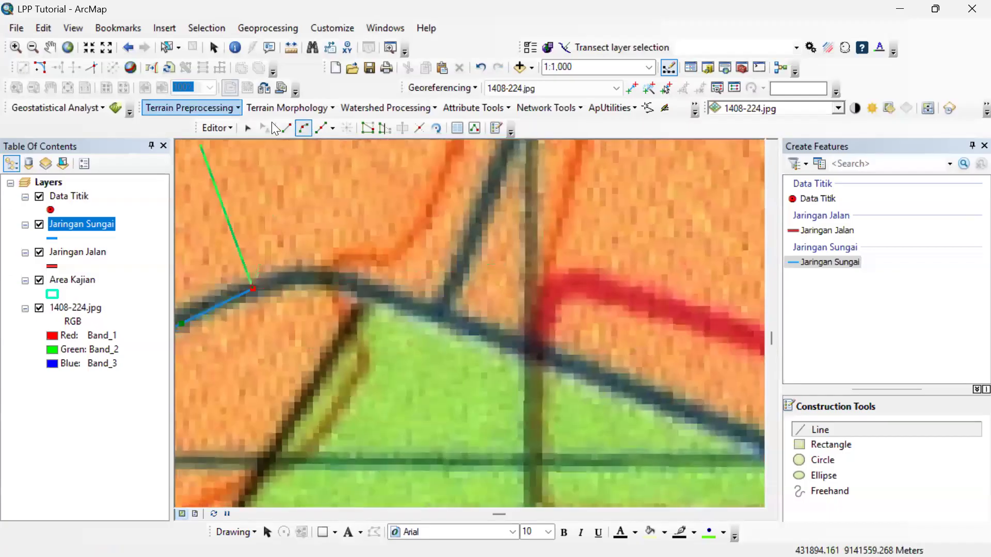
pyautogui.click(304, 128)
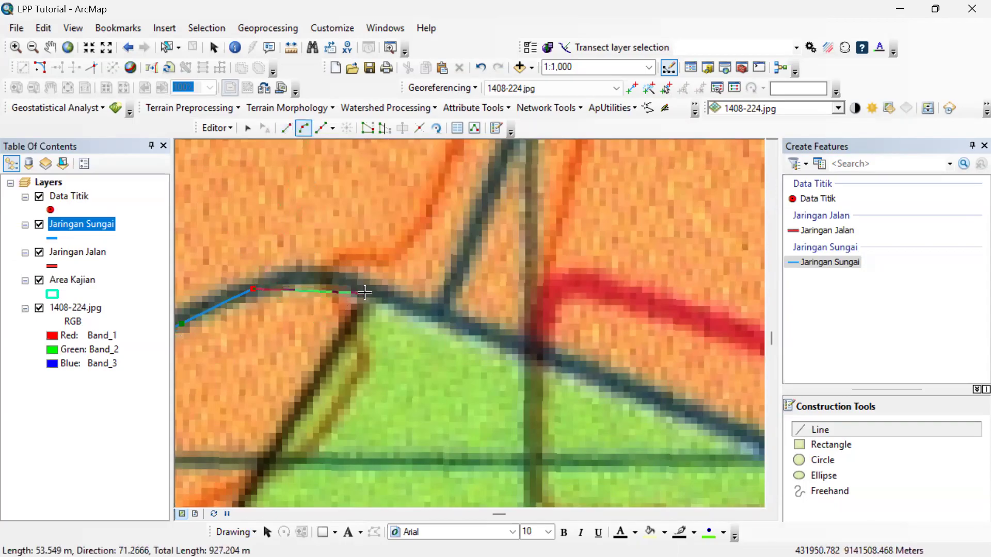
pyautogui.click(365, 292)
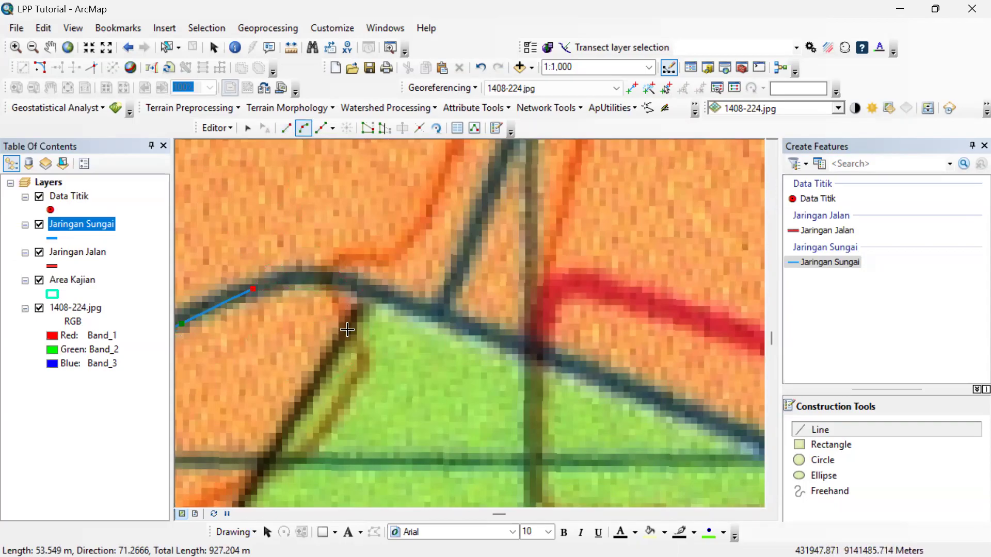
pyautogui.press('Escape')
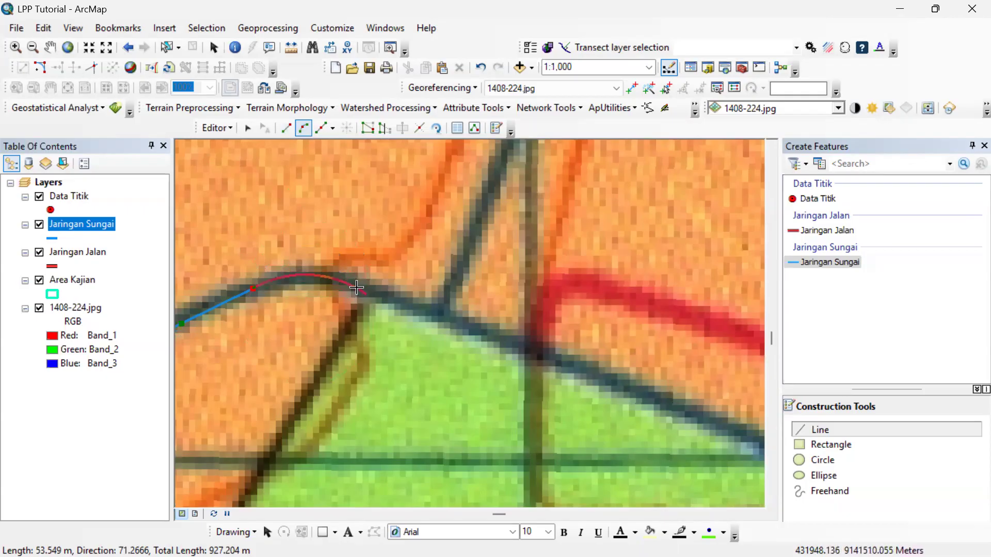
pyautogui.click(365, 294)
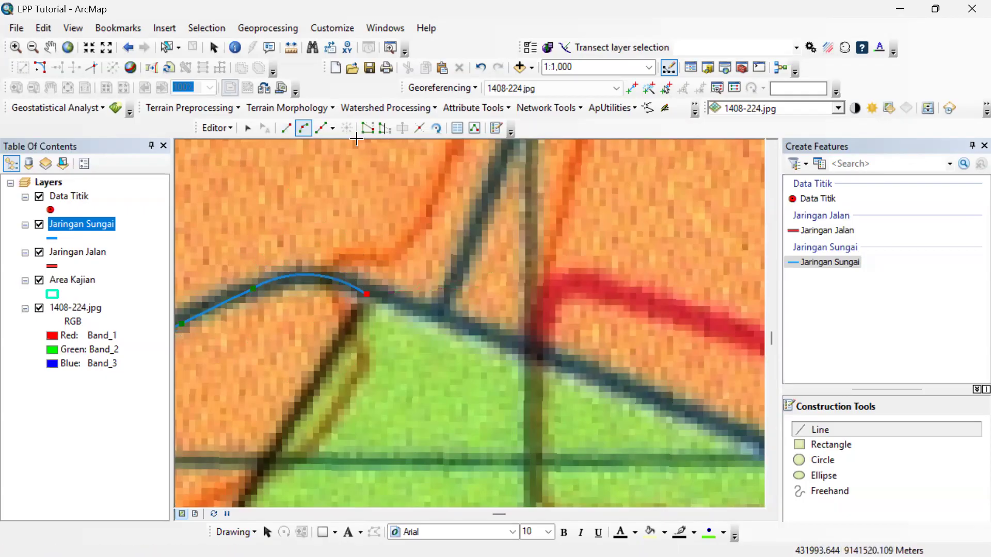
# Extend the canal line with straight segments to the junction with the northern tributary and finish the feature.
pyautogui.click(285, 128)
pyautogui.click(421, 307)
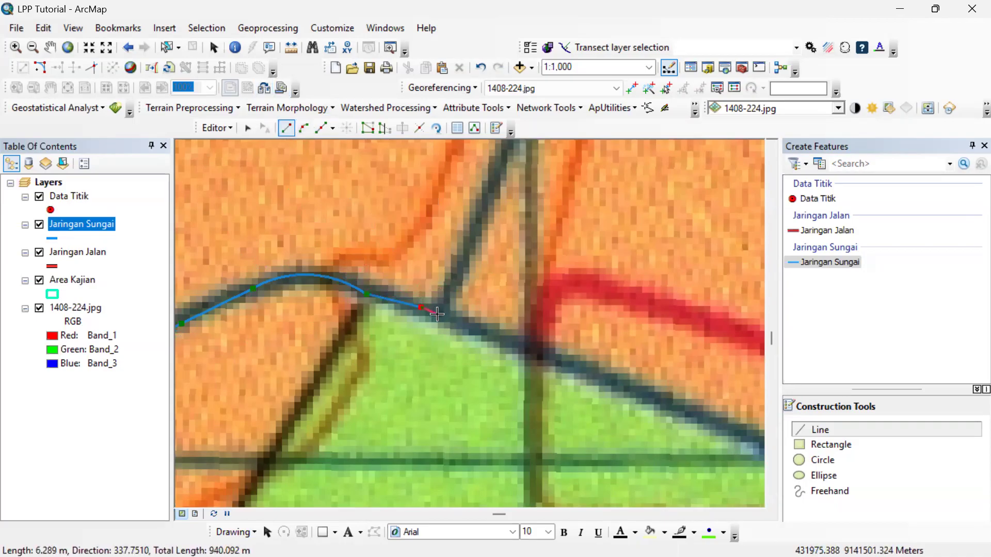
pyautogui.doubleClick(437, 314)
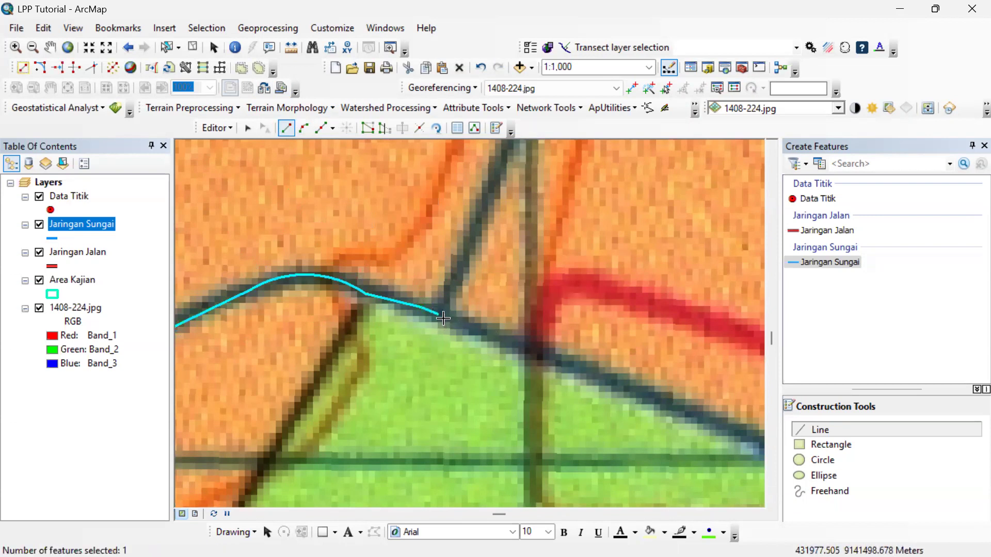
# Digitize a new river line from the tributary junction southeast along the canal to just before the bridge by the Selokan Mataram label.
pyautogui.click(561, 365)
pyautogui.moveTo(615, 382); pyautogui.dragTo(340, 305)
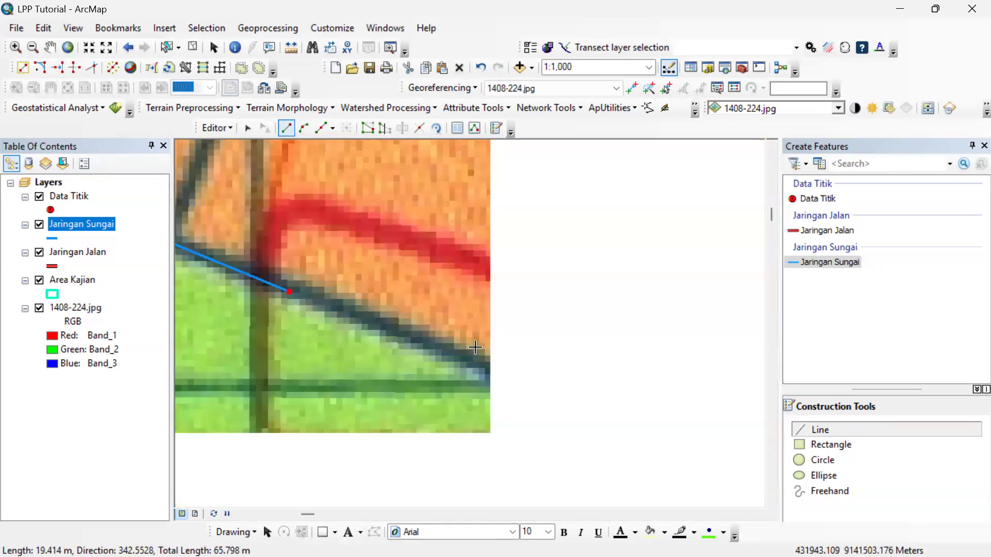
pyautogui.scroll(-2, 474, 348)
pyautogui.click(470, 353)
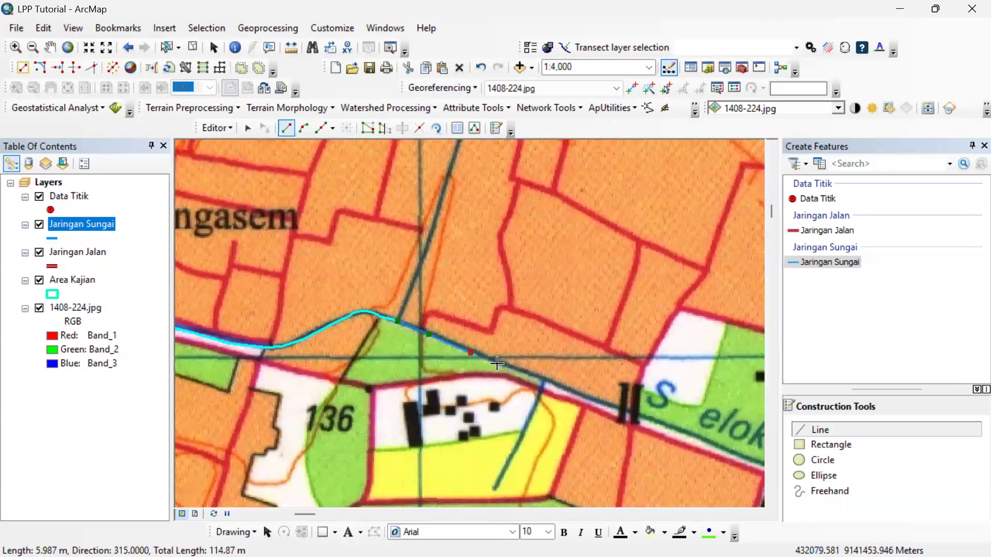
pyautogui.click(537, 378)
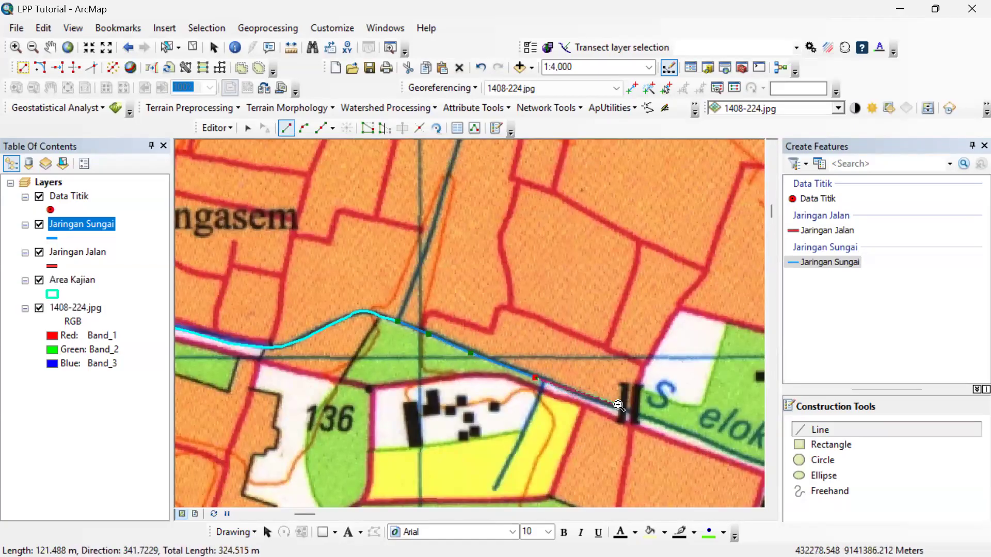
pyautogui.scroll(1, 599, 401)
pyautogui.click(474, 350)
# Continue the canal line southeast along the Selokan Mataram label to the bridge north of Santren.
pyautogui.scroll(-2, 599, 398)
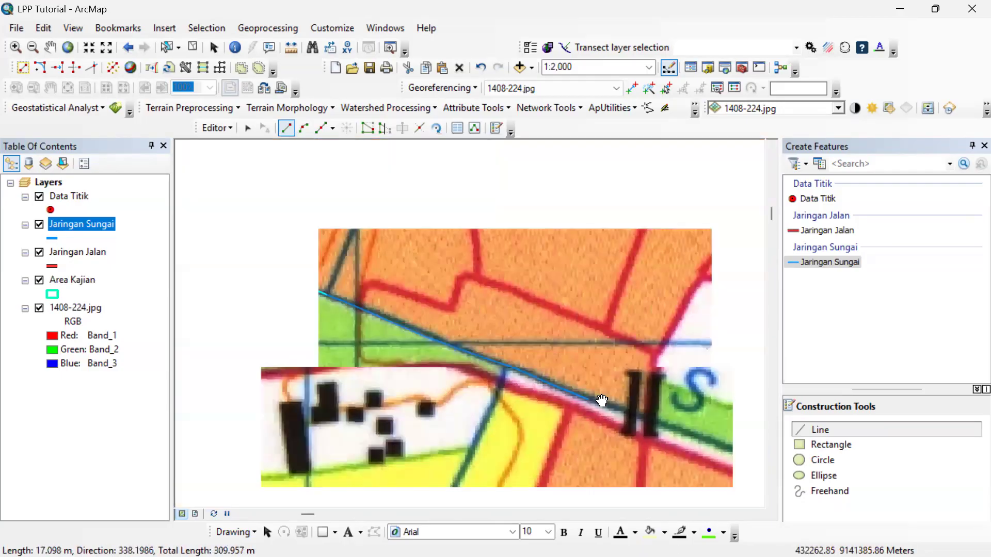
pyautogui.moveTo(644, 420); pyautogui.dragTo(316, 310)
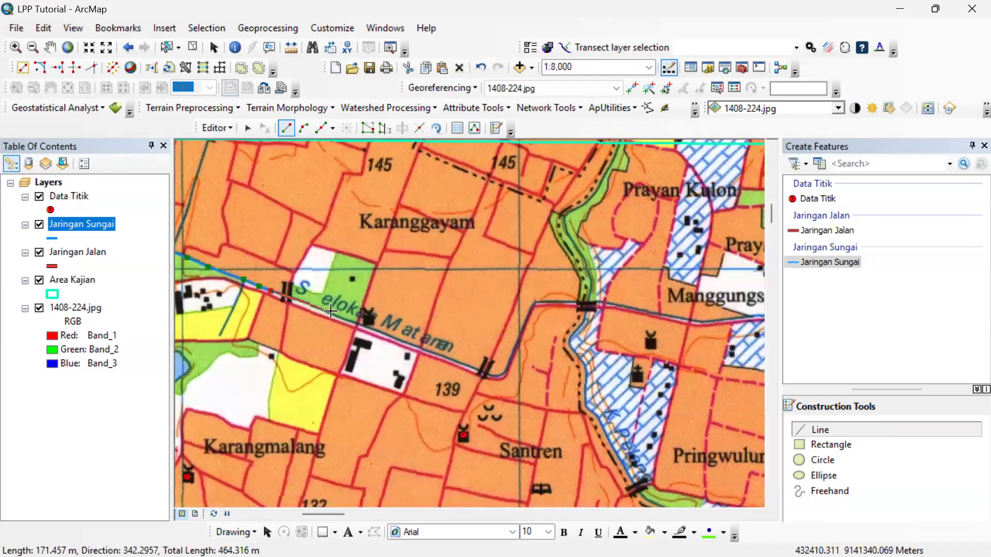
pyautogui.click(326, 312)
pyautogui.click(382, 335)
pyautogui.click(405, 343)
pyautogui.click(439, 356)
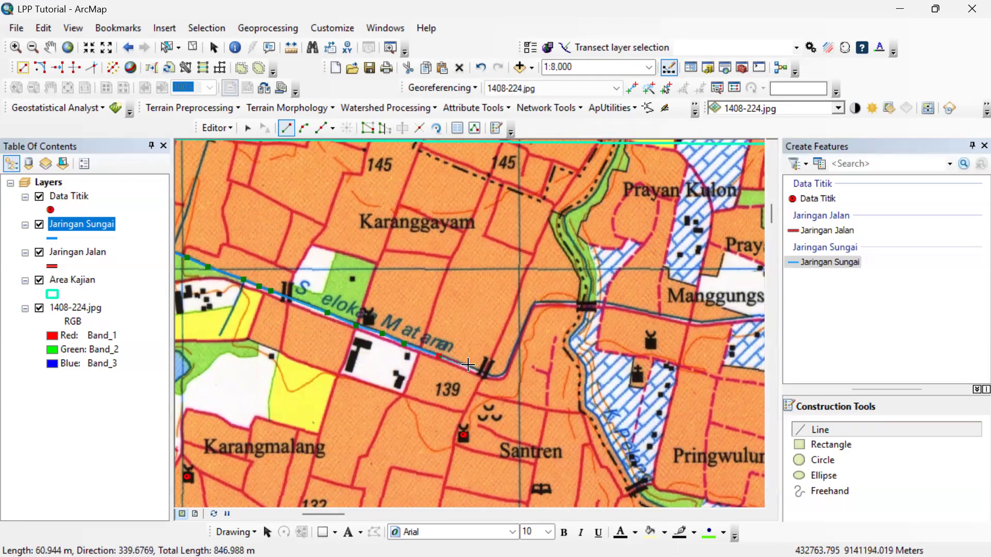
pyautogui.click(470, 366)
# Trace the canal around the bend past the bridge, northeast to the upper corner and onto its eastward stretch.
pyautogui.click(492, 376)
pyautogui.click(506, 373)
pyautogui.click(514, 356)
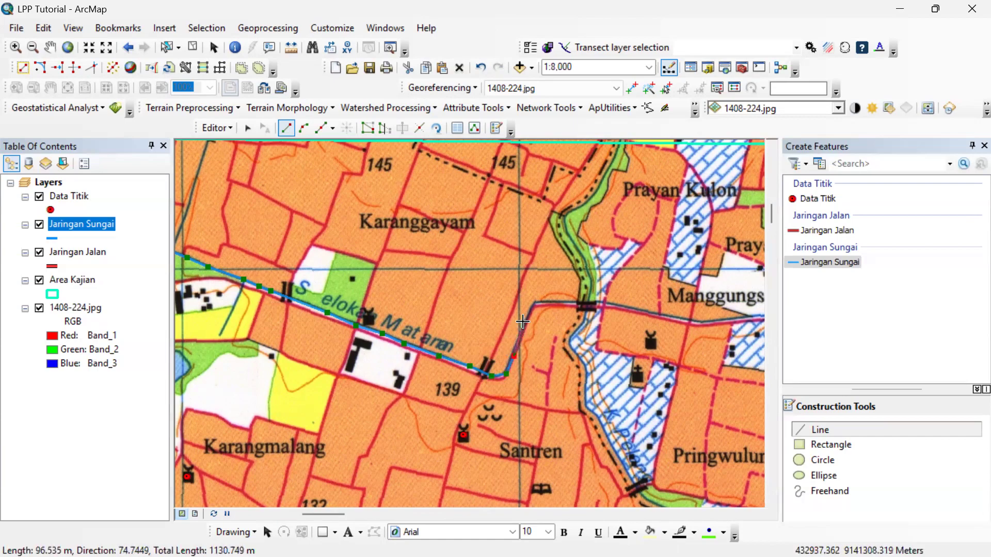
pyautogui.click(535, 303)
pyautogui.scroll(-1, 541, 298)
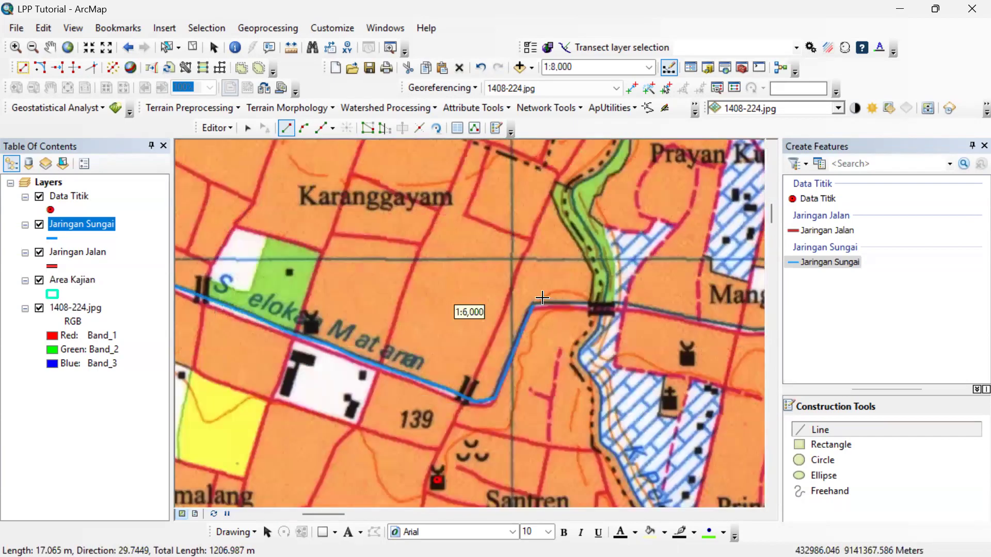
pyautogui.scroll(-2, 542, 299)
pyautogui.click(556, 303)
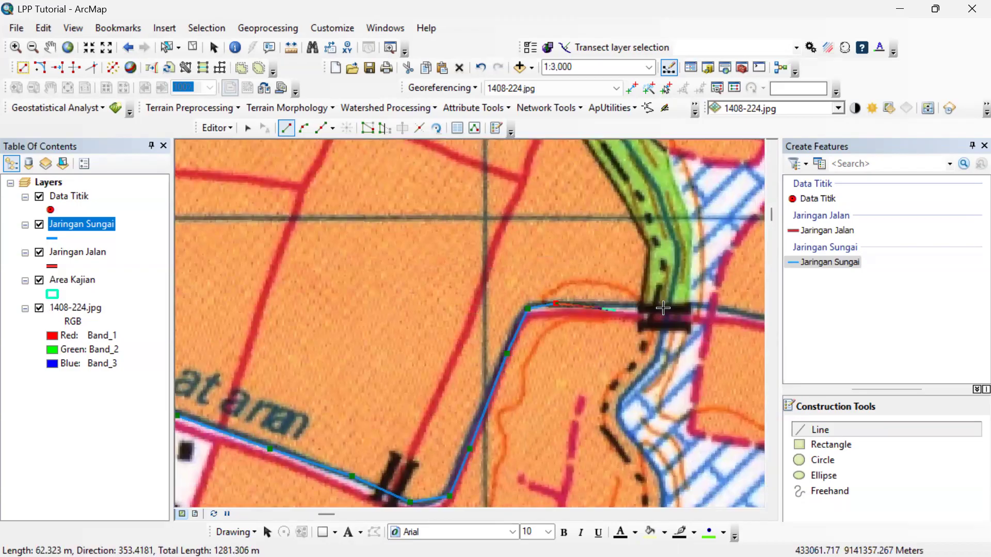
# Continue the canal line east across the bridge and along the road to the road crossing southwest of the Manggungsari label.
pyautogui.click(693, 309)
pyautogui.click(715, 309)
pyautogui.click(744, 317)
pyautogui.moveTo(736, 314); pyautogui.dragTo(230, 230)
pyautogui.click(281, 238)
pyautogui.click(326, 249)
pyautogui.click(373, 262)
pyautogui.click(402, 264)
pyautogui.click(429, 271)
pyautogui.click(458, 277)
pyautogui.hotkey('ctrl', 'z')
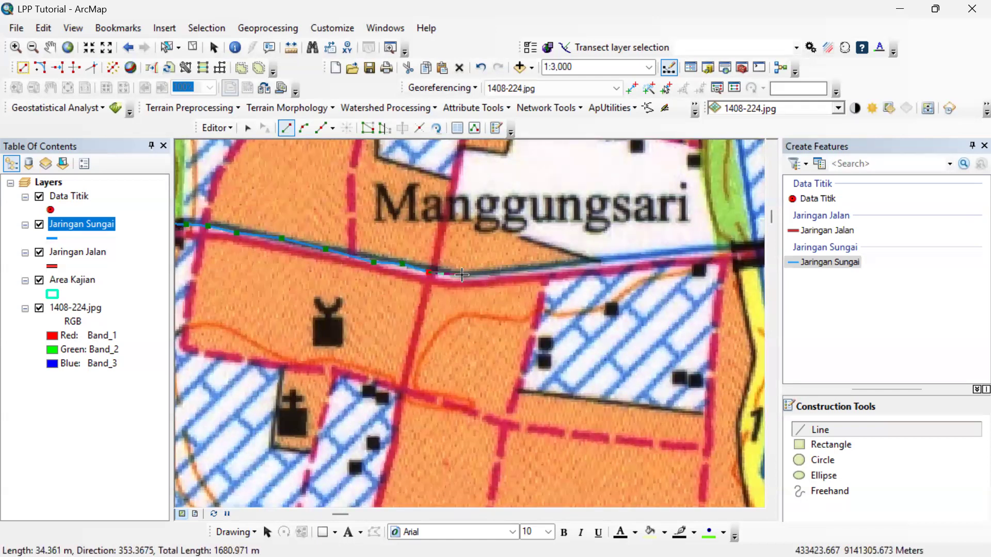
# Trace the canal east below Manggungsari, over the next bridge and around the bend south of the Pringgolayan label.
pyautogui.click(485, 272)
pyautogui.click(512, 271)
pyautogui.click(545, 267)
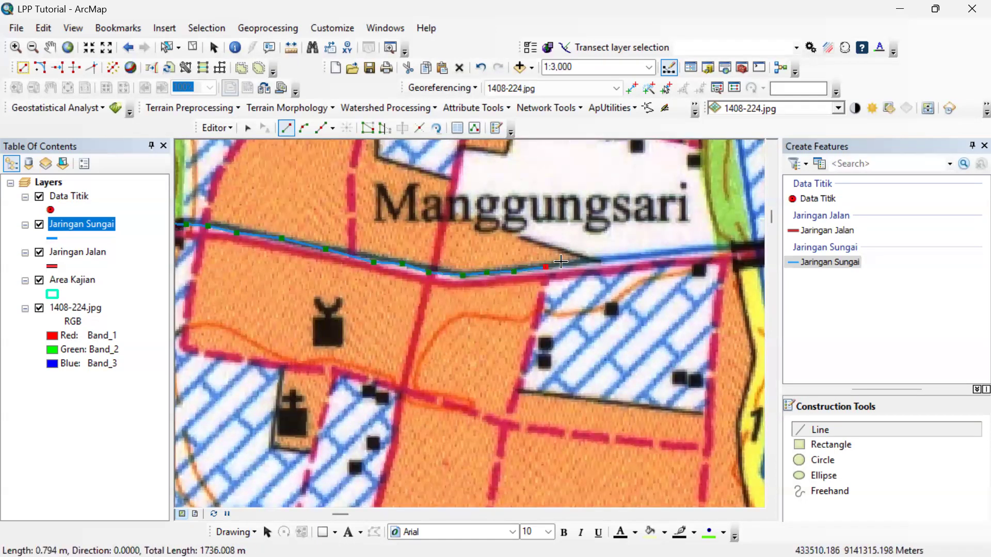
pyautogui.moveTo(584, 262); pyautogui.dragTo(331, 292)
pyautogui.click(459, 279)
pyautogui.click(490, 275)
pyautogui.click(575, 267)
pyautogui.click(621, 266)
pyautogui.click(658, 287)
pyautogui.hotkey('ctrl', 'z')
pyautogui.click(658, 282)
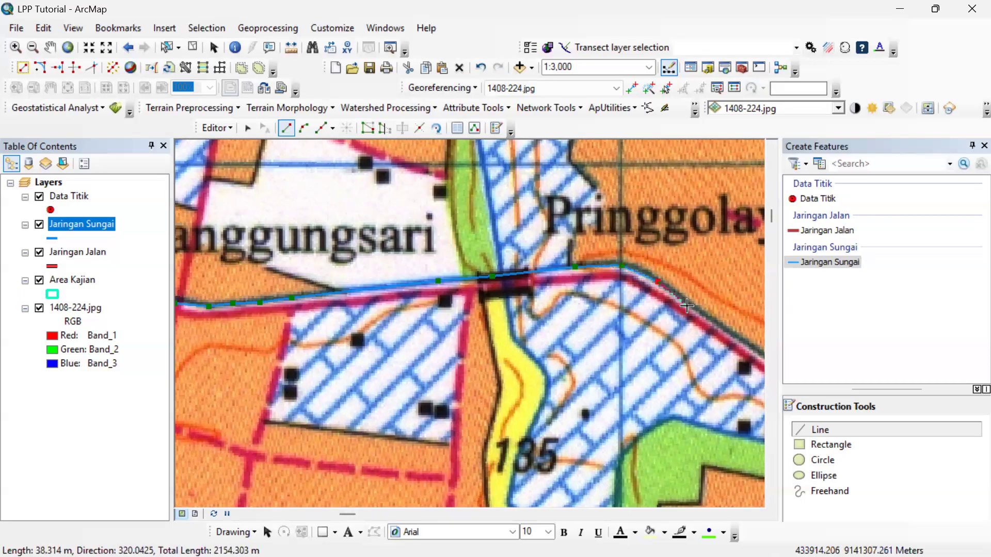
pyautogui.click(689, 308)
# Trace the canal southeast past the railway-style dashed line to the eastern Area Kajian boundary and finish the river feature there.
pyautogui.moveTo(705, 317); pyautogui.dragTo(311, 245)
pyautogui.click(470, 347)
pyautogui.click(524, 392)
pyautogui.click(610, 448)
pyautogui.moveTo(639, 464); pyautogui.dragTo(272, 305)
pyautogui.click(406, 398)
pyautogui.click(451, 432)
pyautogui.click(502, 441)
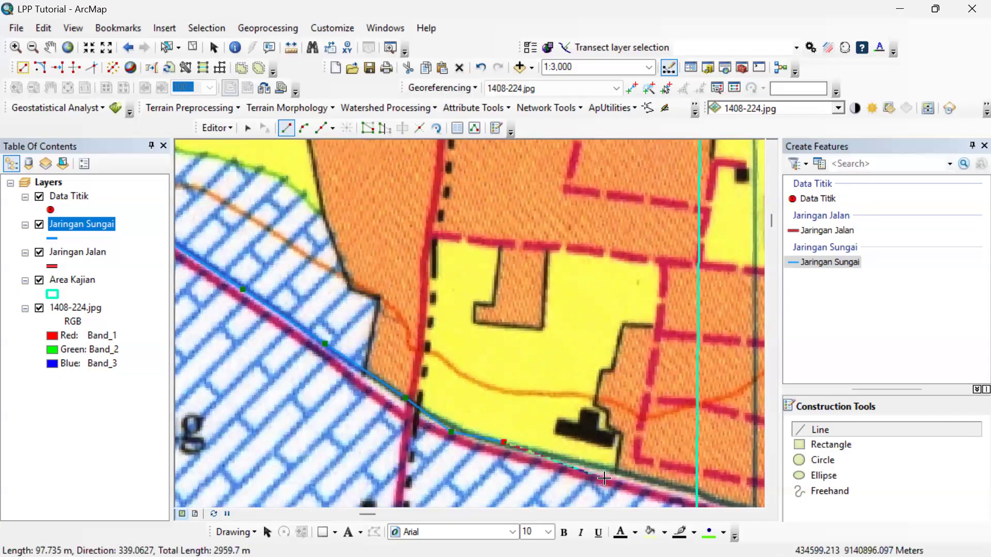
pyautogui.click(621, 474)
pyautogui.moveTo(692, 500)
pyautogui.mouseDown()
pyautogui.moveTo(508, 367)
pyautogui.moveTo(534, 385)
pyautogui.mouseUp()
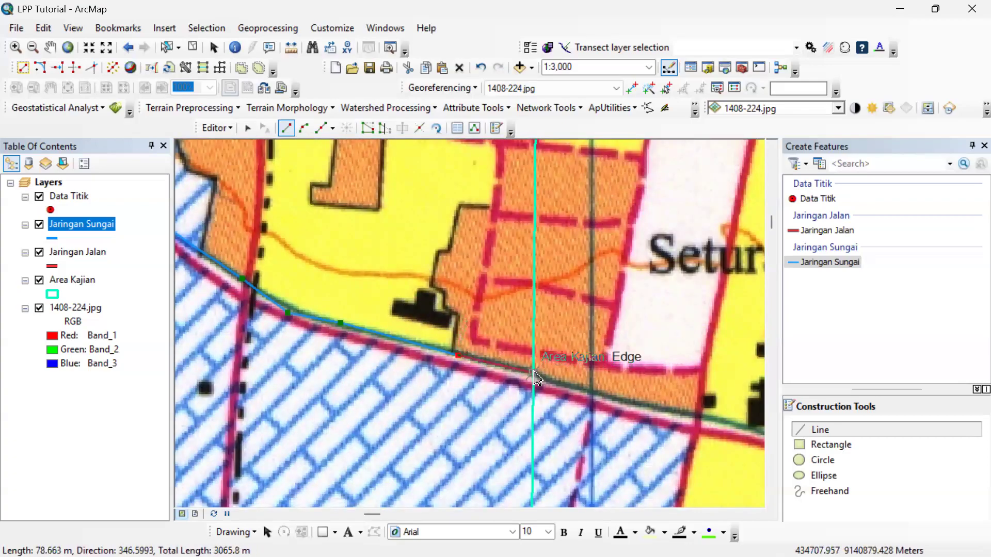
pyautogui.click(533, 374)
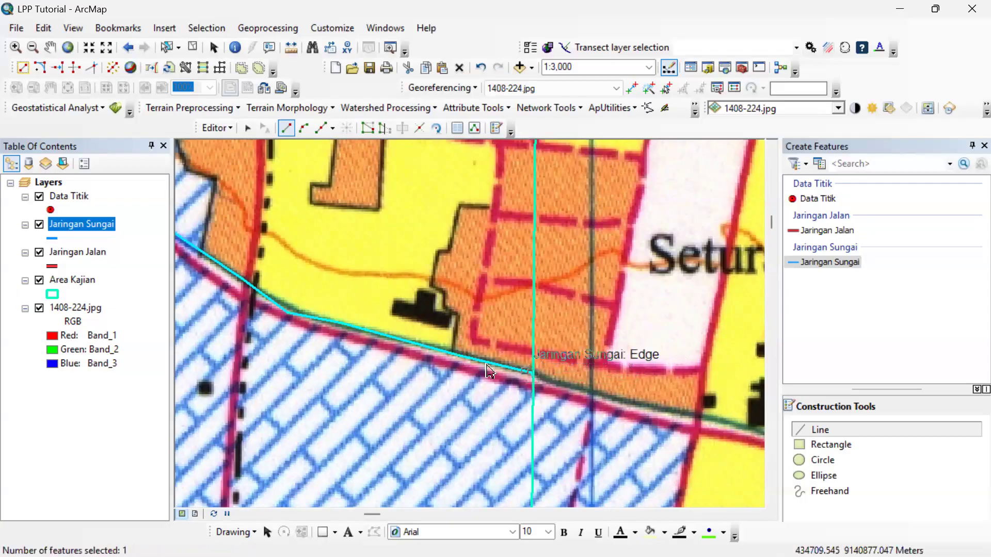
# Clear the feature selection and stop the editing session for the river network.
pyautogui.scroll(-3, 439, 356)
pyautogui.scroll(-3, 435, 354)
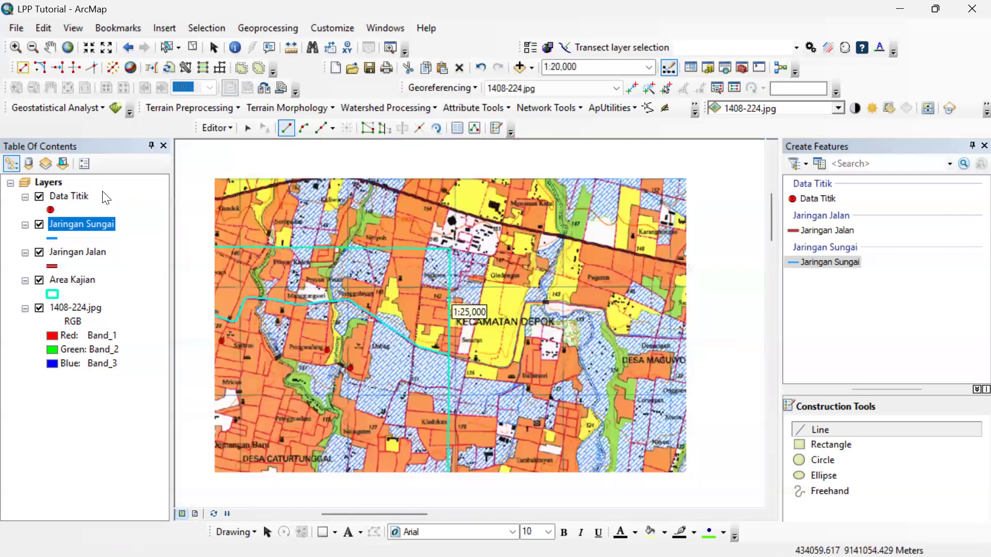
pyautogui.click(194, 47)
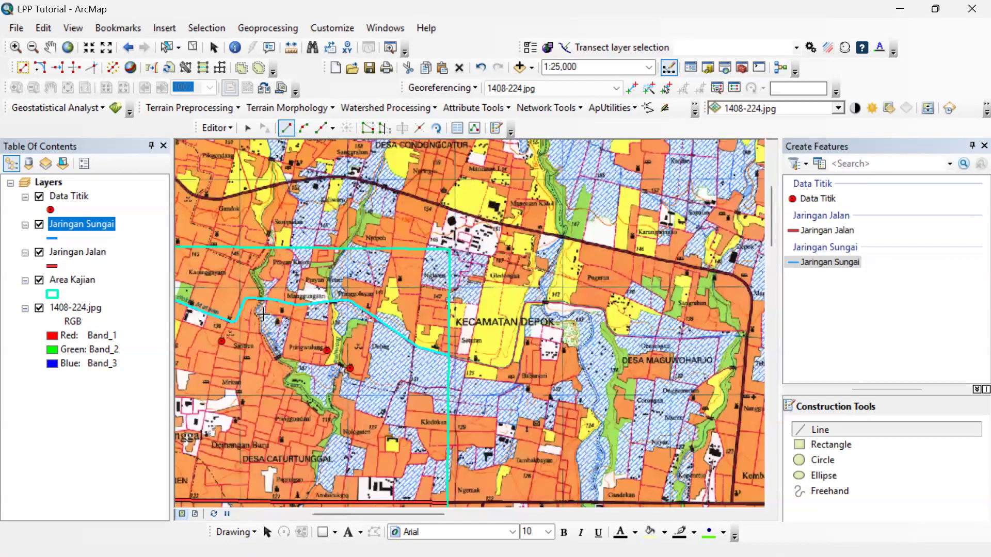
pyautogui.scroll(-1, 265, 315)
pyautogui.scroll(1, 263, 314)
pyautogui.scroll(2, 258, 308)
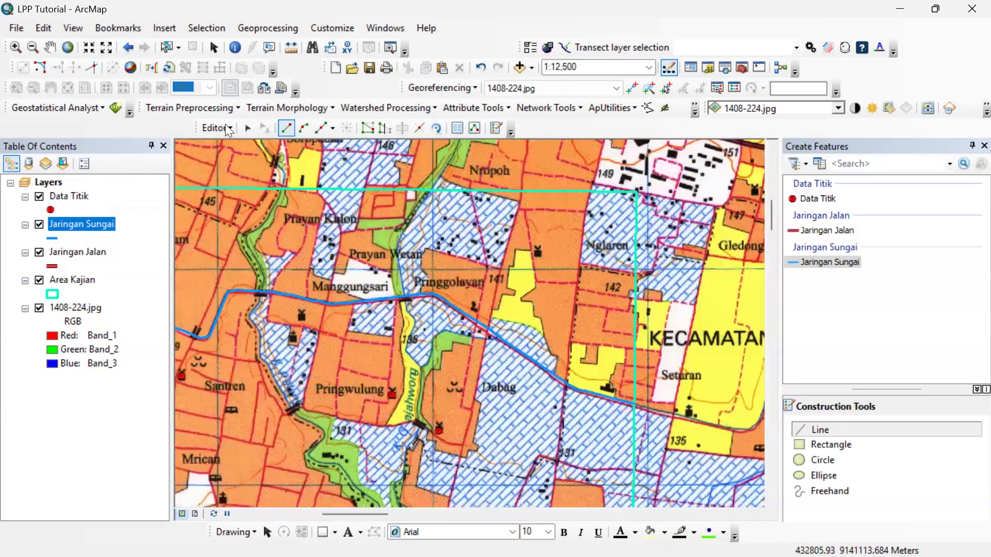
pyautogui.click(216, 128)
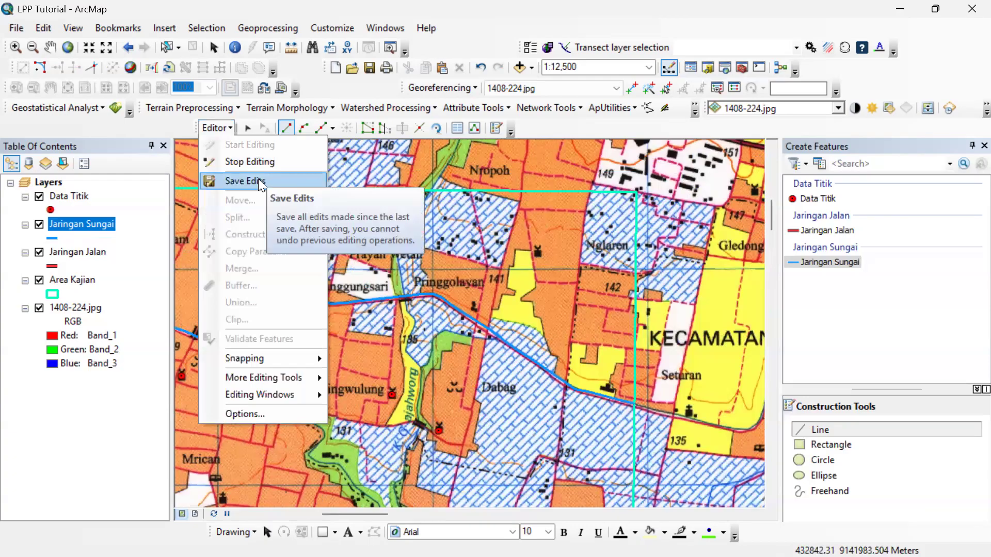
pyautogui.click(252, 163)
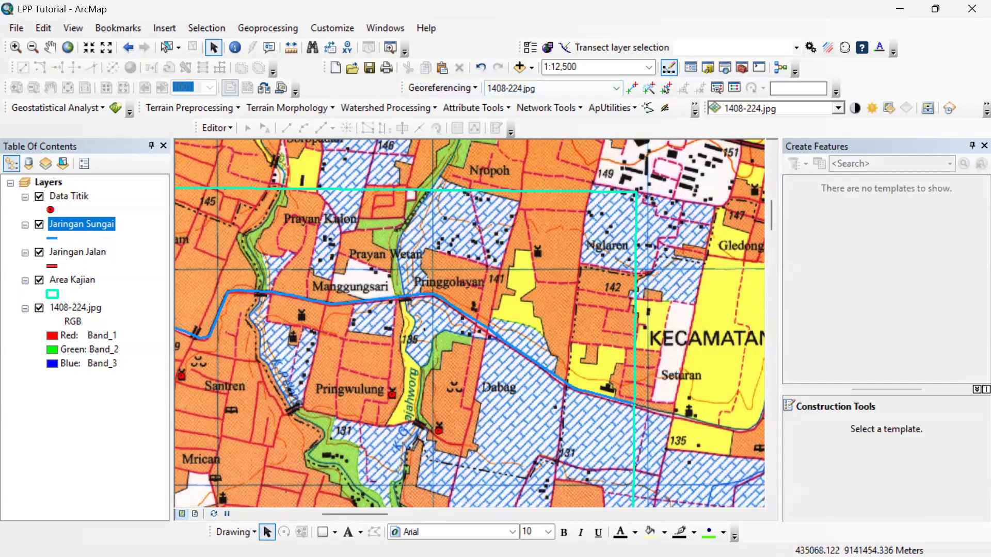
# Start a new shapefile in the Data folder under LPP\Acara ArcGIS, named Area with feature type Polygon.
pyautogui.press('super')
pyautogui.click(707, 5)
pyautogui.click(709, 67)
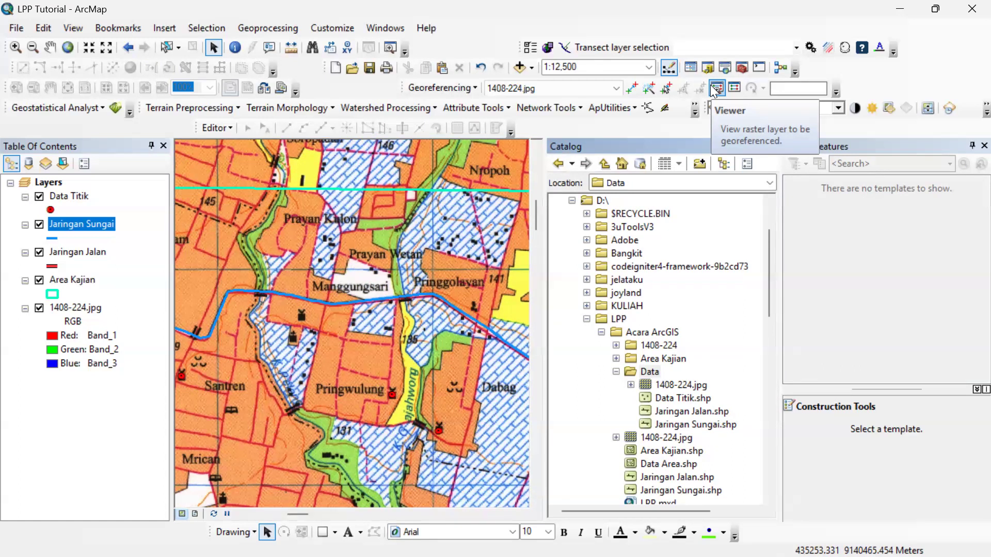
pyautogui.rightClick(649, 372)
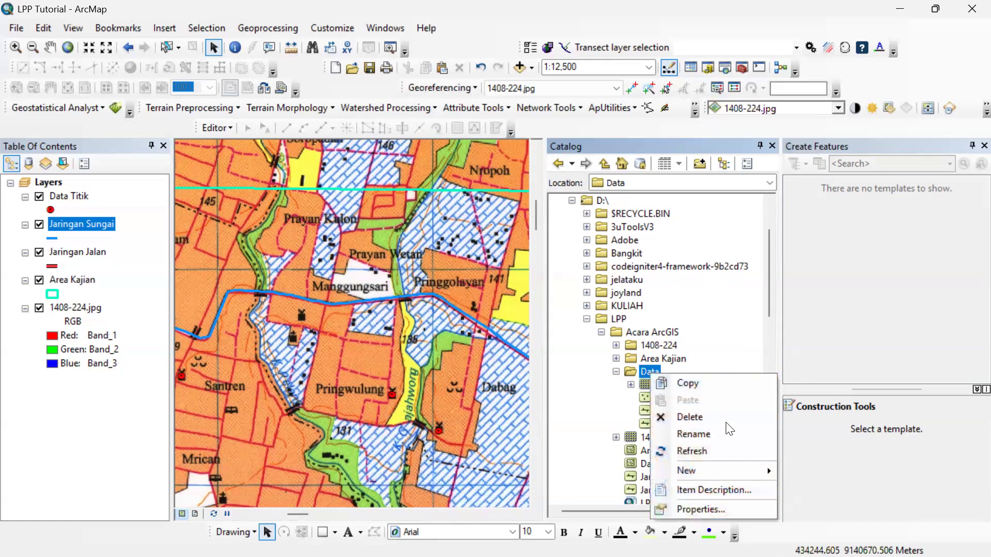
pyautogui.moveTo(724, 467)
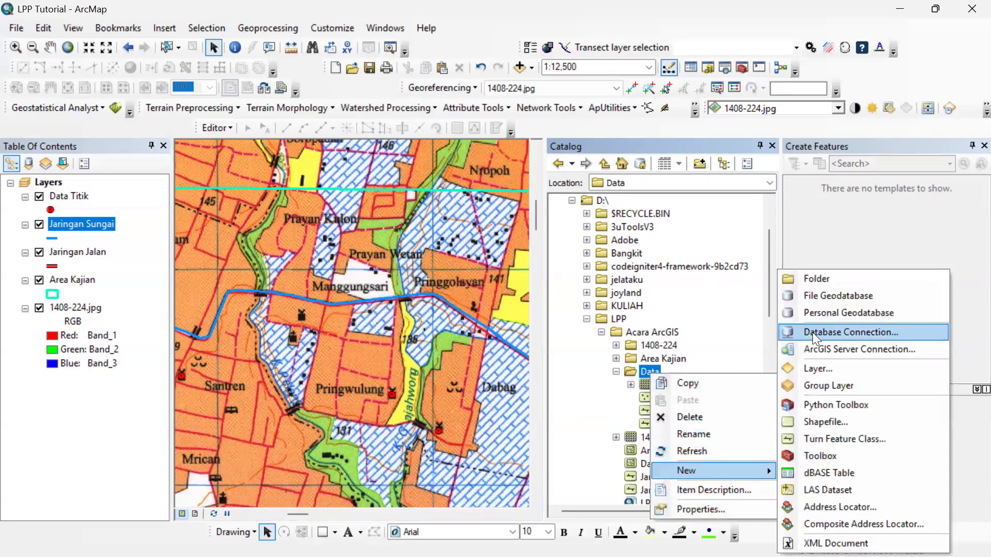
pyautogui.click(839, 421)
pyautogui.click(547, 172)
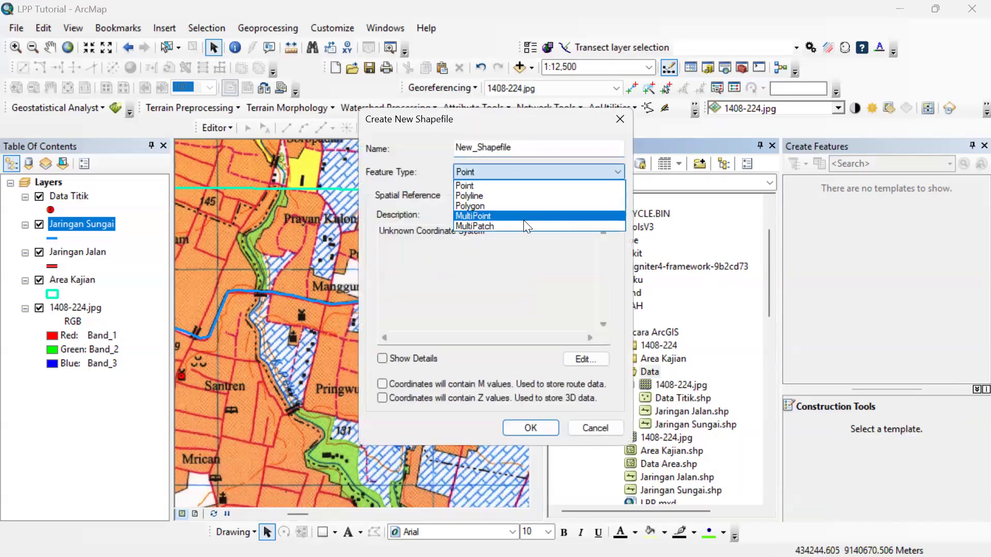
pyautogui.click(523, 206)
pyautogui.click(508, 149)
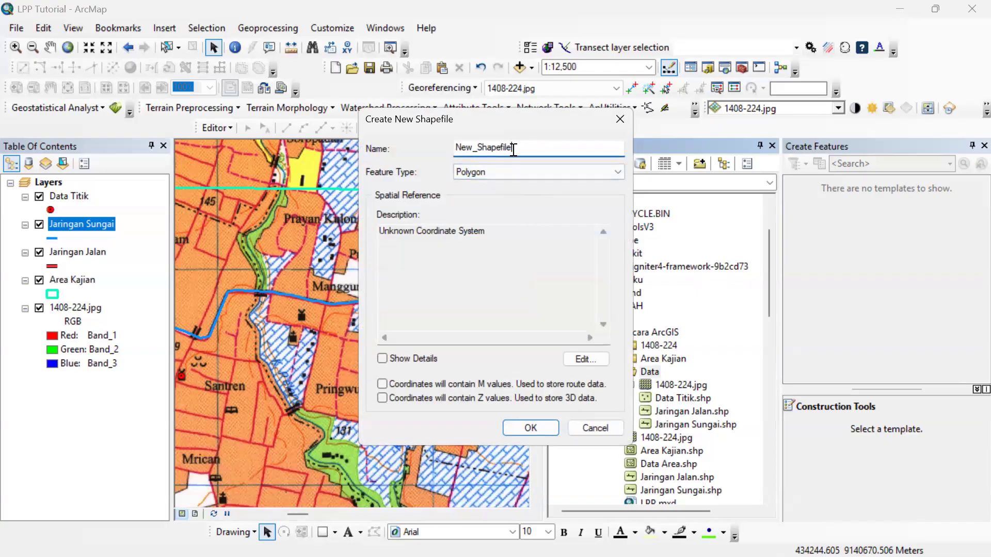
pyautogui.doubleClick(511, 149)
pyautogui.write('Area')
pyautogui.click(485, 167)
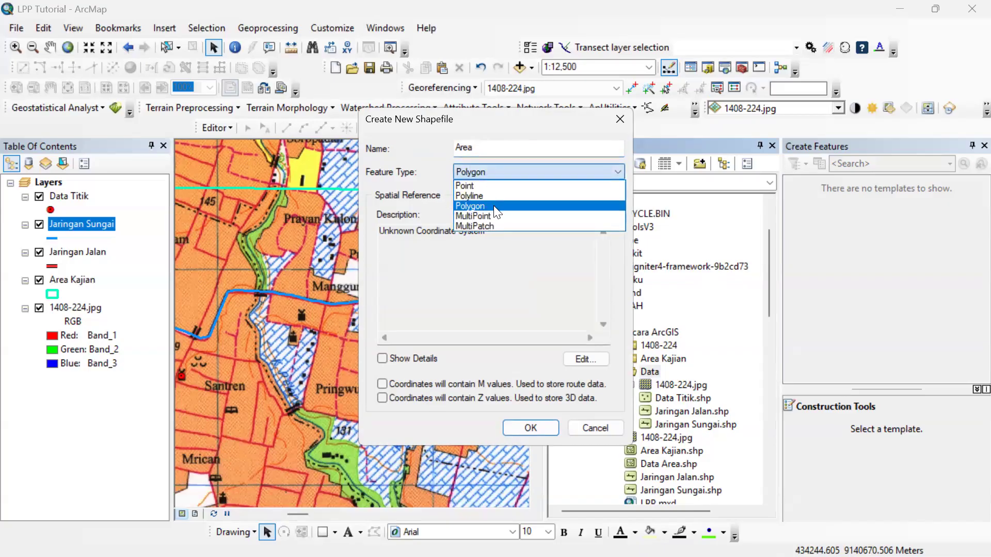
pyautogui.click(494, 206)
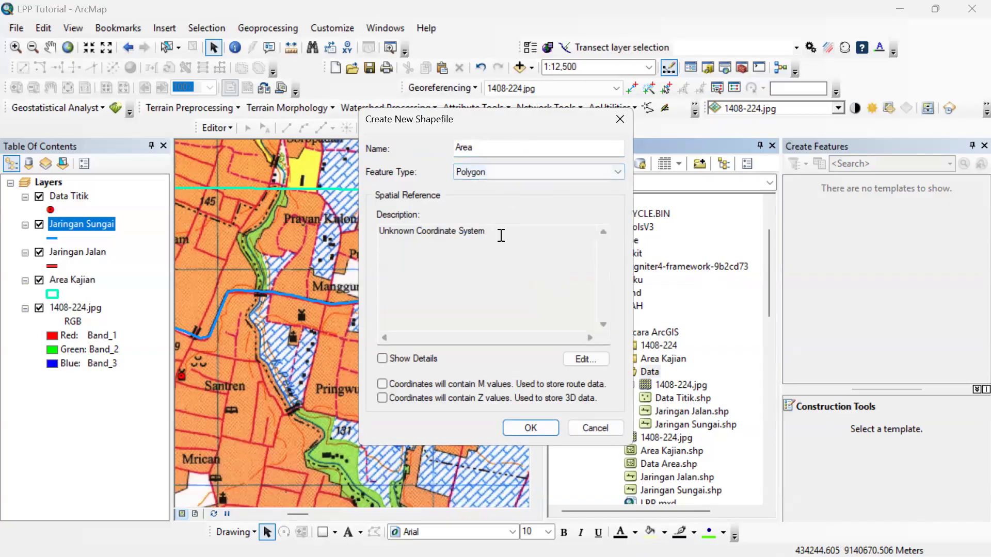
# Create the Area shapefile with the WGS 1984 UTM Zone 49S coordinate system and close the catalog and feature creation windows.
pyautogui.click(596, 360)
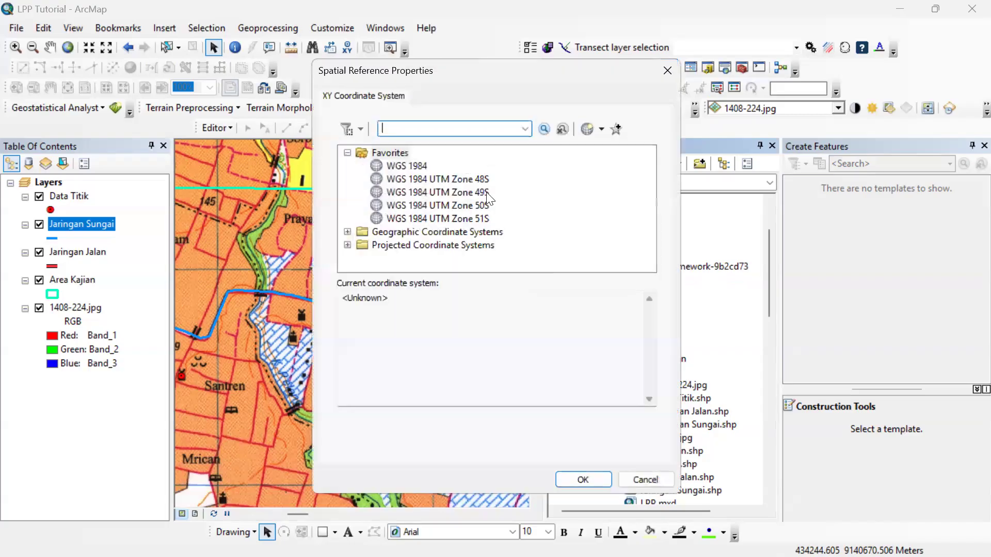
pyautogui.click(486, 192)
pyautogui.click(576, 464)
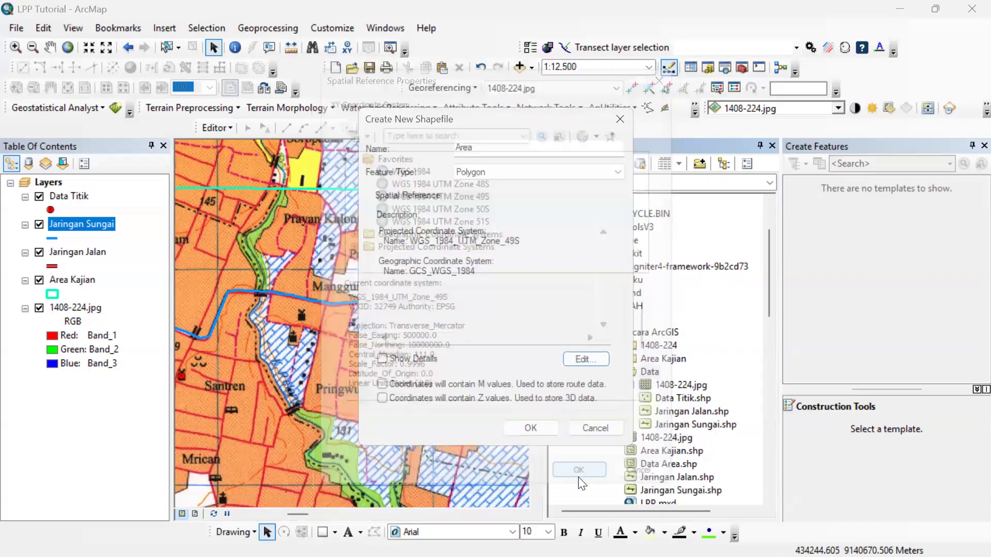
pyautogui.click(536, 428)
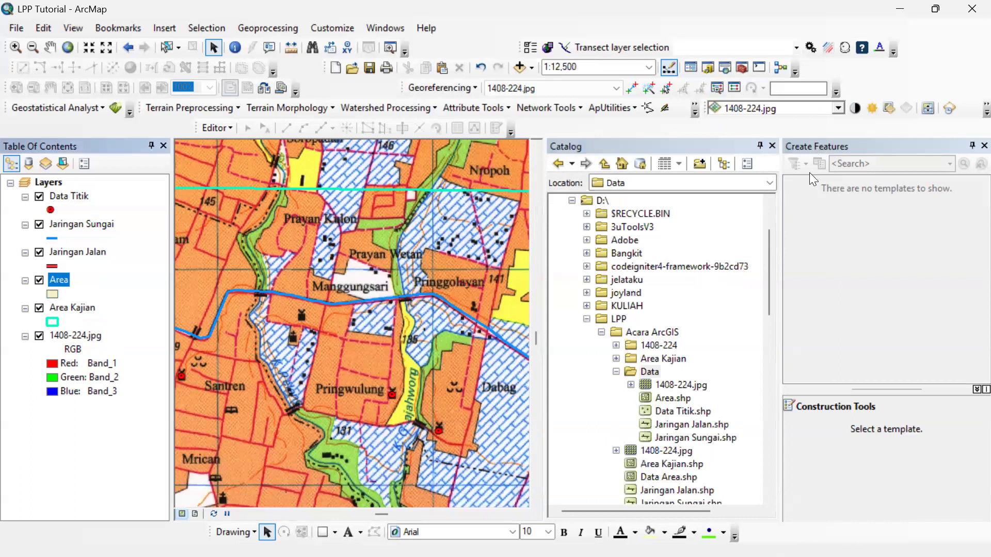
pyautogui.click(970, 145)
pyautogui.click(966, 145)
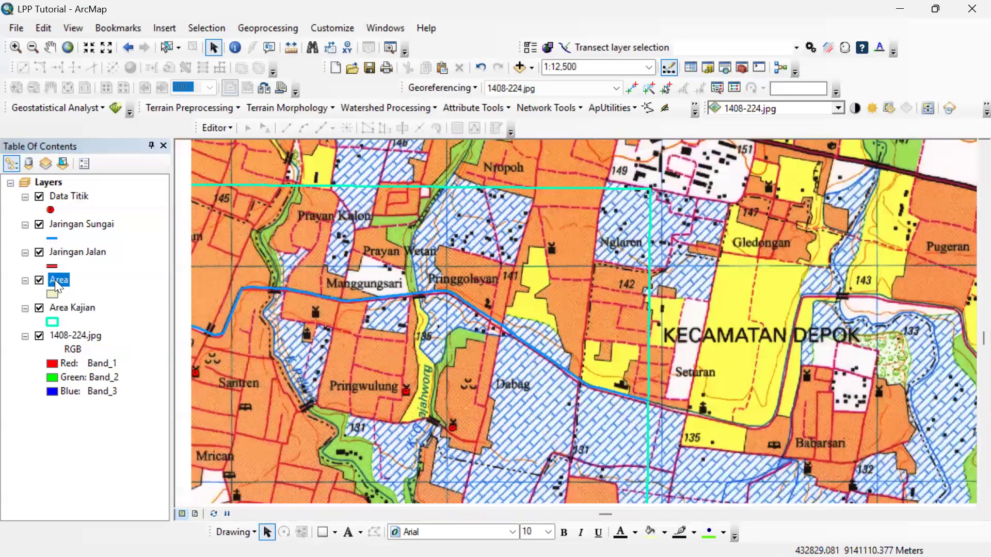
# Add a text field named Keterangan to the Area layer's attribute table and close the table.
pyautogui.rightClick(55, 280)
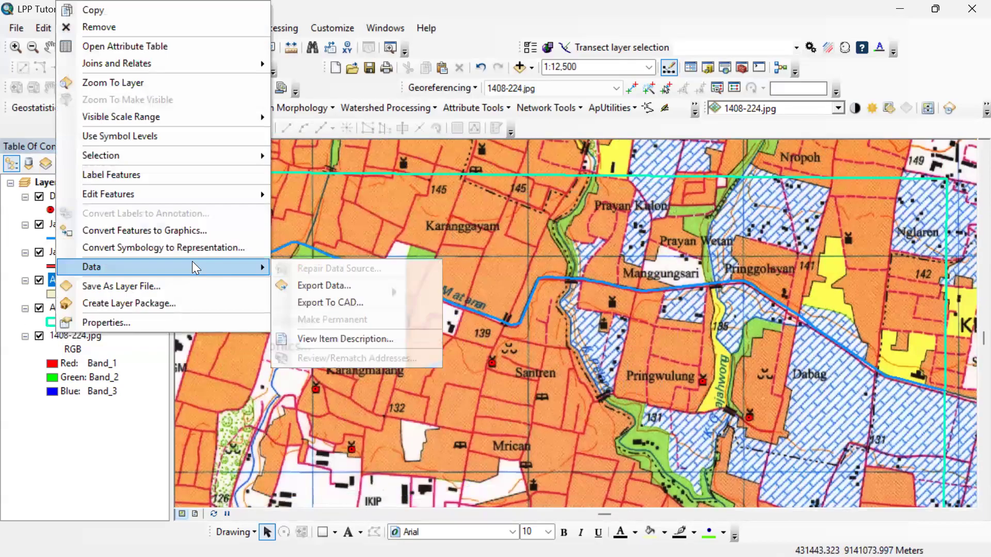
pyautogui.click(180, 45)
pyautogui.click(295, 116)
pyautogui.click(337, 216)
pyautogui.write('Keterangan')
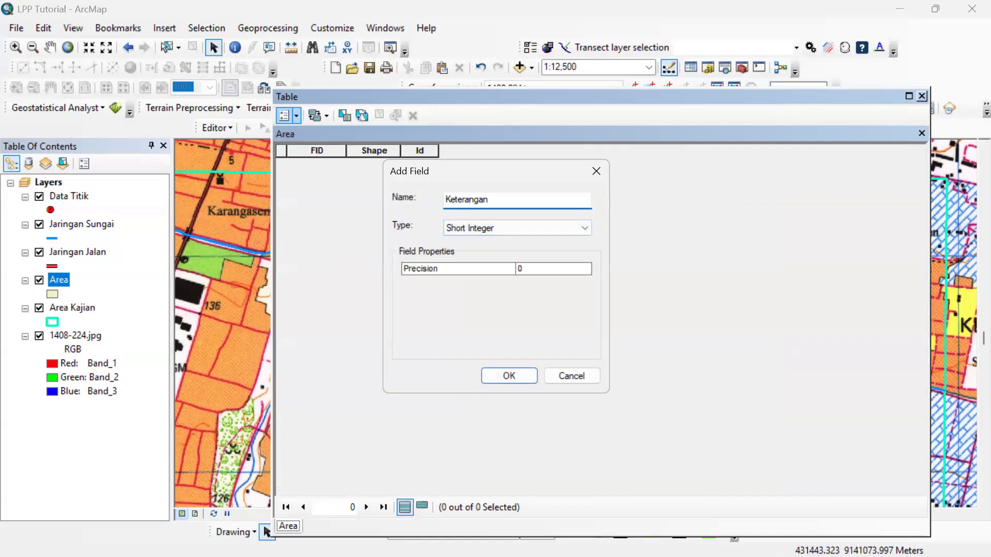
pyautogui.click(513, 228)
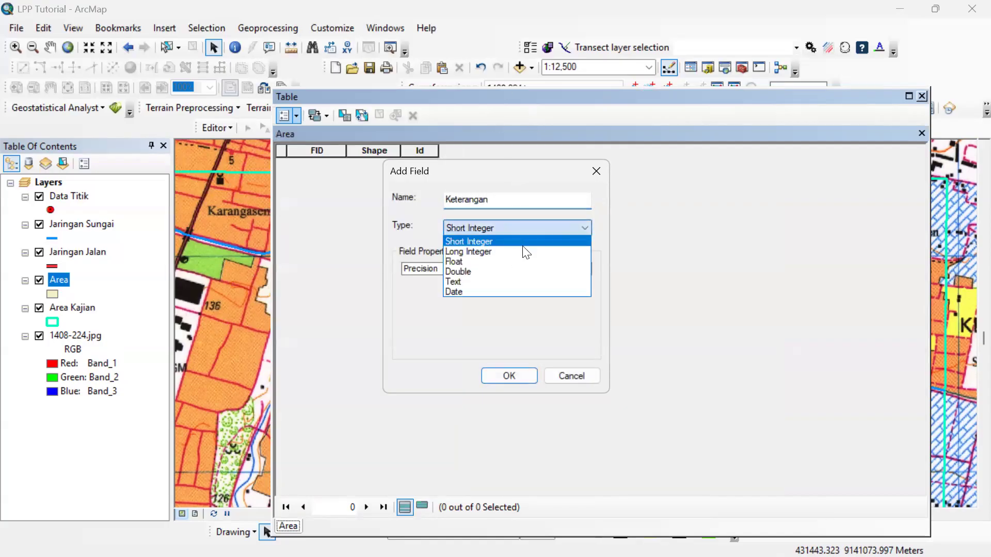
pyautogui.click(504, 282)
pyautogui.click(508, 376)
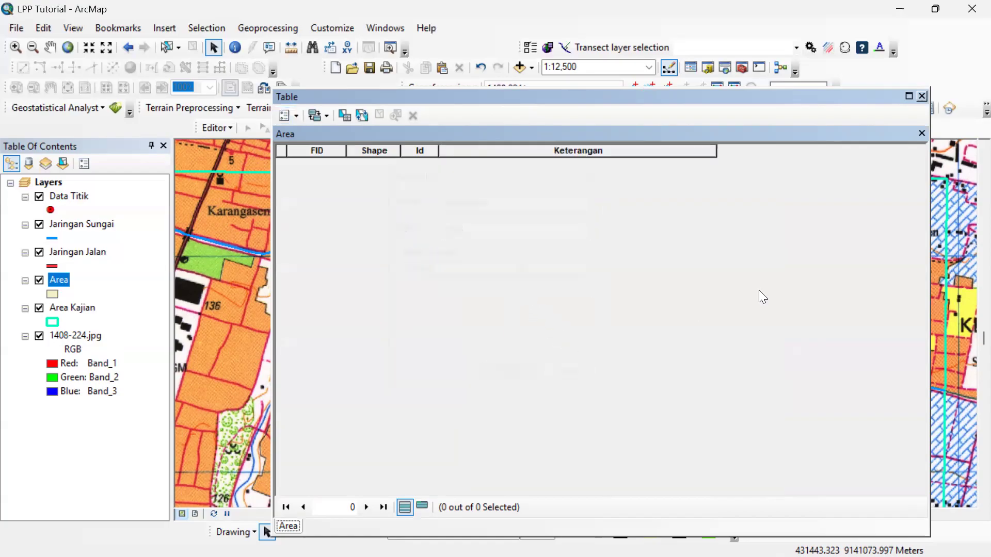
pyautogui.click(297, 115)
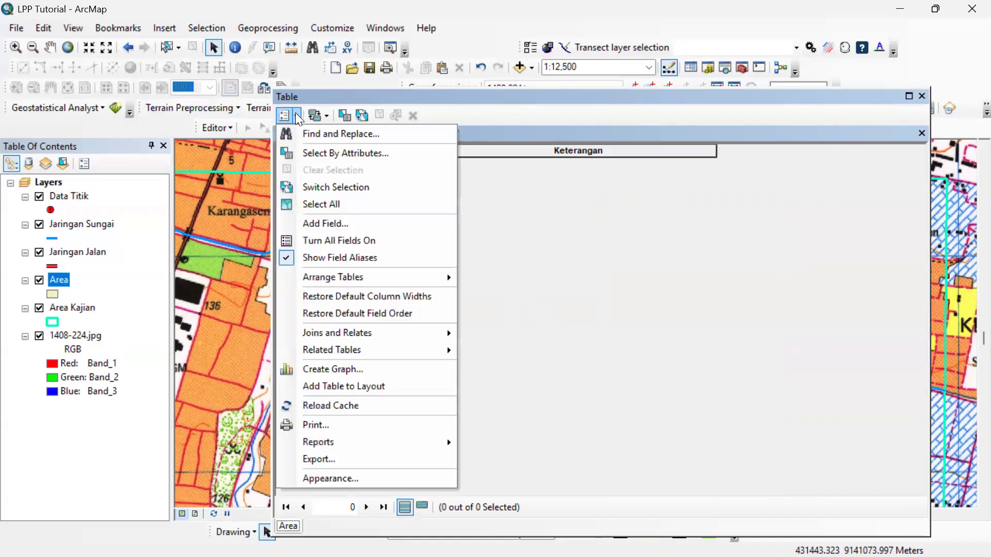
pyautogui.click(922, 96)
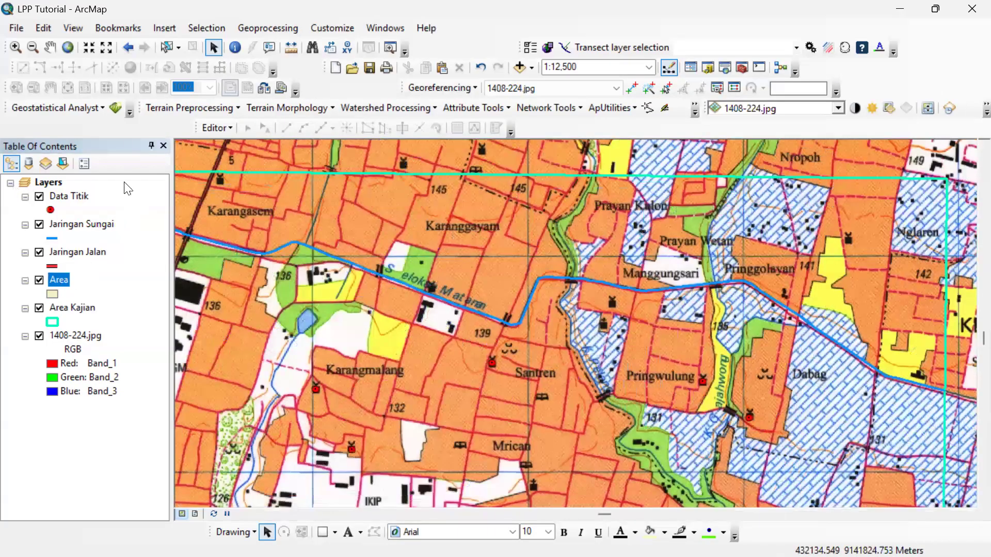
pyautogui.rightClick(58, 279)
pyautogui.click(155, 48)
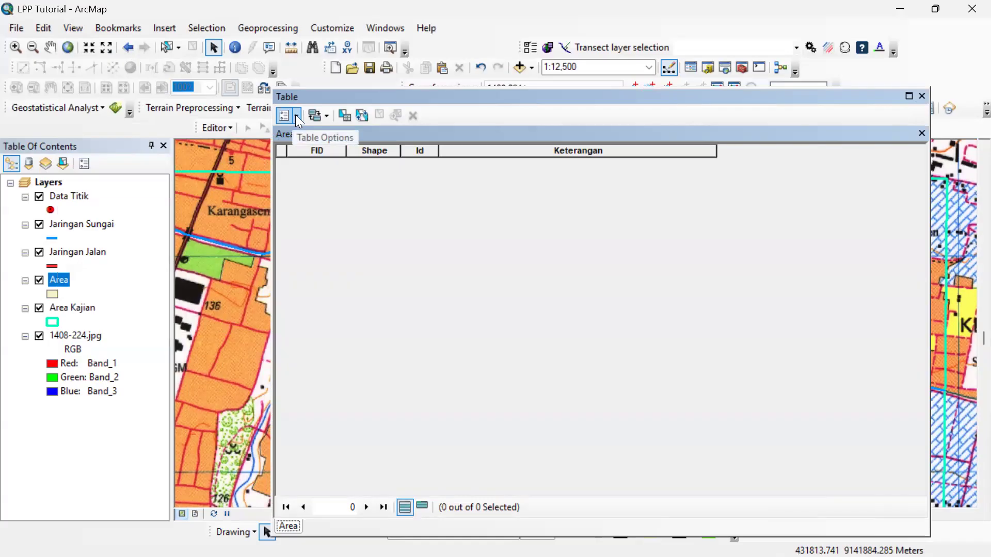
pyautogui.click(298, 117)
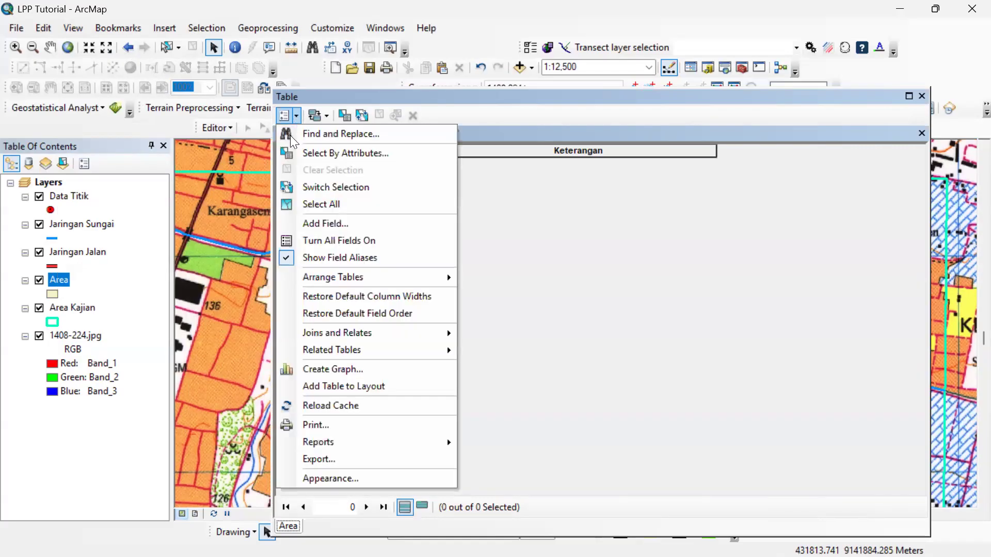
pyautogui.click(332, 223)
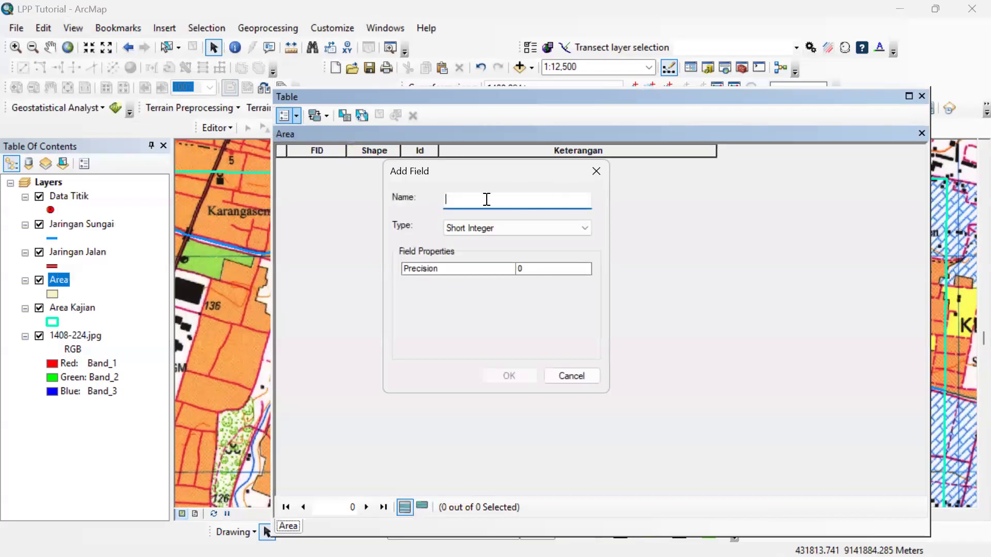
pyautogui.click(536, 227)
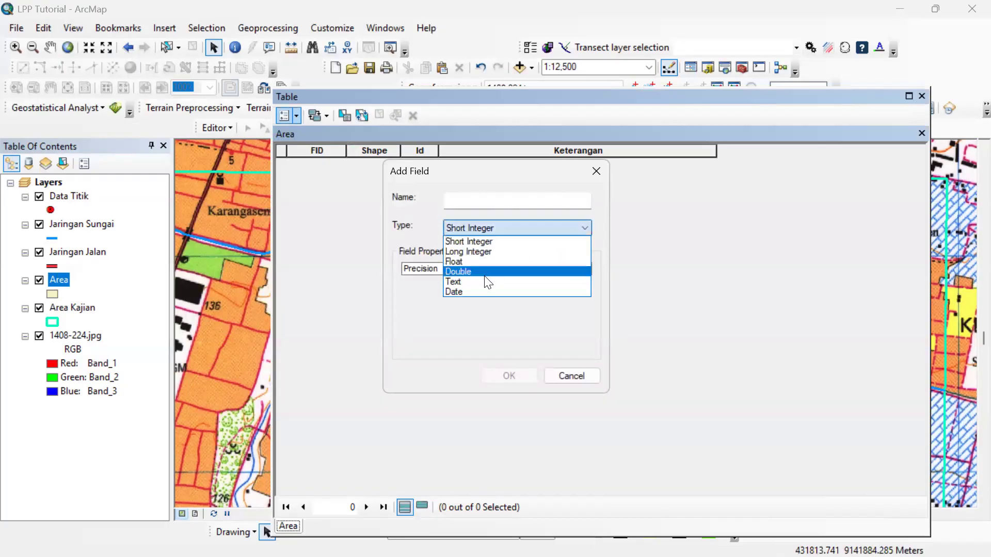
pyautogui.click(478, 283)
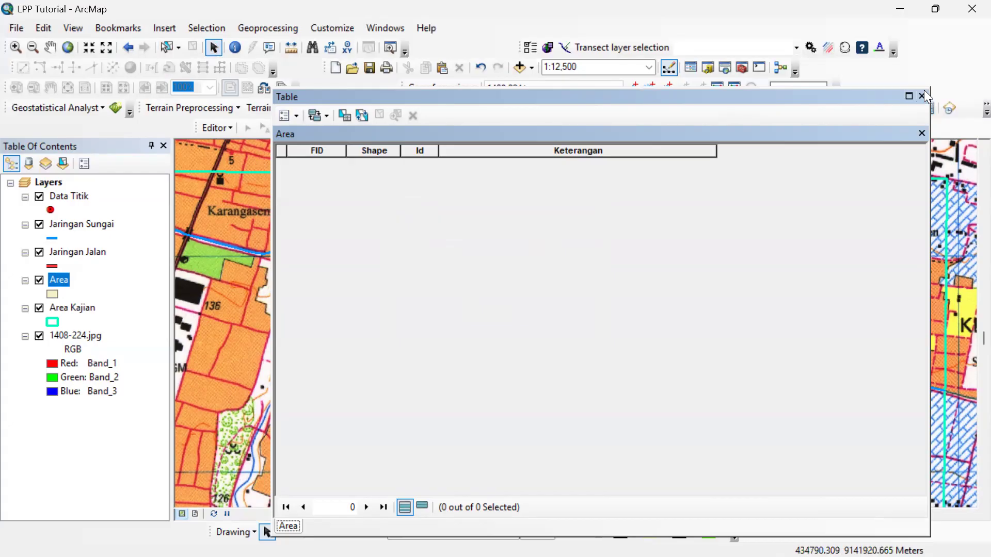
pyautogui.click(910, 96)
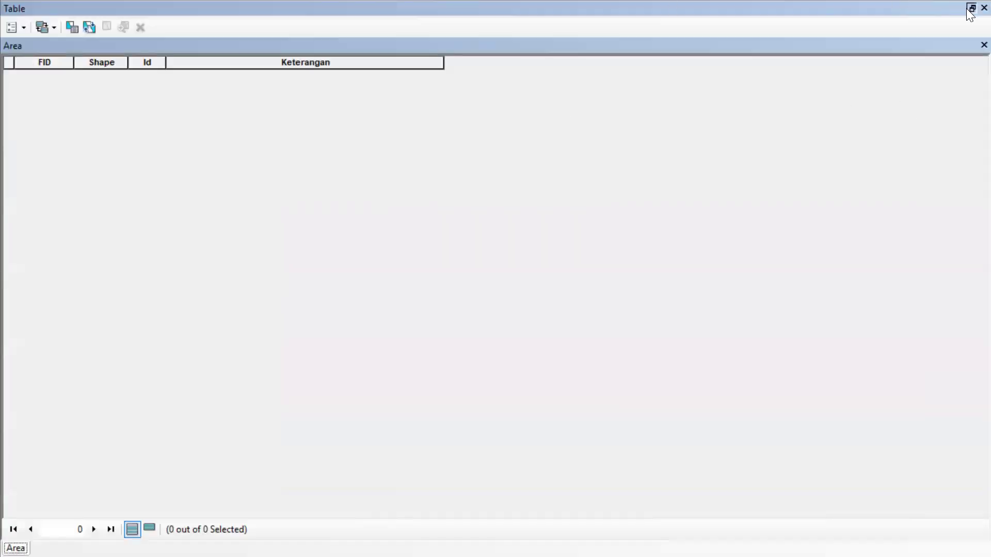
pyautogui.click(970, 9)
pyautogui.click(922, 96)
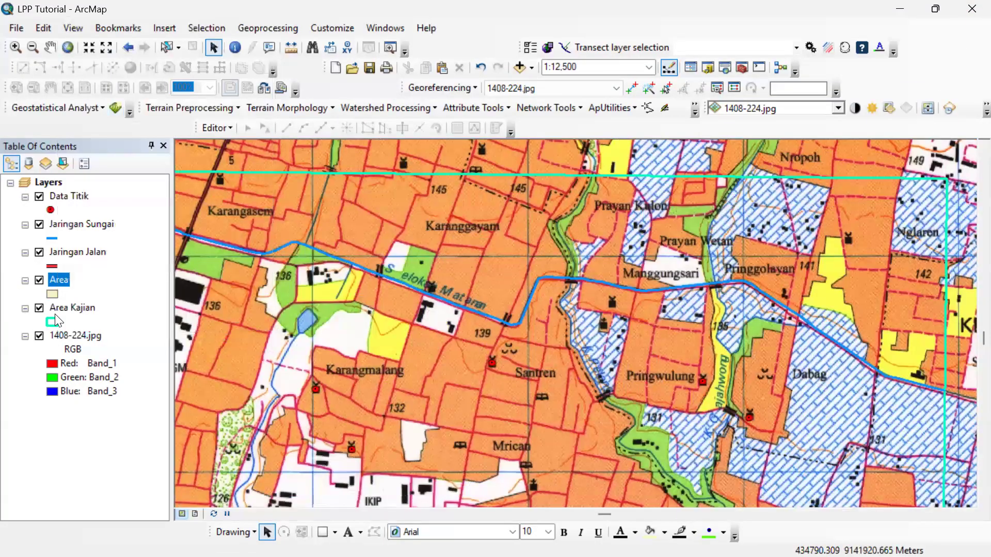
# Start an edit session on the Area layer and zoom the map to the extent of the Area Kajian layer.
pyautogui.rightClick(62, 280)
pyautogui.moveTo(205, 415)
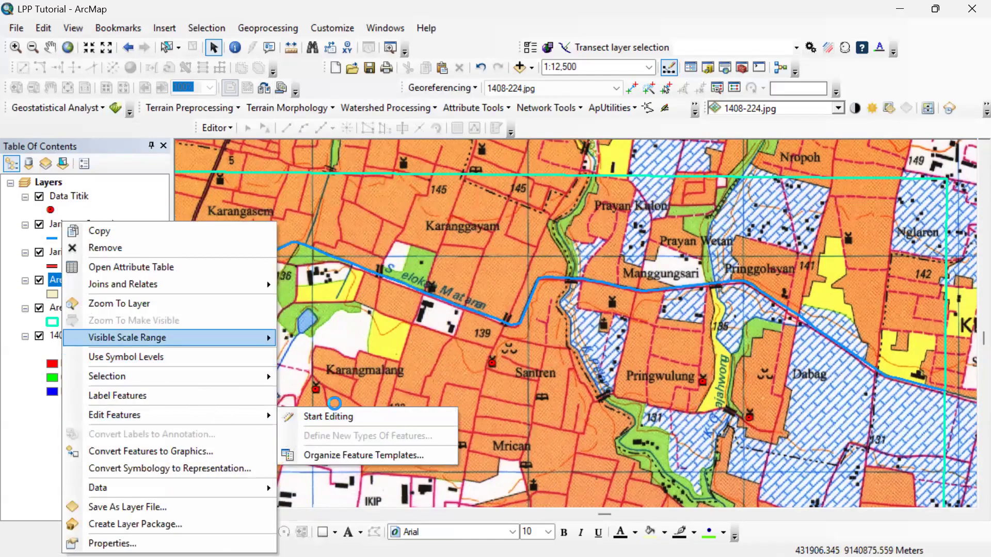
pyautogui.click(318, 417)
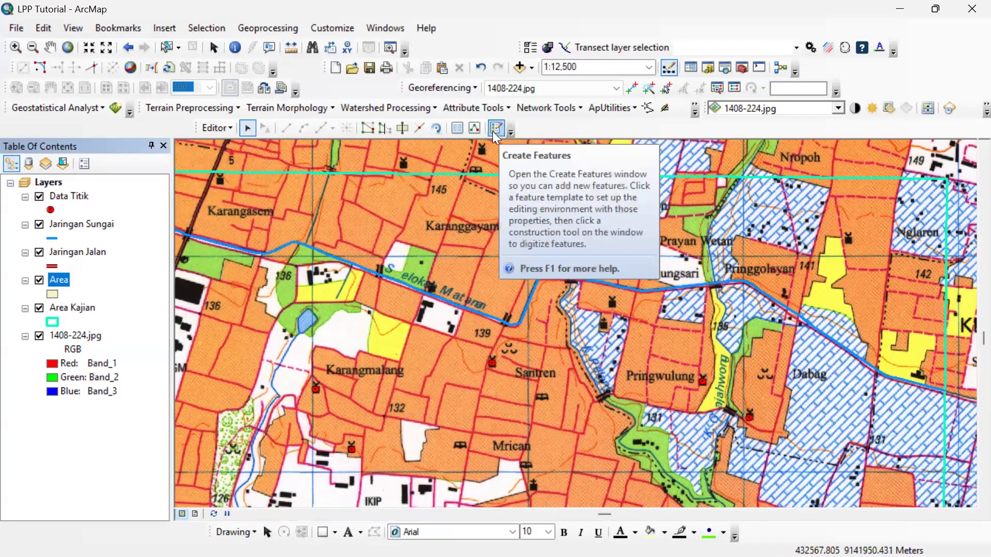
pyautogui.rightClick(59, 277)
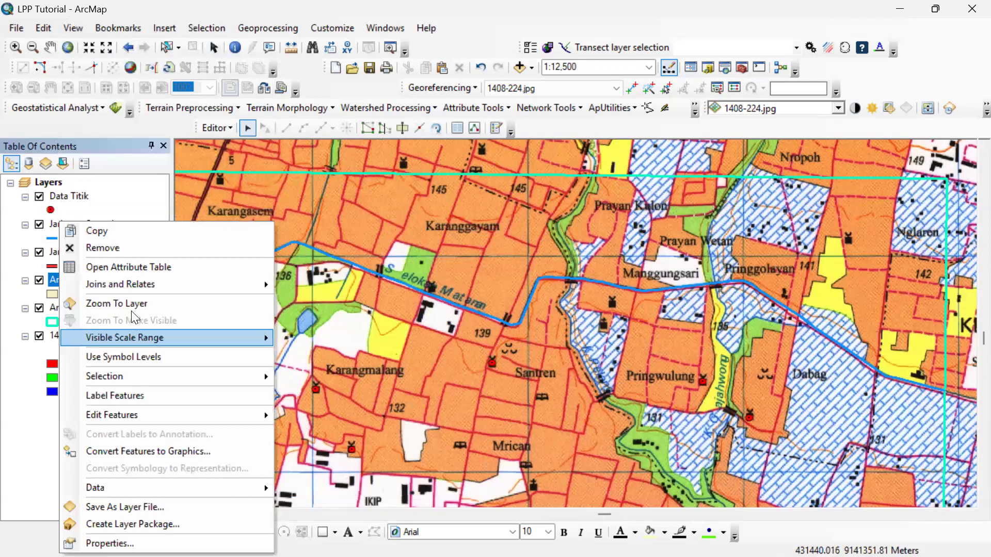
pyautogui.click(129, 305)
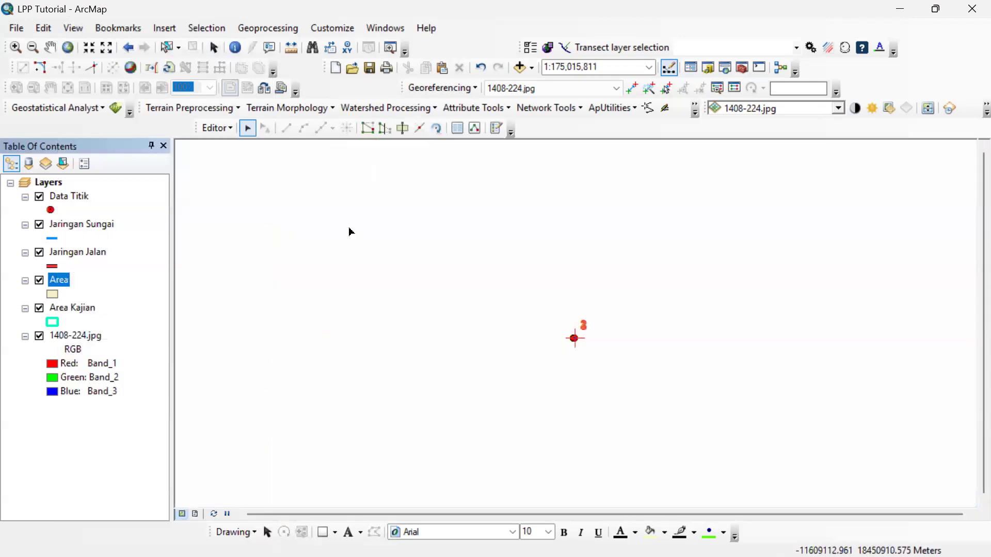
pyautogui.rightClick(81, 308)
pyautogui.click(161, 86)
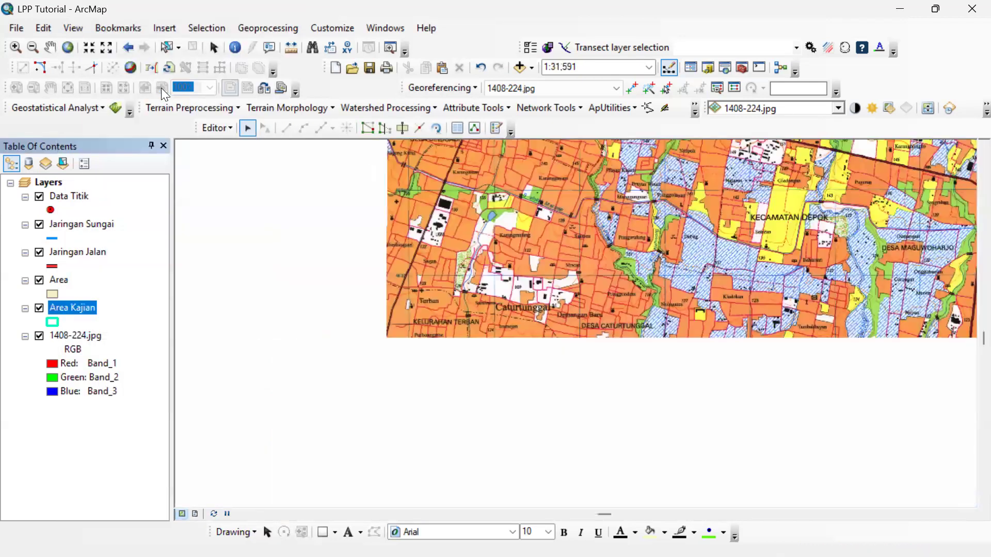
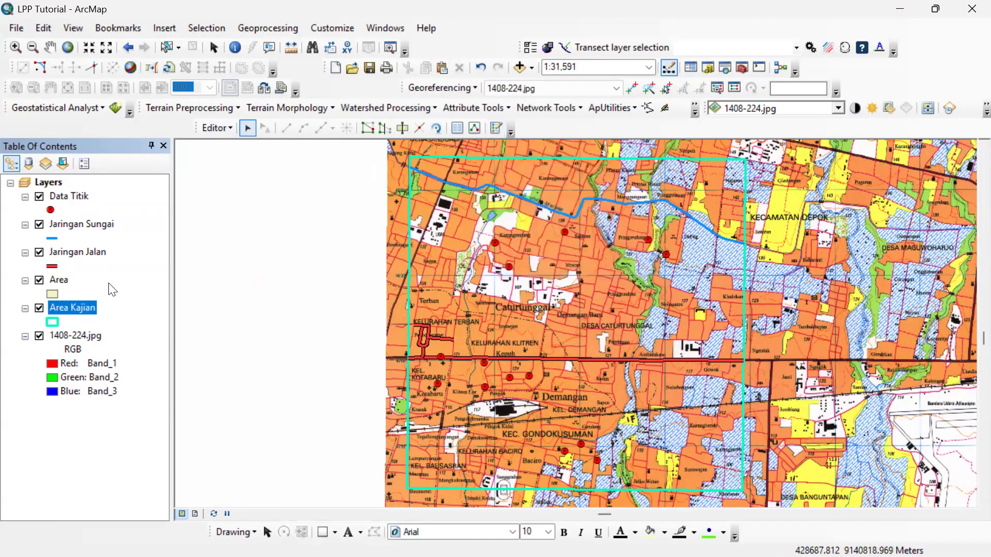
# Open the feature templates and choose the Area template for drawing polygons.
pyautogui.rightClick(77, 281)
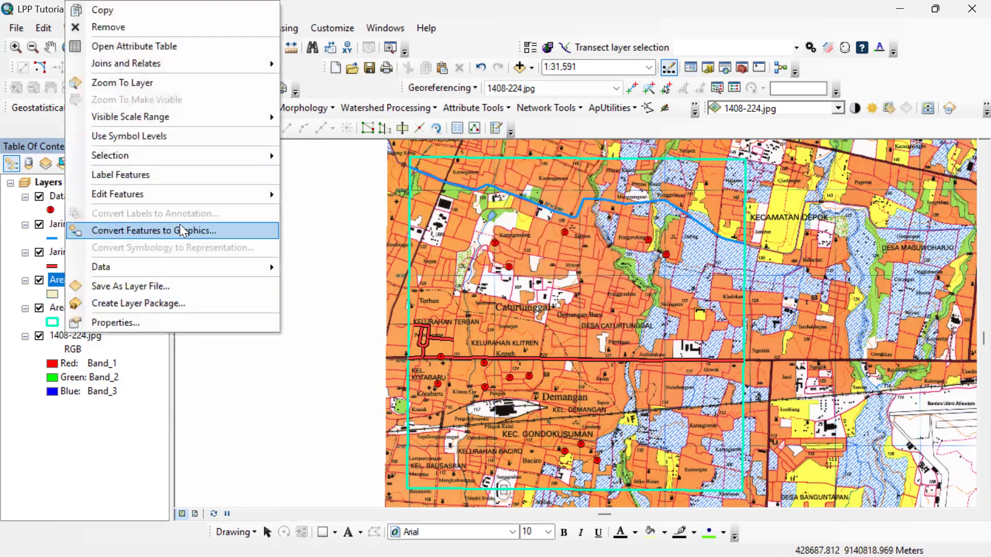
pyautogui.click(499, 130)
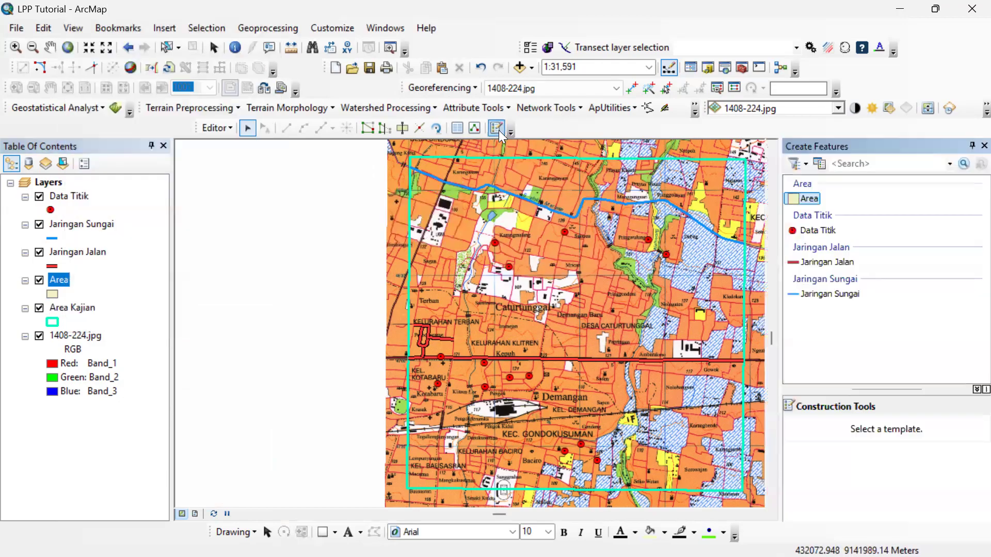
pyautogui.click(802, 196)
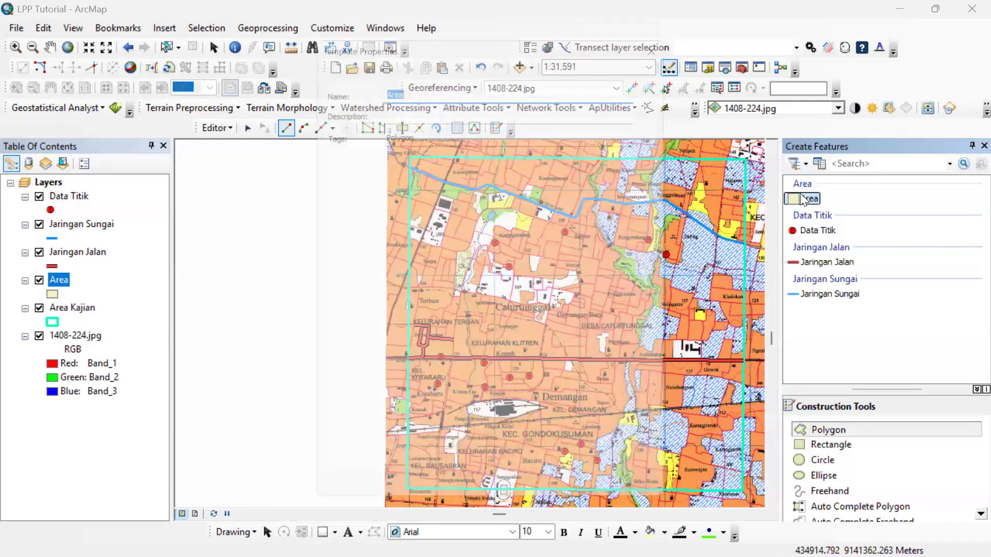
pyautogui.click(665, 48)
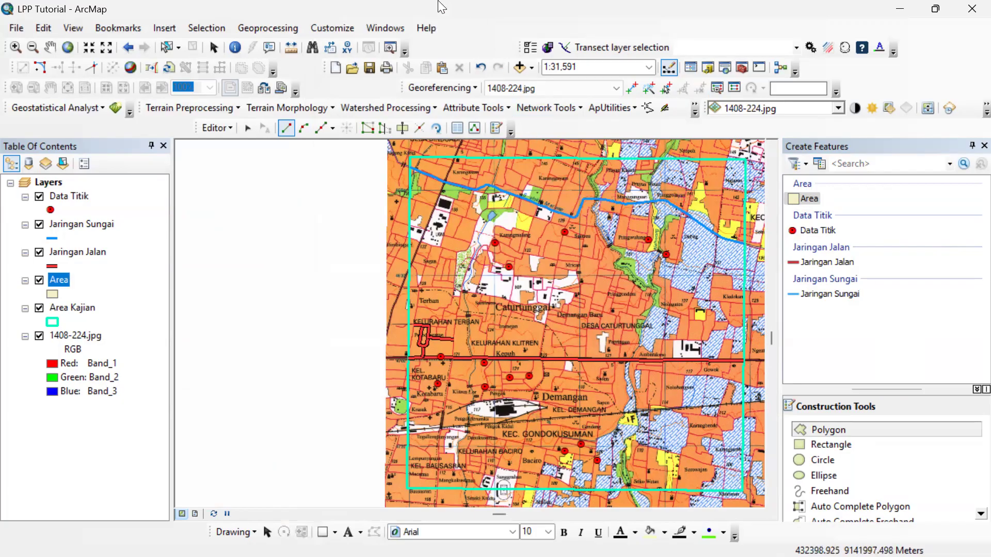
pyautogui.scroll(-1, 463, 185)
pyautogui.scroll(-4, 463, 184)
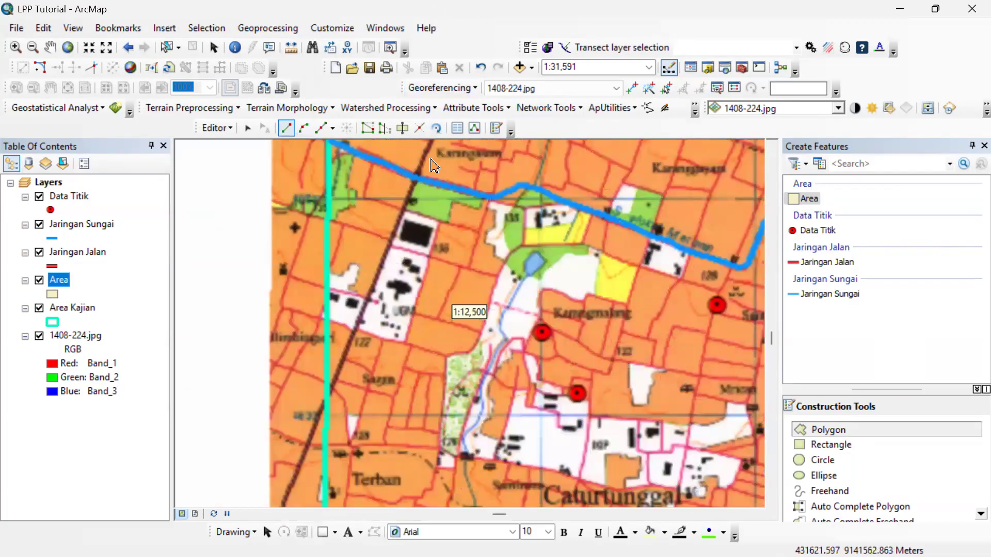
pyautogui.moveTo(396, 338); pyautogui.dragTo(392, 351)
pyautogui.scroll(-4, 313, 302)
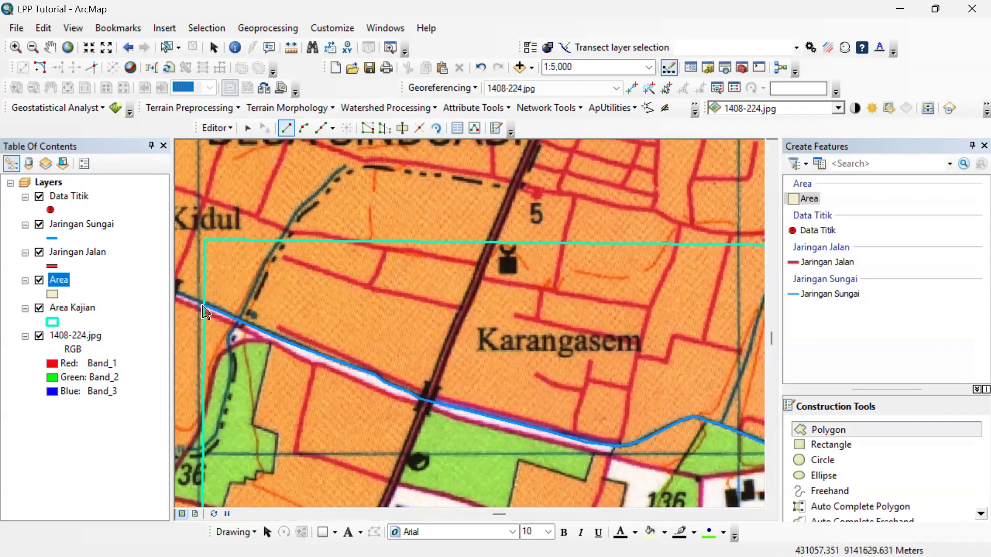
pyautogui.scroll(-5, 317, 397)
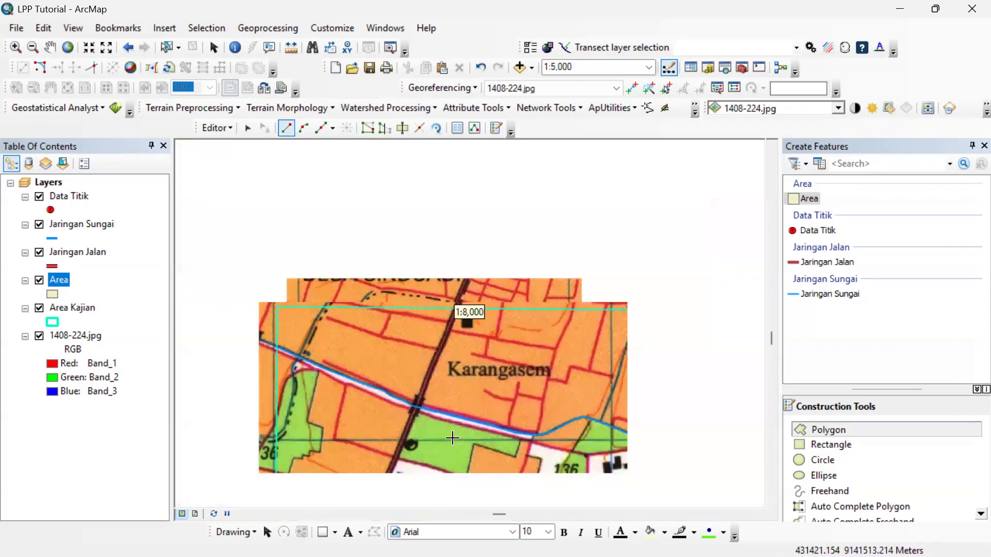
pyautogui.moveTo(458, 359); pyautogui.dragTo(376, 274)
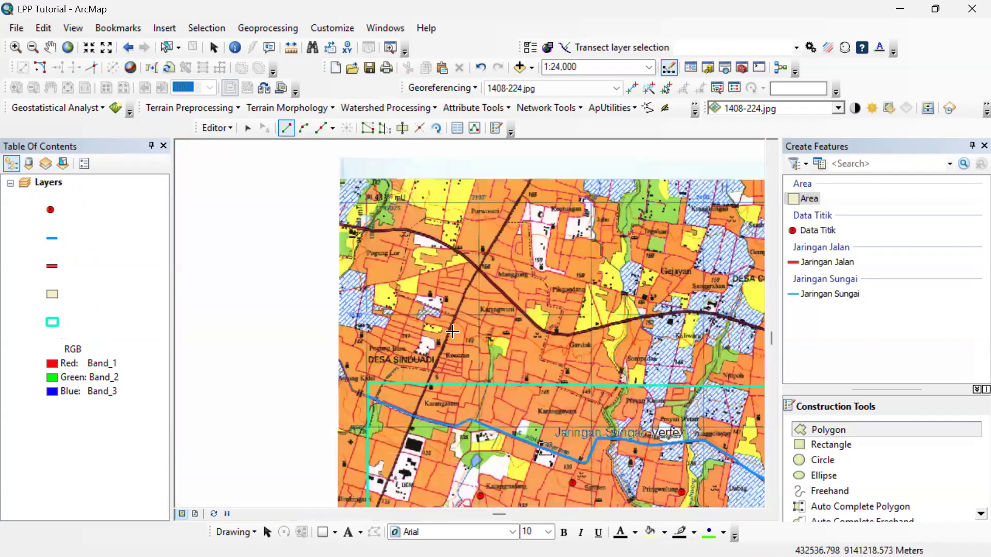
pyautogui.scroll(2, 396, 310)
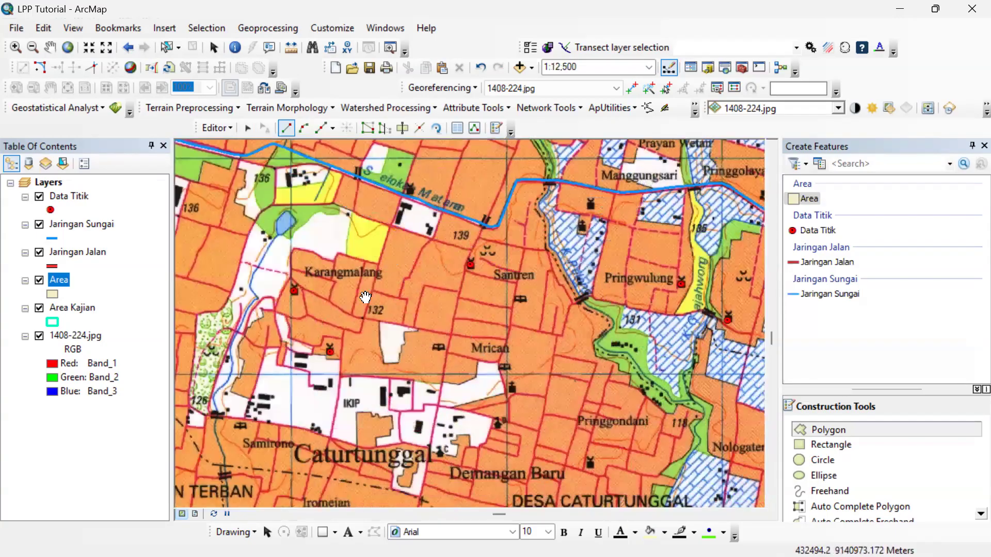
pyautogui.scroll(2, 250, 215)
pyautogui.rightClick(329, 210)
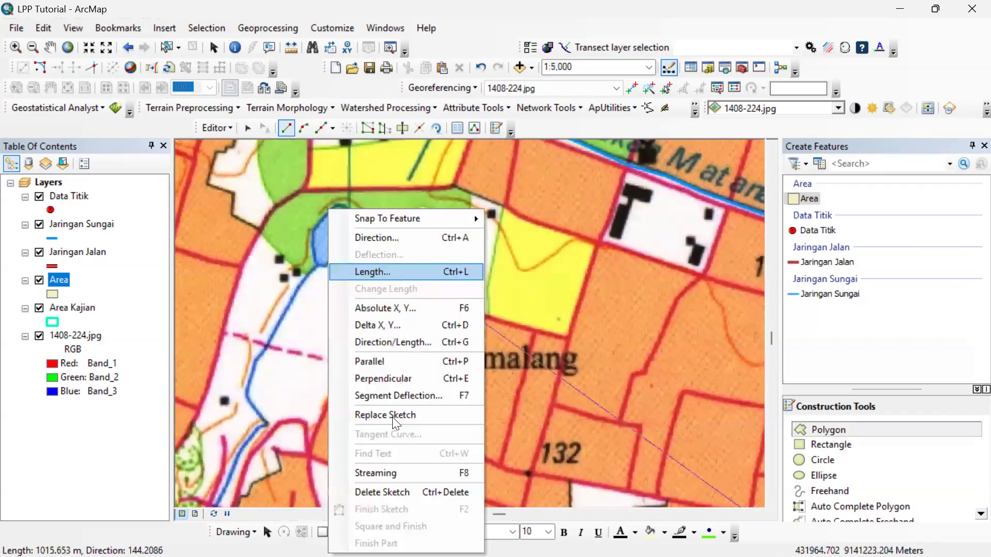
pyautogui.click(392, 493)
# Digitize the small blue pond northwest of Karangmalang as an Area polygon, tracing its shoreline all the way around.
pyautogui.scroll(3, 319, 235)
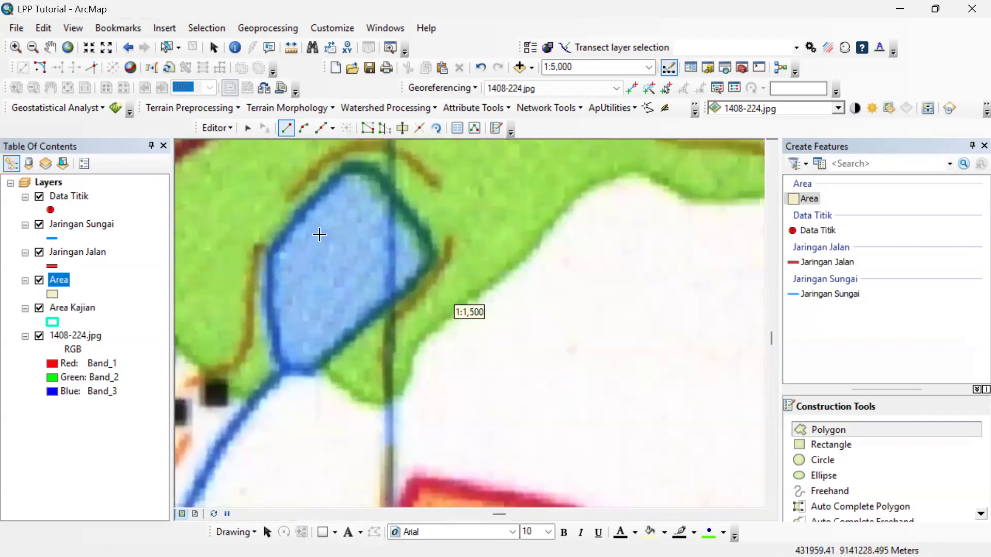
pyautogui.click(276, 360)
pyautogui.click(274, 310)
pyautogui.click(274, 256)
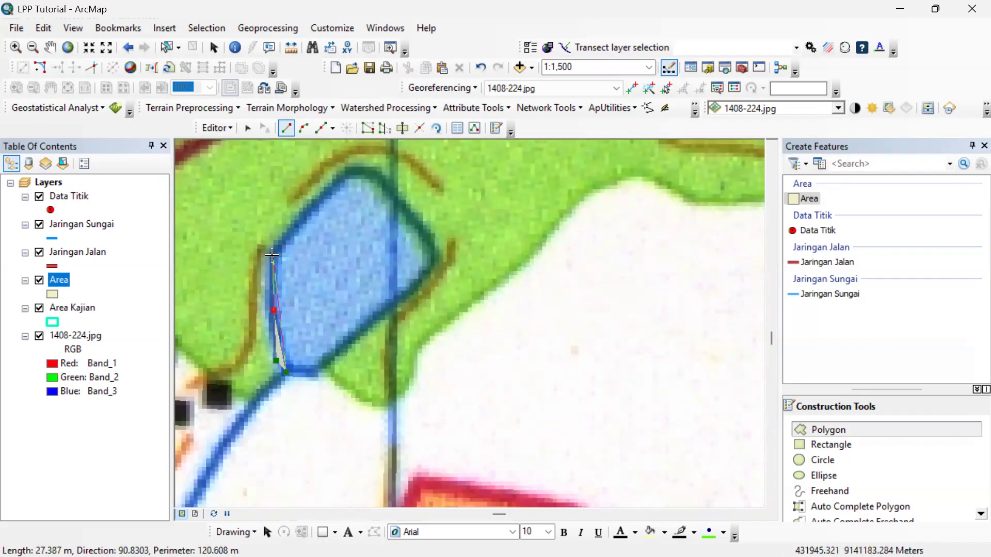
pyautogui.click(337, 184)
pyautogui.click(348, 173)
pyautogui.click(365, 174)
pyautogui.click(381, 183)
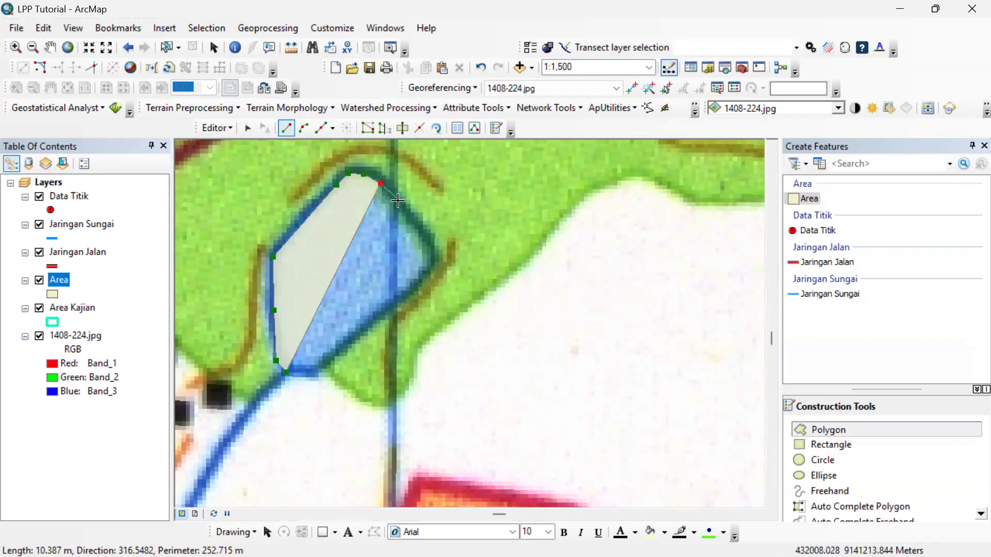
pyautogui.click(404, 209)
pyautogui.click(424, 239)
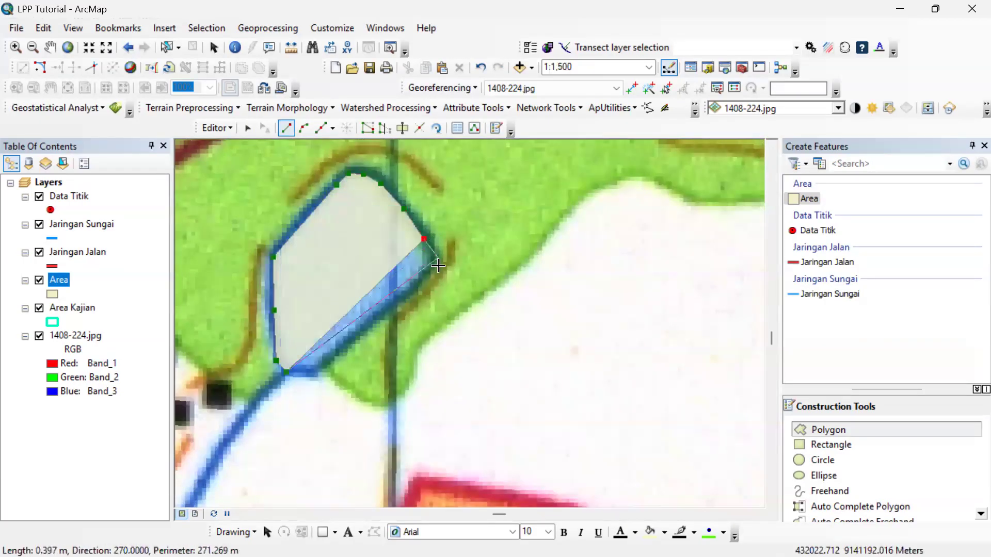
pyautogui.click(434, 260)
pyautogui.click(428, 277)
pyautogui.click(390, 304)
pyautogui.click(336, 348)
pyautogui.click(321, 372)
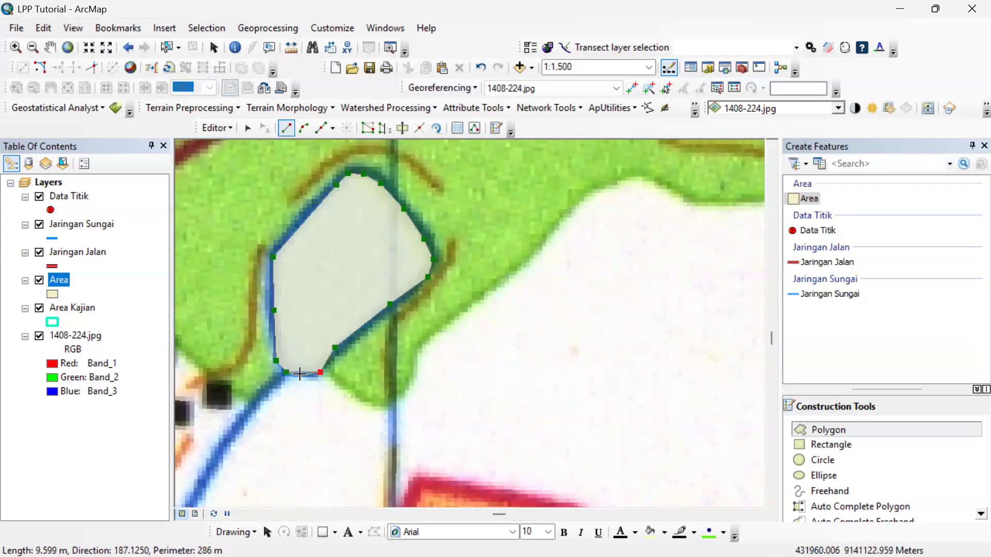
pyautogui.doubleClick(301, 373)
# Look over the study area around the pond and up to its northwest corner near Pogung Kidul.
pyautogui.scroll(-5, 460, 294)
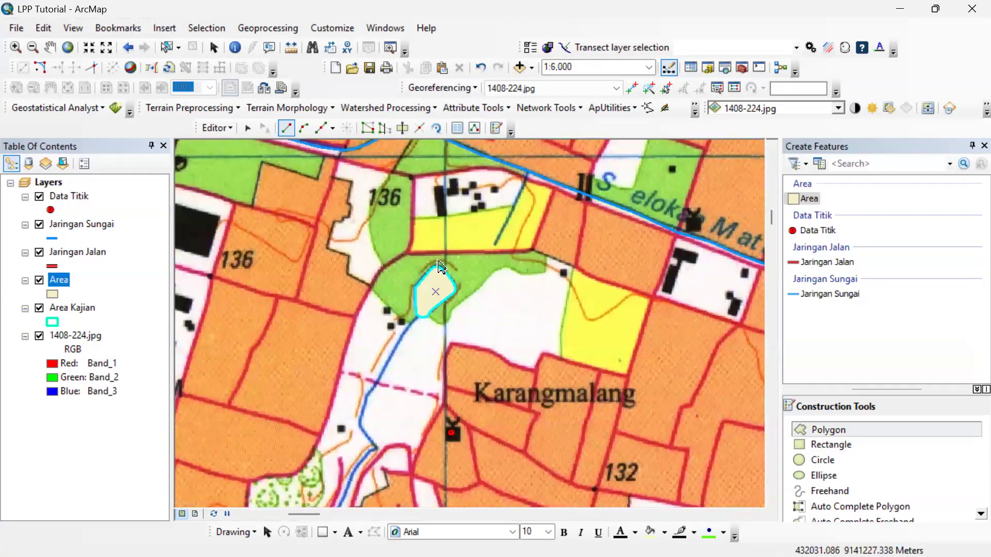
pyautogui.moveTo(650, 280); pyautogui.dragTo(217, 177)
pyautogui.scroll(-5, 520, 314)
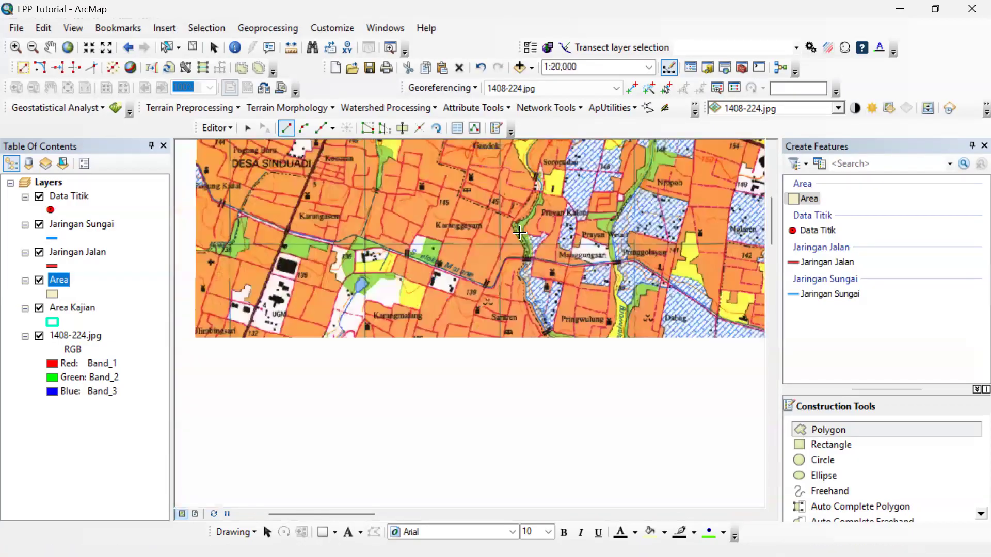
pyautogui.moveTo(590, 236); pyautogui.dragTo(496, 276)
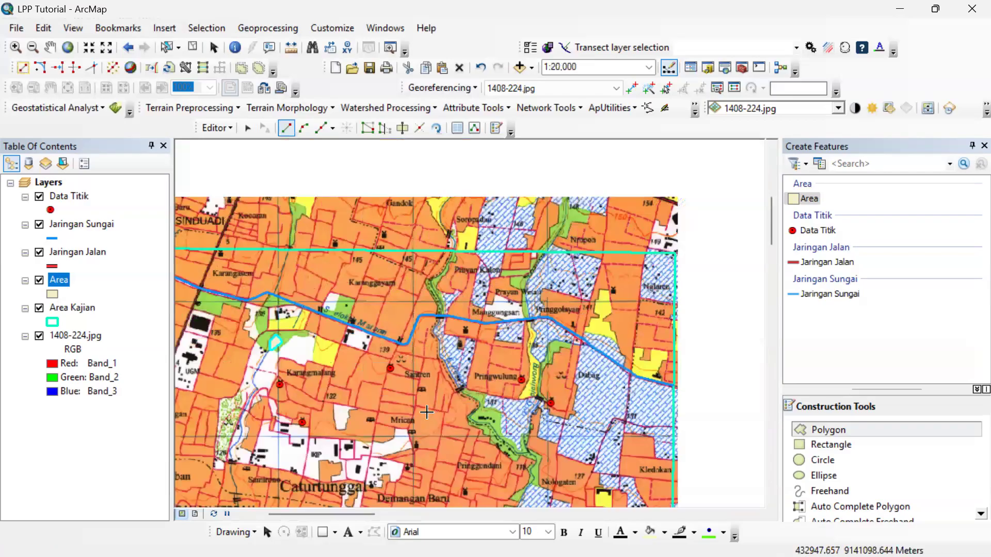
pyautogui.moveTo(427, 413); pyautogui.dragTo(554, 323)
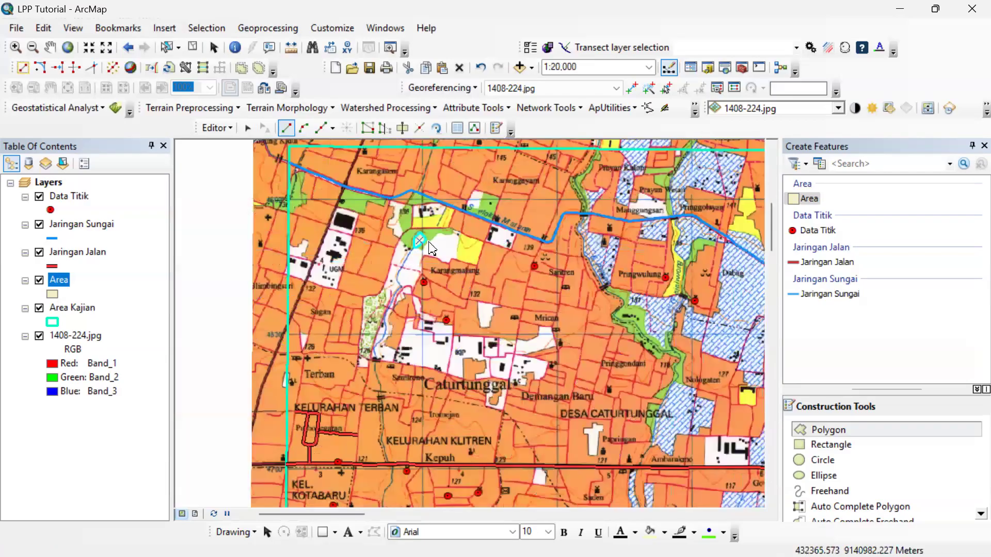
pyautogui.scroll(5, 431, 251)
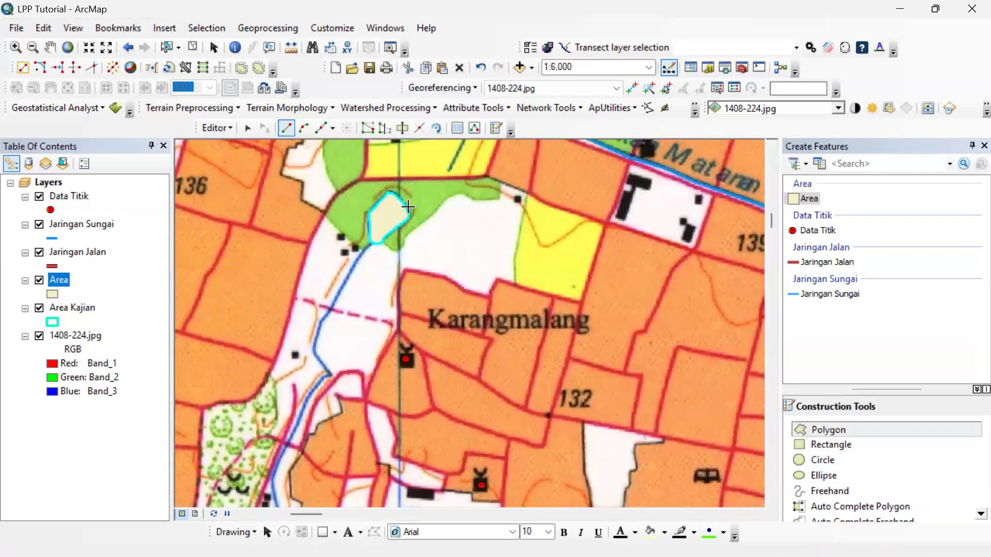
pyautogui.scroll(-4, 460, 277)
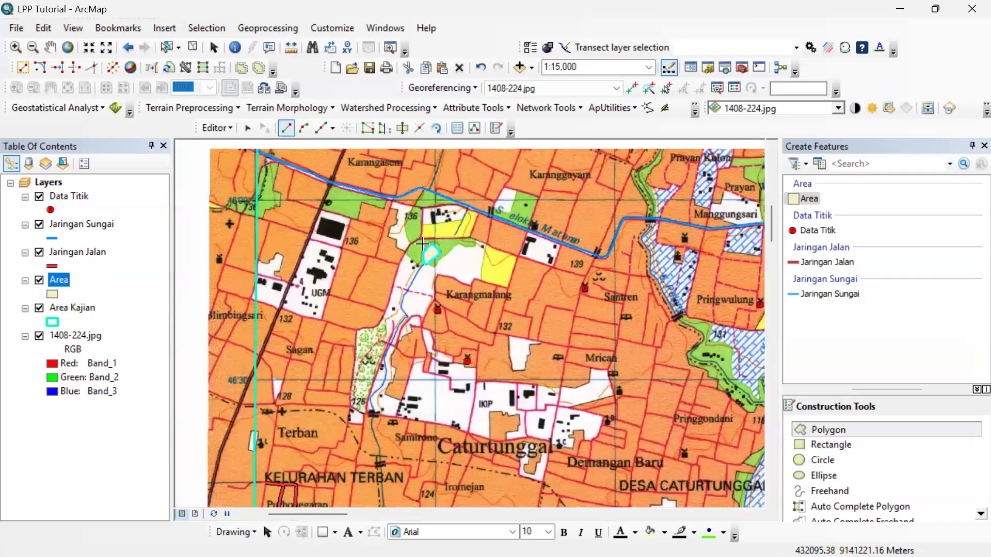
pyautogui.moveTo(422, 243); pyautogui.dragTo(560, 418)
pyautogui.scroll(4, 310, 307)
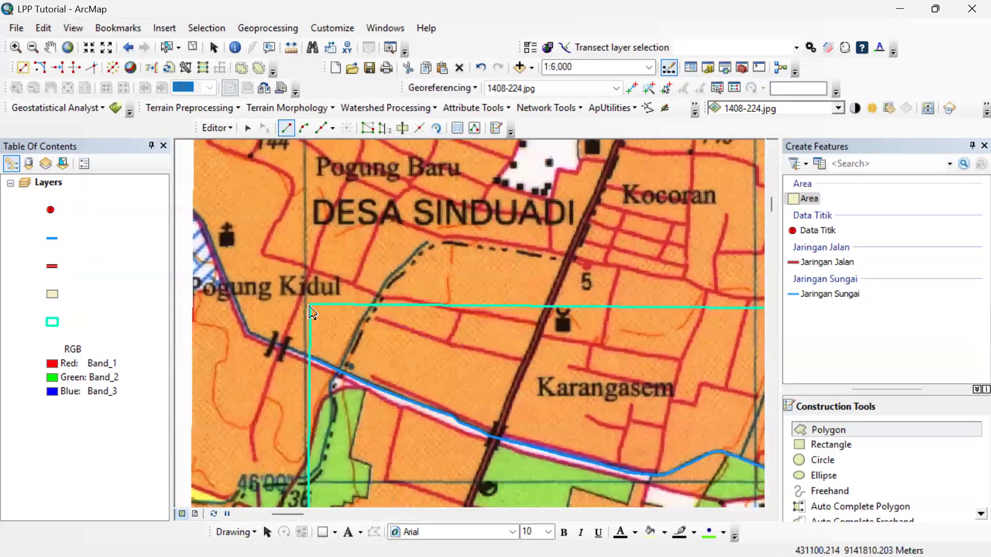
# Start an Area polygon at the northwest corner of Area Kajian and hide the Jaringan Sungai, Data Titik and Jaringan Jalan layers.
pyautogui.click(311, 307)
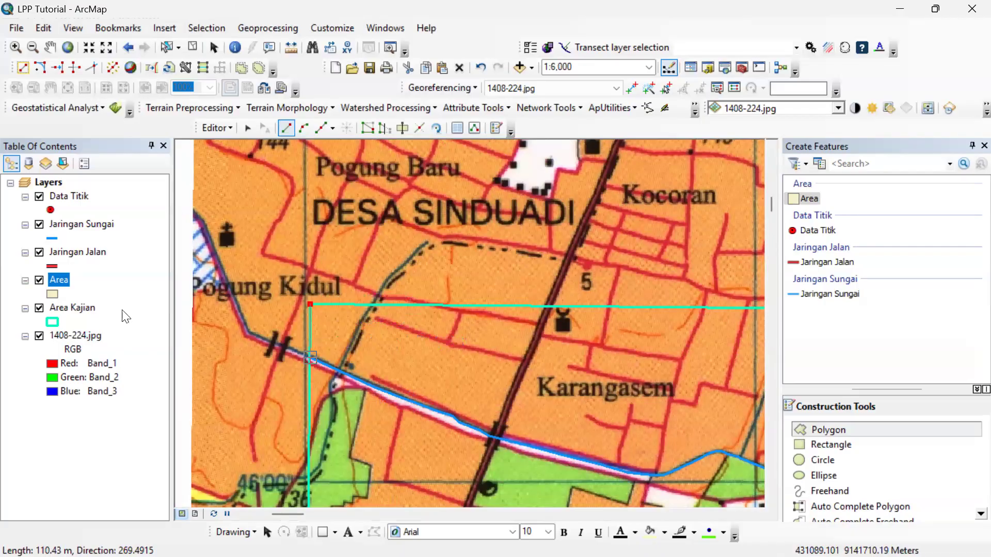
pyautogui.click(39, 223)
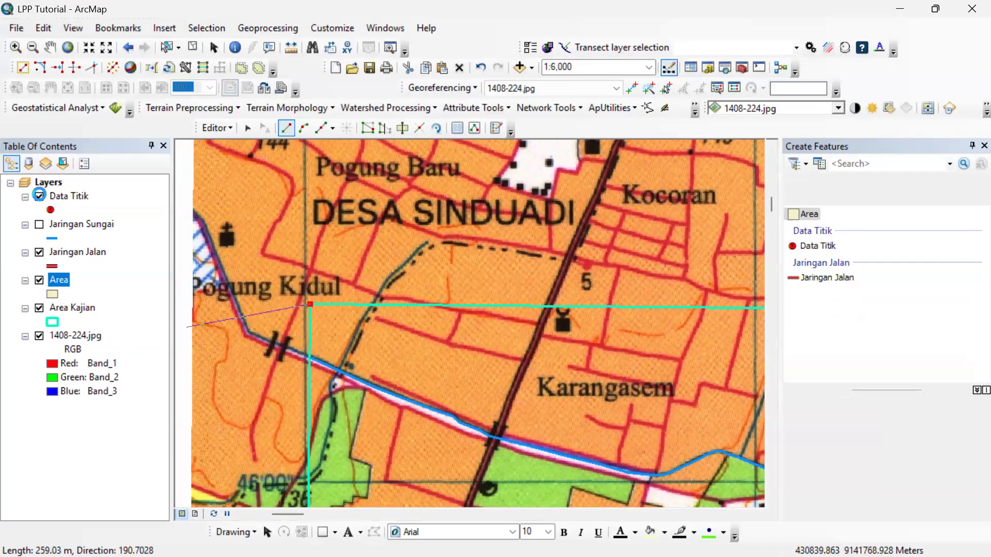
pyautogui.click(39, 196)
pyautogui.click(40, 251)
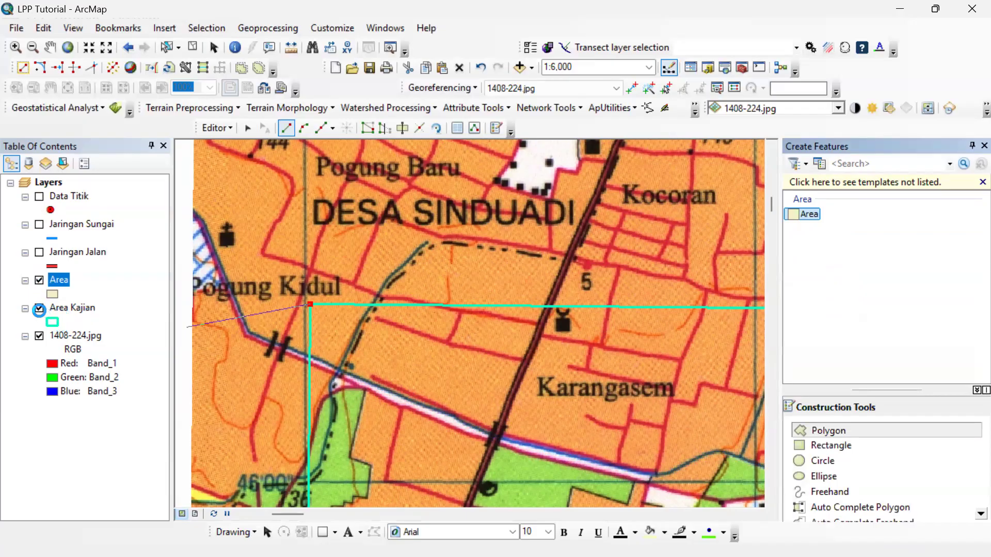
pyautogui.click(39, 309)
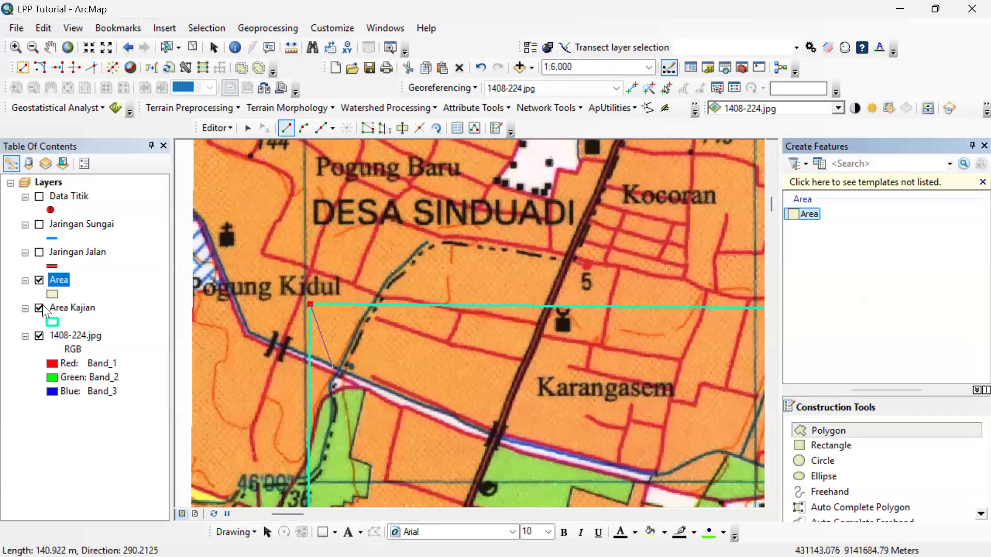
# Trace the polygon down the western study boundary and along the canal's north bank to the main road crossing.
pyautogui.scroll(2, 313, 356)
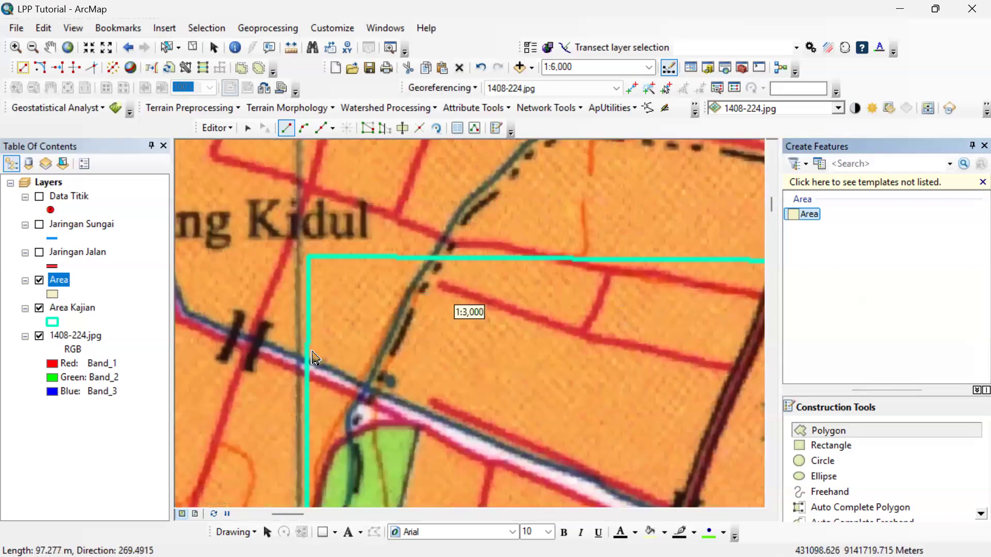
pyautogui.click(308, 362)
pyautogui.click(386, 398)
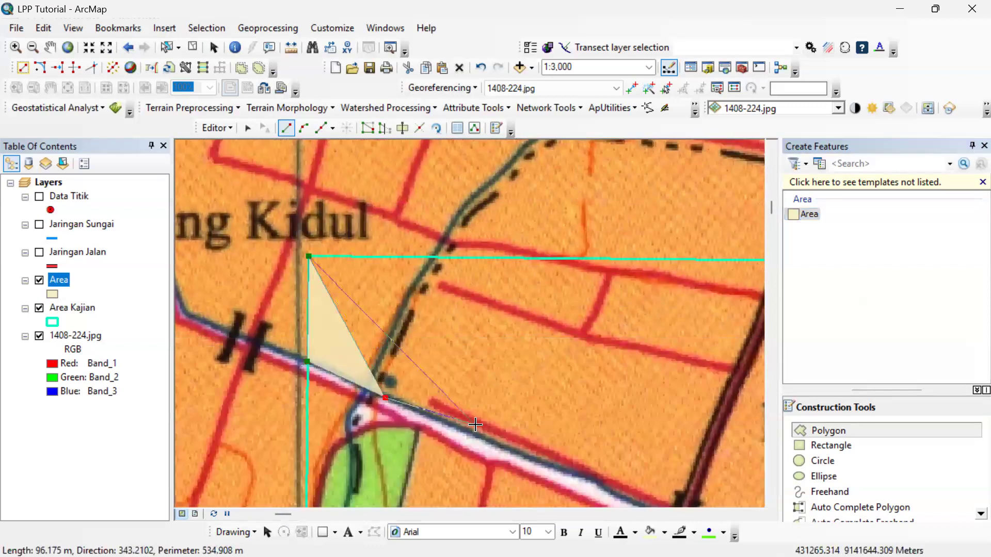
pyautogui.click(475, 435)
pyautogui.click(561, 467)
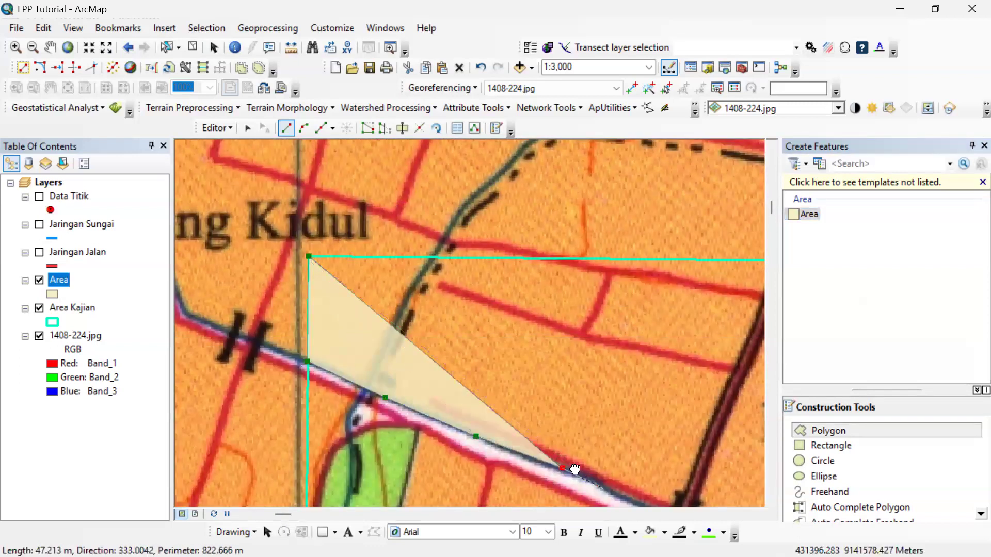
pyautogui.moveTo(572, 471); pyautogui.dragTo(355, 397)
pyautogui.click(365, 411)
pyautogui.click(398, 419)
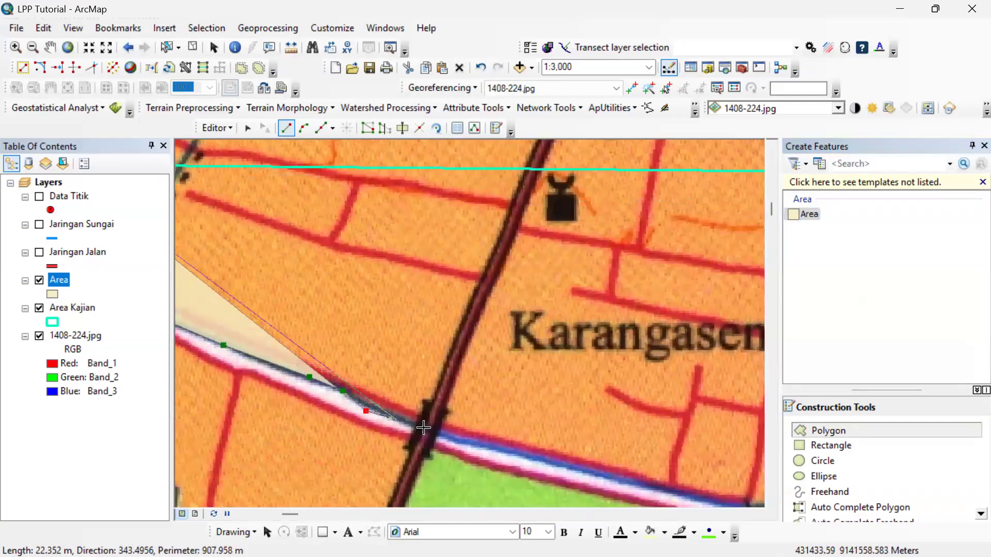
pyautogui.click(423, 428)
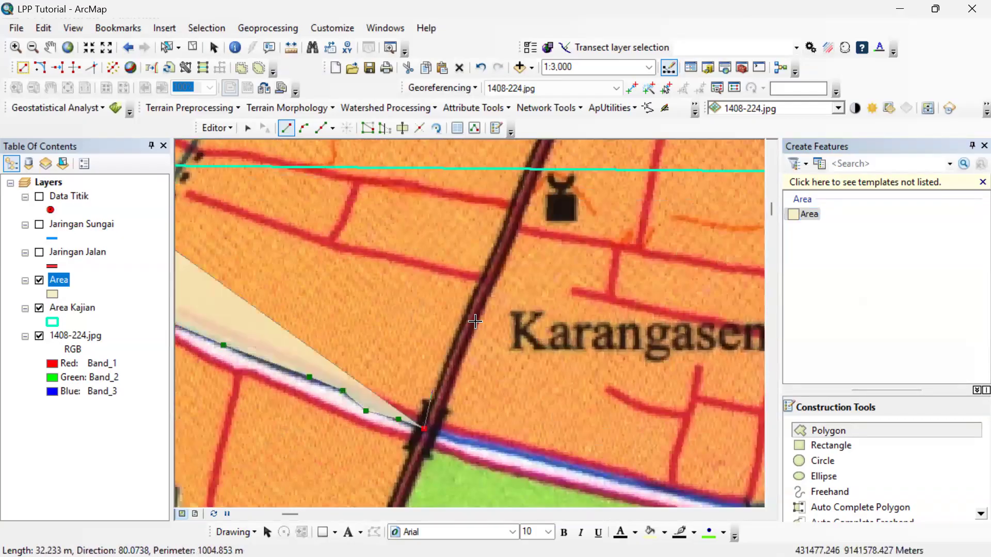
# Extend the polygon up the main road to the northern Area Kajian boundary and finish it along that boundary.
pyautogui.click(521, 169)
pyautogui.click(336, 168)
pyautogui.moveTo(331, 172); pyautogui.dragTo(668, 224)
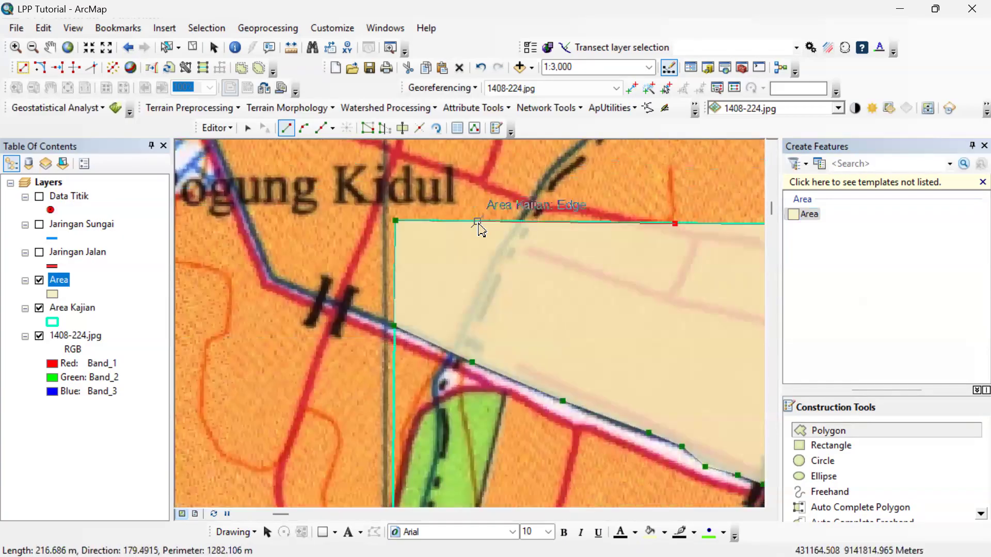
pyautogui.doubleClick(483, 224)
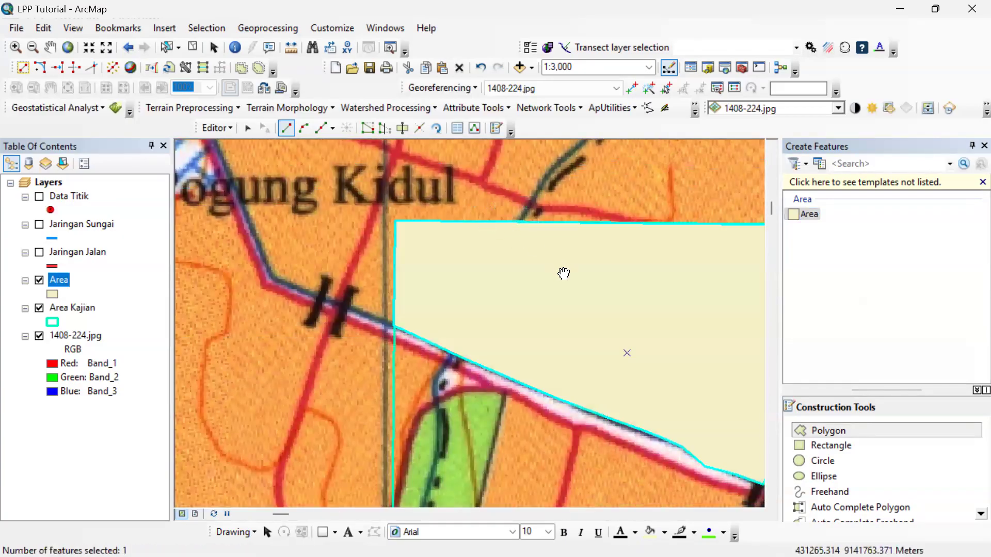
pyautogui.scroll(5, 484, 253)
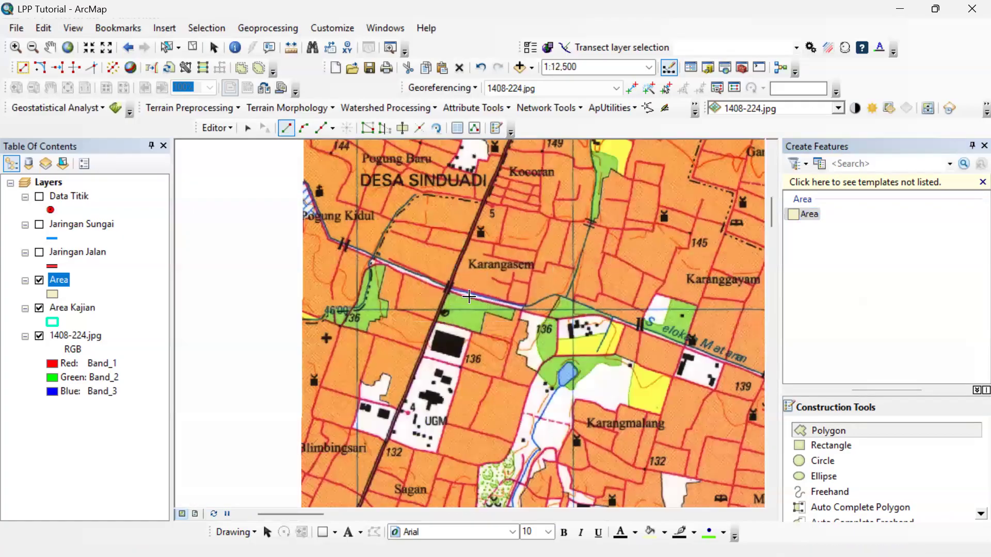
pyautogui.moveTo(519, 339); pyautogui.dragTo(391, 266)
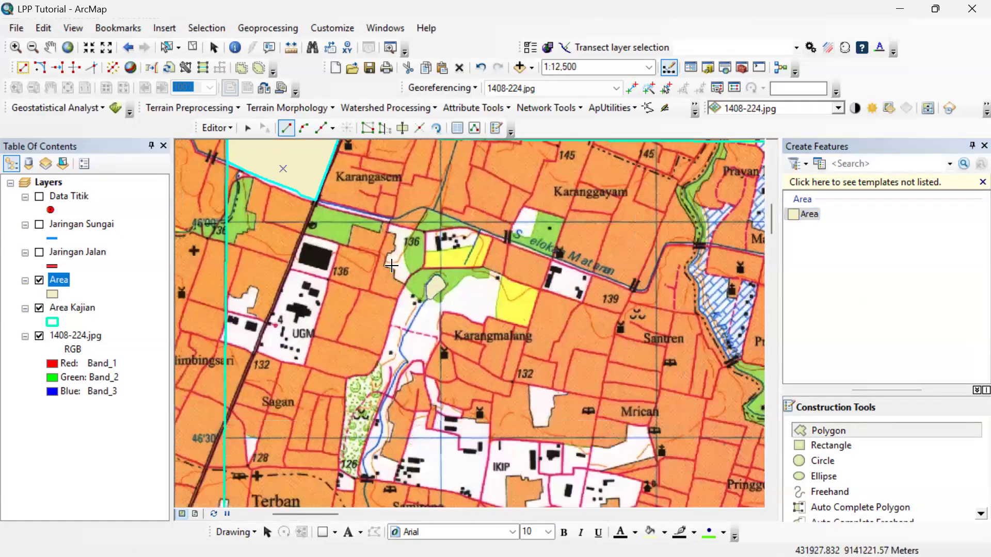
# In the Area attribute table, set Keterangan to Danau for the pond polygon and Pemukiman for the northwest polygon.
pyautogui.rightClick(58, 278)
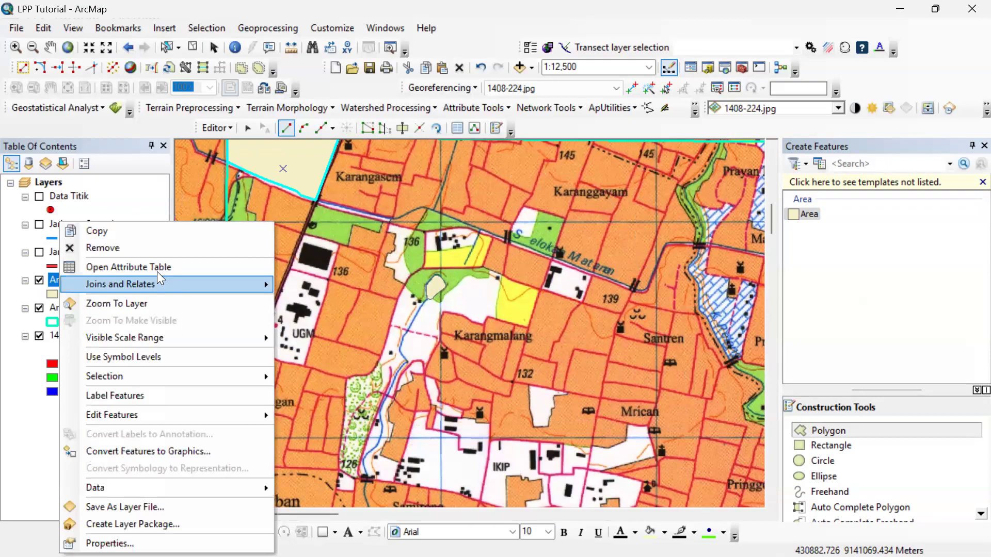
pyautogui.click(157, 267)
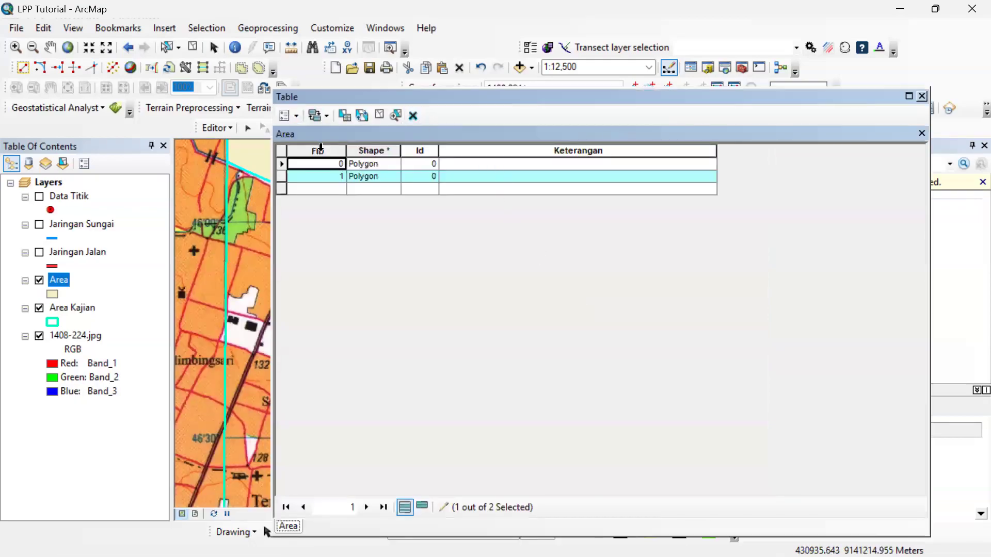
pyautogui.doubleClick(283, 165)
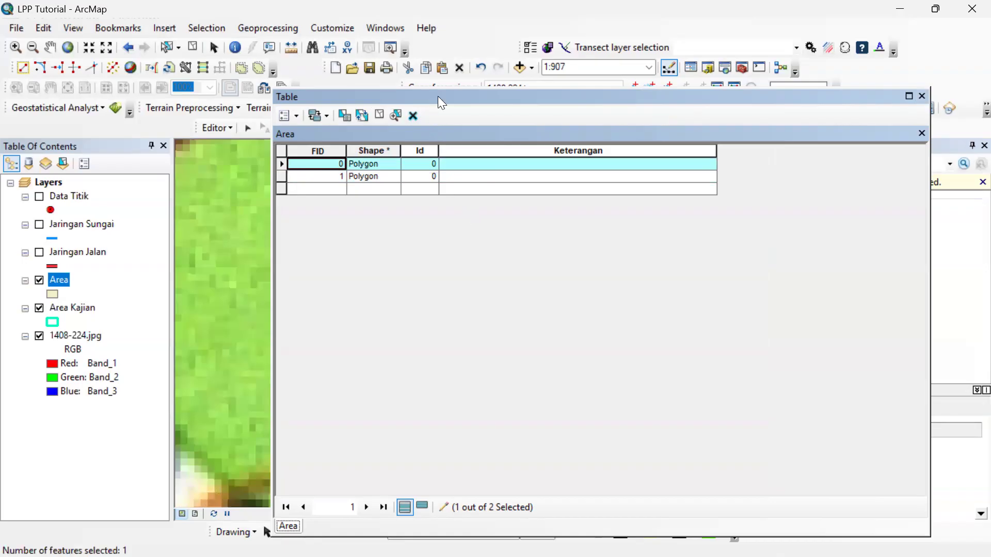
pyautogui.moveTo(797, 7); pyautogui.dragTo(408, 136)
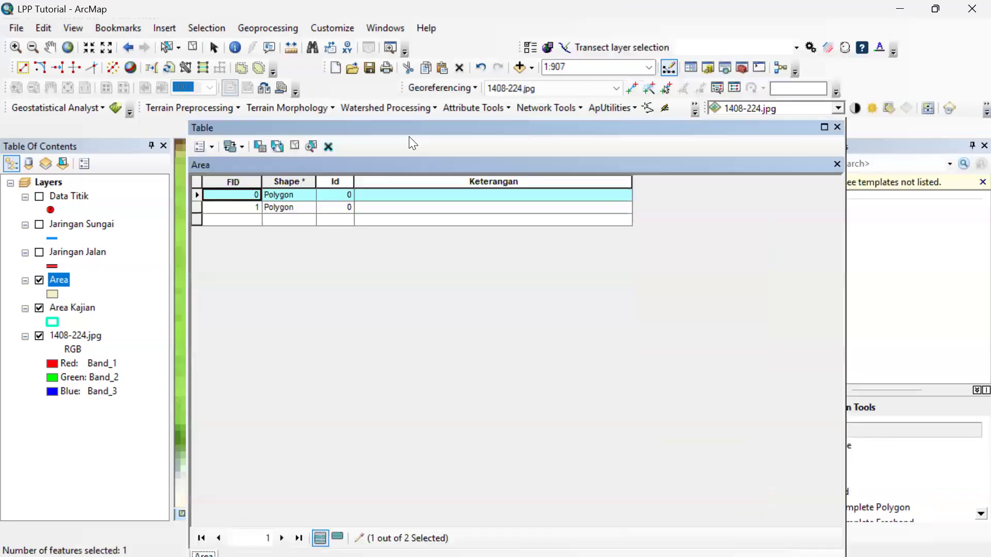
pyautogui.click(398, 195)
pyautogui.write('Danau')
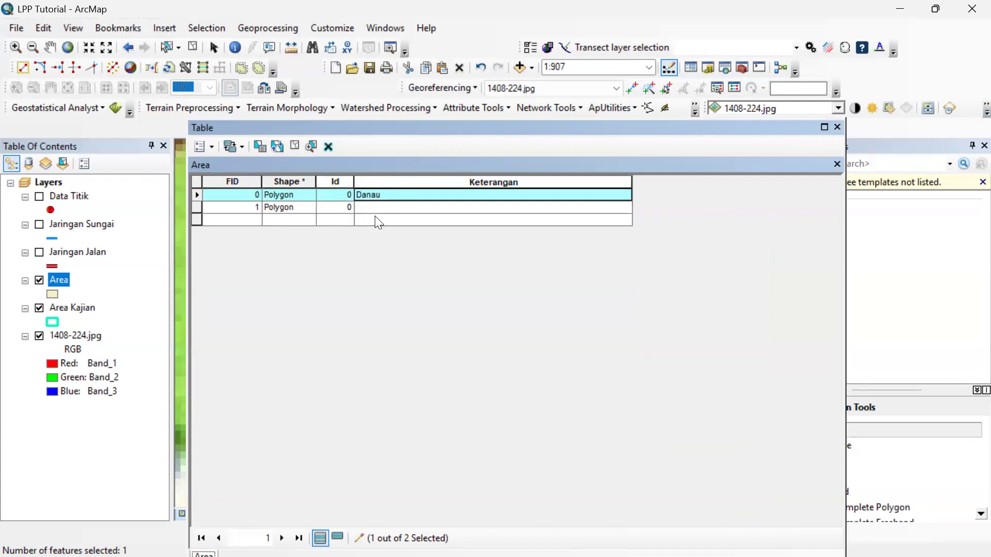
pyautogui.click(394, 208)
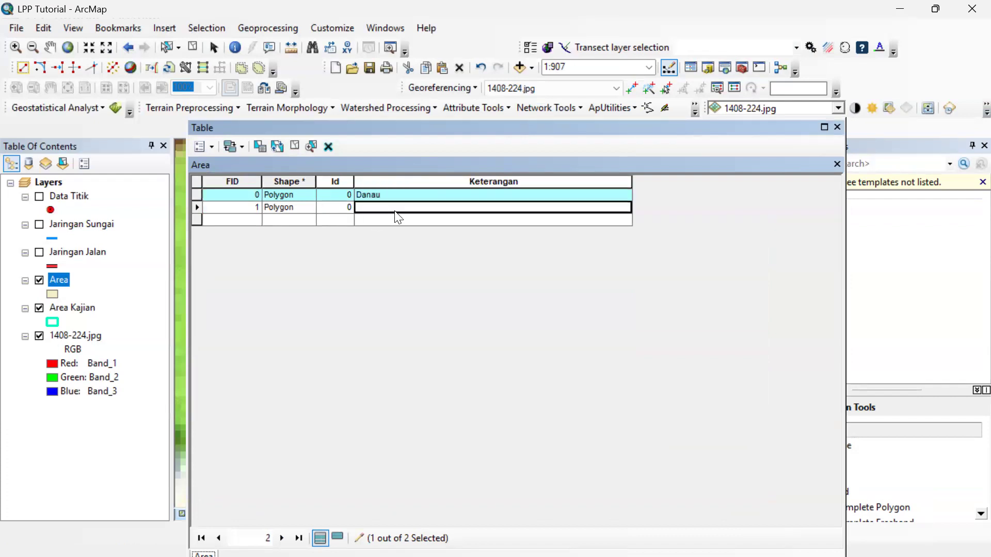
pyautogui.write('Pemukiman')
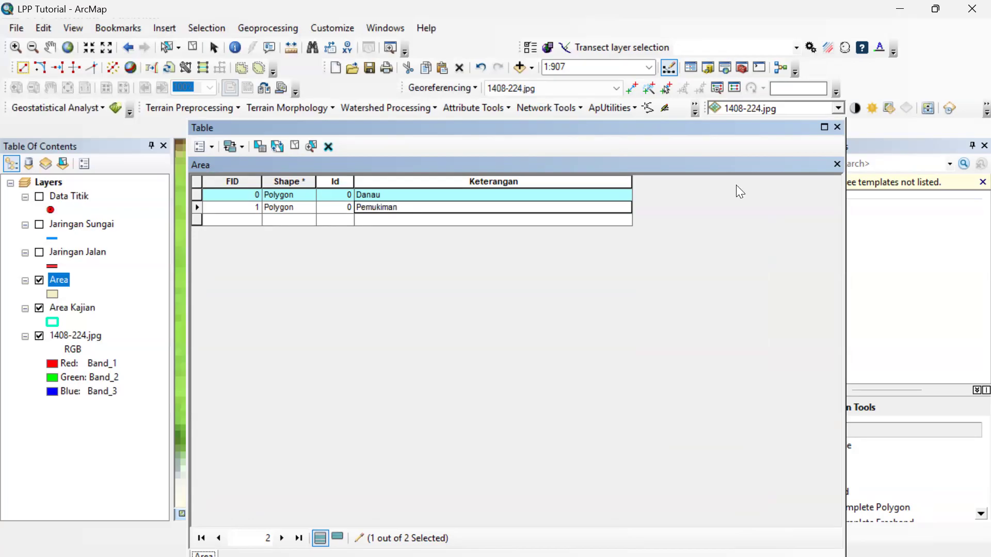
pyautogui.click(837, 127)
# Start another Area polygon on the northern Area Kajian boundary and trace the main road's east side down to the canal.
pyautogui.scroll(10, 624, 313)
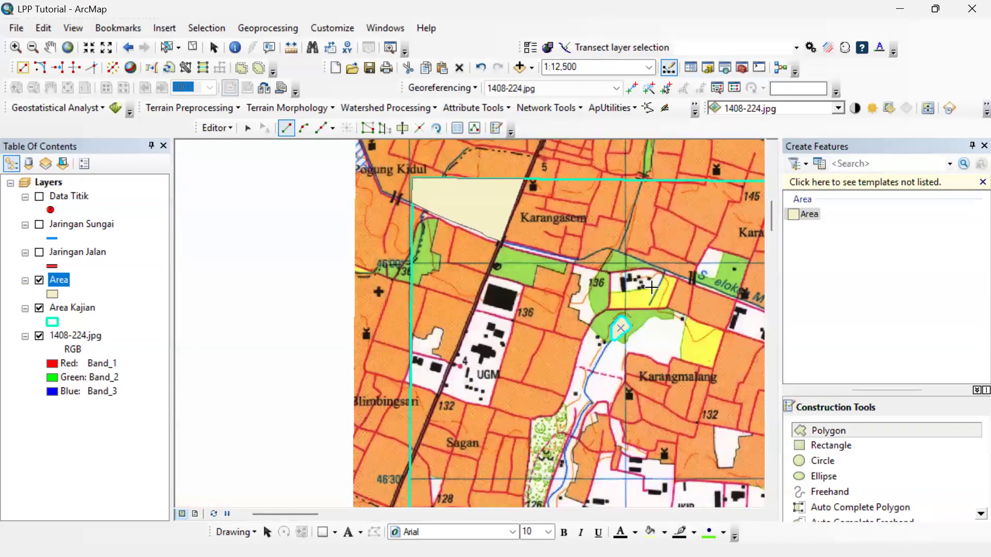
pyautogui.moveTo(689, 307); pyautogui.dragTo(308, 306)
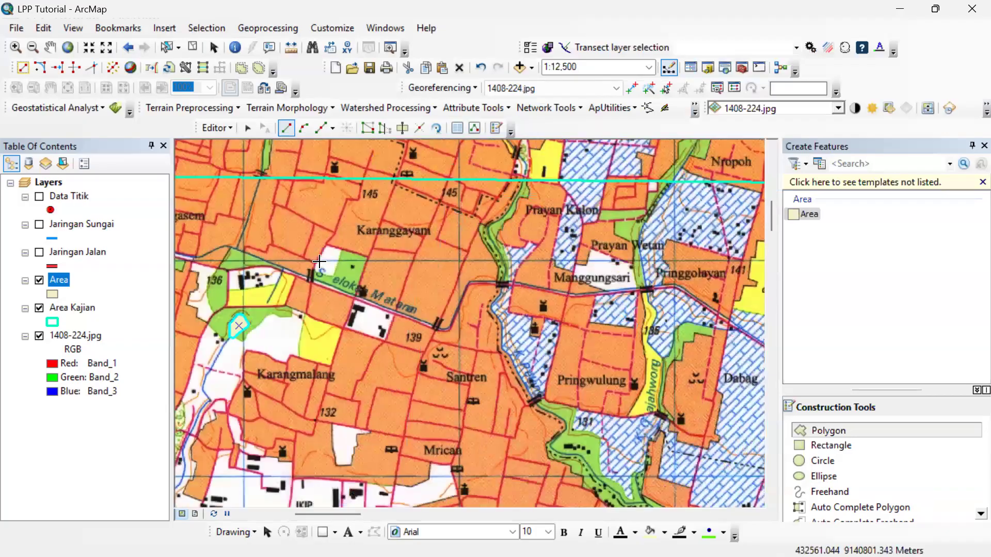
pyautogui.moveTo(299, 257); pyautogui.dragTo(348, 301)
pyautogui.scroll(3, 420, 256)
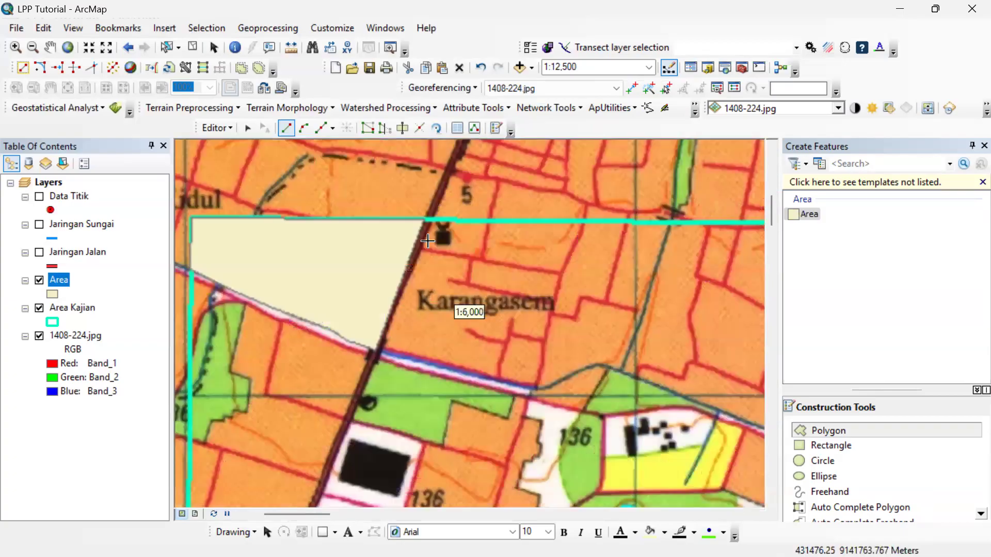
pyautogui.scroll(2, 458, 249)
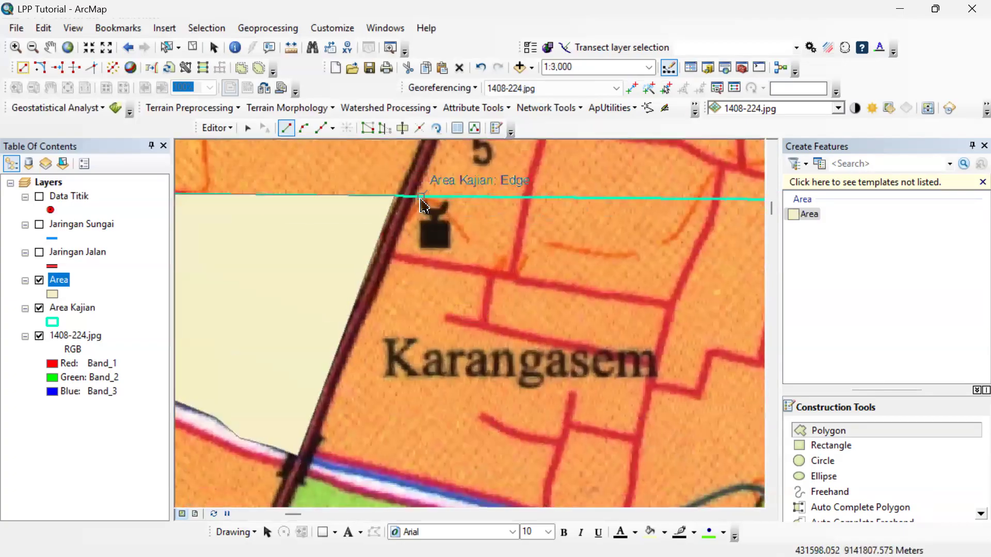
pyautogui.click(415, 198)
pyautogui.click(350, 356)
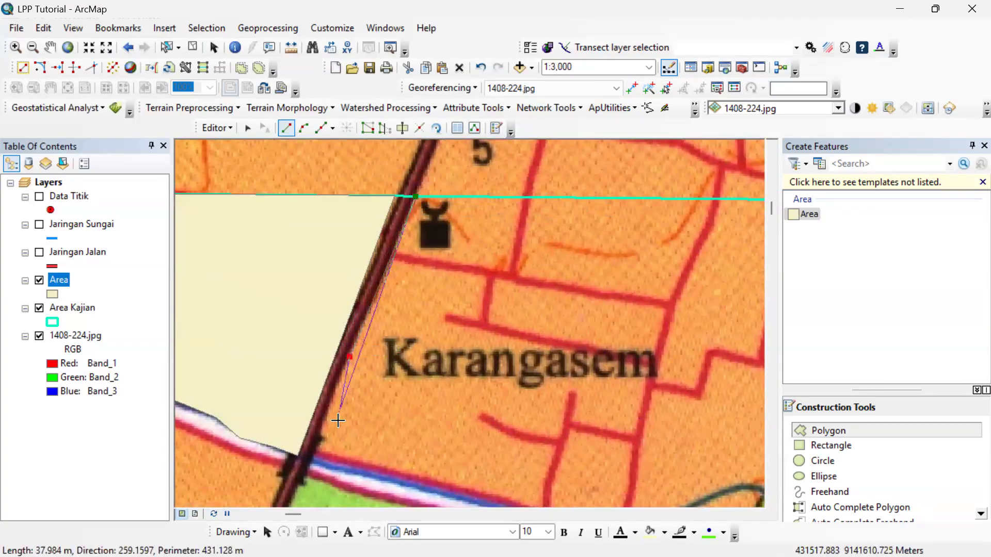
pyautogui.click(318, 451)
# Extend the polygon along the canal's north bank to the end of the wide canal section south of Karangasem.
pyautogui.click(349, 465)
pyautogui.click(434, 483)
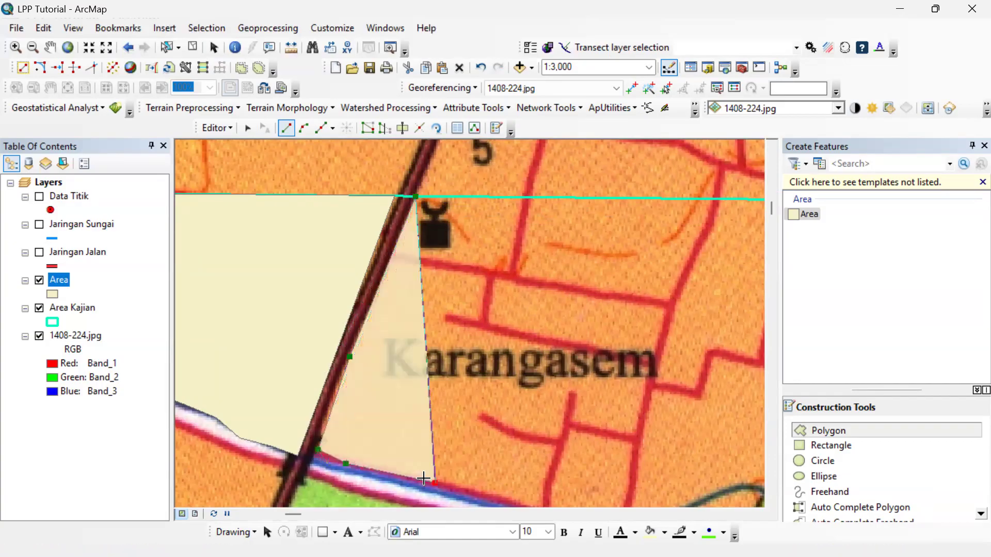
pyautogui.moveTo(382, 426); pyautogui.dragTo(336, 384)
pyautogui.click(363, 394)
pyautogui.click(428, 412)
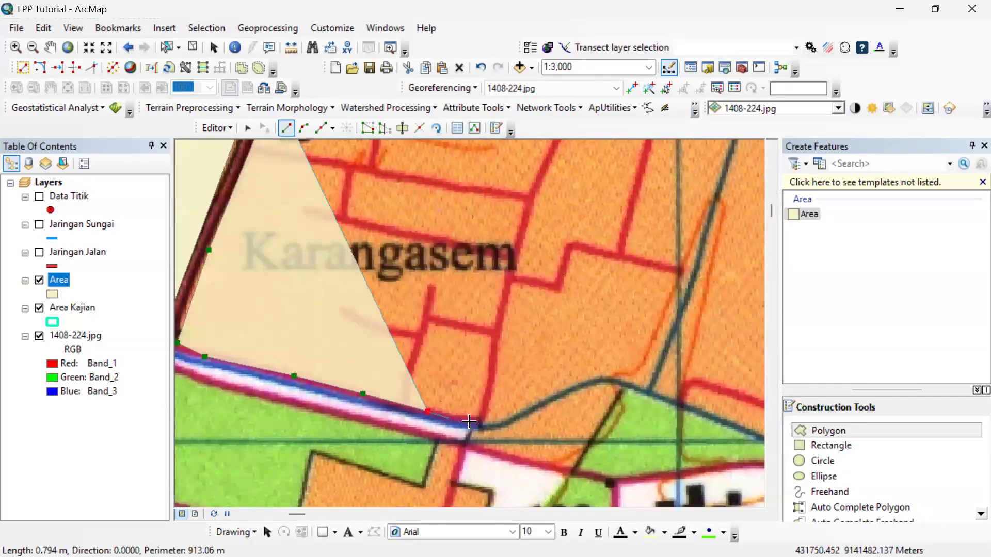
pyautogui.click(473, 422)
pyautogui.click(504, 425)
pyautogui.click(553, 402)
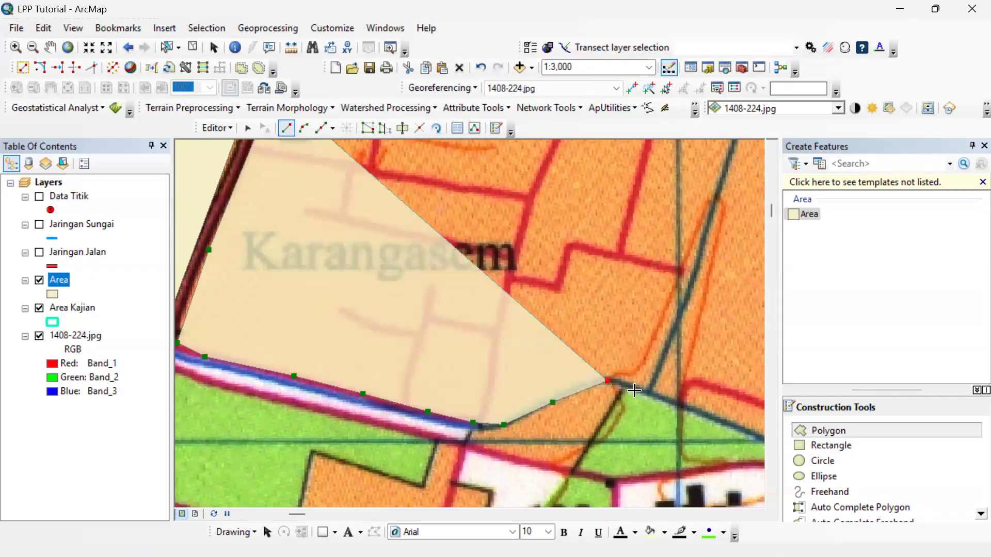
pyautogui.click(607, 381)
pyautogui.hotkey('ctrl', 'z')
pyautogui.hotkey('ctrl', 'z')
pyautogui.hotkey('ctrl', 'z')
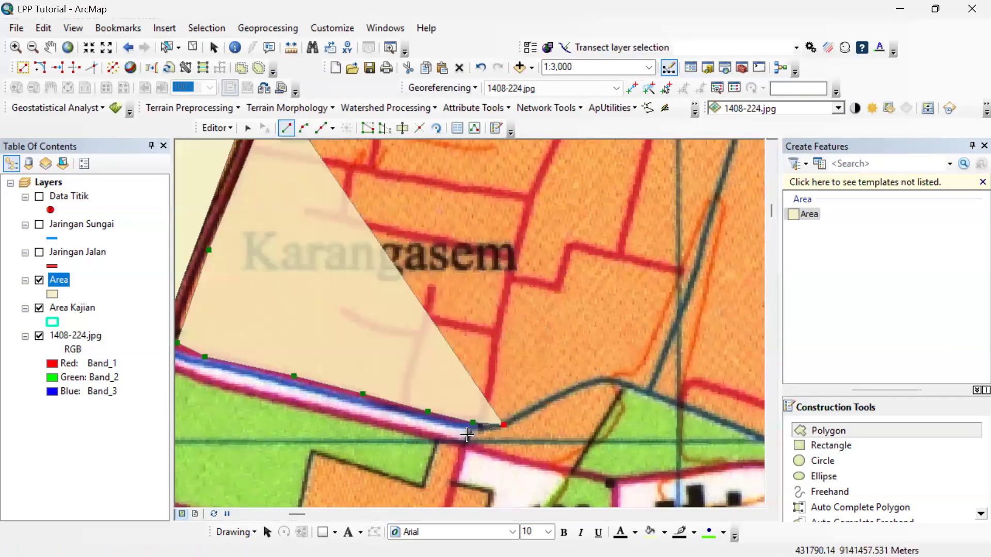
# Trace the polygon around the settlement patch south of the curved waterway and up the green area's edge to the canal.
pyautogui.click(471, 441)
pyautogui.click(561, 474)
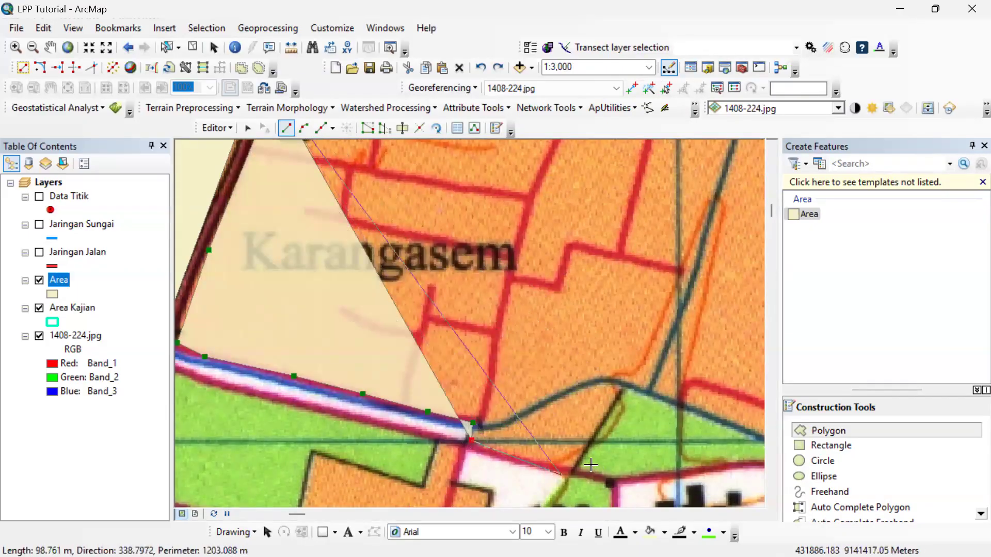
pyautogui.click(589, 456)
pyautogui.click(621, 395)
pyautogui.click(634, 386)
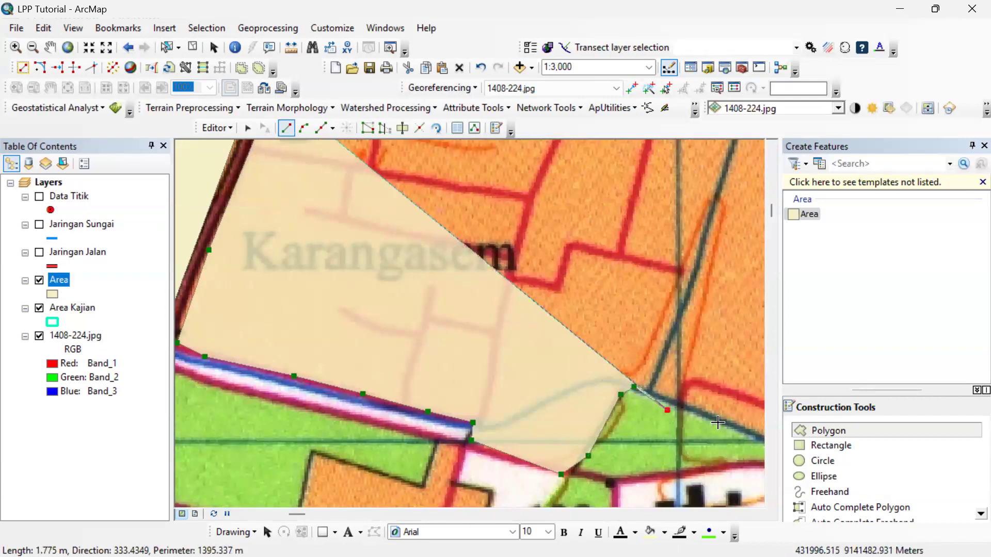
# Extend the polygon southeast along the canal to the bridge just west of the Selokan Mataram label.
pyautogui.click(696, 409)
pyautogui.moveTo(722, 418); pyautogui.dragTo(294, 328)
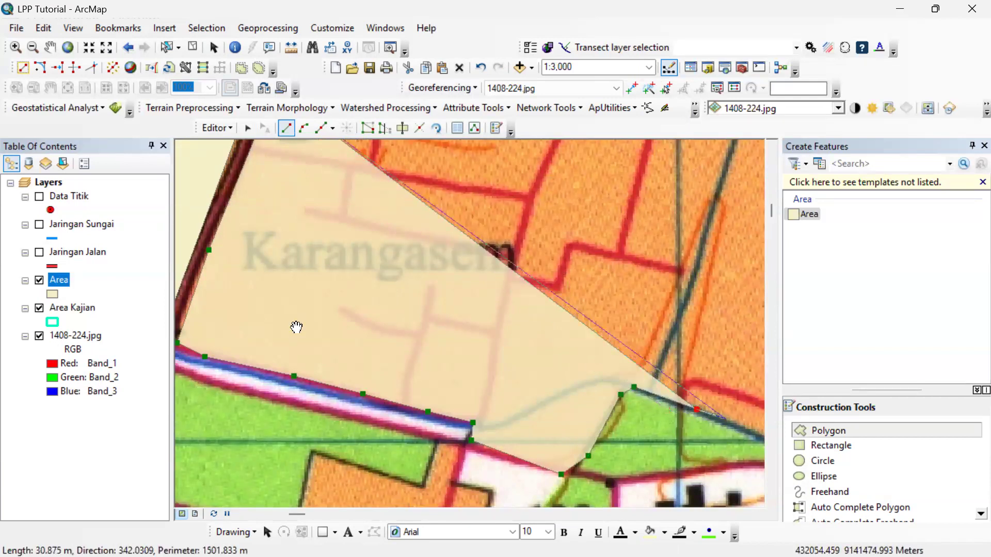
pyautogui.click(374, 365)
pyautogui.click(469, 401)
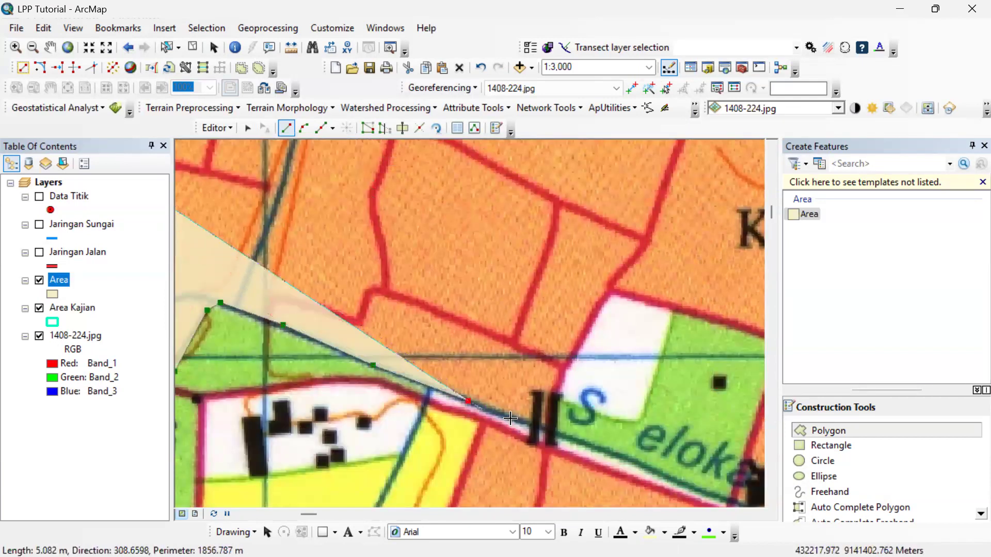
pyautogui.click(543, 432)
# Trace the polygon around the white and green plots south of Karanggayam and back down to the canal by the mosque.
pyautogui.click(561, 374)
pyautogui.click(607, 305)
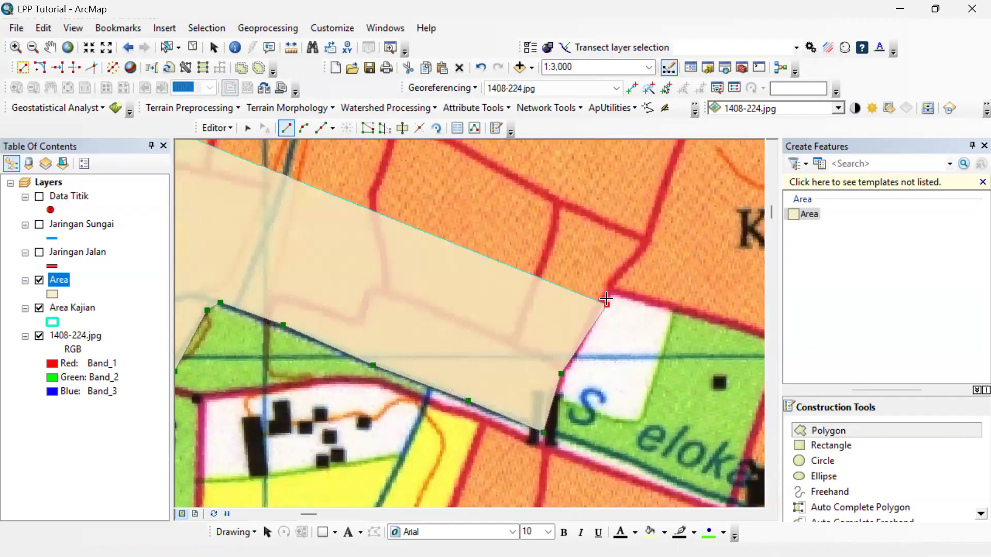
pyautogui.click(615, 288)
pyautogui.click(647, 305)
pyautogui.click(725, 319)
pyautogui.moveTo(752, 327); pyautogui.dragTo(320, 308)
pyautogui.click(347, 321)
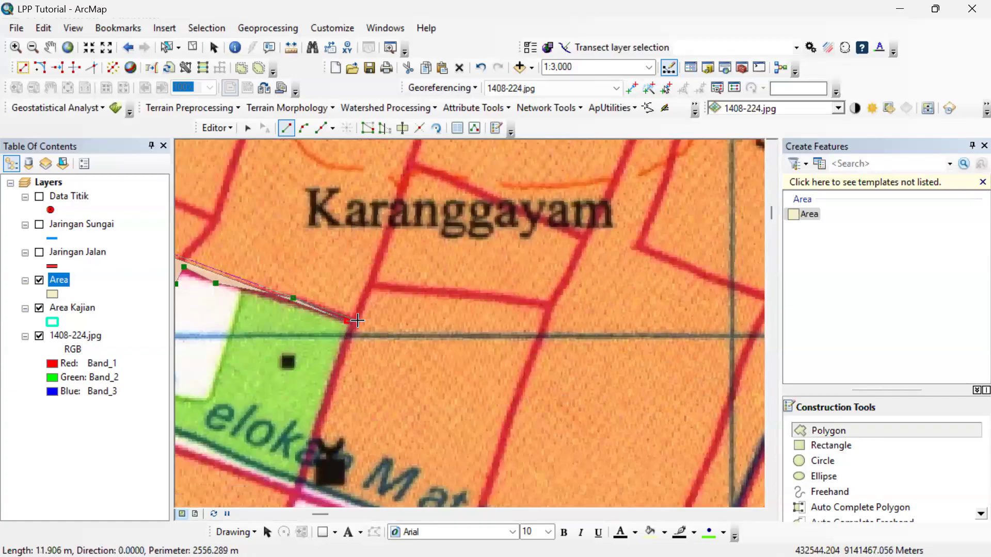
pyautogui.click(355, 325)
pyautogui.click(304, 479)
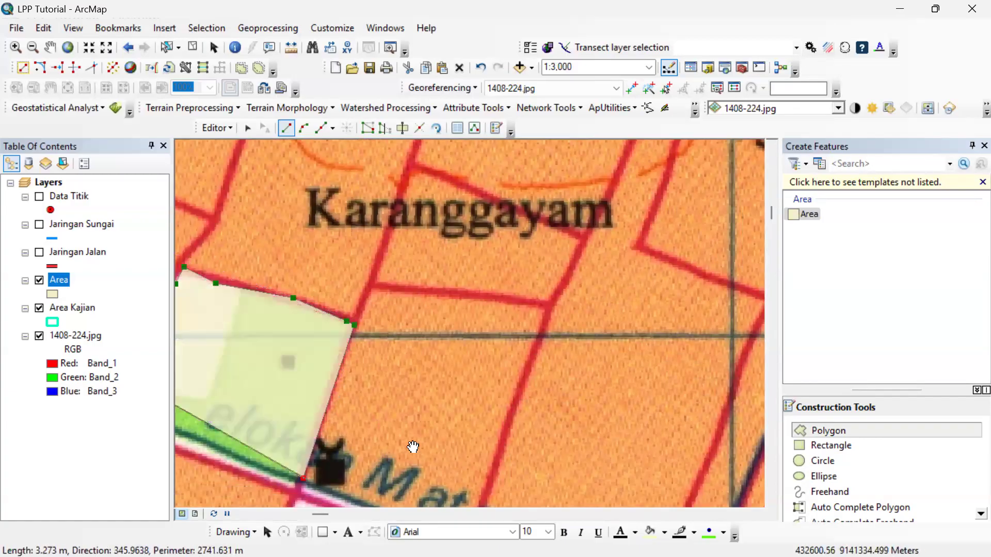
# Follow Selokan Mataram southeast past the bridge near spot height 139 and around the bottom of the canal's bend.
pyautogui.moveTo(412, 440); pyautogui.dragTo(319, 299)
pyautogui.scroll(3, 346, 394)
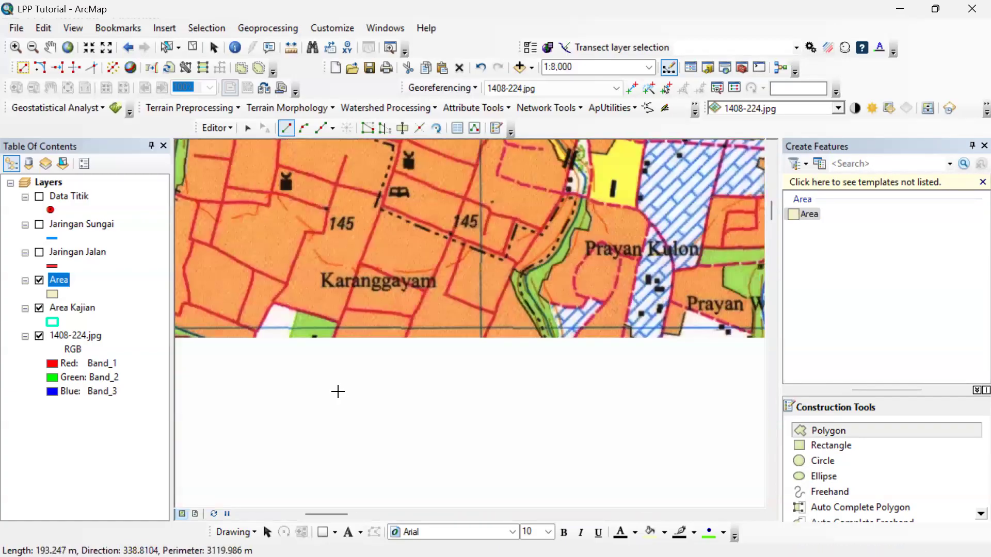
pyautogui.click(351, 395)
pyautogui.click(421, 421)
pyautogui.scroll(-2, 488, 442)
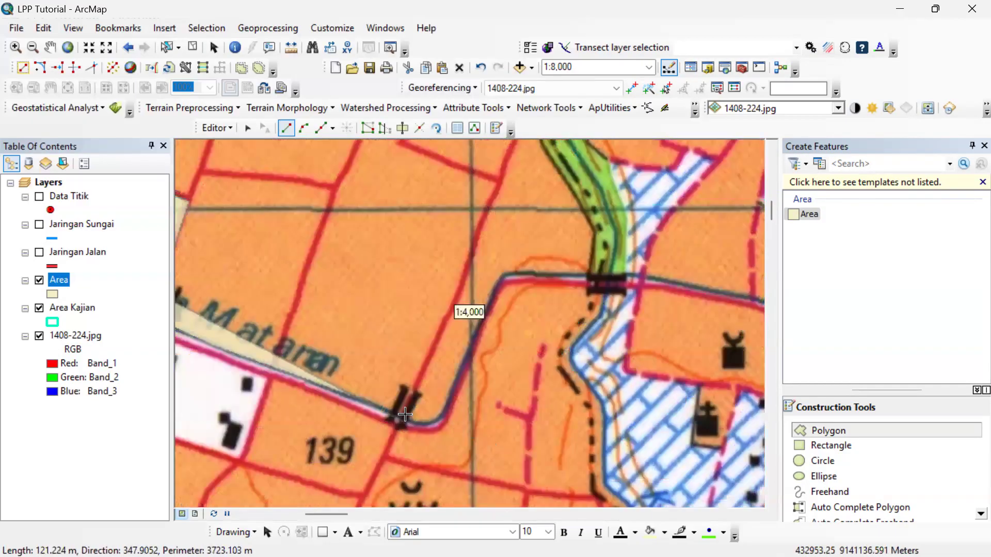
pyautogui.scroll(-1, 397, 418)
pyautogui.click(375, 416)
pyautogui.click(399, 419)
pyautogui.click(415, 415)
pyautogui.click(438, 404)
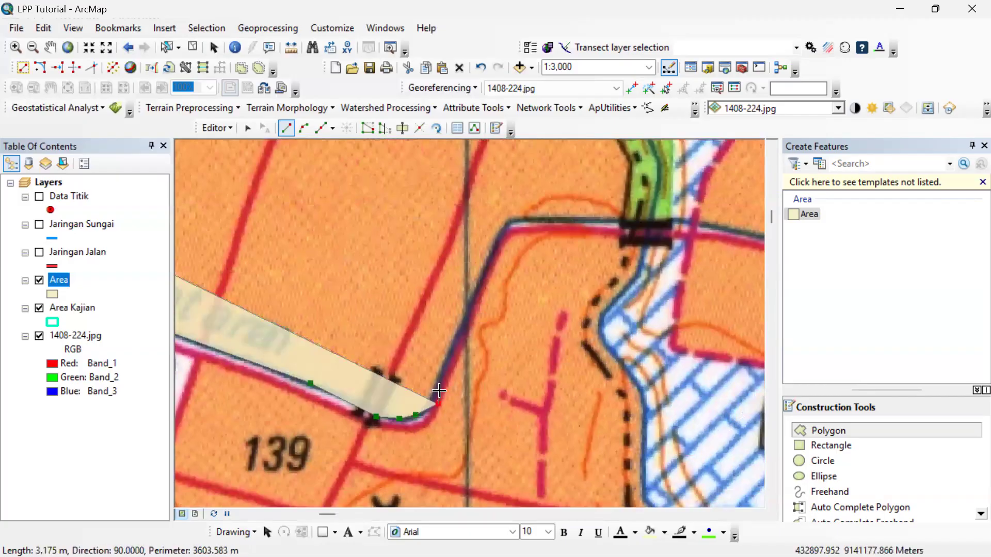
# Trace the polygon up the canal's northward stretch, around its upper corner and east to the river bridge.
pyautogui.click(455, 356)
pyautogui.click(477, 291)
pyautogui.click(494, 250)
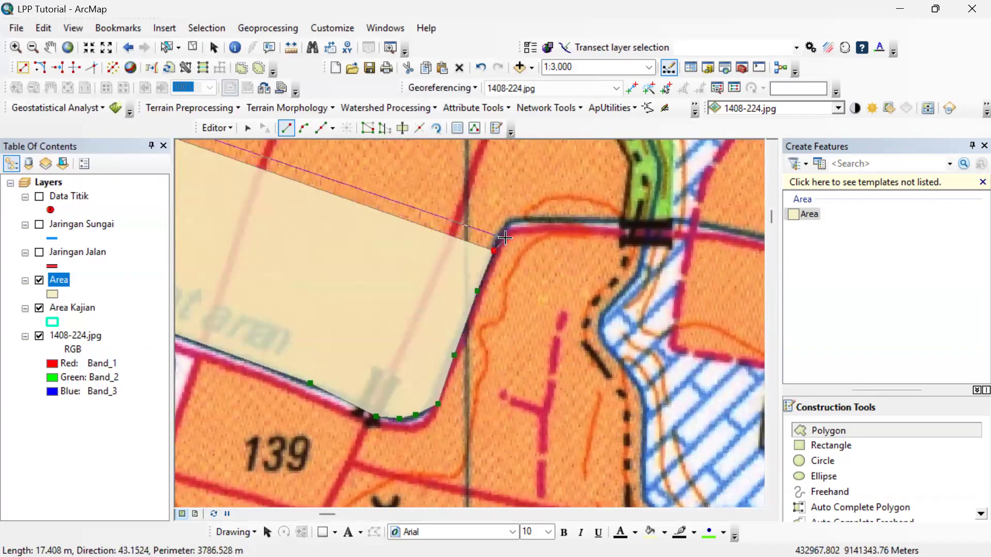
pyautogui.click(507, 239)
pyautogui.click(511, 227)
pyautogui.click(524, 218)
pyautogui.click(562, 221)
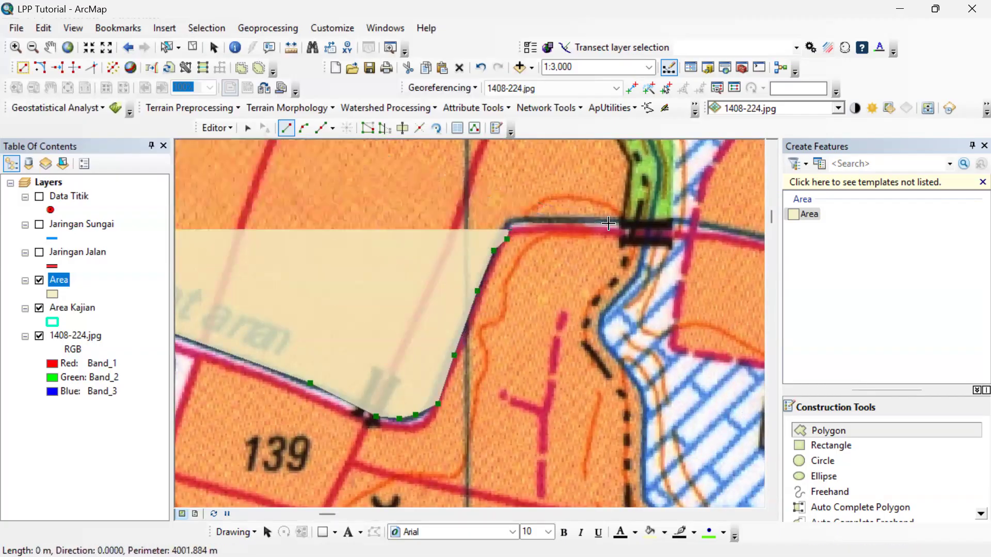
pyautogui.click(610, 225)
pyautogui.moveTo(654, 197); pyautogui.dragTo(599, 538)
pyautogui.click(556, 396)
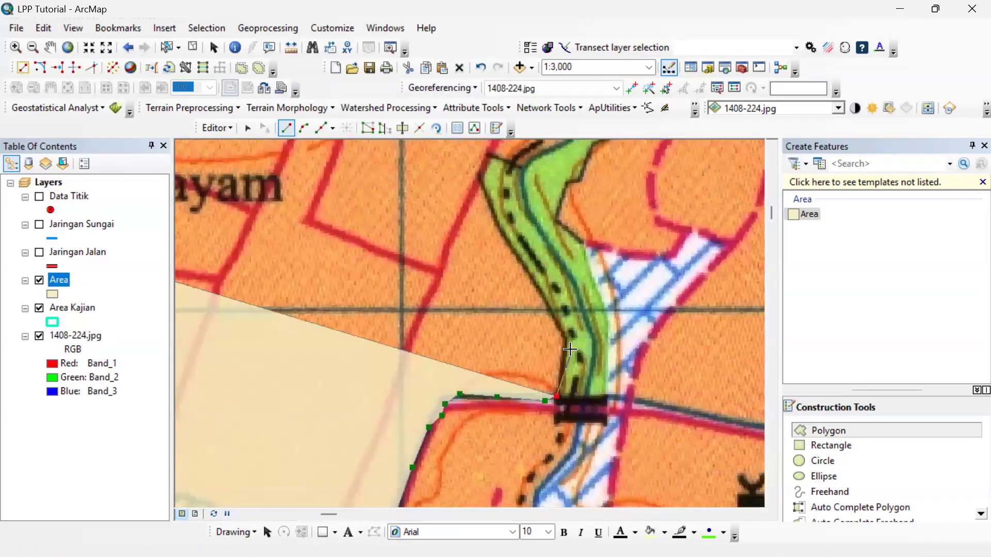
# Extend the polygon up the west edge of the green river strip to its upper corner east of Karanggayam.
pyautogui.click(566, 336)
pyautogui.click(537, 284)
pyautogui.click(502, 240)
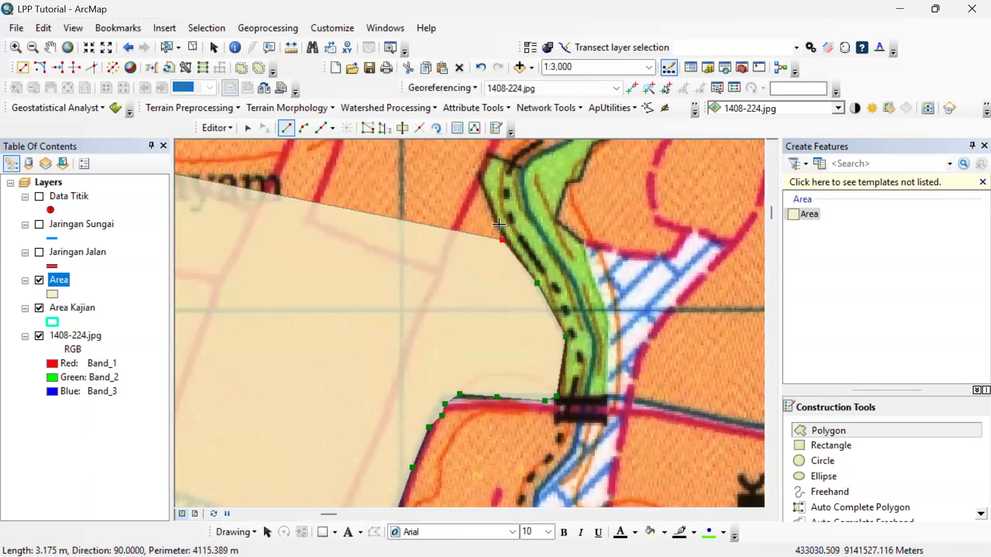
pyautogui.click(480, 189)
pyautogui.click(490, 154)
pyautogui.moveTo(486, 204)
pyautogui.mouseDown()
pyautogui.moveTo(432, 334)
pyautogui.moveTo(411, 417)
pyautogui.mouseUp()
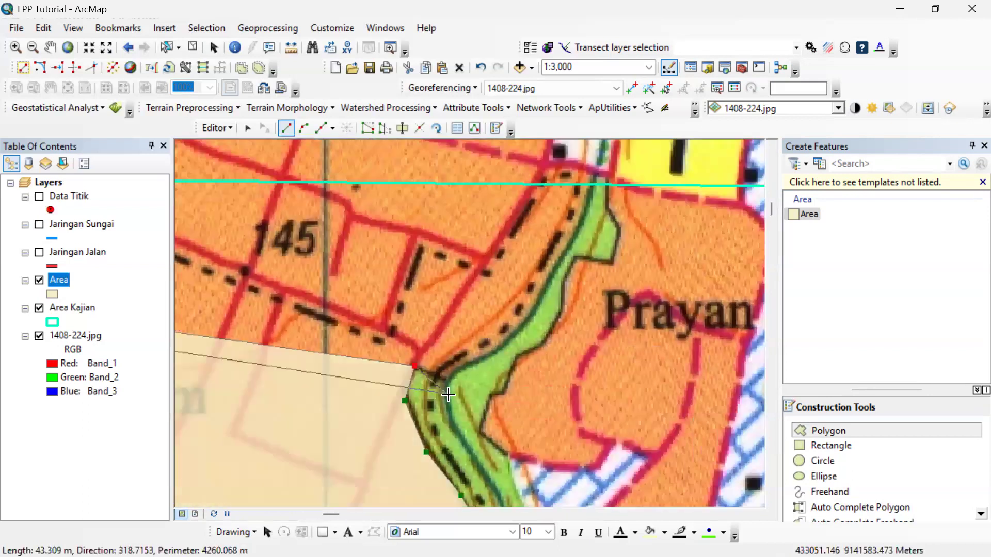
# Trace the polygon along the river's west bank northeast past Prayan to the northern Area Kajian boundary.
pyautogui.click(442, 378)
pyautogui.click(467, 362)
pyautogui.click(498, 349)
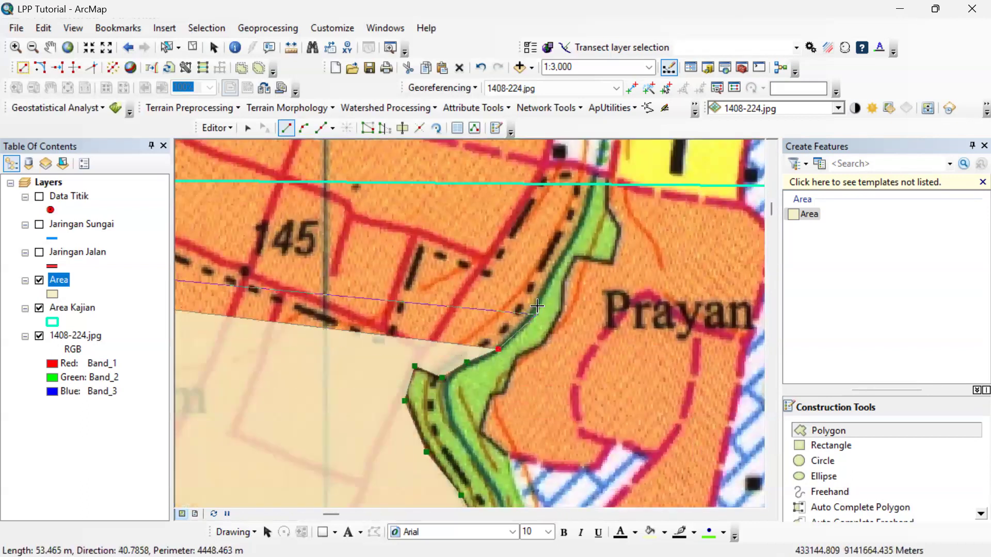
pyautogui.click(539, 306)
pyautogui.click(563, 255)
pyautogui.click(593, 184)
# Finish the settlement polygon along the northern Area Kajian boundary back toward the main road.
pyautogui.moveTo(493, 222); pyautogui.dragTo(518, 312)
pyautogui.moveTo(755, 312); pyautogui.dragTo(735, 283)
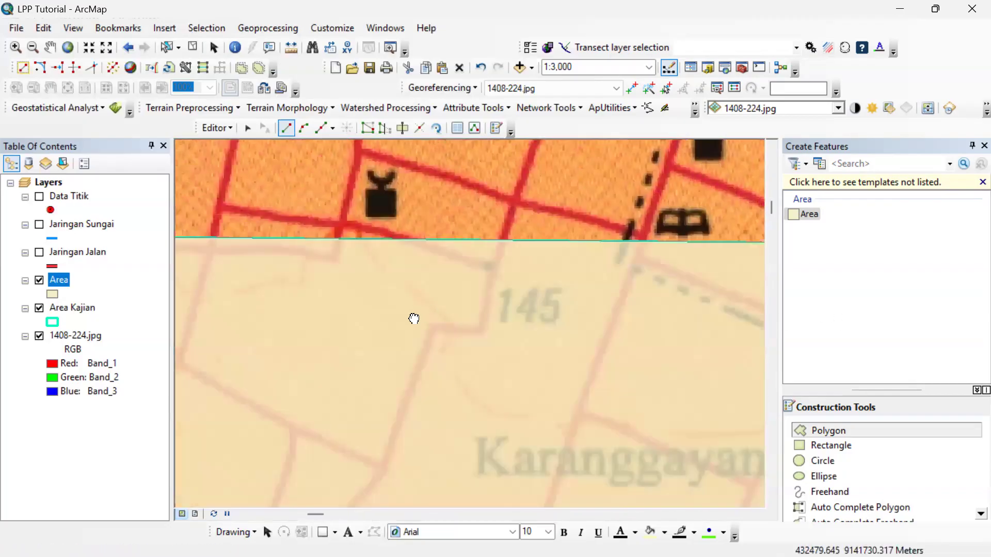
pyautogui.moveTo(413, 318); pyautogui.dragTo(517, 326)
pyautogui.scroll(4, 595, 325)
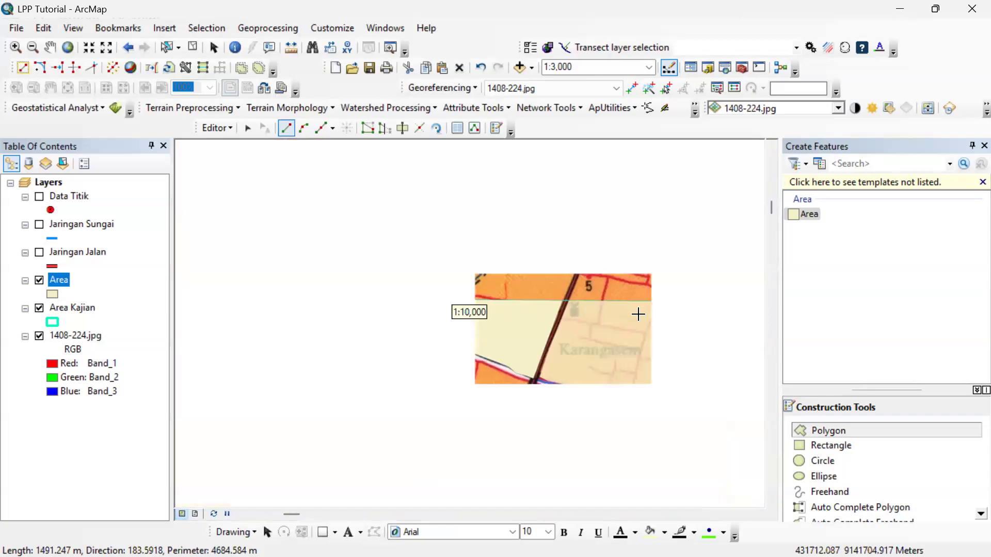
pyautogui.doubleClick(713, 308)
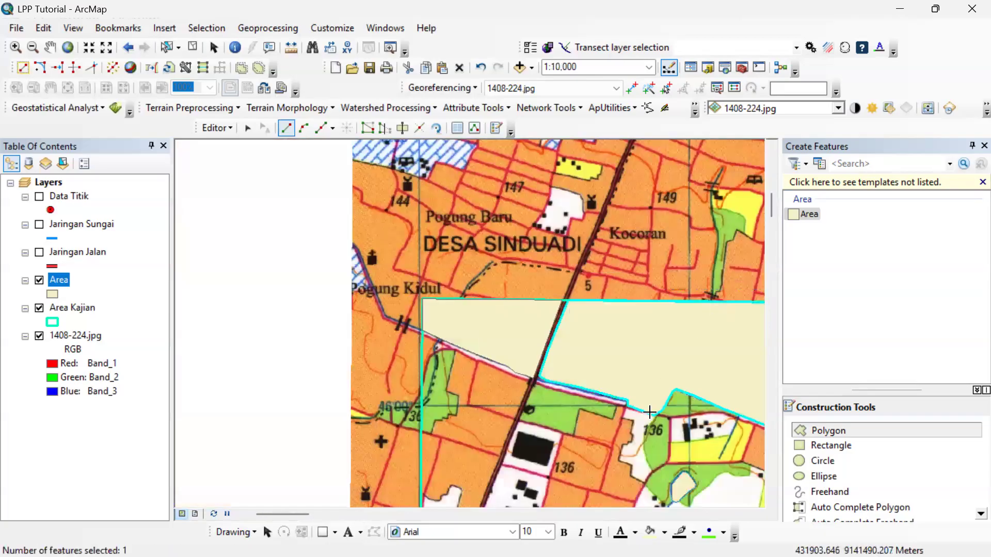
pyautogui.scroll(3, 628, 454)
pyautogui.moveTo(641, 428); pyautogui.dragTo(215, 266)
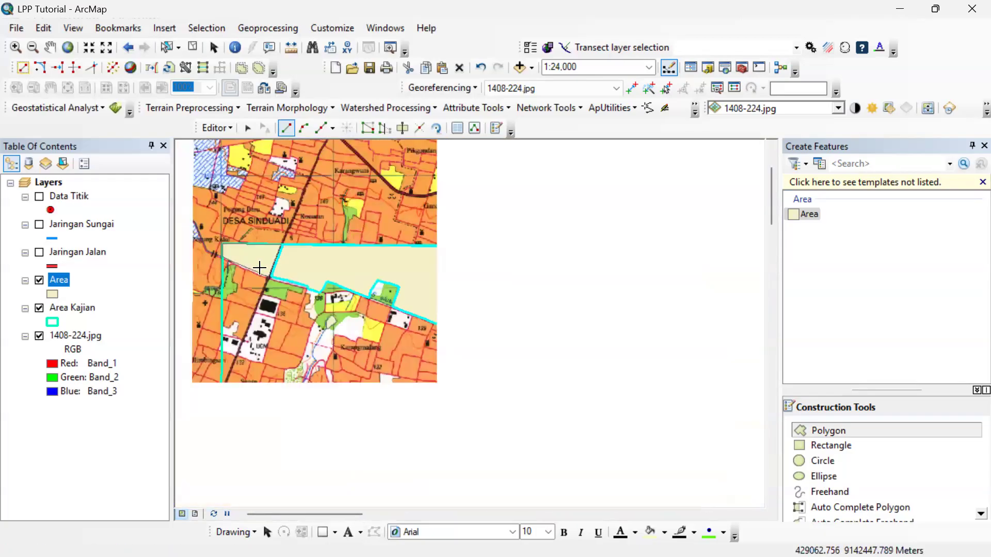
pyautogui.click(335, 323)
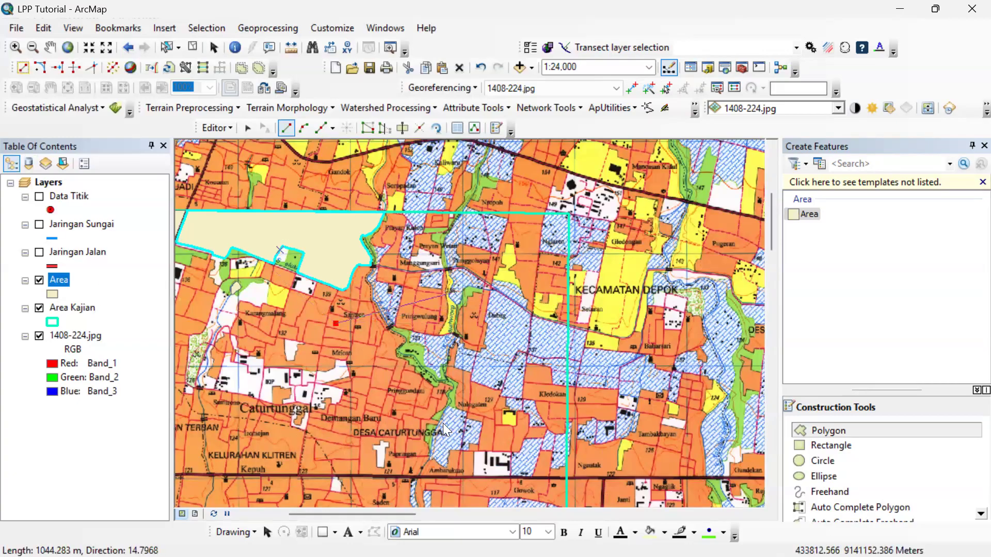
pyautogui.scroll(-2, 447, 295)
pyautogui.rightClick(396, 209)
pyautogui.click(454, 494)
# Digitize the small settlement block east of Prayan Kulon as a four-sided Area polygon below the northern Area Kajian boundary.
pyautogui.moveTo(439, 222); pyautogui.dragTo(461, 336)
pyautogui.scroll(-4, 308, 175)
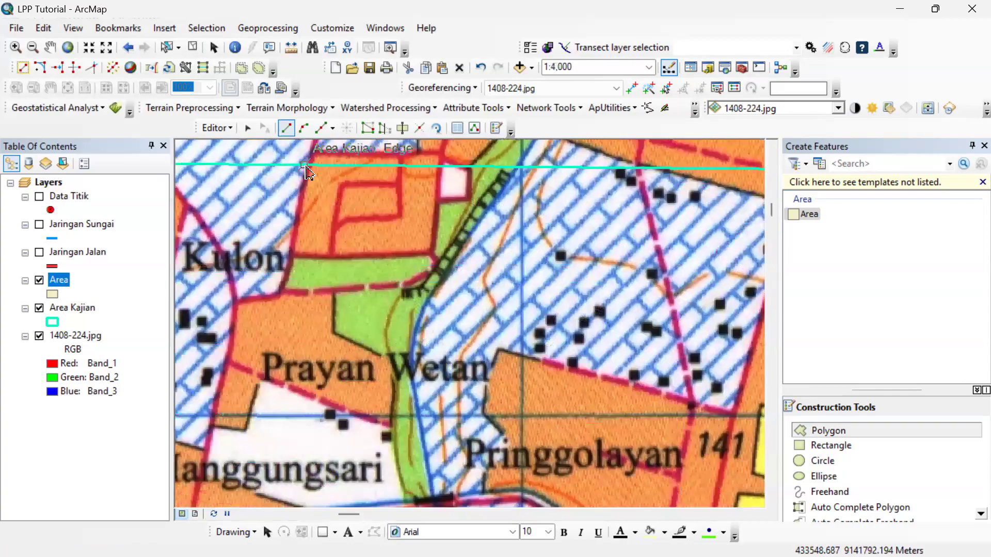
pyautogui.click(290, 255)
pyautogui.click(434, 251)
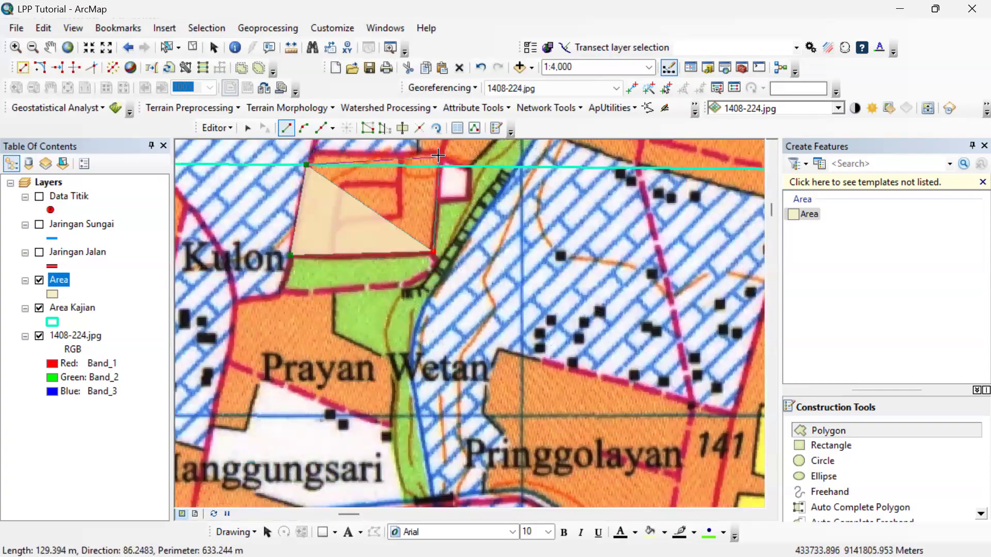
pyautogui.doubleClick(441, 167)
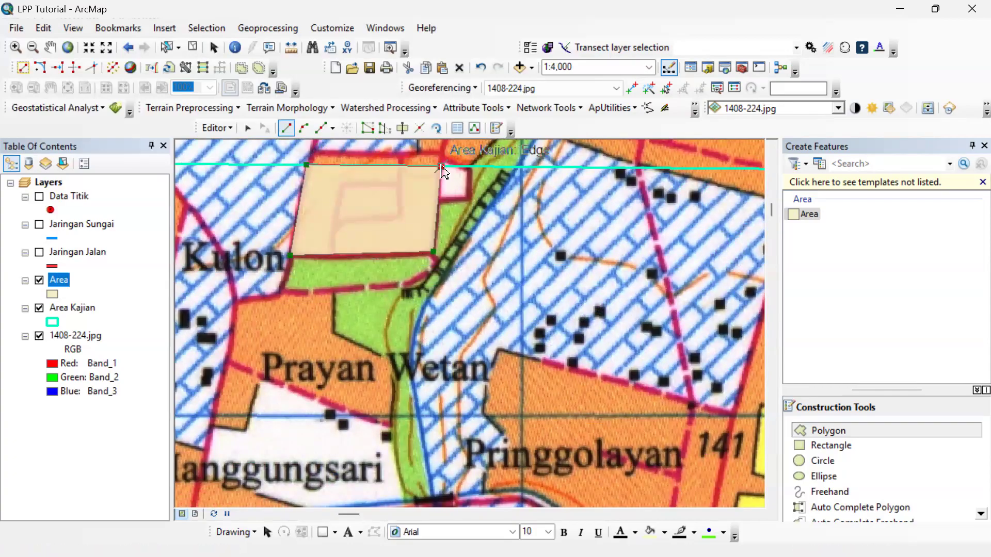
# Start an Area polygon around the Prayan Wetan settlement, tracing its western road edge south and across its short southwestern edge.
pyautogui.click(235, 303)
pyautogui.click(229, 362)
pyautogui.click(215, 408)
pyautogui.click(224, 425)
pyautogui.hotkey('ctrl', 'z')
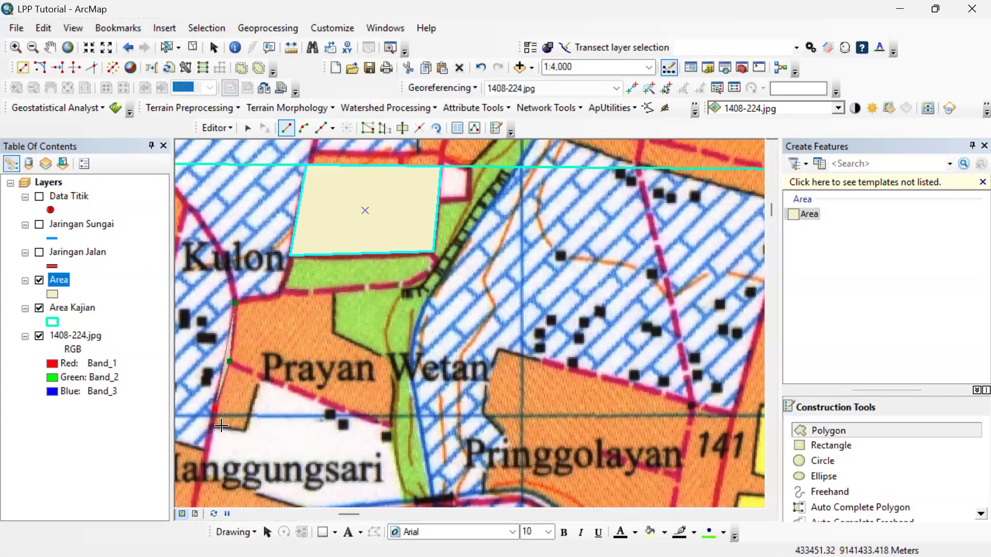
pyautogui.click(208, 427)
pyautogui.click(244, 429)
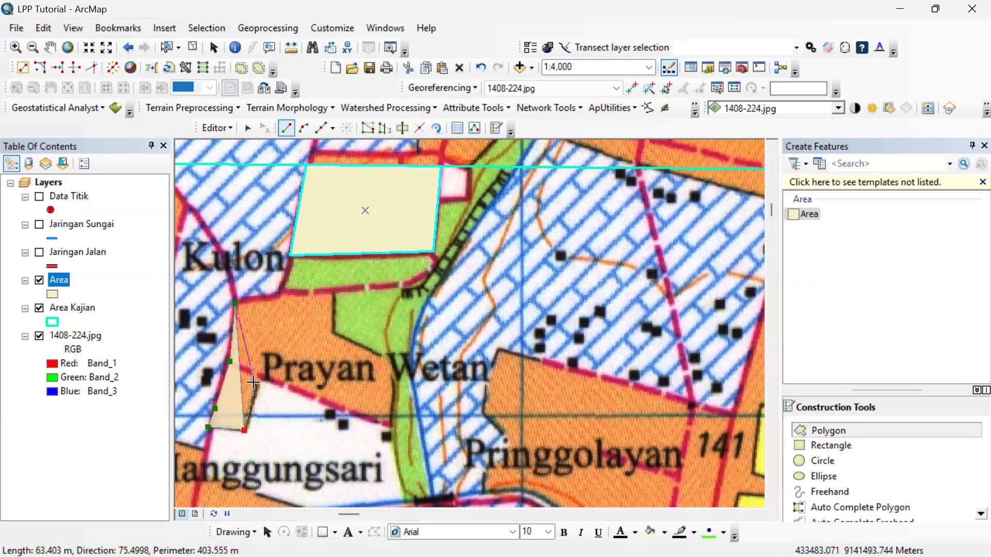
# Finish the Prayan Wetan polygon along the dashed road to the river strip and around the green patch to its northern edge.
pyautogui.click(260, 378)
pyautogui.click(362, 419)
pyautogui.click(394, 430)
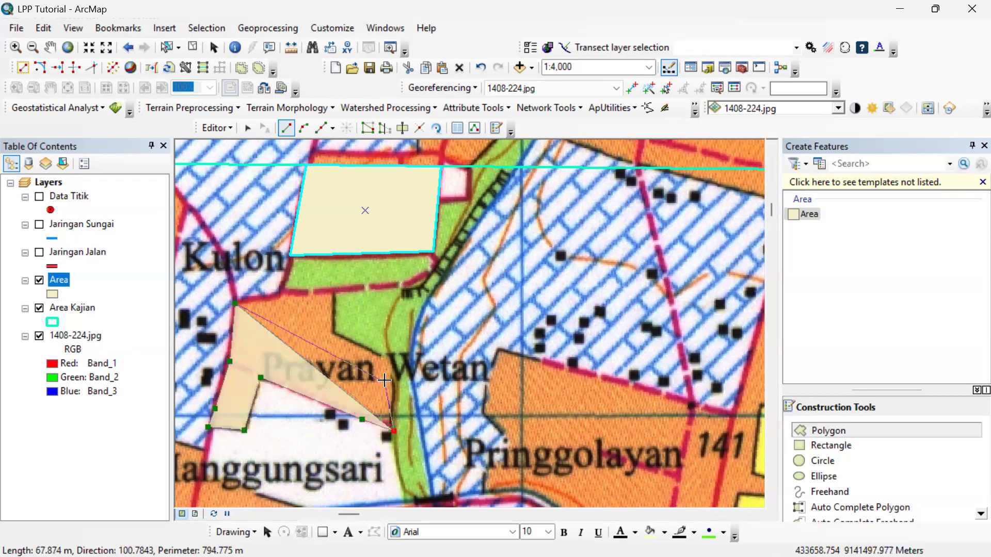
pyautogui.click(395, 377)
pyautogui.click(386, 357)
pyautogui.click(358, 346)
pyautogui.click(334, 336)
pyautogui.doubleClick(327, 293)
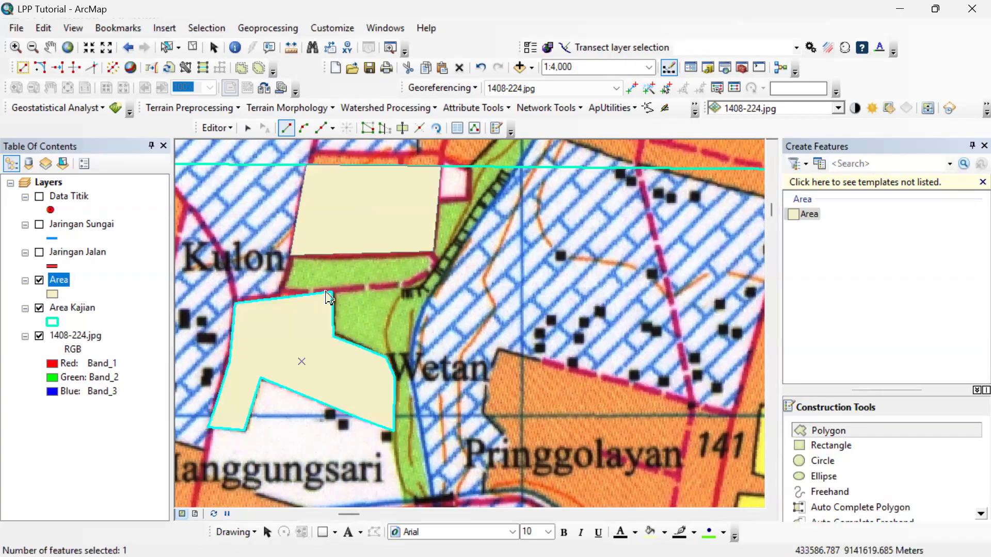
# Fill Keterangan with Pemukiman for the three unlabelled polygons (FID 4, 5 and 6) in the Area attribute table and close it.
pyautogui.rightClick(74, 279)
pyautogui.click(170, 45)
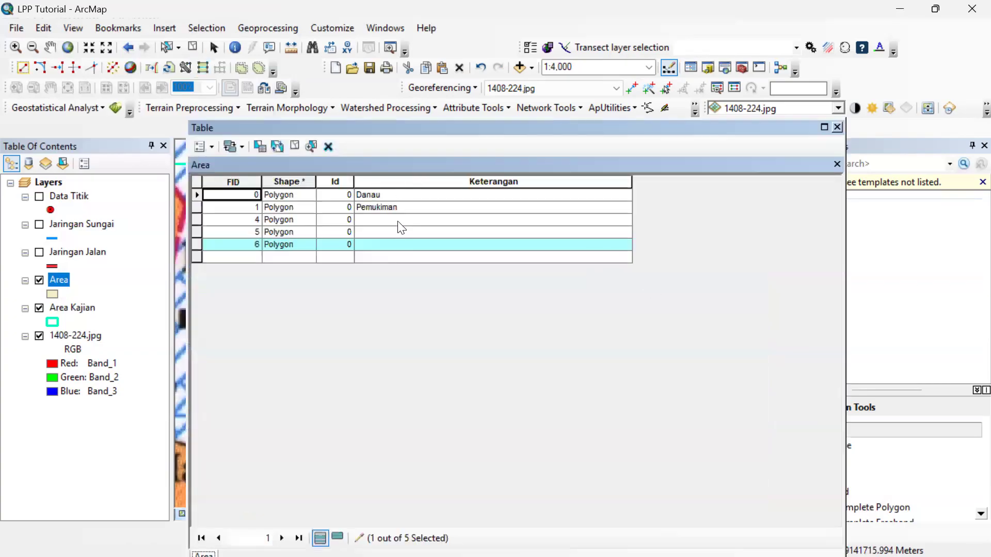
pyautogui.click(391, 207)
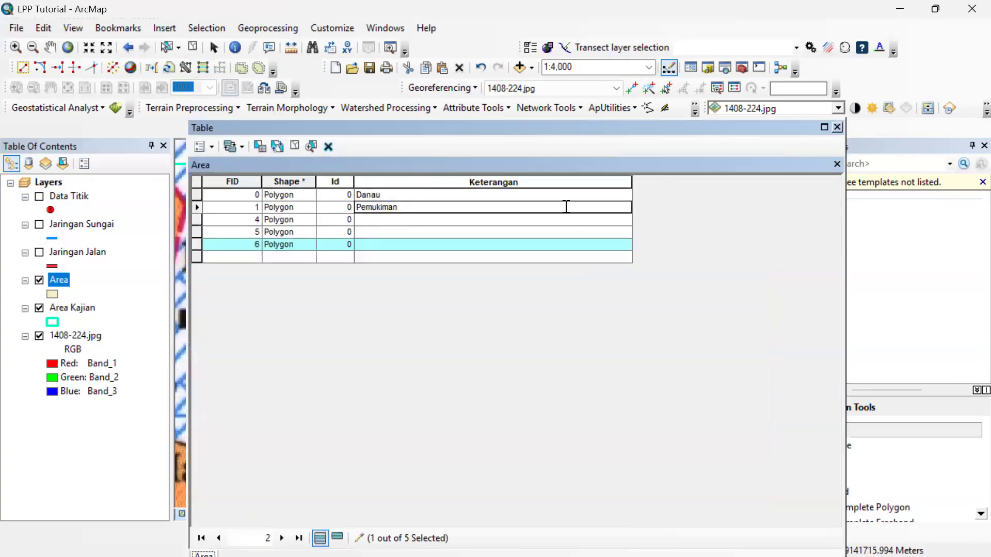
pyautogui.click(594, 258)
pyautogui.click(509, 208)
pyautogui.press('Down')
pyautogui.write('Pemukiman')
pyautogui.press('Down')
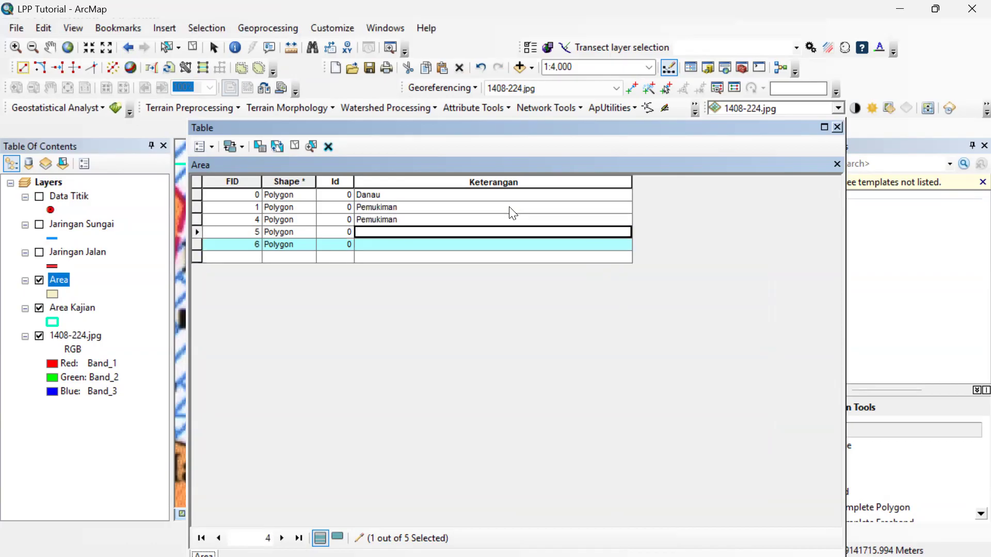
pyautogui.hotkey('ctrl', 'v')
pyautogui.press('Down')
pyautogui.hotkey('ctrl', 'v')
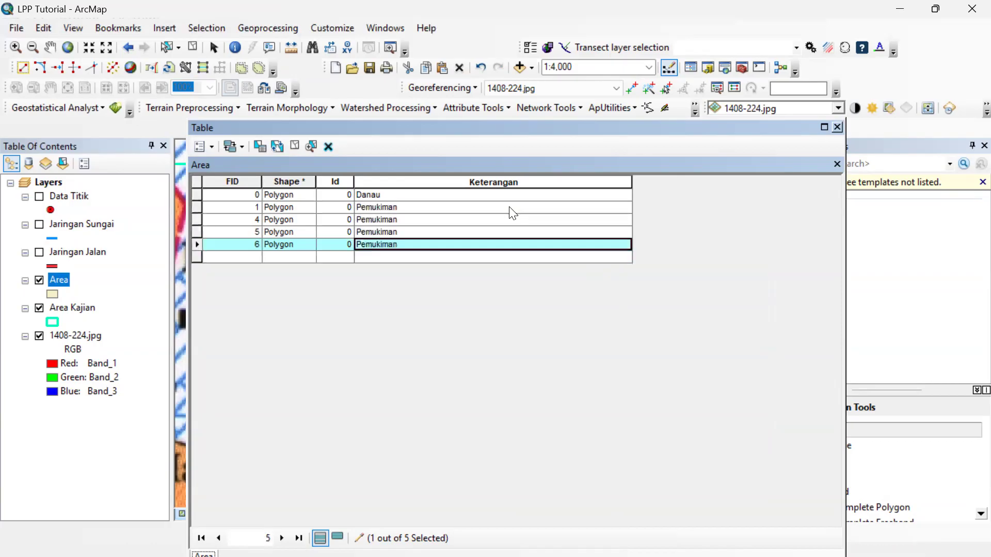
pyautogui.click(837, 126)
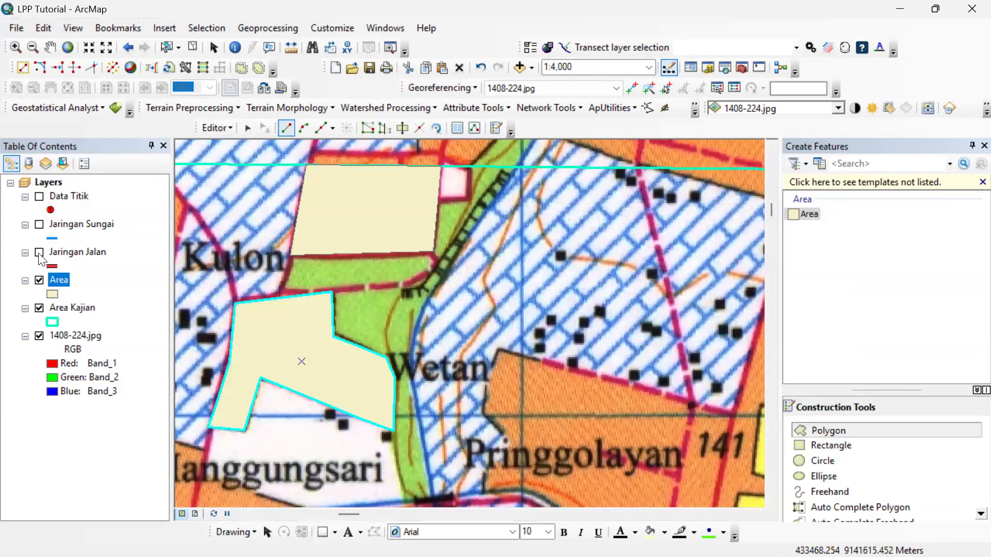
# Turn on the Jaringan Jalan and Jaringan Sungai layers to display them with the Area polygons across the study area.
pyautogui.click(39, 253)
pyautogui.click(39, 225)
pyautogui.click(68, 196)
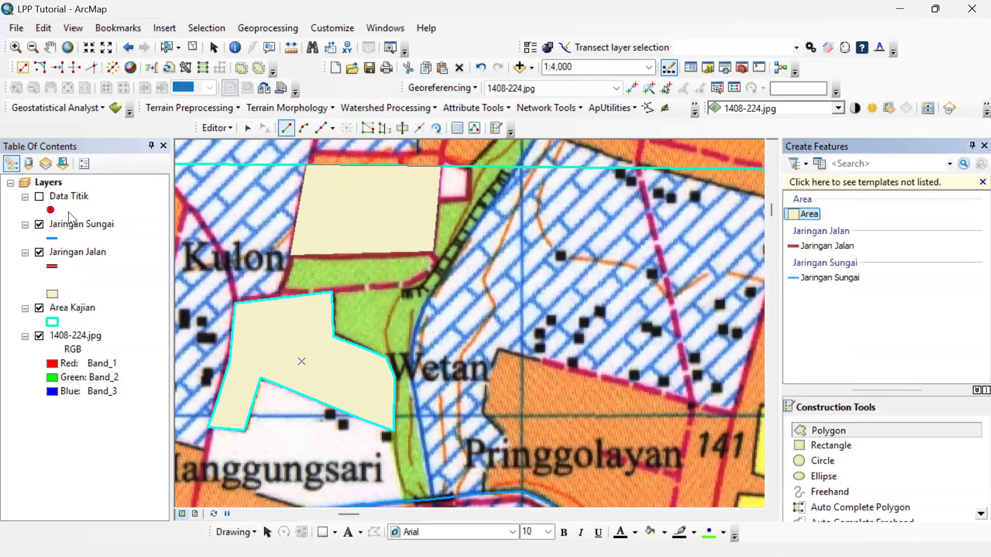
pyautogui.scroll(-3, 403, 358)
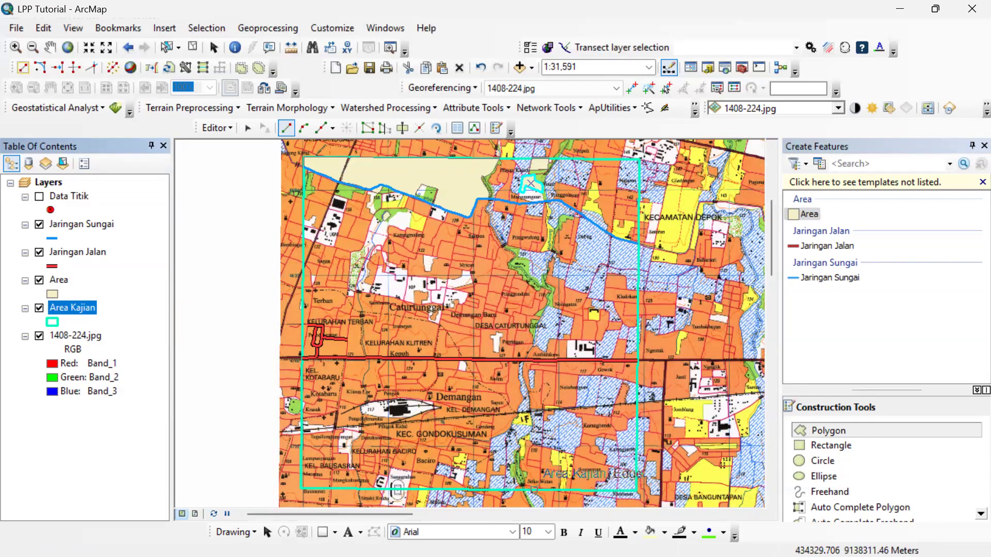
pyautogui.press('super')
pyautogui.moveTo(639, 539)
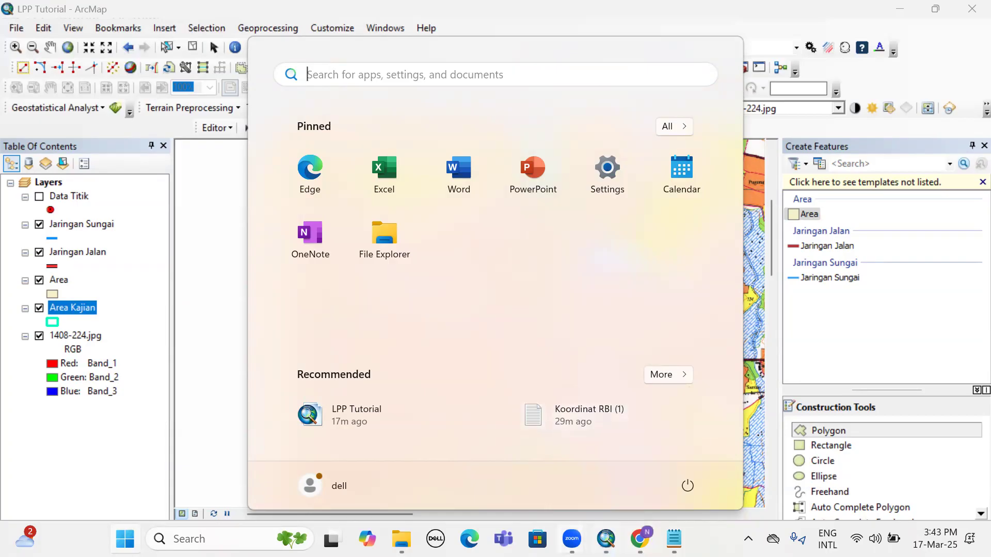
pyautogui.moveTo(572, 539)
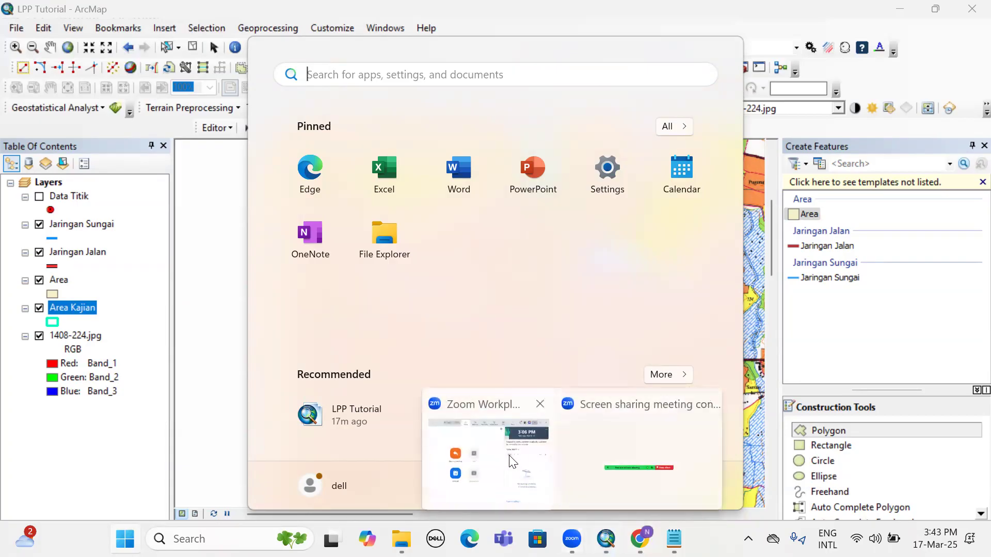
pyautogui.click(876, 8)
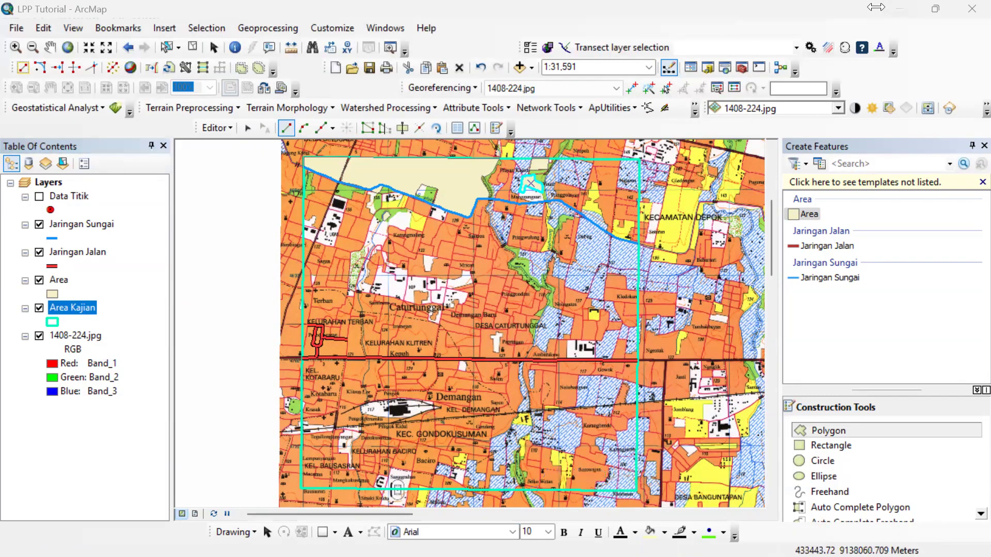
pyautogui.press('super')
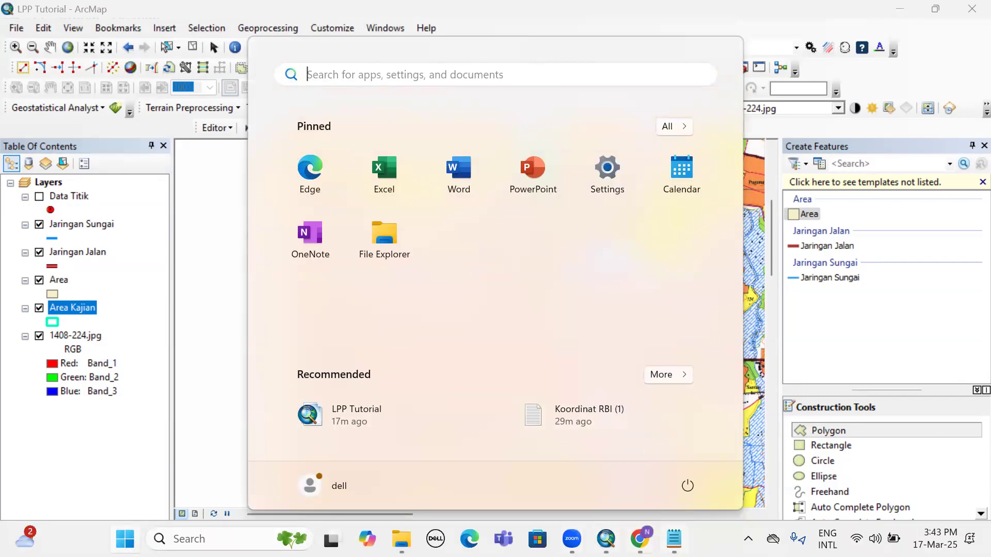
pyautogui.moveTo(572, 538)
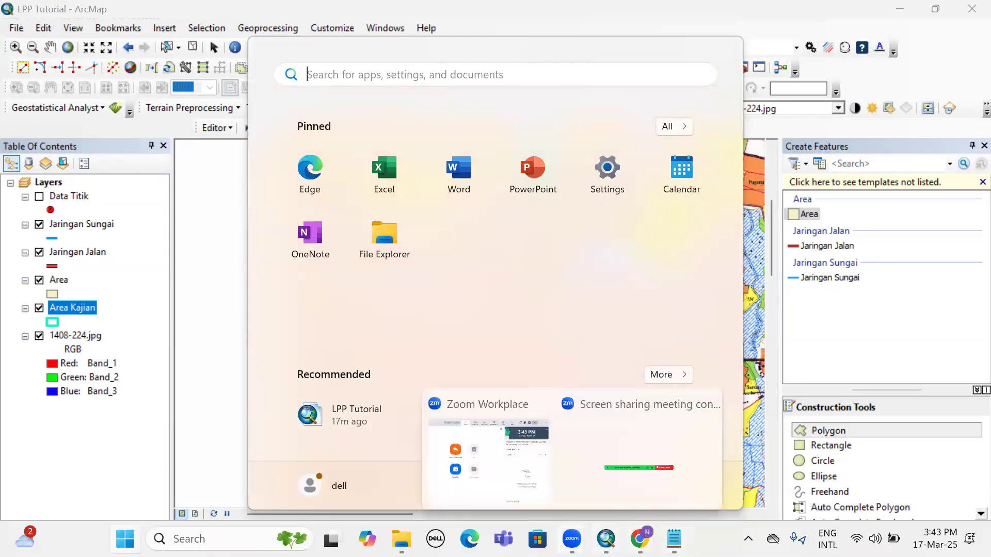
pyautogui.click(618, 466)
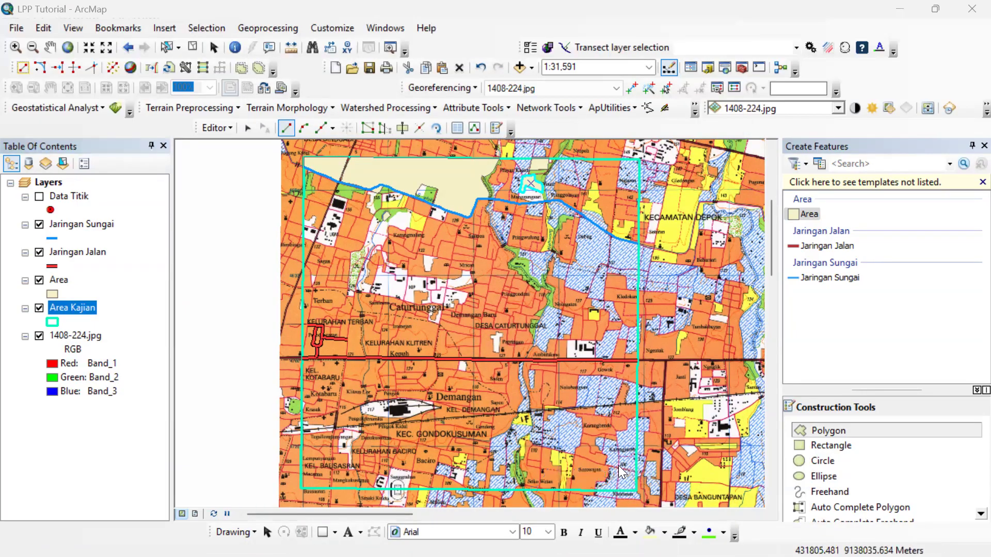